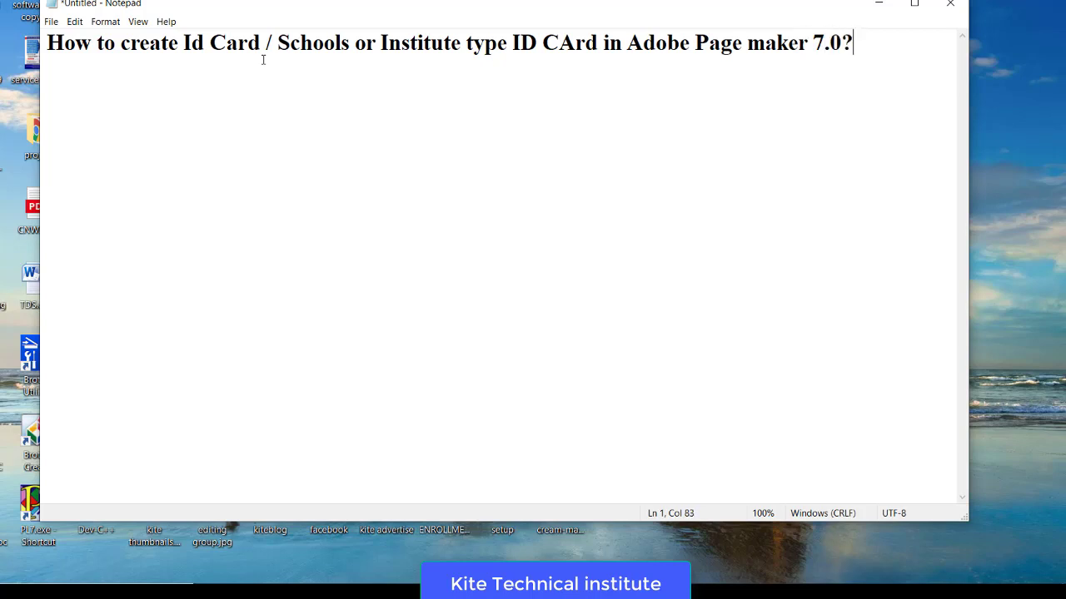
# - Add a Requirements line reading 'Requirements Adobe Page Maker Software .' below the ID card title
pyautogui.press('Left')
pyautogui.press('Return')
pyautogui.press('BackSpace')
pyautogui.press('End')
pyautogui.press('Return')
pyautogui.write('=> ')
pyautogui.write('Re')
pyautogui.press('BackSpace')
pyautogui.press('BackSpace')
pyautogui.press('BackSpace')
pyautogui.press('Return')
pyautogui.write('Requirement')
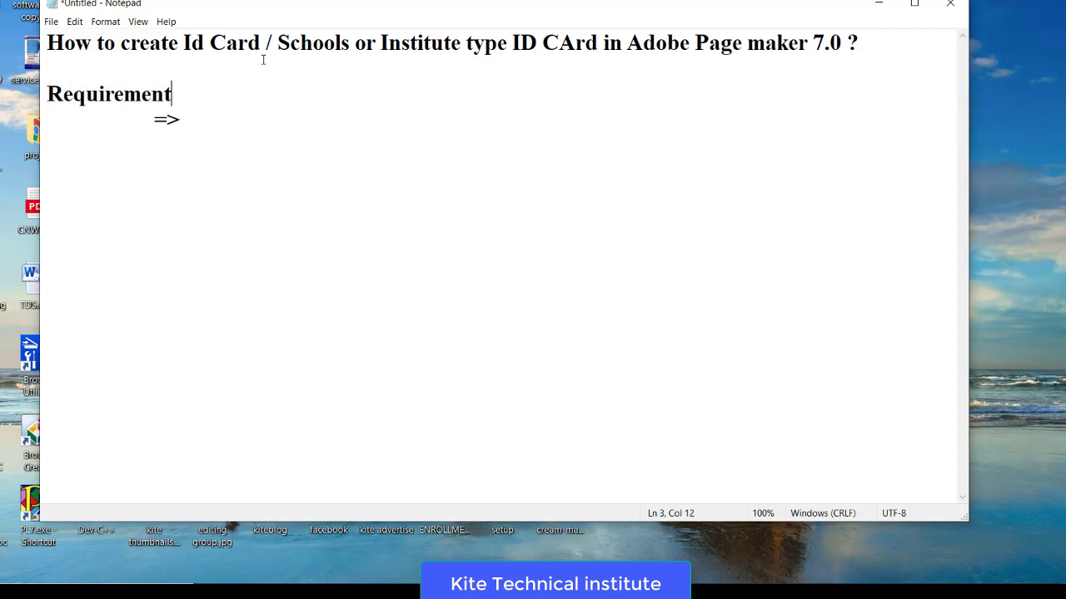
pyautogui.write('s Adobe Page Ma')
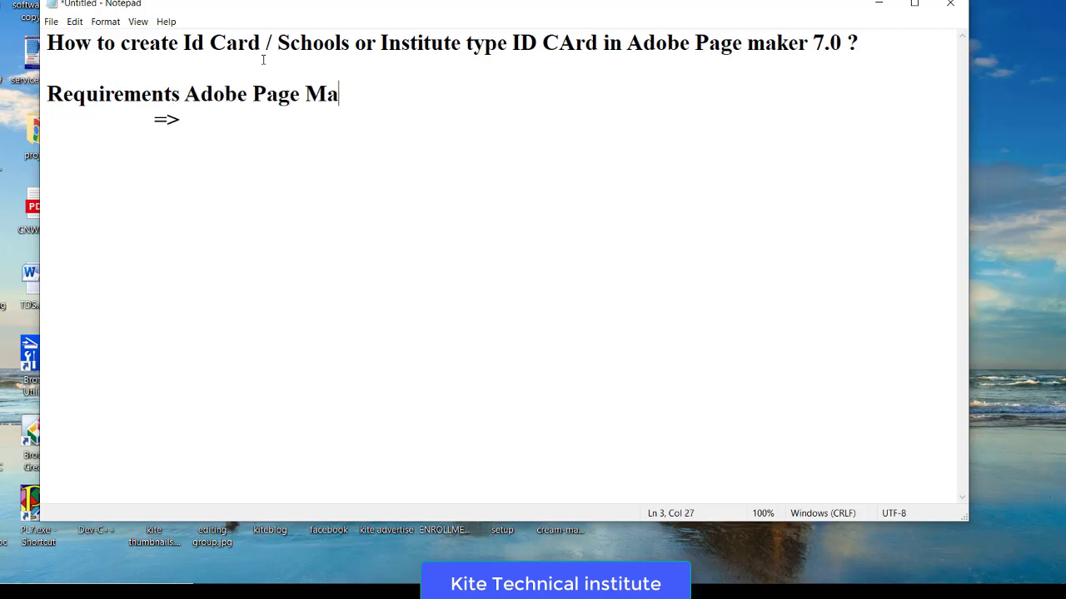
pyautogui.write('ker Software .')
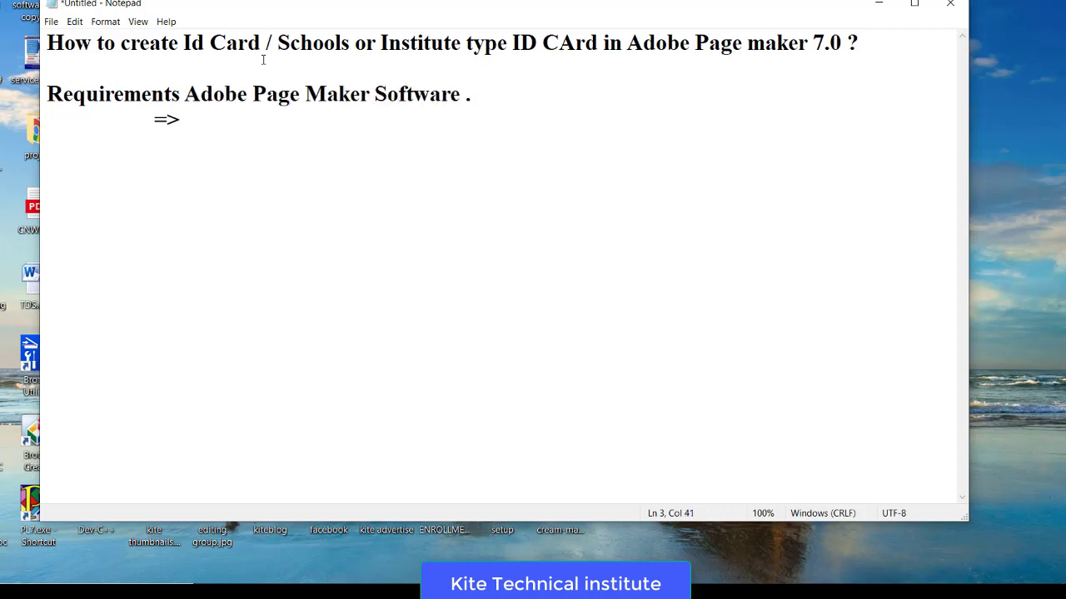
# - Move 'Adobe Page Maker Software' onto the '=>' line under the Requirements heading
pyautogui.press('Down')
pyautogui.moveTo(184, 97); pyautogui.dragTo(472, 96)
pyautogui.hotkey('ctrl', 'x')
pyautogui.click(186, 119)
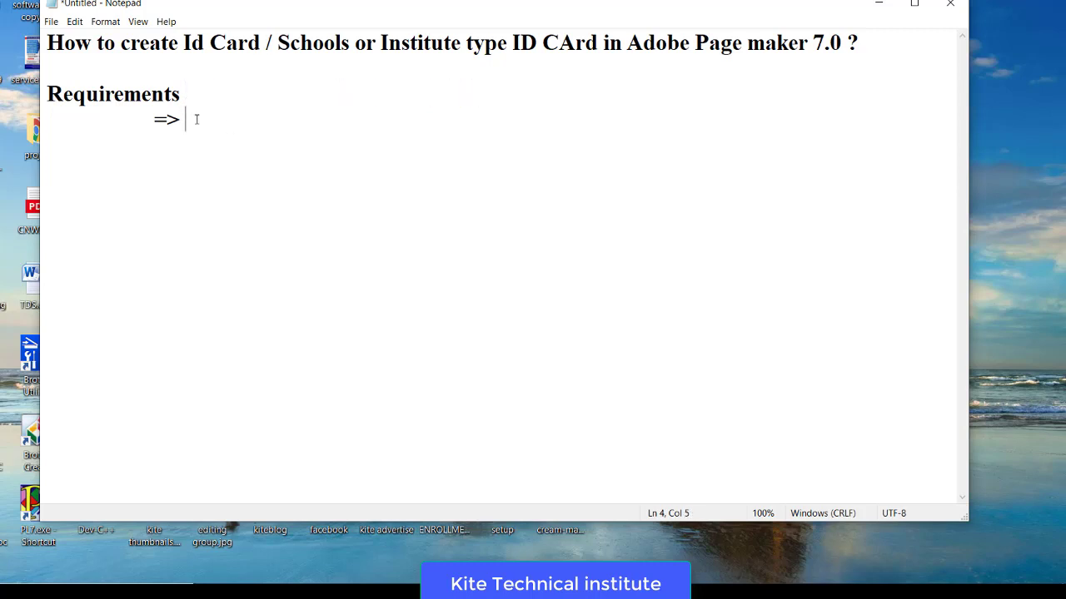
pyautogui.hotkey('ctrl', 'v')
pyautogui.press('BackSpace')
pyautogui.press('BackSpace')
pyautogui.press('Return')
pyautogui.press('Tab')
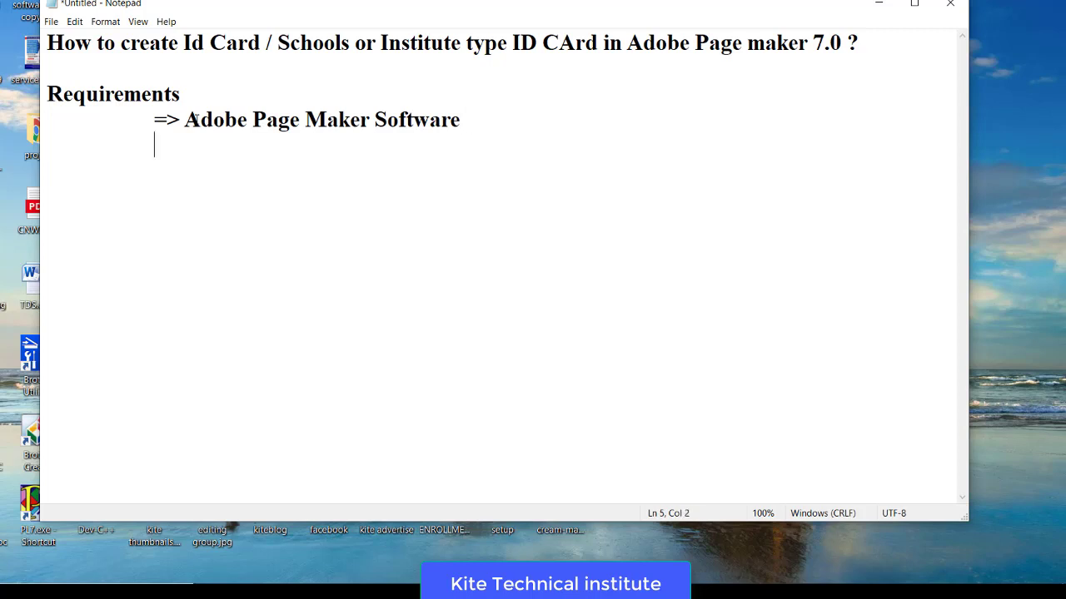
# - Add the 'Steps to Work:' heading with '=> Open Page maker.' as the first step
pyautogui.write('=>')
pyautogui.write('And')
pyautogui.press('BackSpace')
pyautogui.press('BackSpace')
pyautogui.press('BackSpace')
pyautogui.press('BackSpace')
pyautogui.press('BackSpace')
pyautogui.press('BackSpace')
pyautogui.press('BackSpace')
pyautogui.press('BackSpace')
pyautogui.press('Return')
pyautogui.write('Steps to ')
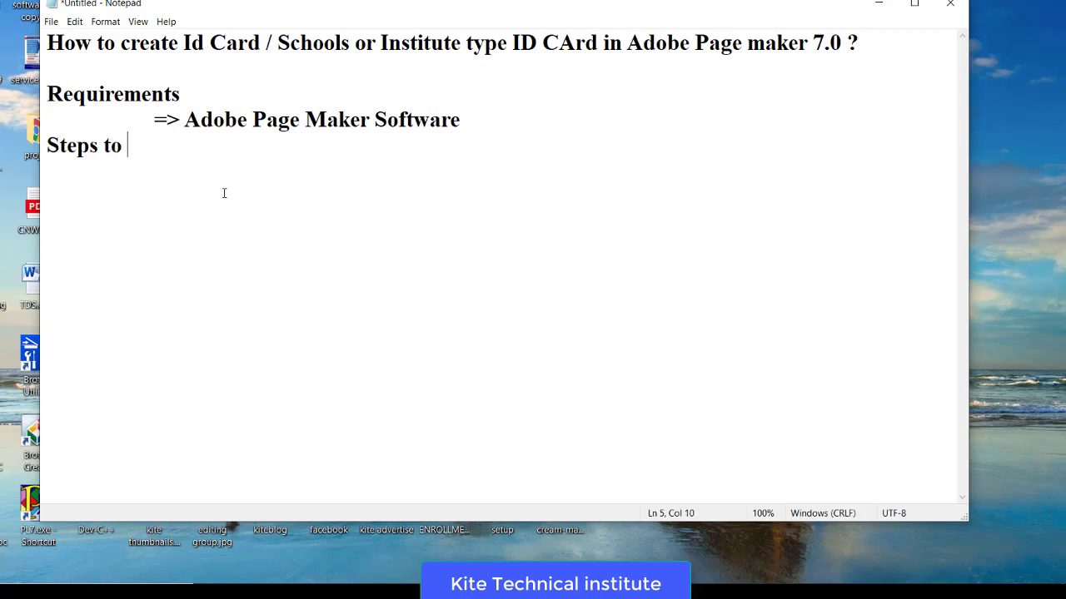
pyautogui.write('Work:')
pyautogui.press('Return')
pyautogui.write('=> ')
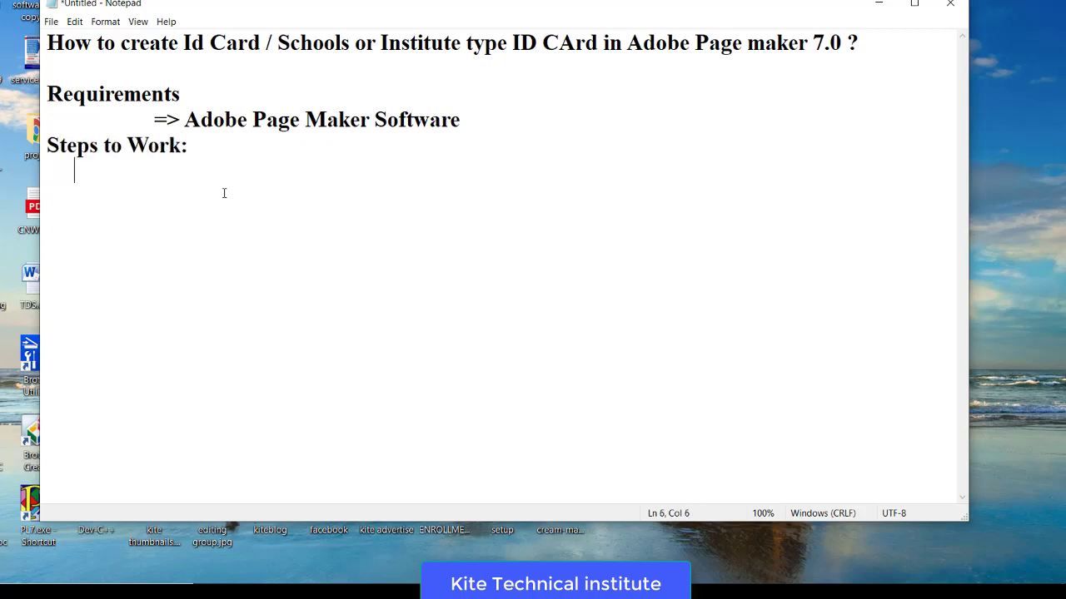
pyautogui.write('Open ')
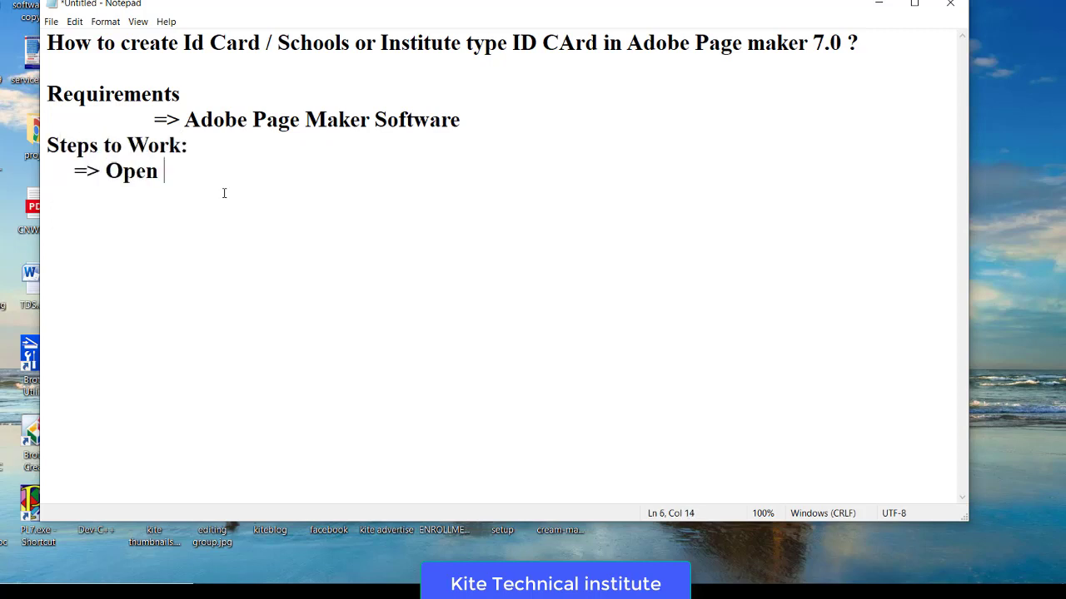
pyautogui.write('Page maker.')
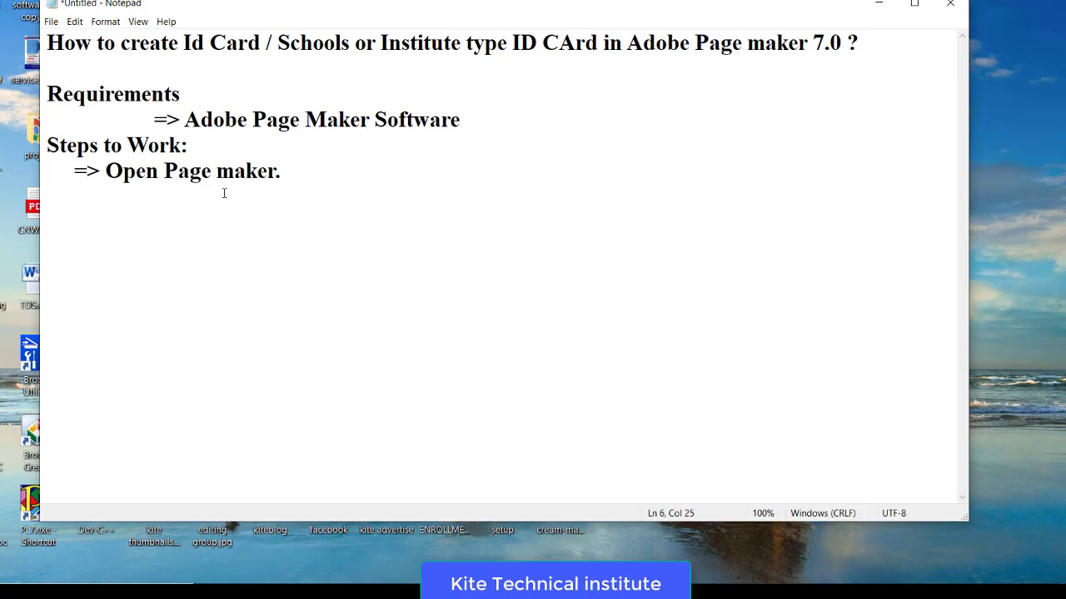
pyautogui.press('Return')
pyautogui.write('=')
pyautogui.press('BackSpace')
pyautogui.write('=>')
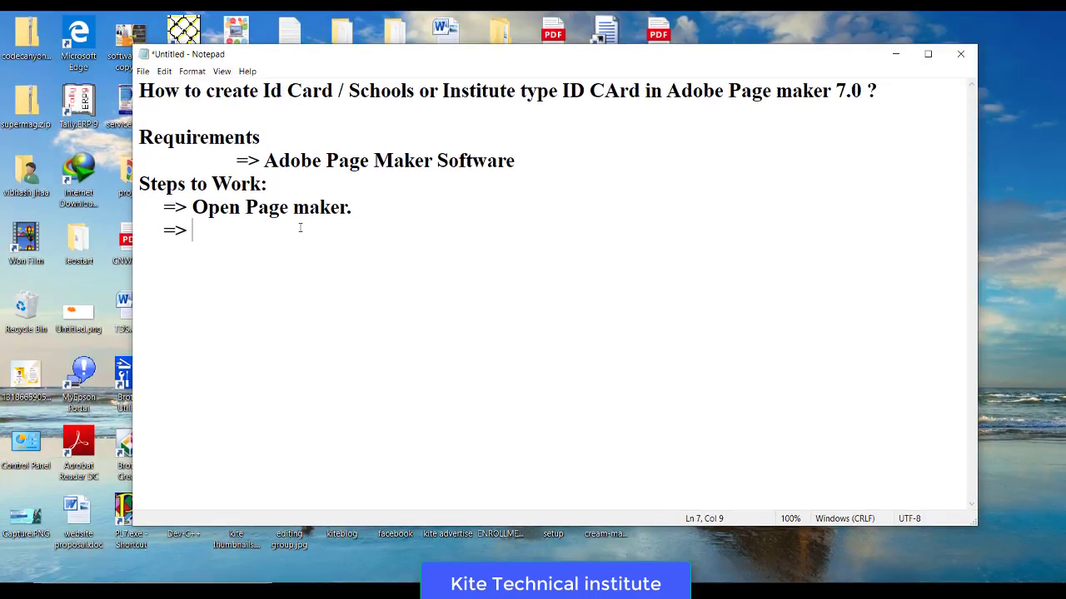
# - Launch Adobe PageMaker 7.0 from Start, skipping registration and Templates, then return to Notepad
pyautogui.press('super')
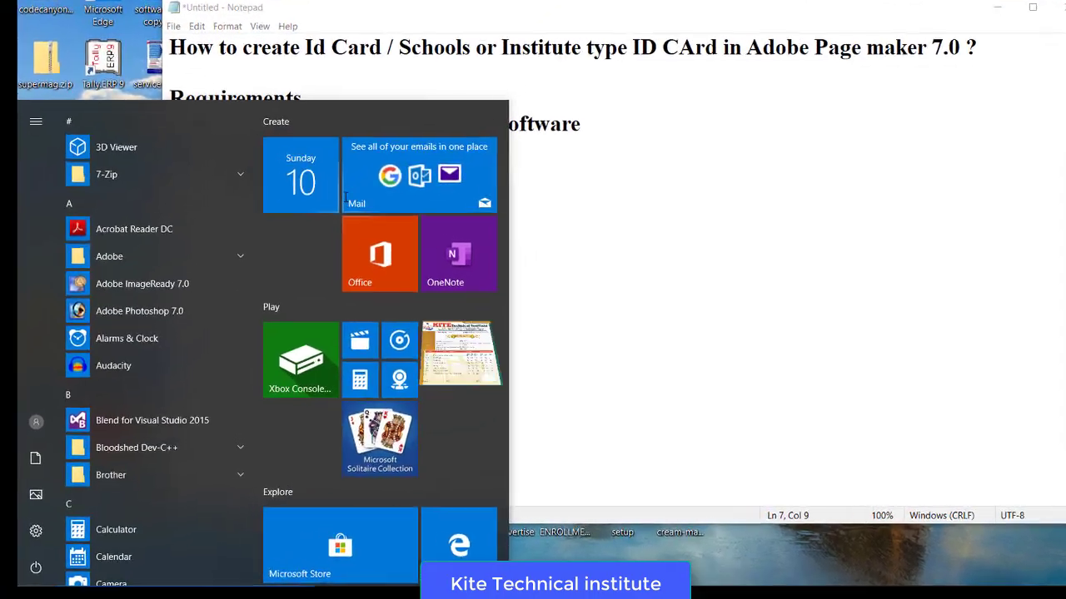
pyautogui.write('page')
pyautogui.click(537, 167)
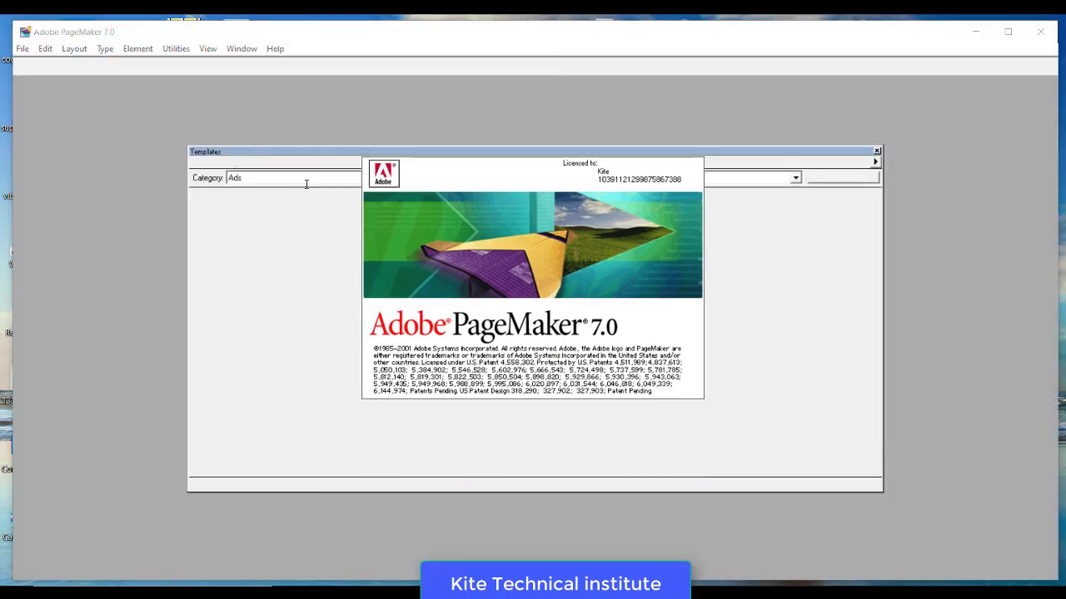
pyautogui.click(671, 284)
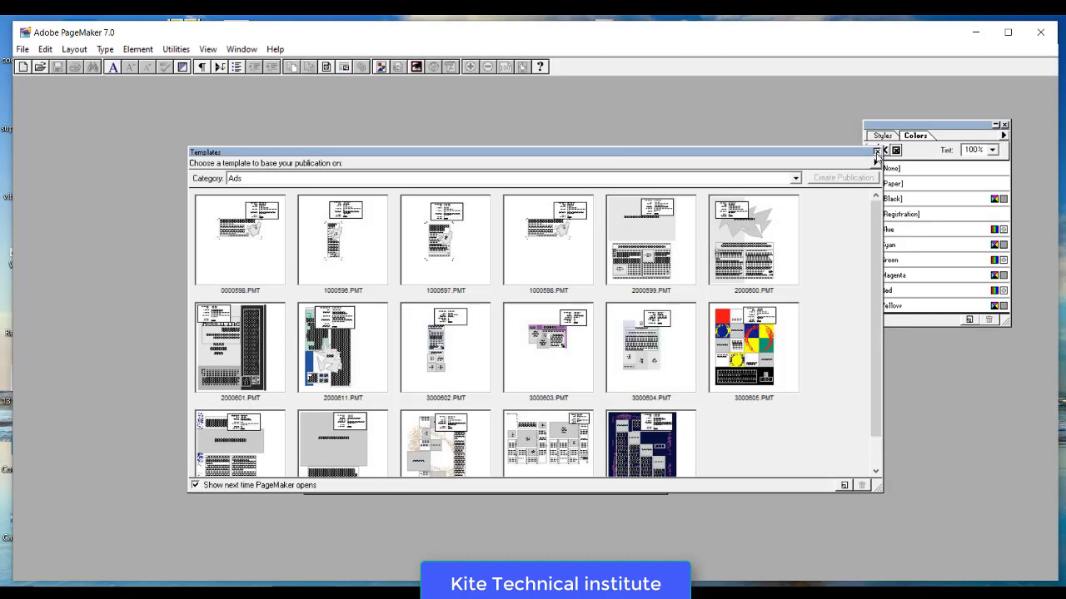
pyautogui.click(876, 150)
pyautogui.moveTo(259, 198); pyautogui.dragTo(101, 141)
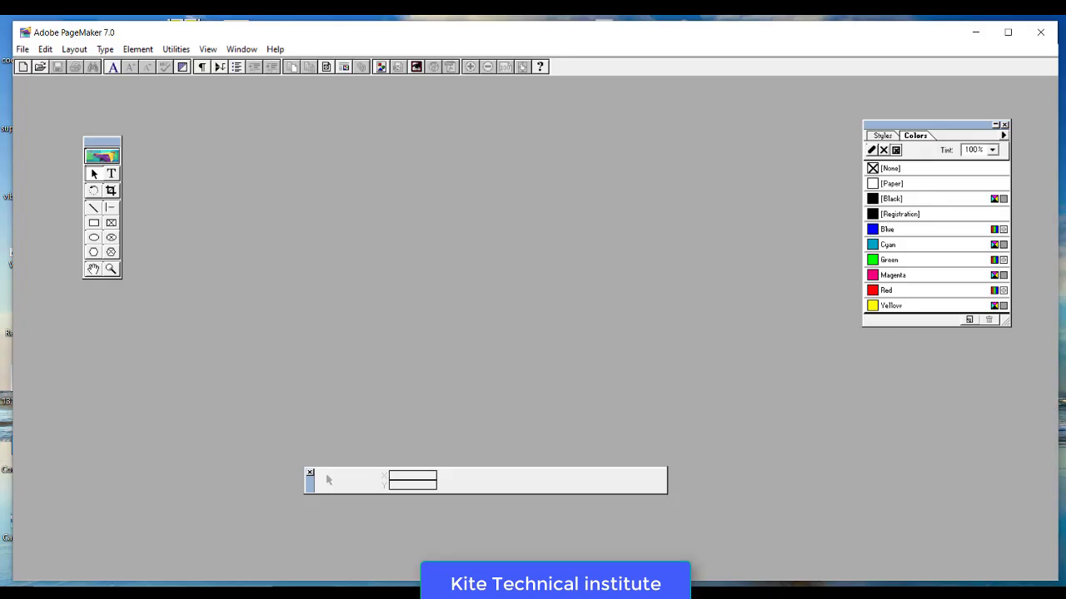
pyautogui.hotkey('alt', 'Tab')
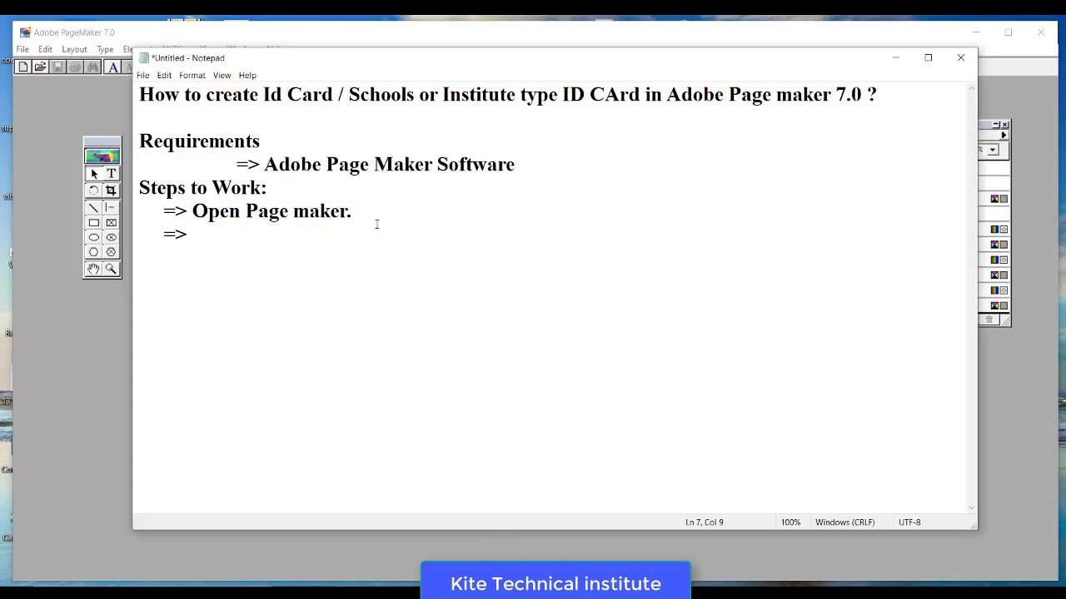
# - Note 'Applying New Page.', 'File-------> New------ Choose A4 SIZE.' and 'Margine: 0.5 0.5 0.5 0.5'
pyautogui.write('Applying New ')
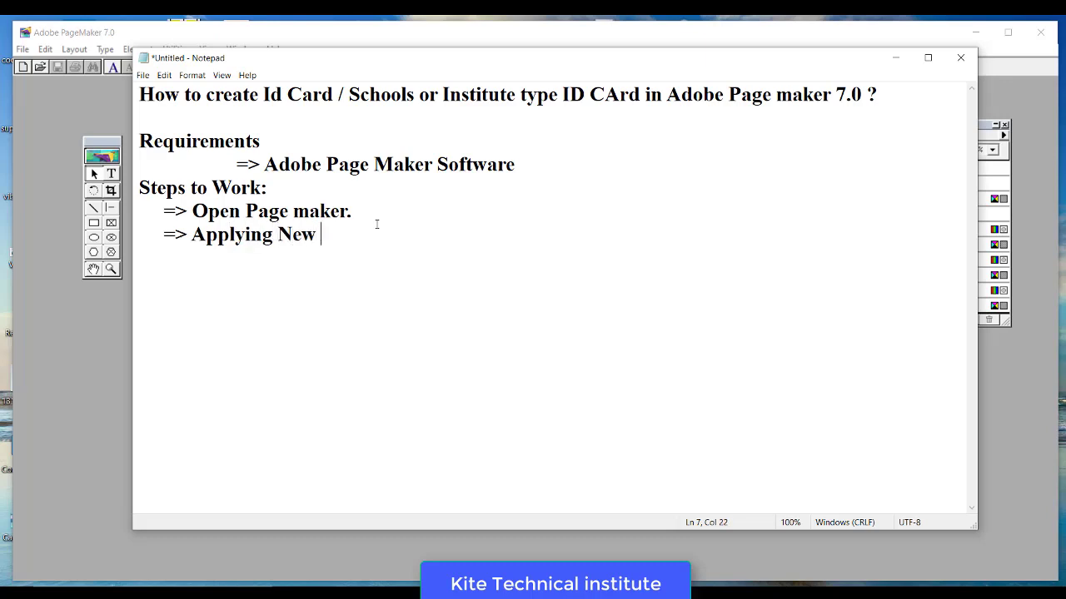
pyautogui.write('Page.')
pyautogui.press('Return')
pyautogui.write('New------')
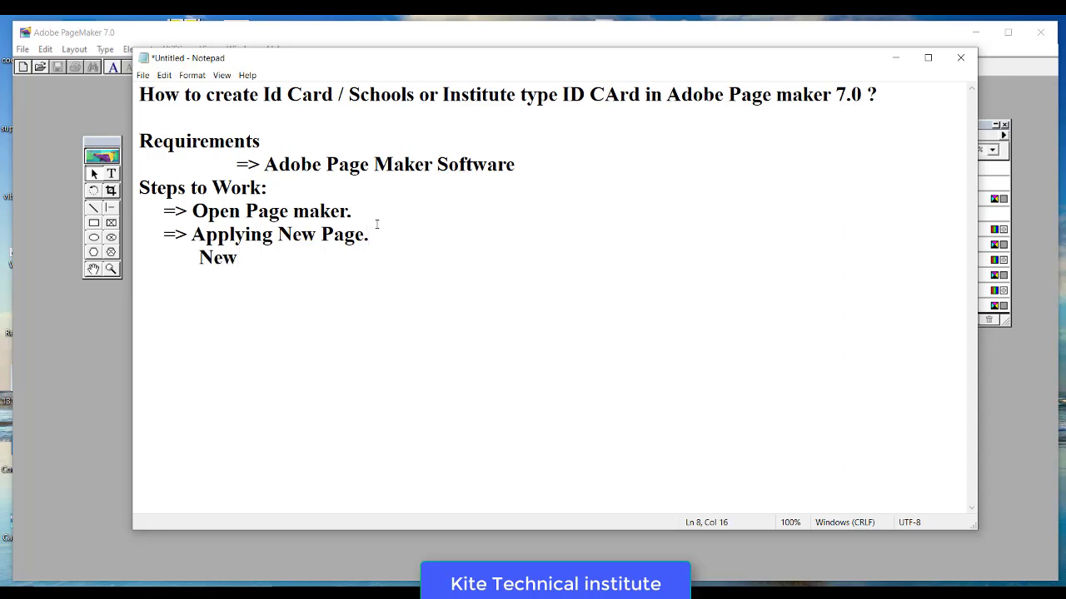
pyautogui.press('Left')
pyautogui.press('Left')
pyautogui.press('Left')
pyautogui.press('Left')
pyautogui.press('Left')
pyautogui.press('Left')
pyautogui.press('Left')
pyautogui.press('Left')
pyautogui.press('Left')
pyautogui.press('BackSpace')
pyautogui.write('File------->')
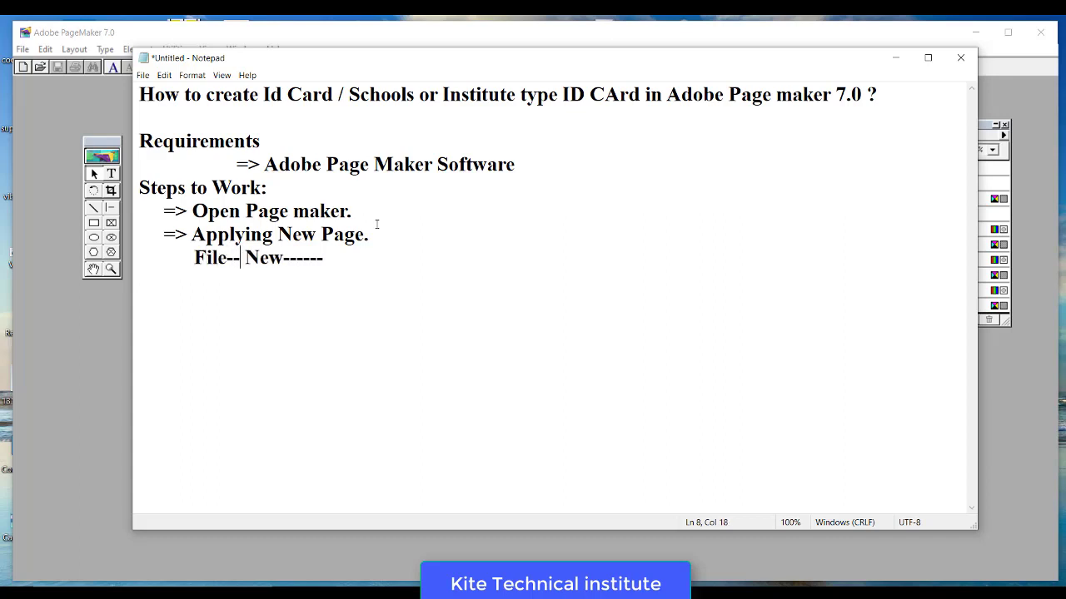
pyautogui.press('End')
pyautogui.write('Choose ')
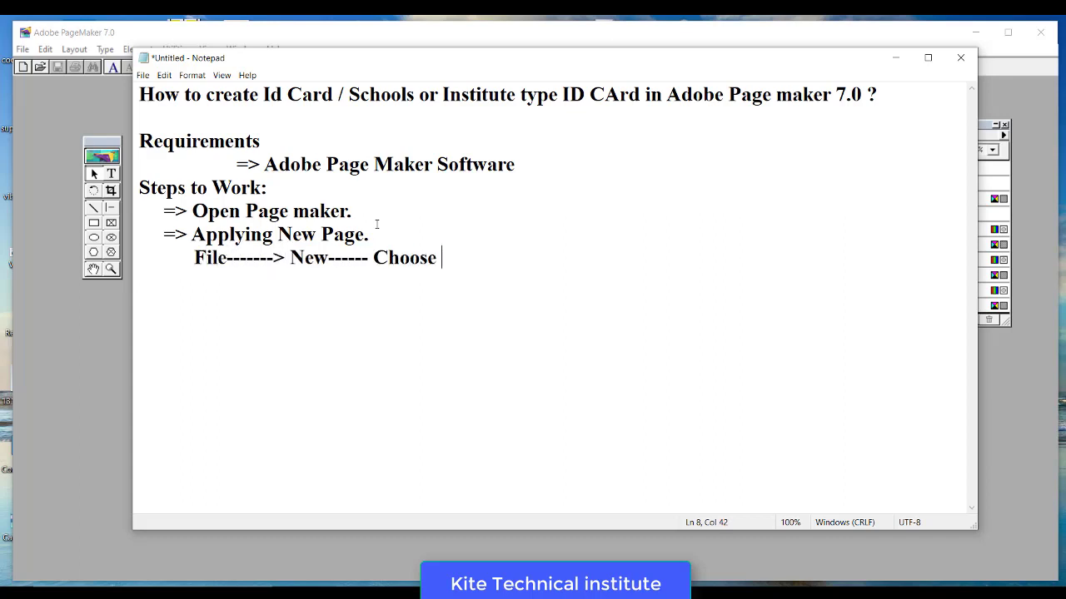
pyautogui.write('A4 SIZE.')
pyautogui.press('Return')
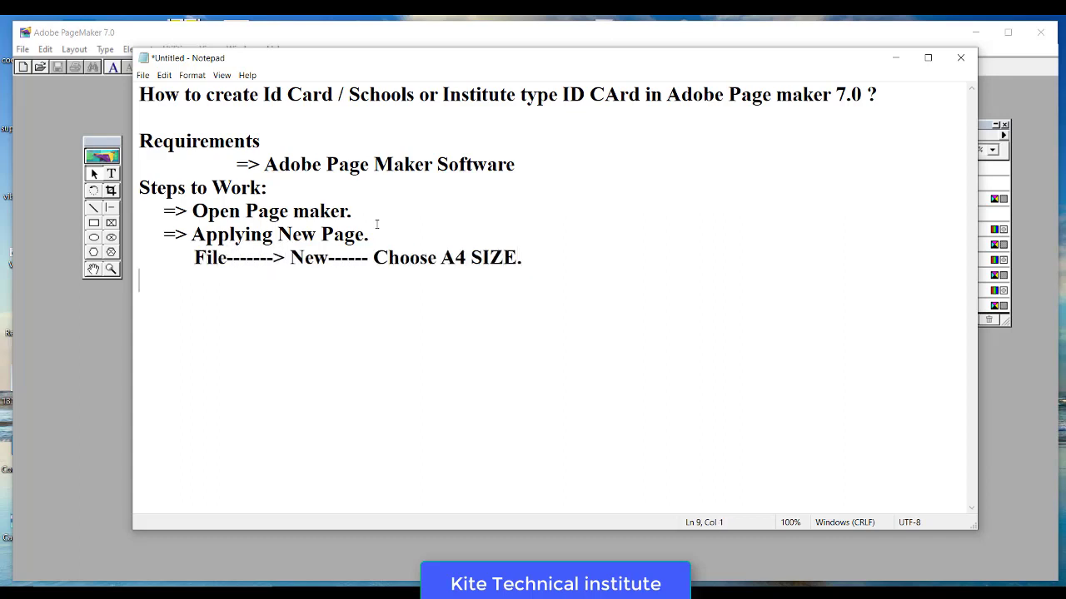
pyautogui.write('Margine: ')
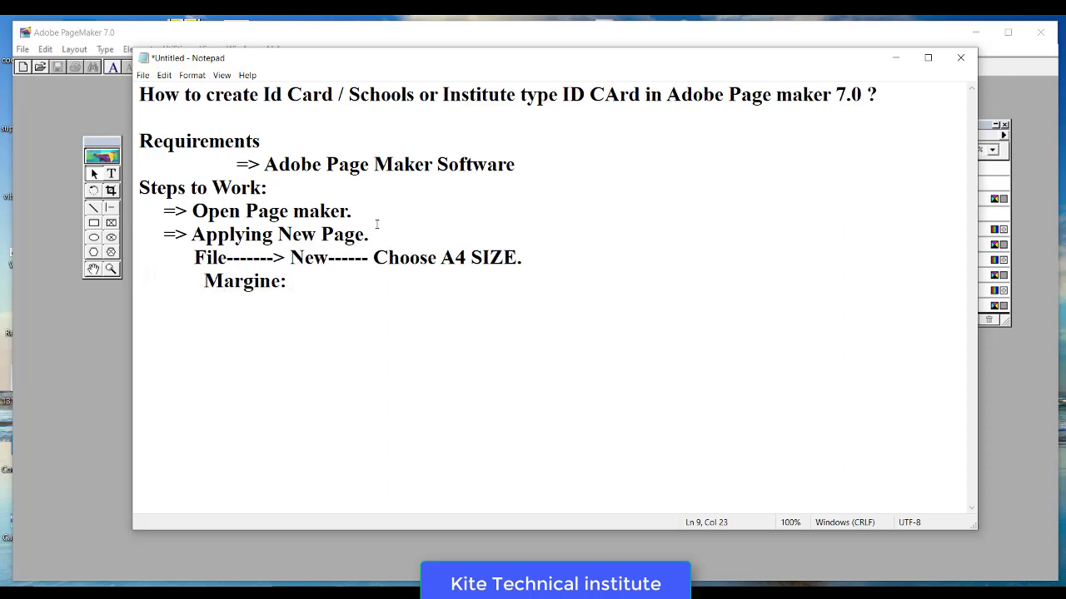
pyautogui.write('0.5      0.5      0.5     0.5')
pyautogui.press('Return')
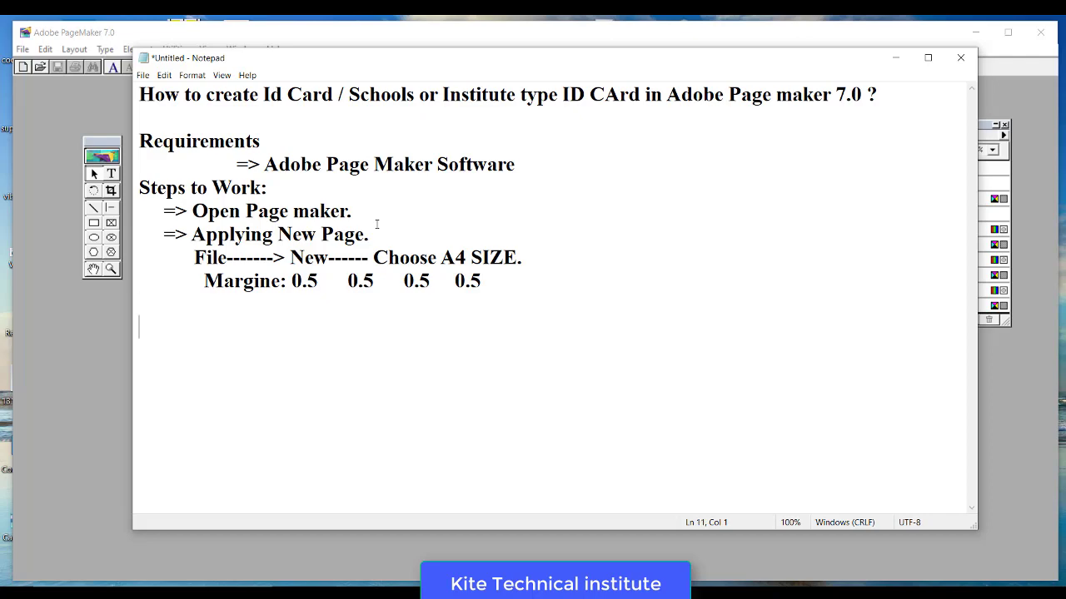
# - Create a new A4 document with all four margins set to 0.5
pyautogui.click(45, 150)
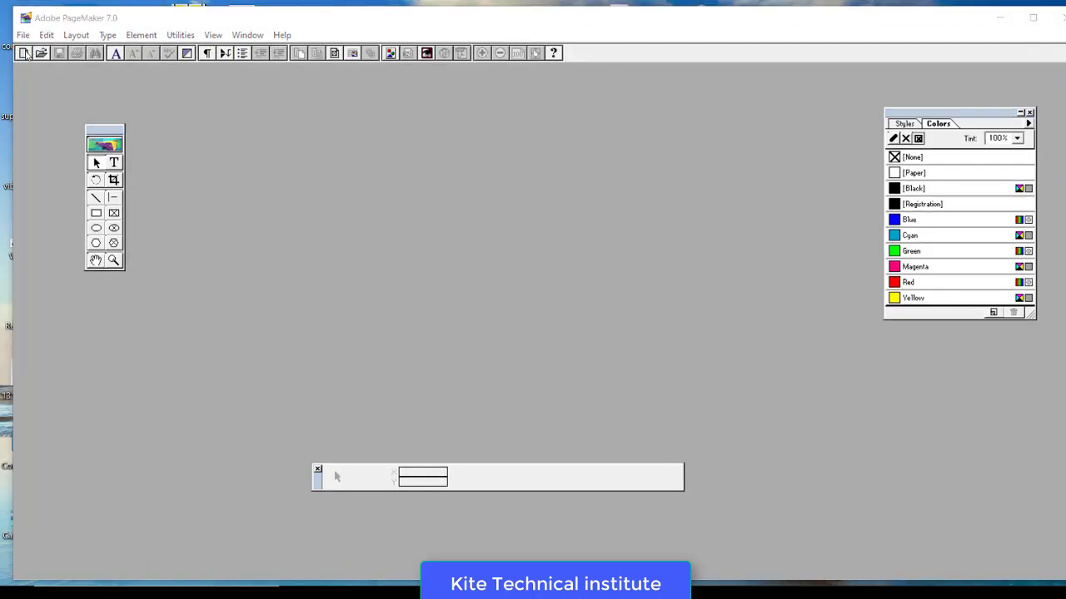
pyautogui.hotkey('ctrl', 'n')
pyautogui.click(533, 212)
pyautogui.click(494, 253)
pyautogui.doubleClick(650, 407)
pyautogui.write('0.5')
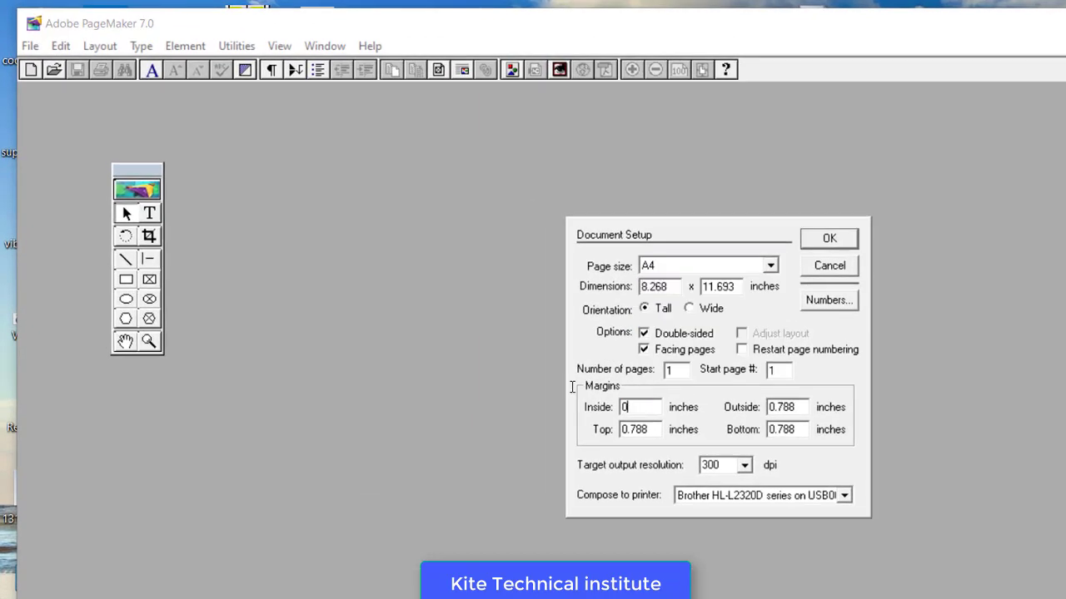
pyautogui.press('Tab')
pyautogui.write('0.5')
pyautogui.press('Tab')
pyautogui.write('0.5')
pyautogui.press('Tab')
pyautogui.write('0.5')
pyautogui.press('Return')
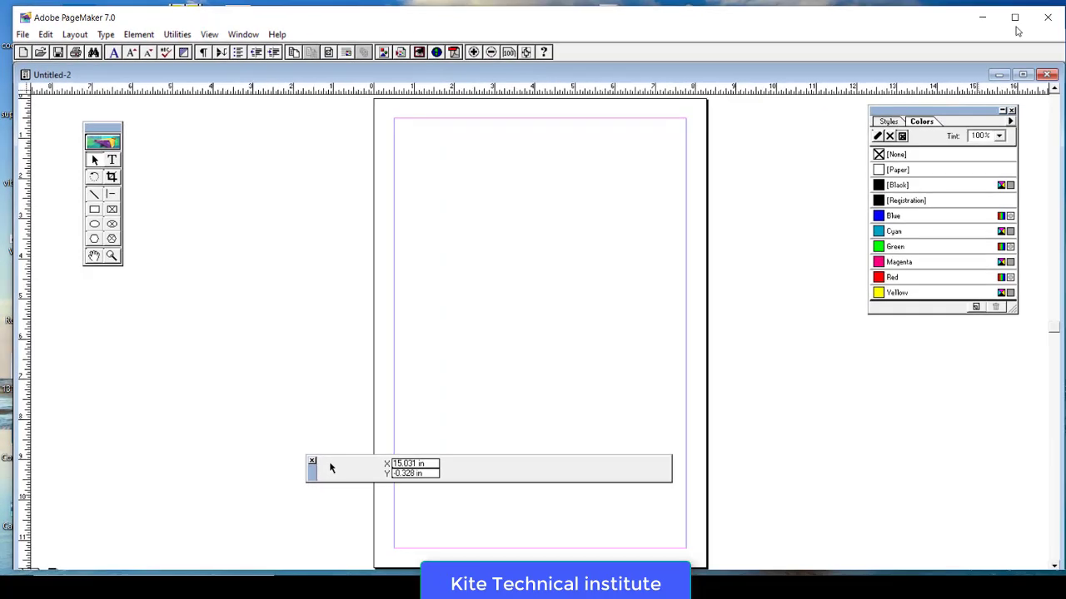
# - Draw a rectangle near the page's top left, then return to Notepad
pyautogui.click(94, 208)
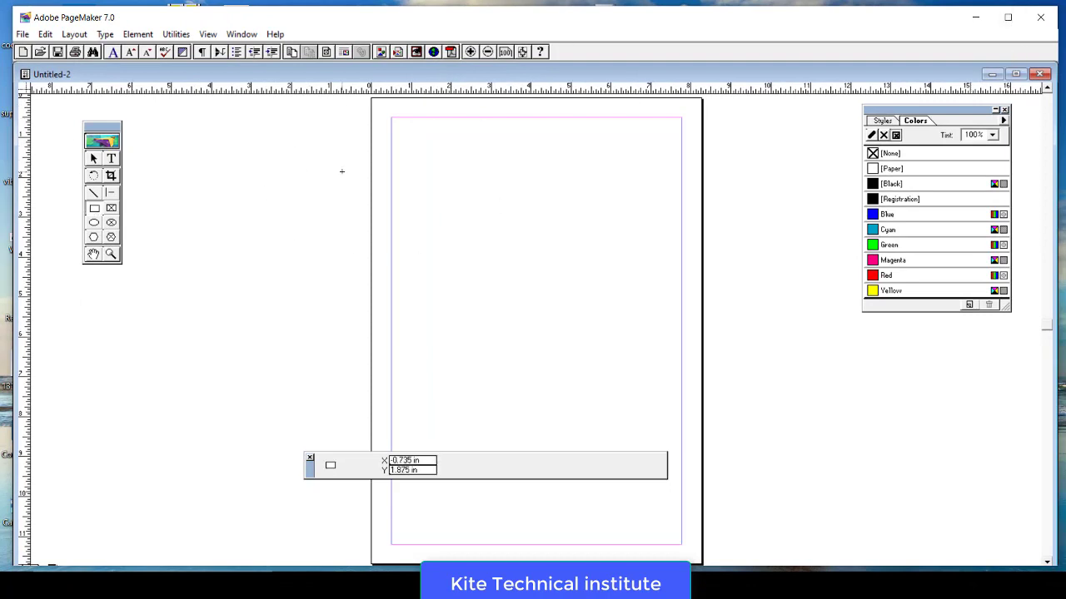
pyautogui.moveTo(407, 156)
pyautogui.mouseDown()
pyautogui.moveTo(536, 217)
pyautogui.moveTo(544, 234)
pyautogui.mouseUp()
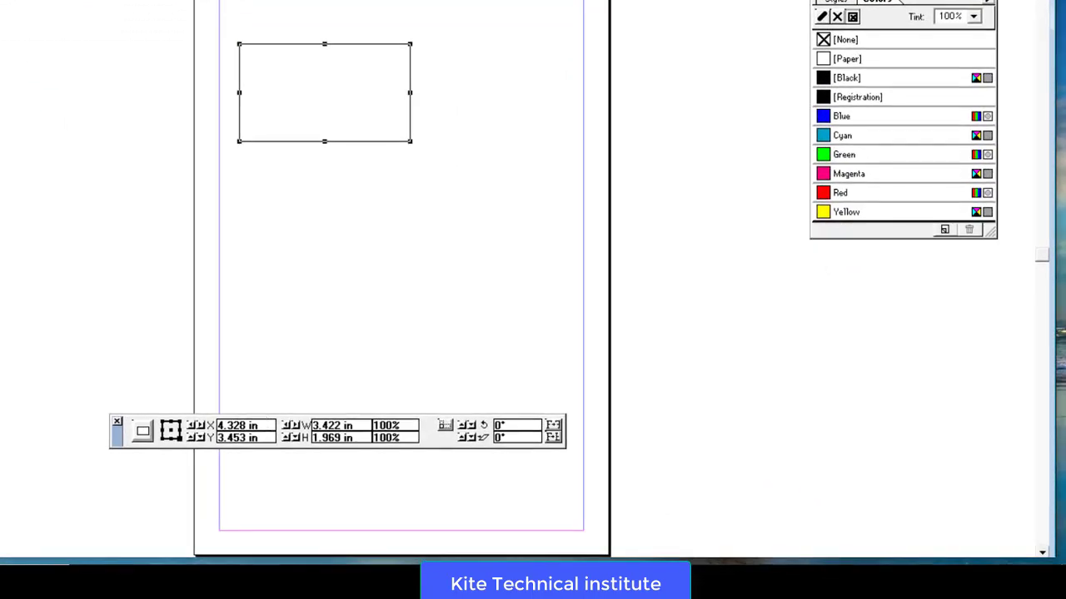
pyautogui.hotkey('alt', 'Tab')
# - Add an 'ID CARD SIZE in INCH' heading with width: 3.370" and height: 2.125"
pyautogui.click(345, 172)
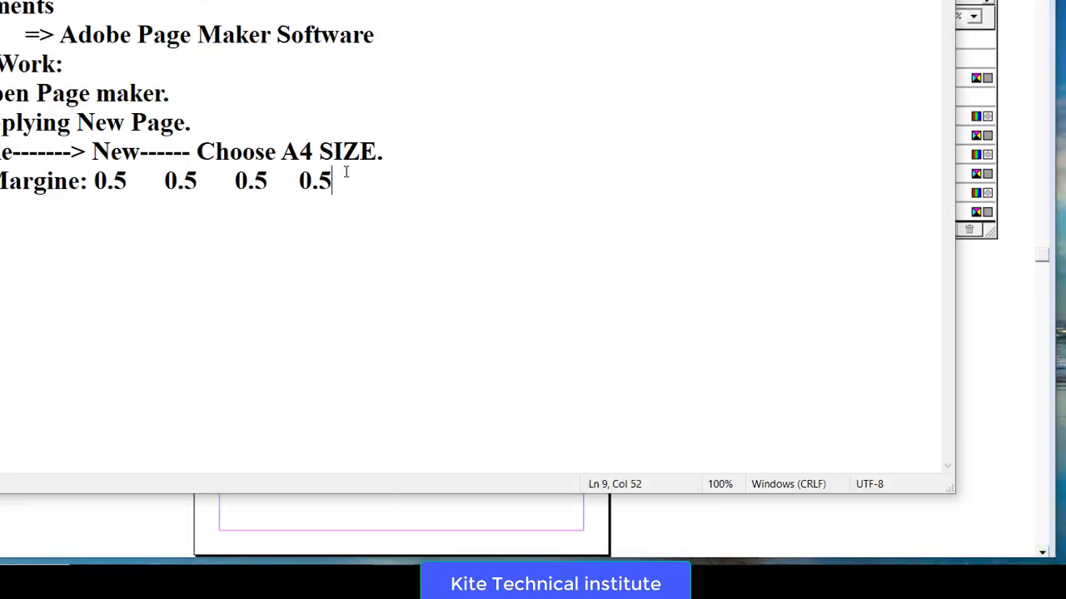
pyautogui.press('Return')
pyautogui.press('Return')
pyautogui.write('ID C')
pyautogui.write('ARD SIZ')
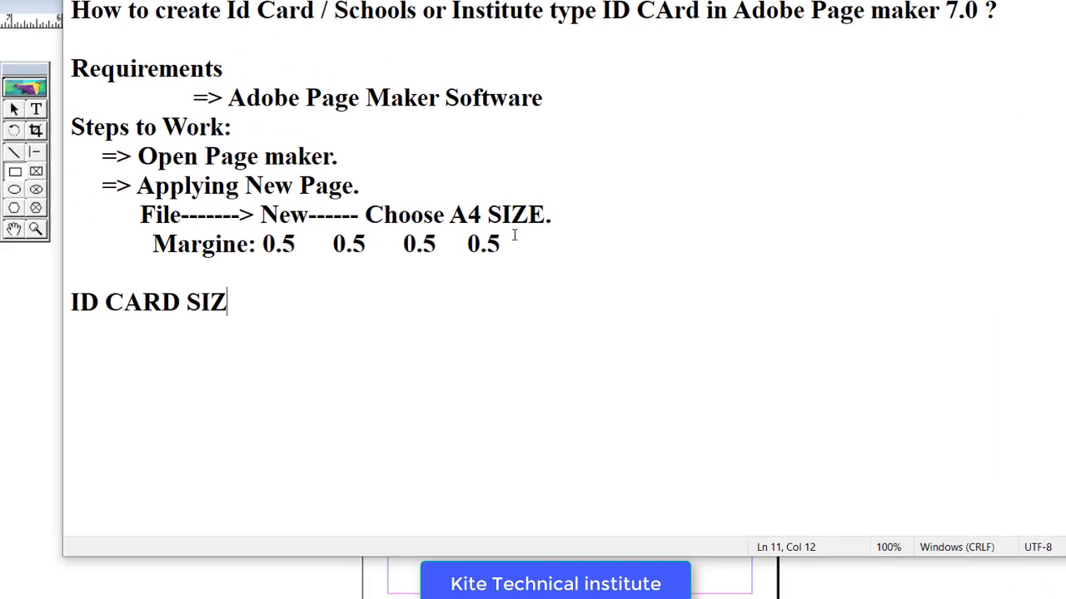
pyautogui.write('E in INCH')
pyautogui.press('Return')
pyautogui.press('Return')
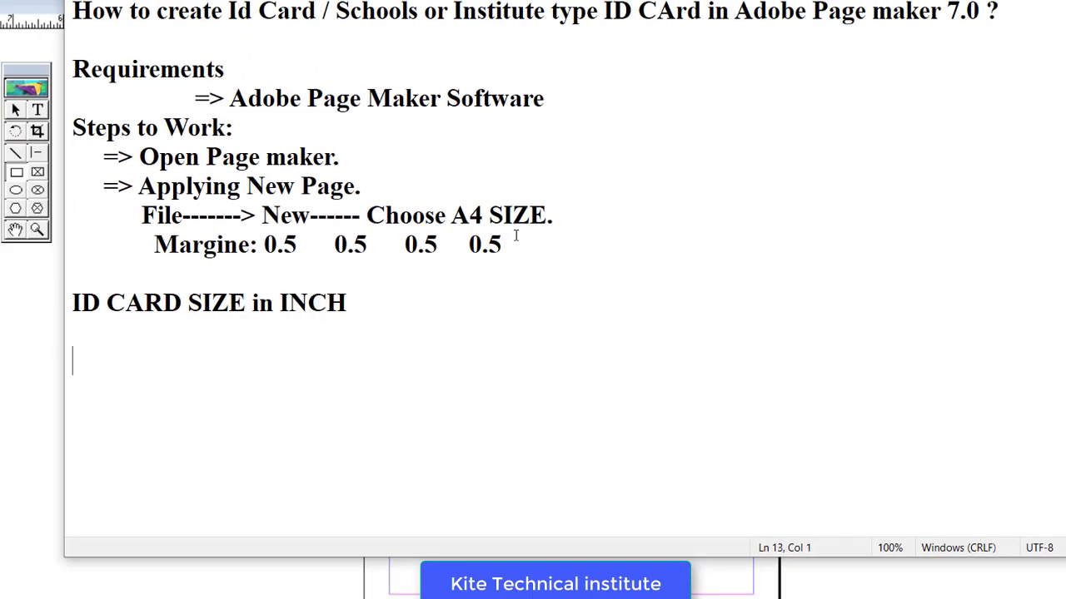
pyautogui.write('width:')
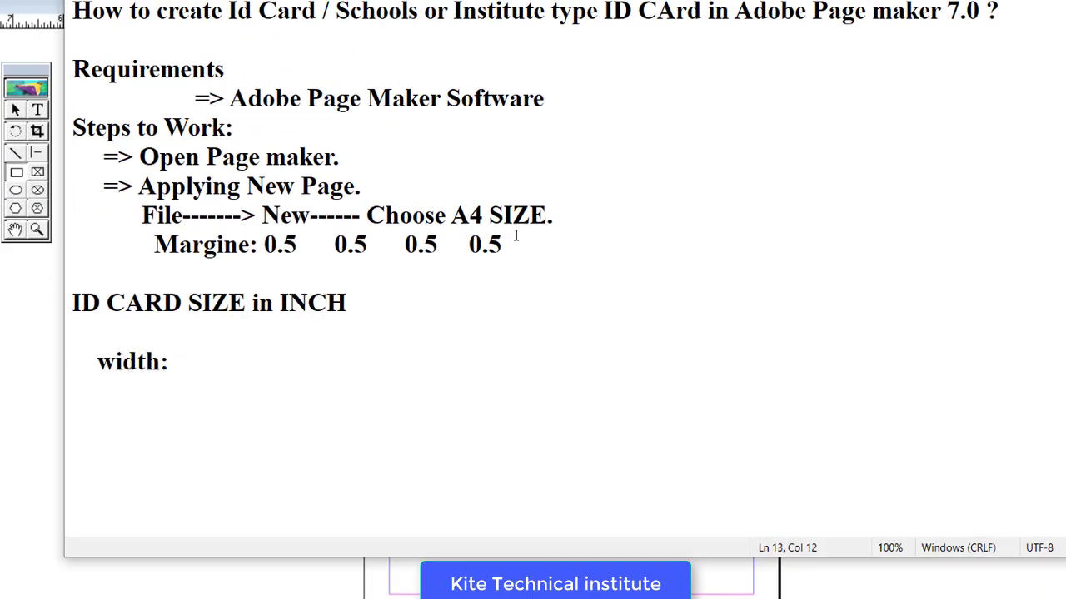
pyautogui.write(' 3.370      hei')
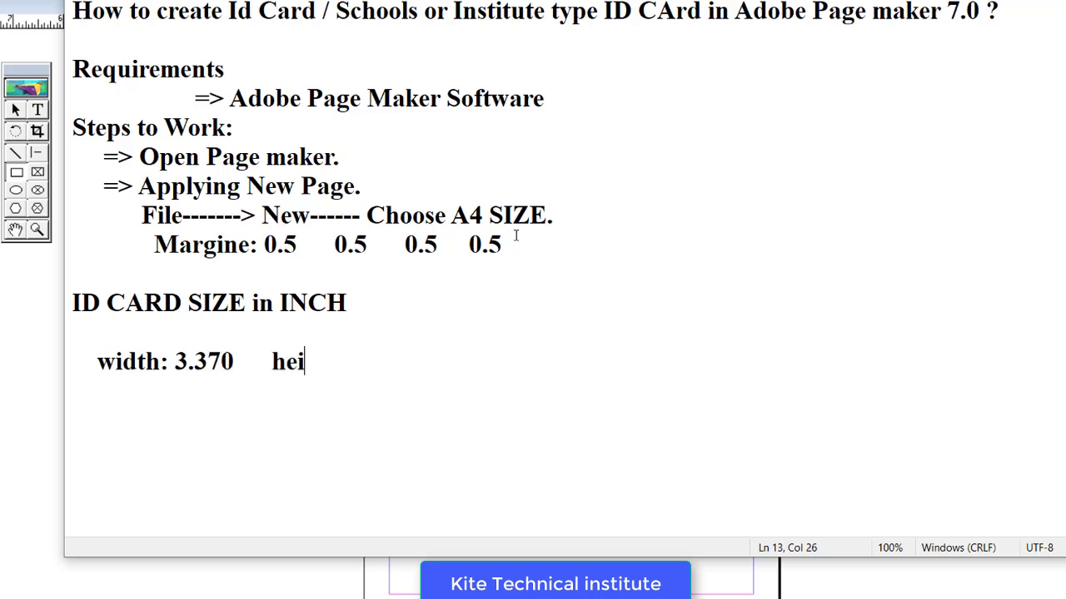
pyautogui.write('ght : 2.125')
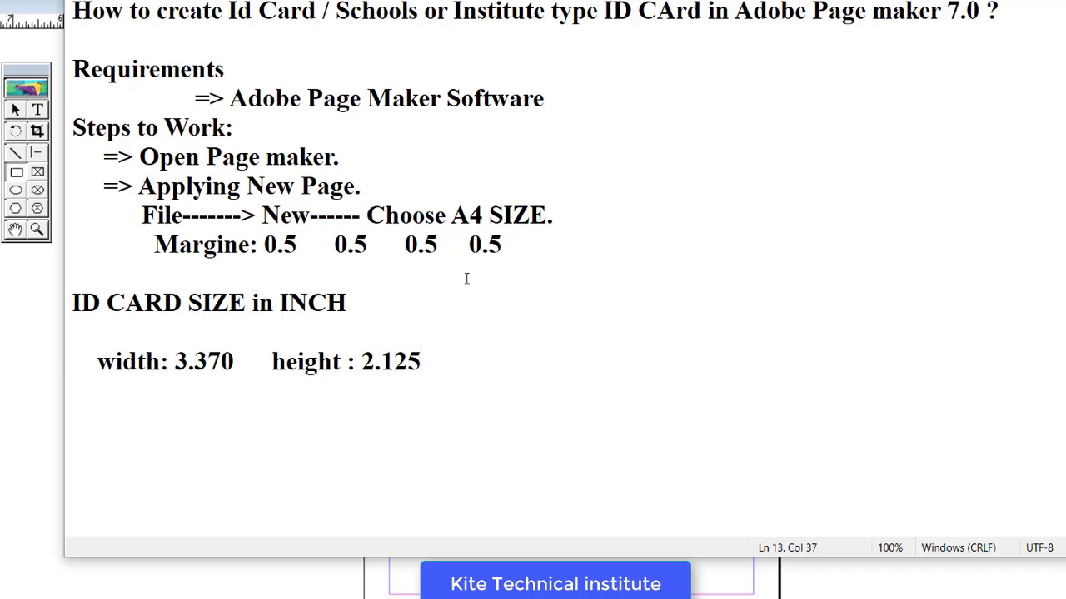
pyautogui.write('"')
pyautogui.press('Left')
pyautogui.press('Left')
pyautogui.press('Left')
pyautogui.press('Left')
pyautogui.press('Left')
pyautogui.press('Left')
pyautogui.press('Left')
pyautogui.press('Left')
pyautogui.press('Left')
pyautogui.press('Left')
pyautogui.press('Left')
pyautogui.press('Left')
pyautogui.press('Left')
pyautogui.press('Left')
pyautogui.press('Left')
pyautogui.press('Left')
pyautogui.press('Left')
pyautogui.press('Left')
pyautogui.press('Left')
pyautogui.press('Left')
pyautogui.write('"')
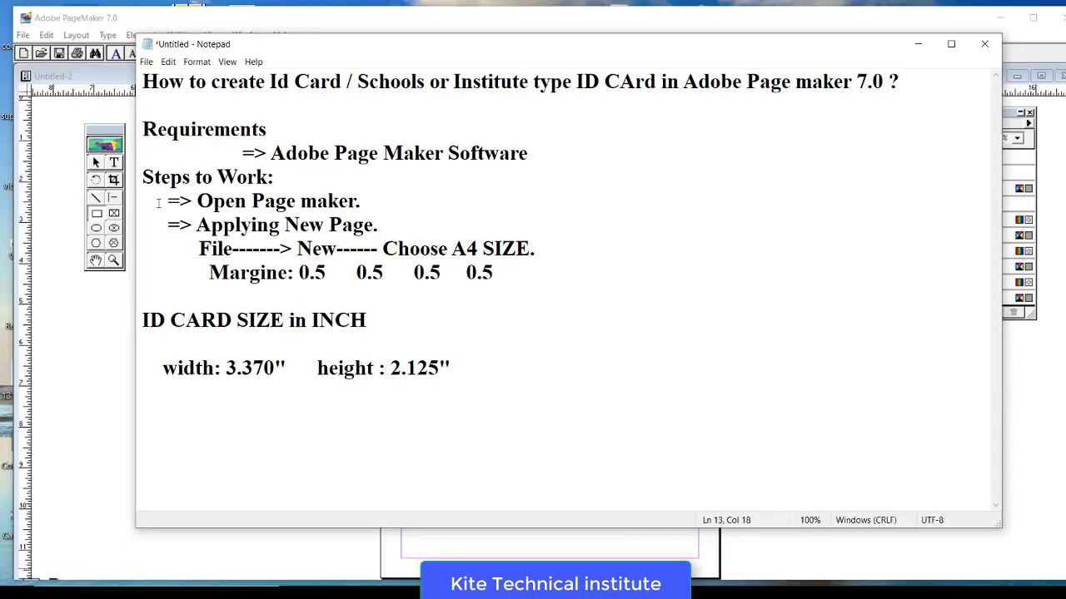
# - Resize the rectangle to W 3.370 and H 2.125 inches in the Control palette
pyautogui.click(73, 395)
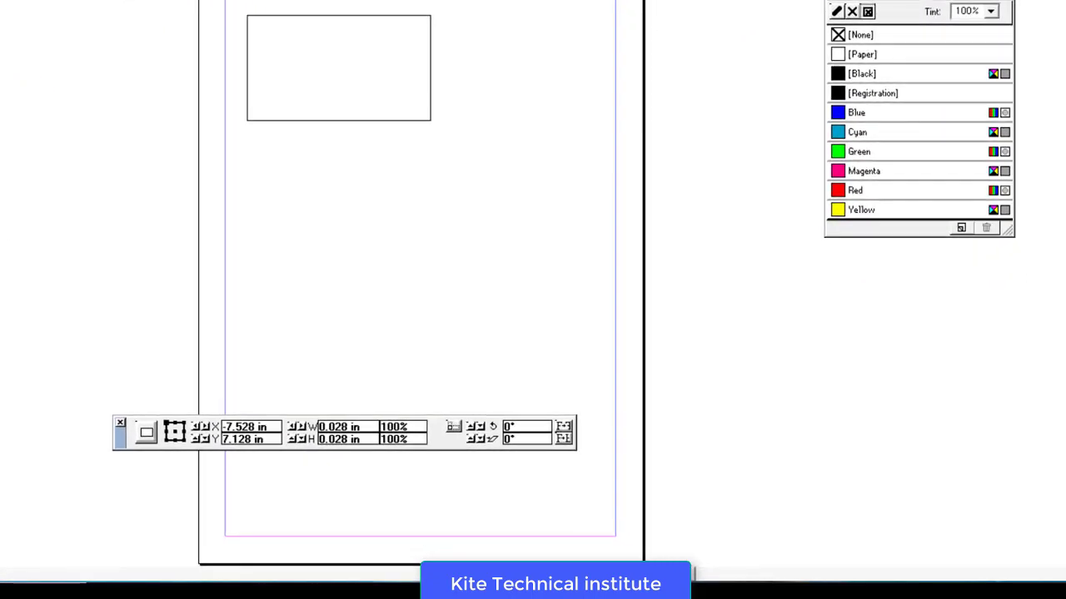
pyautogui.click(328, 15)
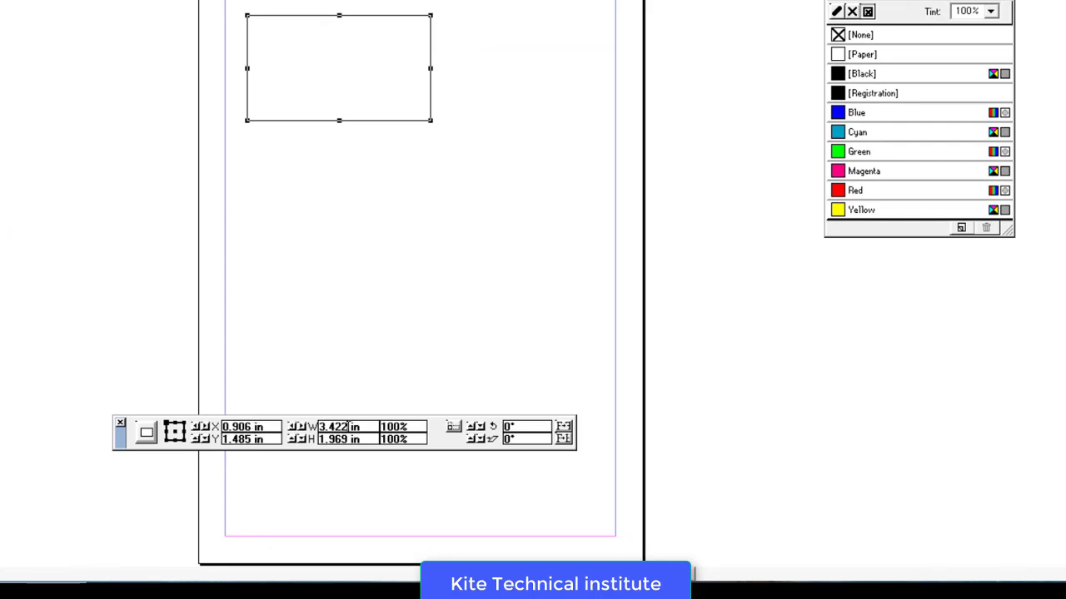
pyautogui.moveTo(348, 426); pyautogui.dragTo(309, 428)
pyautogui.write('3.370')
pyautogui.press('Return')
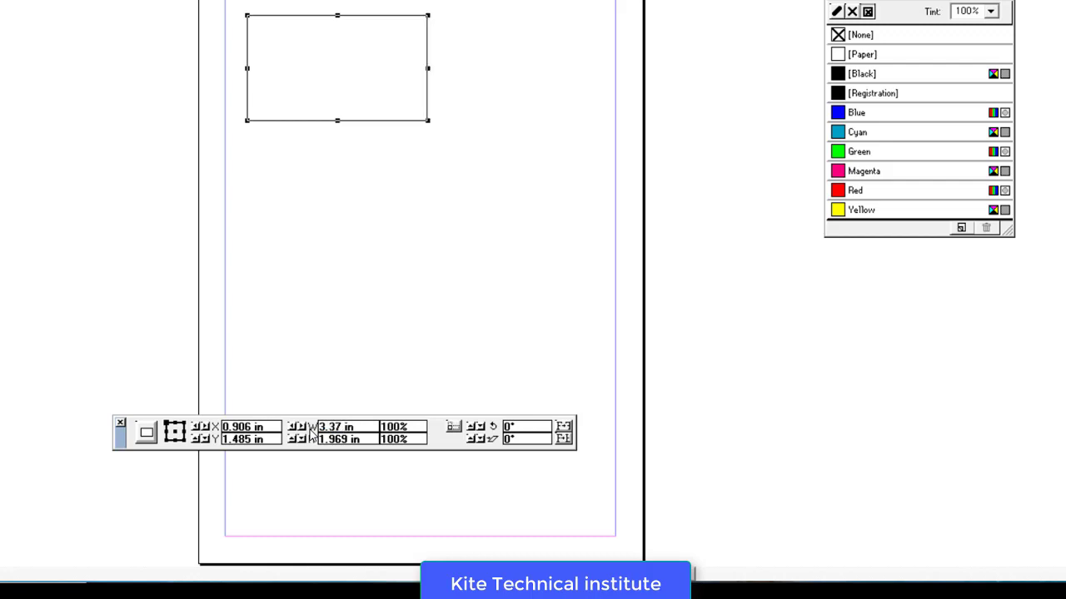
pyautogui.moveTo(349, 439); pyautogui.dragTo(316, 442)
pyautogui.write('2.125')
pyautogui.press('Return')
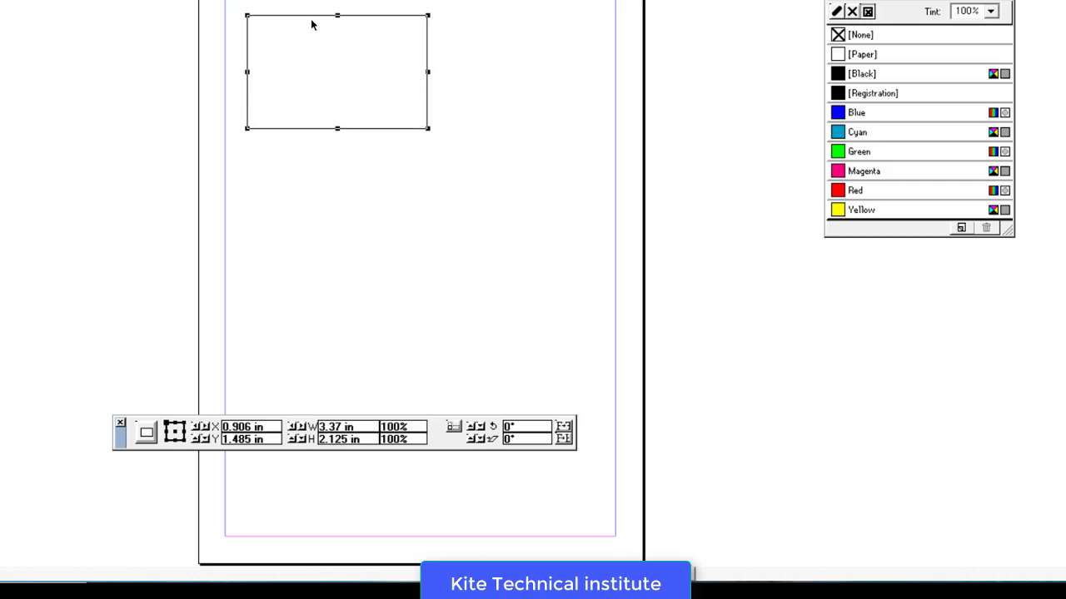
# - Move the rectangle to the top-left margin corner and delete the extra copy
pyautogui.moveTo(305, 19); pyautogui.dragTo(296, 0)
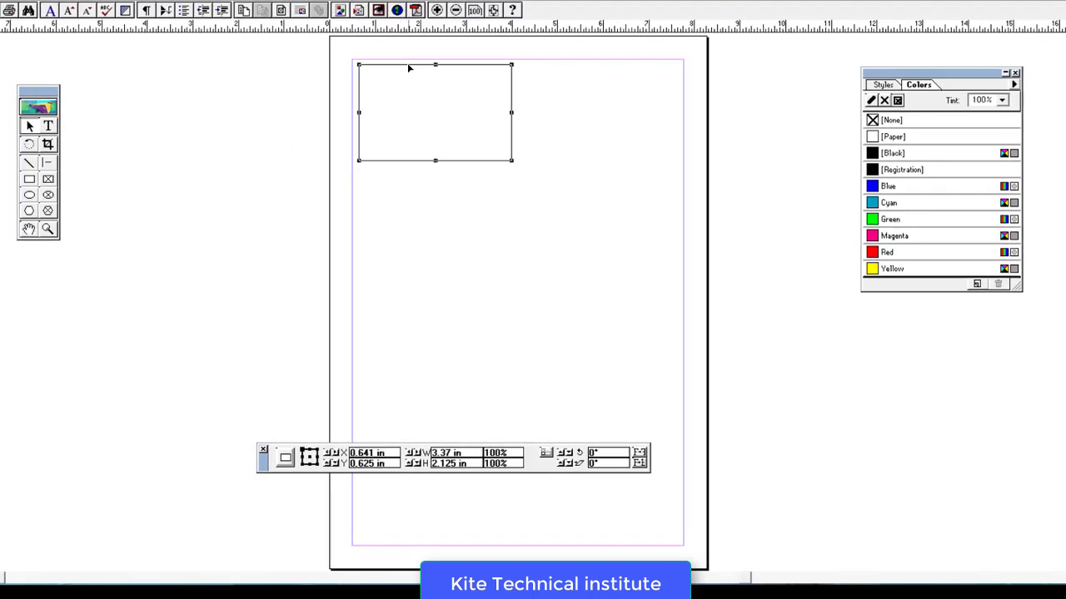
pyautogui.moveTo(410, 67); pyautogui.dragTo(568, 64)
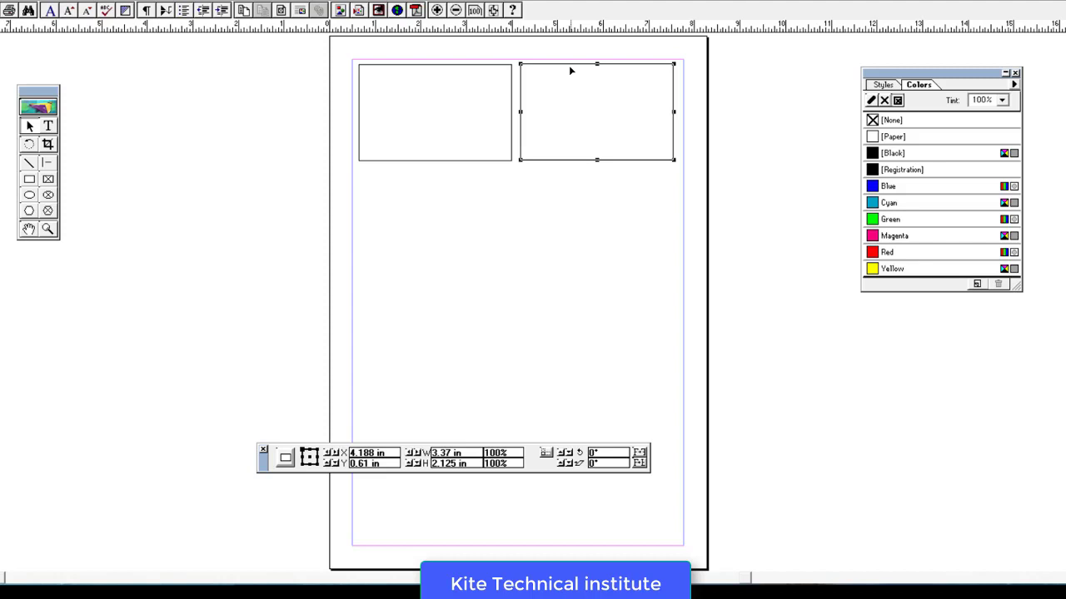
pyautogui.press('Delete')
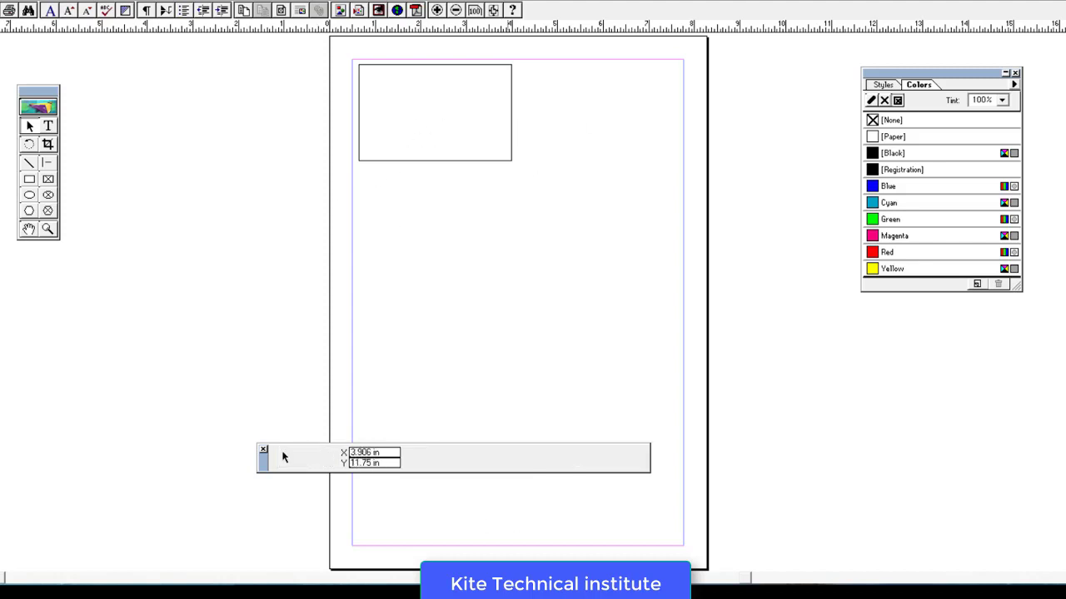
pyautogui.hotkey('alt', 'Tab')
# - Type 'Now set the size of ID card frame.........' below the card dimensions
pyautogui.click(446, 353)
pyautogui.press('Return')
pyautogui.press('Return')
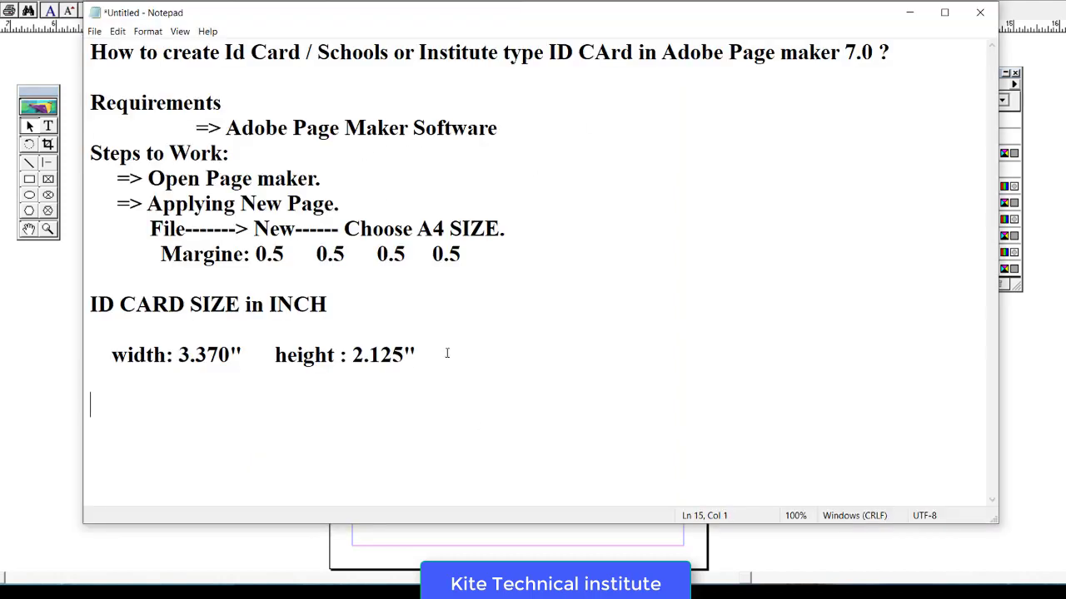
pyautogui.write('Now set the ')
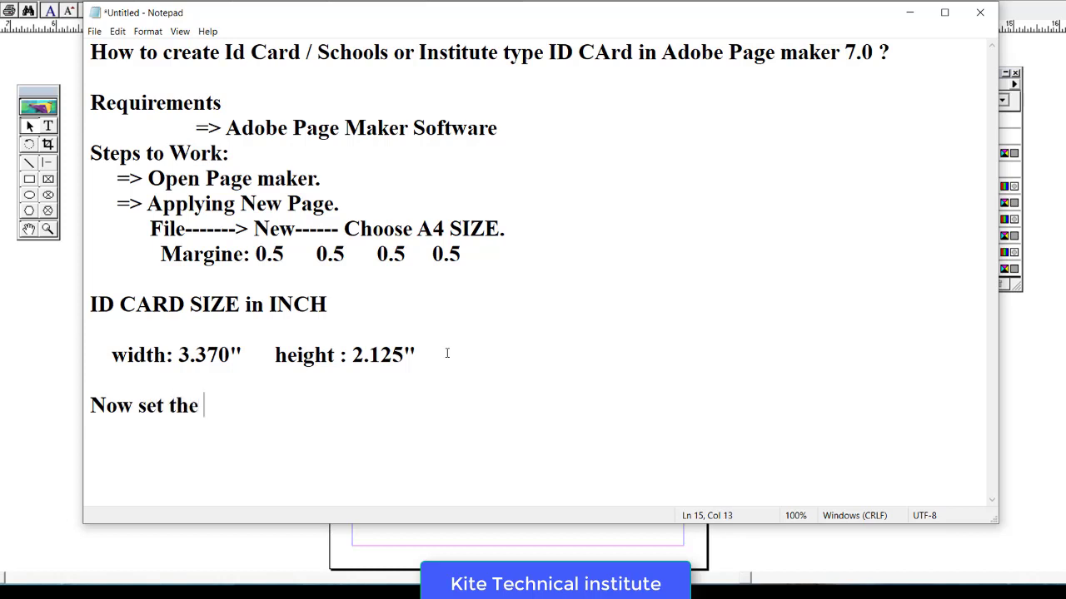
pyautogui.write('size od')
pyautogui.press('BackSpace')
pyautogui.write('f')
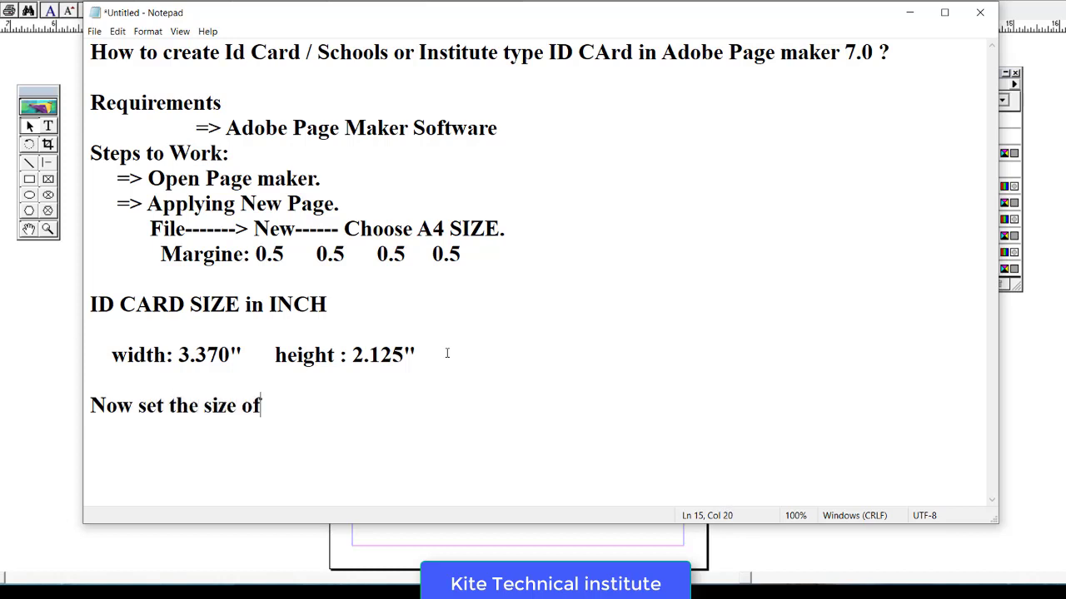
pyautogui.write(' ID card ')
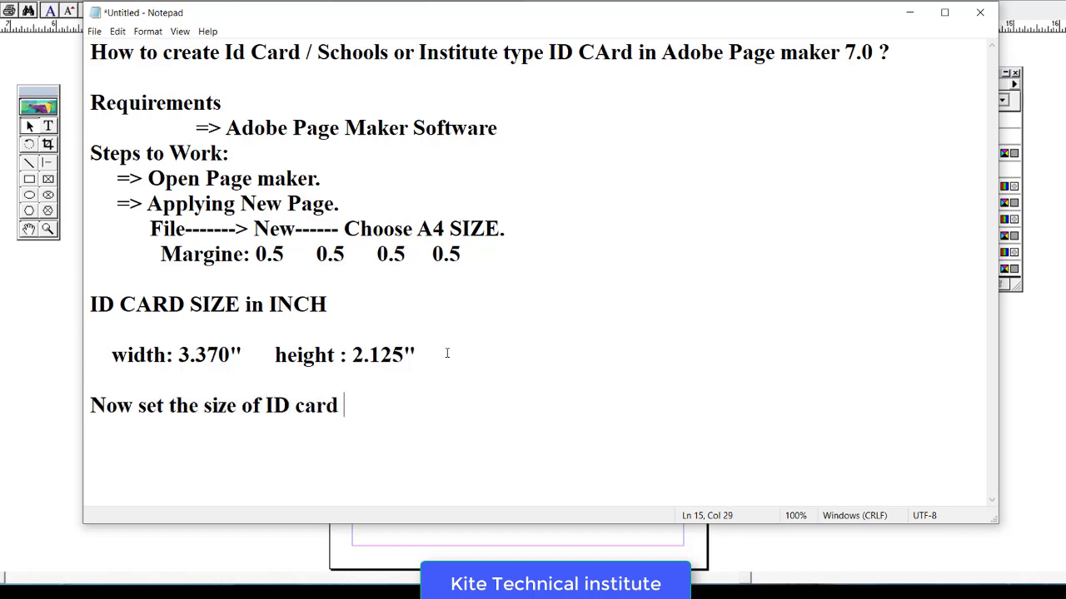
pyautogui.write('frame.........')
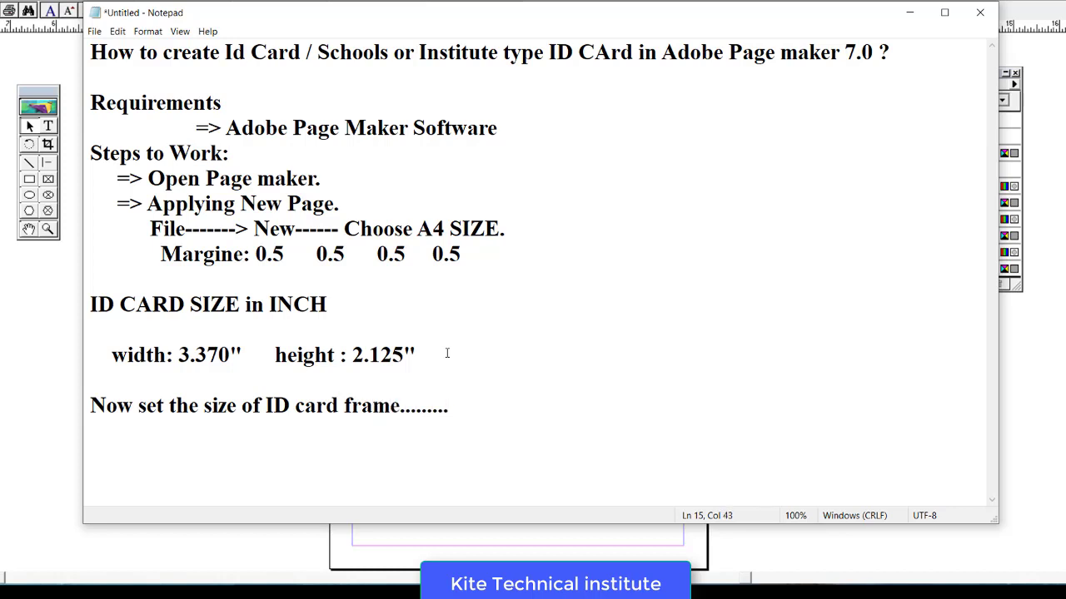
pyautogui.press('Return')
pyautogui.press('Return')
pyautogui.press('Return')
pyautogui.press('Return')
pyautogui.press('Return')
pyautogui.press('Return')
pyautogui.press('Return')
pyautogui.press('Return')
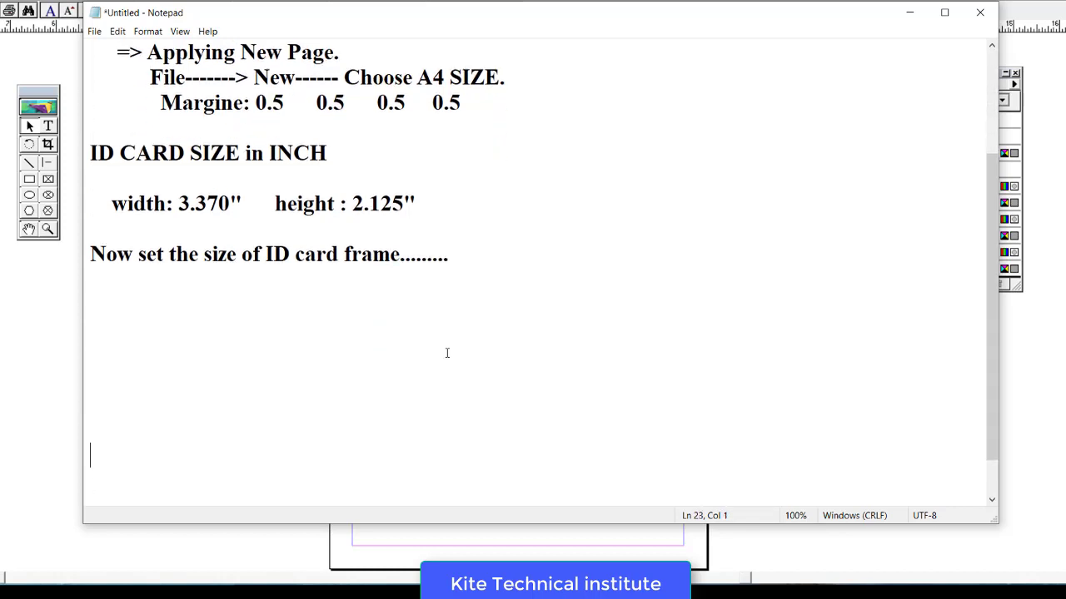
pyautogui.press('BackSpace')
pyautogui.press('BackSpace')
pyautogui.press('BackSpace')
pyautogui.press('BackSpace')
pyautogui.press('BackSpace')
pyautogui.press('BackSpace')
# - Select the card rectangle and apply Yellow from the Colors palette
pyautogui.click(72, 390)
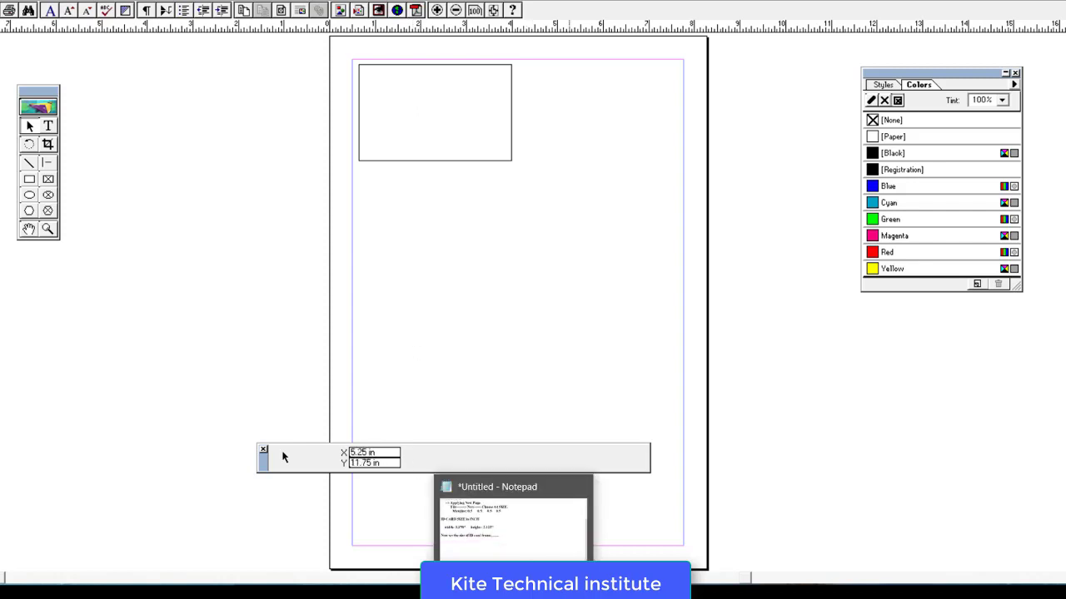
pyautogui.click(400, 67)
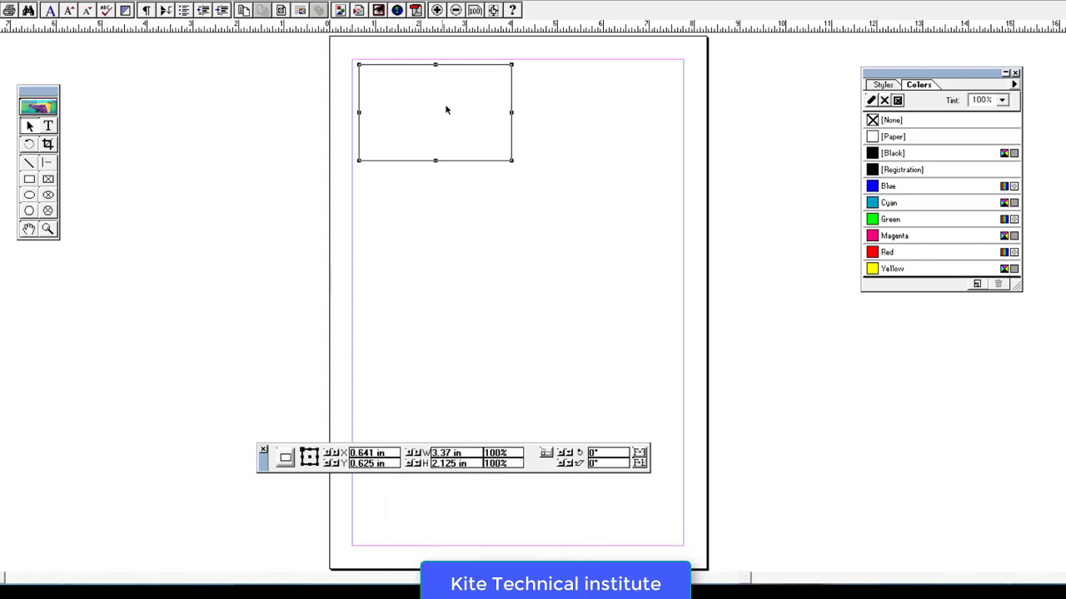
pyautogui.click(873, 270)
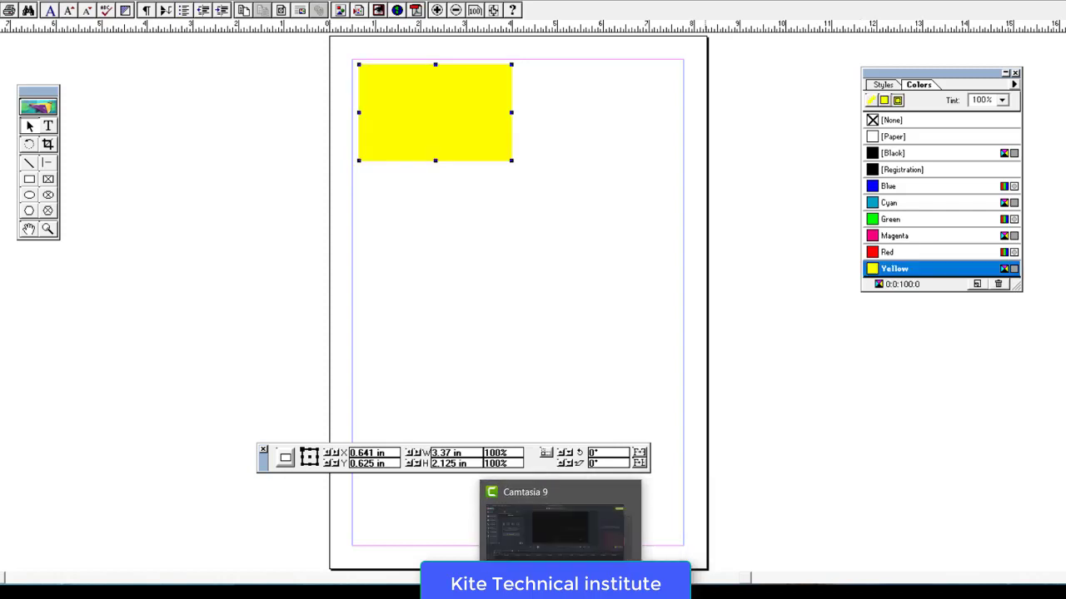
# - Type '1> Fill the color you want.' under the frame-size line
pyautogui.click(512, 593)
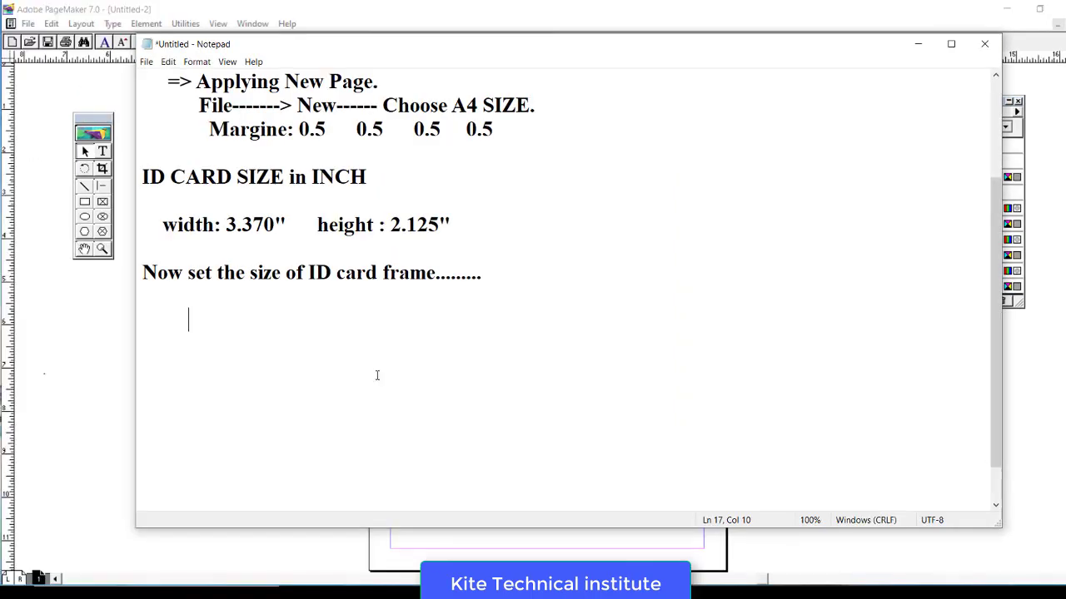
pyautogui.write('1> Filll')
pyautogui.press('BackSpace')
pyautogui.press('BackSpace')
pyautogui.write('e color')
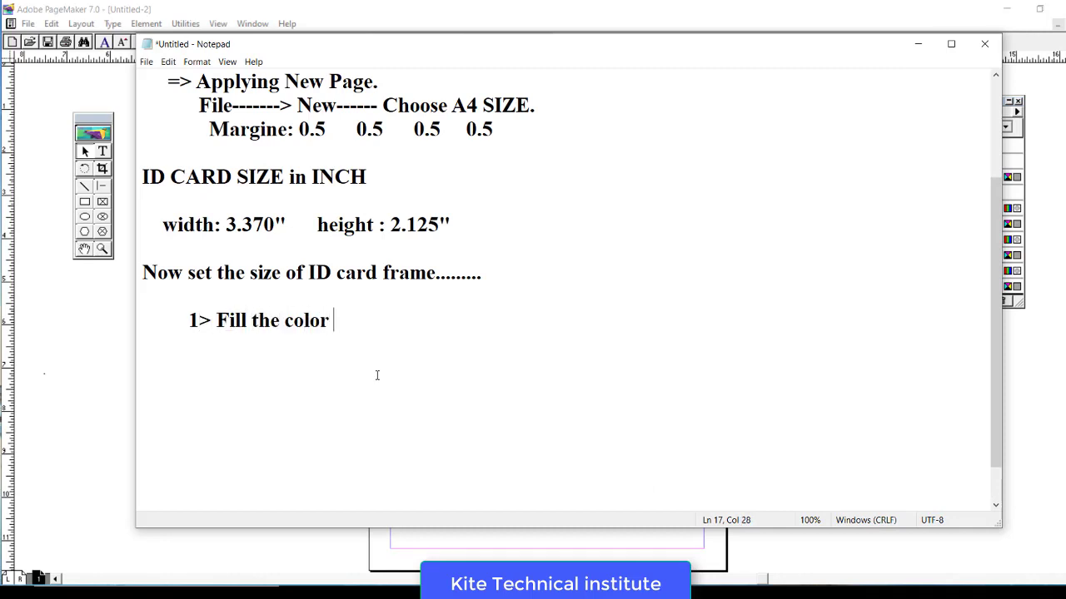
pyautogui.write(' you wa')
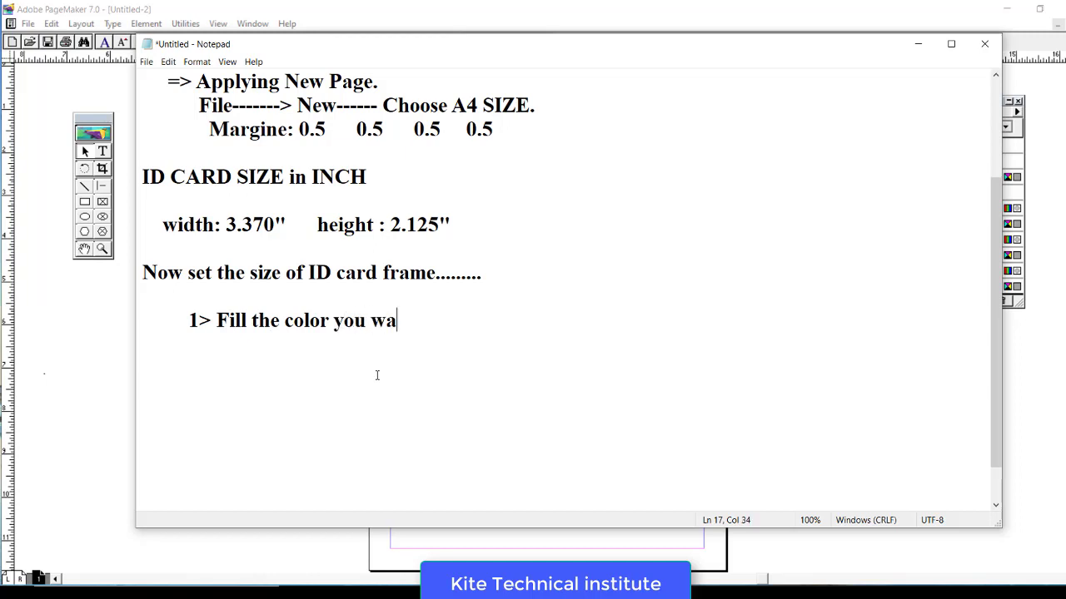
pyautogui.write('nt.     ()')
pyautogui.press('BackSpace')
pyautogui.press('BackSpace')
pyautogui.press('BackSpace')
pyautogui.press('BackSpace')
pyautogui.press('BackSpace')
# - Set the yellow rectangle's tint to 60%, then lighten it to 25%
pyautogui.click(70, 337)
pyautogui.click(437, 155)
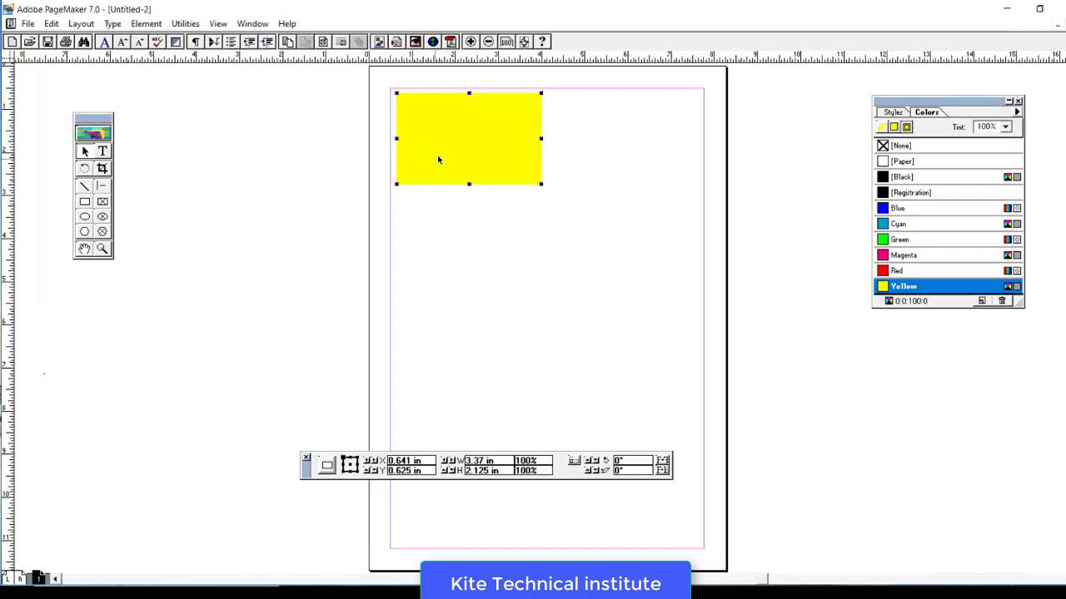
pyautogui.click(1006, 127)
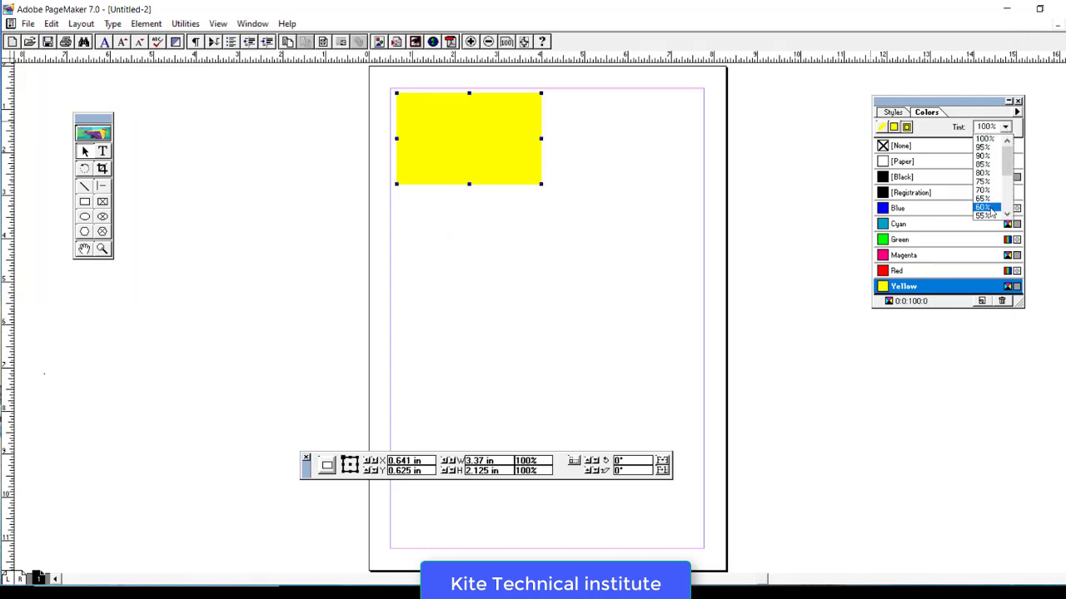
pyautogui.click(1006, 179)
pyautogui.click(1006, 127)
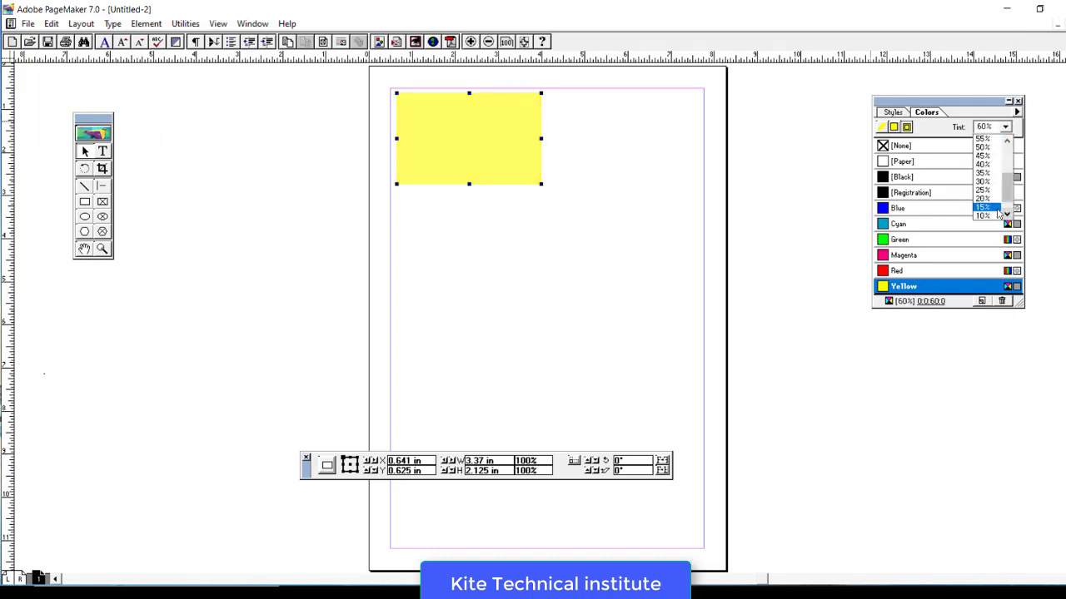
pyautogui.click(982, 184)
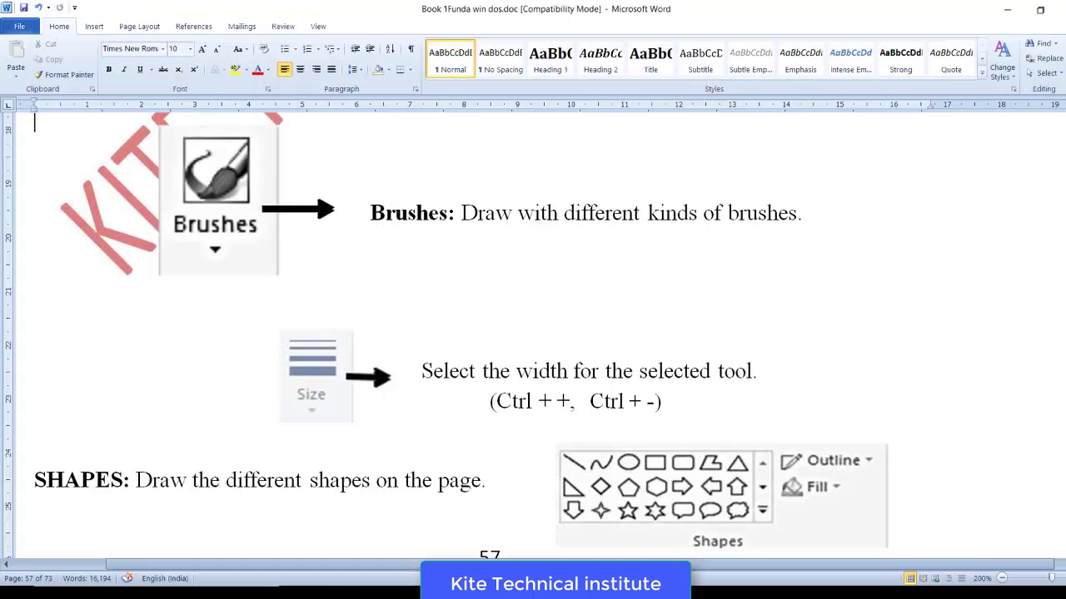
# - Add the indented note '2> Zoom your page.' on a new line below the fill-colour step
pyautogui.press('Return')
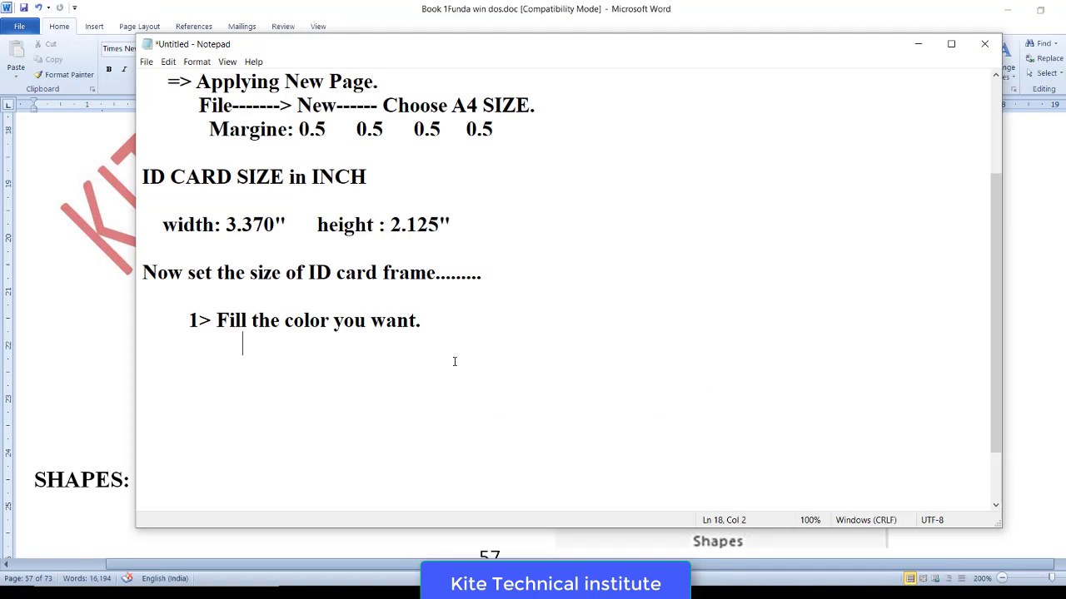
pyautogui.press('Tab')
pyautogui.write('2> Zoom your pa')
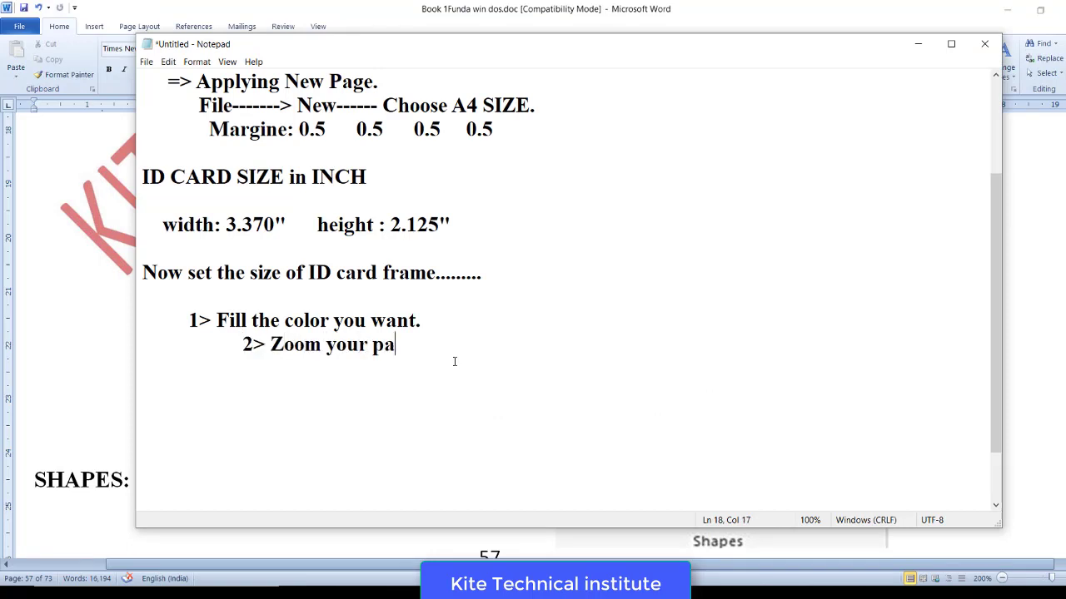
pyautogui.write('ge.')
# - Zoom in on the pale-yellow card and give its rectangle a [Registration] stroke outline
pyautogui.click(641, 533)
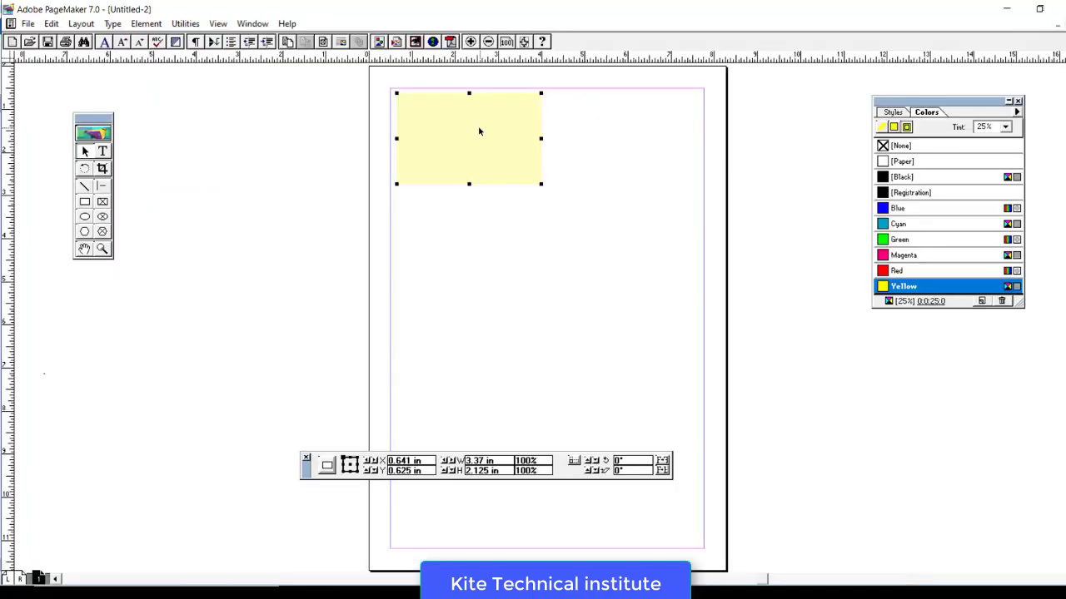
pyautogui.click(101, 249)
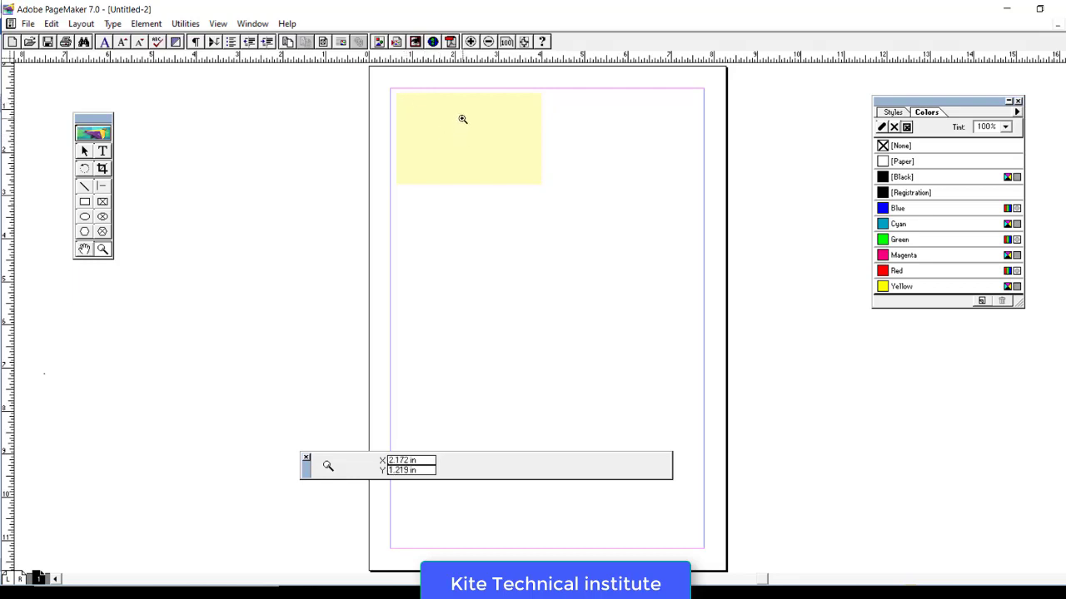
pyautogui.click(470, 123)
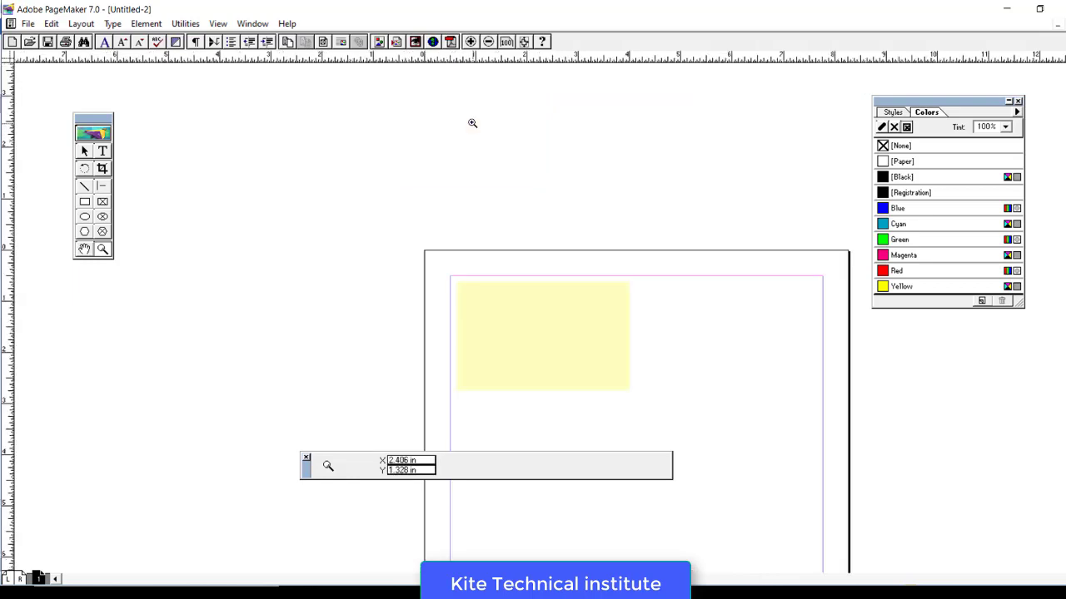
pyautogui.click(566, 343)
pyautogui.click(566, 343)
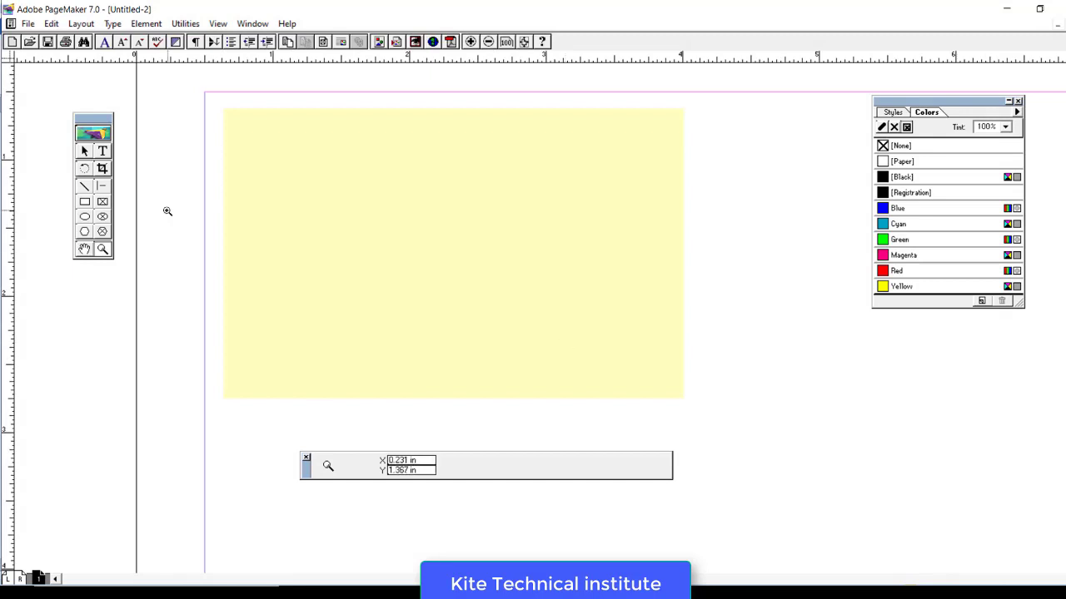
pyautogui.click(84, 150)
pyautogui.click(414, 171)
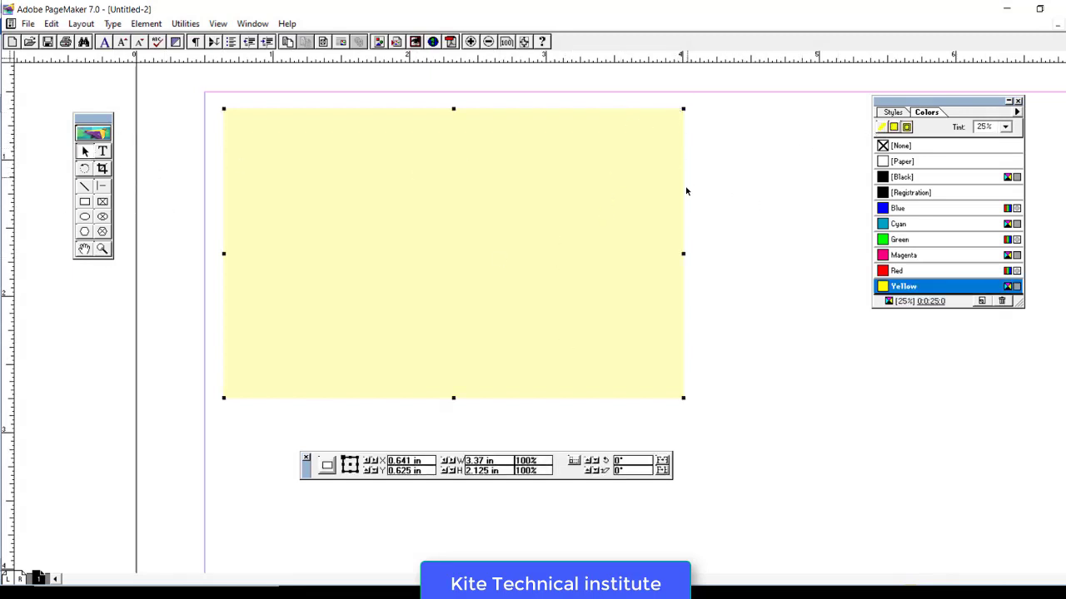
pyautogui.click(883, 128)
pyautogui.click(908, 192)
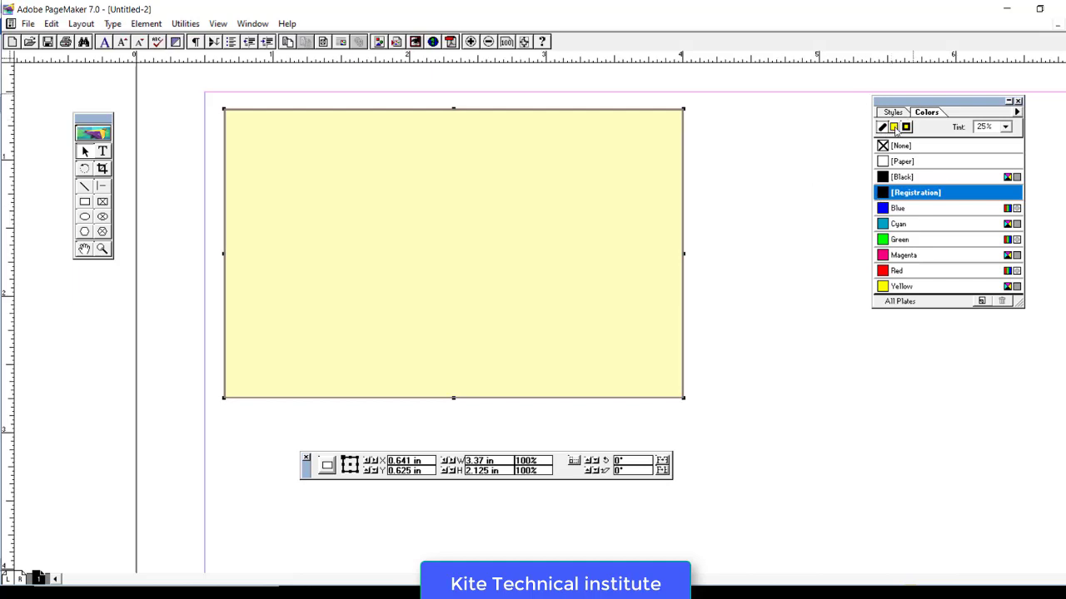
# - Type the heading 'KITE TECHNICAL INSTITUTE' and drag its text block to the card's top
pyautogui.click(104, 153)
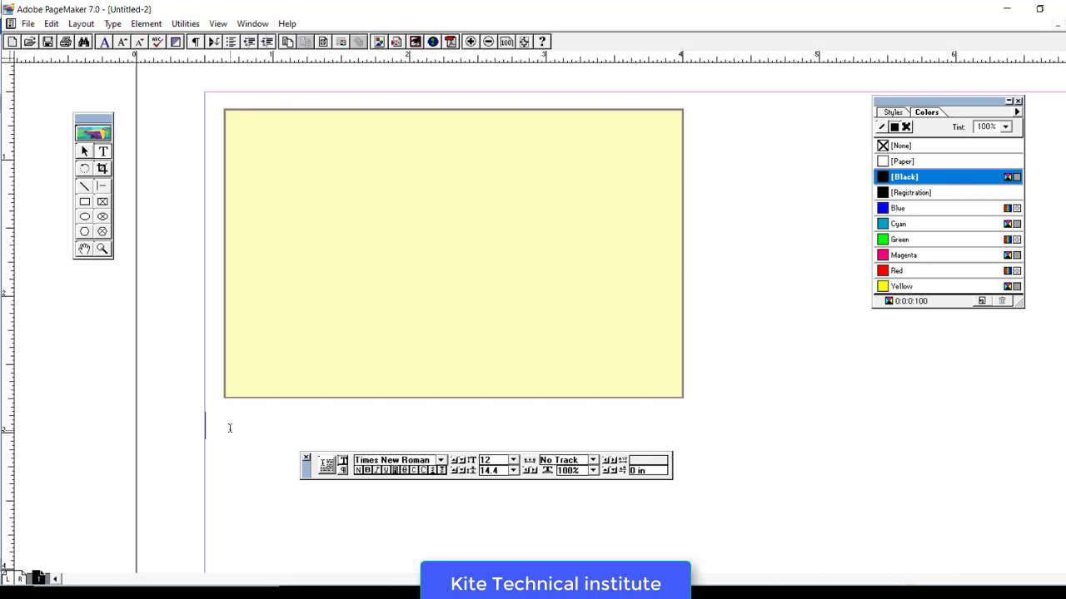
pyautogui.write('KITE TECHNICAL INSTITUTE')
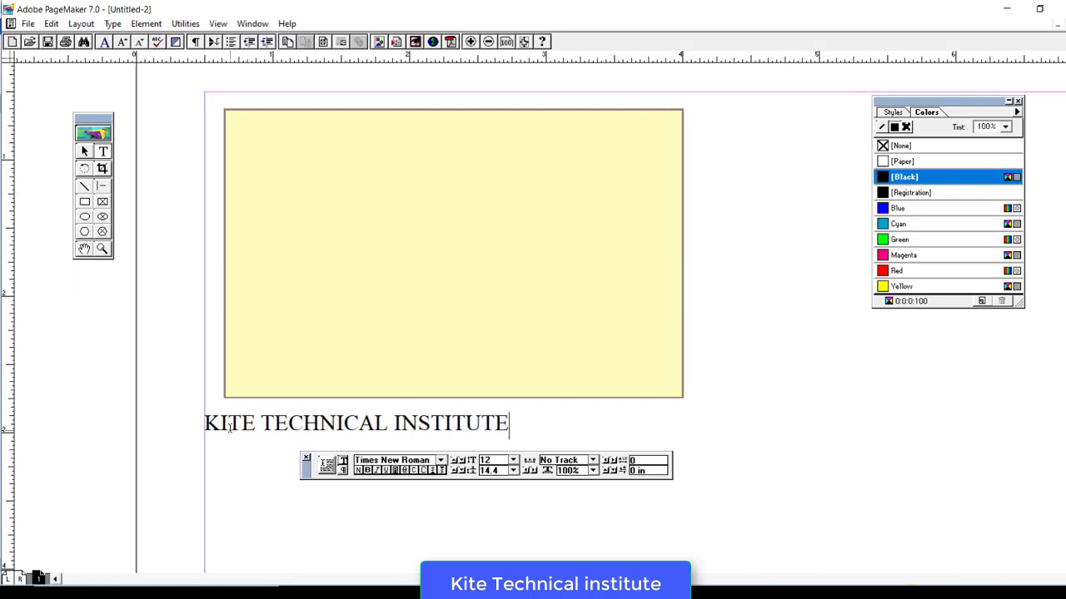
pyautogui.hotkey('ctrl', 'a')
pyautogui.click(84, 150)
pyautogui.click(295, 424)
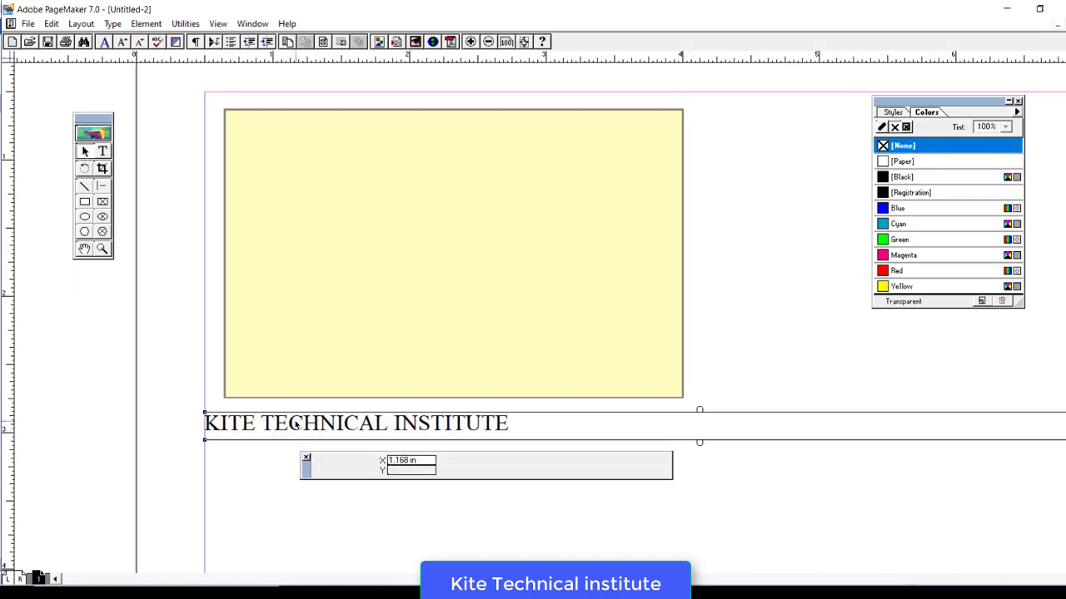
pyautogui.moveTo(295, 425); pyautogui.dragTo(863, 411)
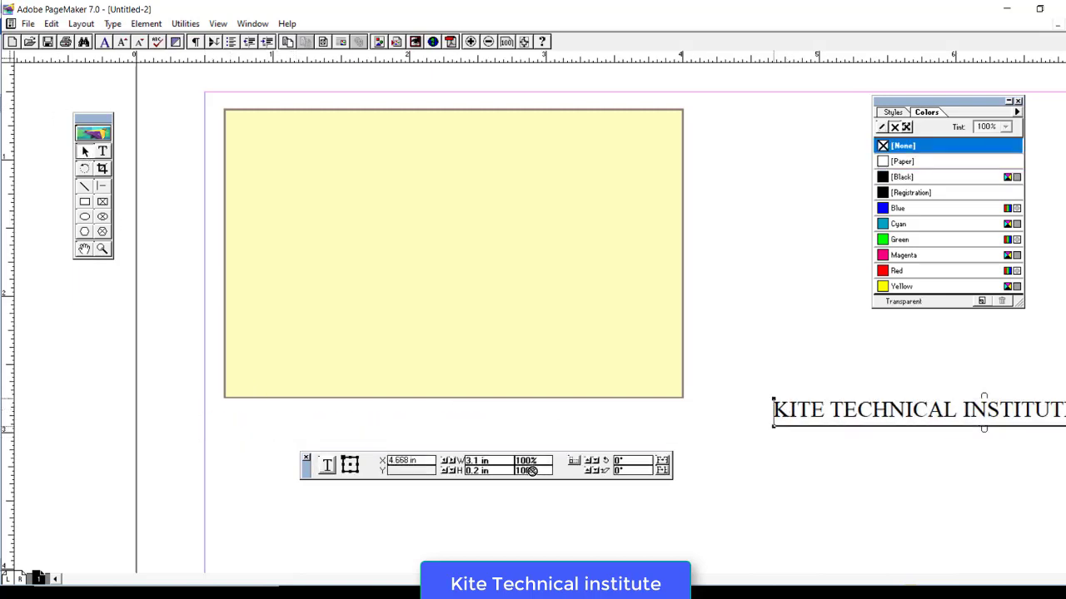
pyautogui.moveTo(790, 411); pyautogui.dragTo(332, 144)
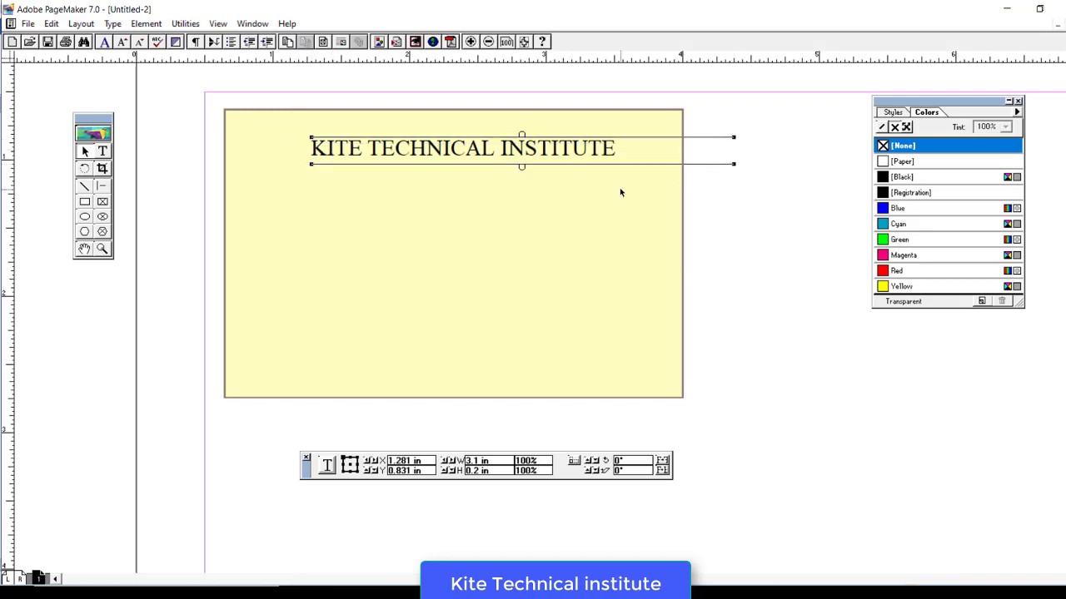
# - Draw a thin rectangle along the card's top edge and stretch it to fit
pyautogui.click(723, 230)
pyautogui.click(84, 201)
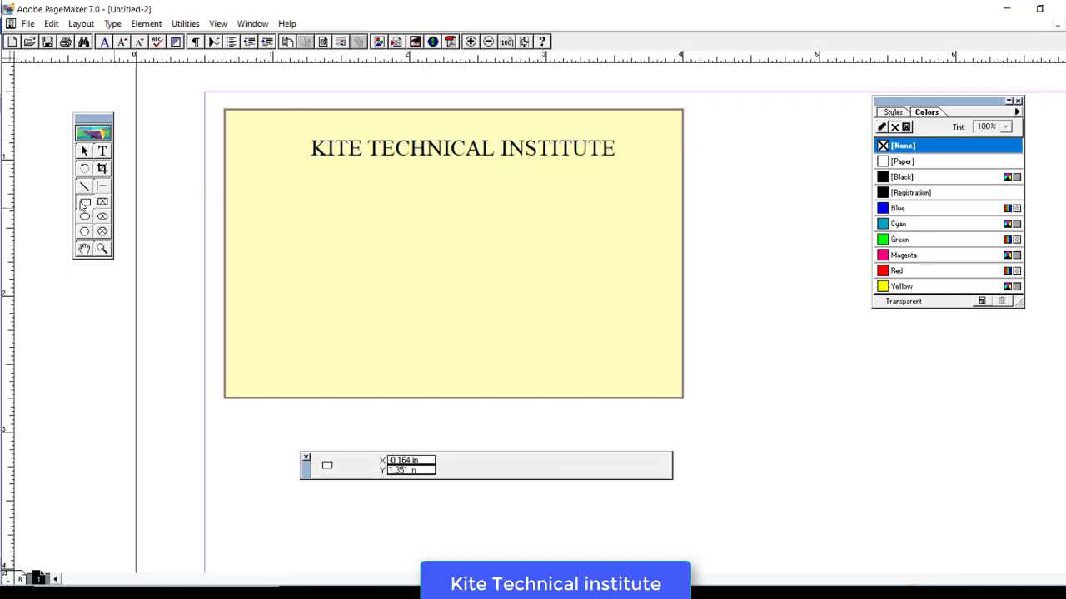
pyautogui.moveTo(225, 110)
pyautogui.mouseDown()
pyautogui.moveTo(300, 125)
pyautogui.moveTo(683, 134)
pyautogui.mouseUp()
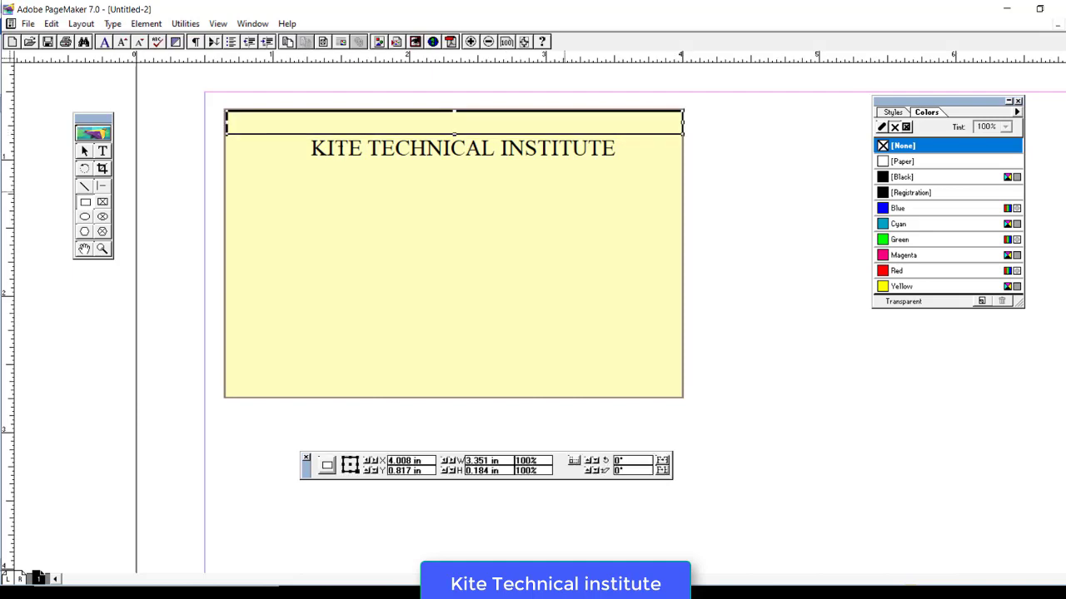
pyautogui.click(84, 151)
pyautogui.click(228, 125)
pyautogui.moveTo(228, 125); pyautogui.dragTo(223, 120)
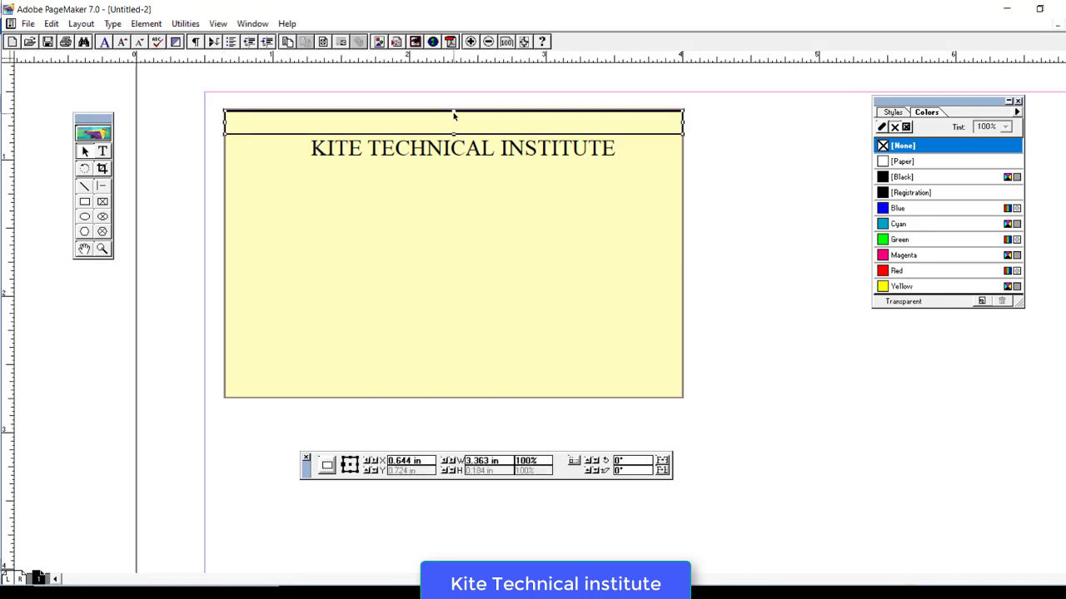
pyautogui.moveTo(454, 114); pyautogui.dragTo(454, 106)
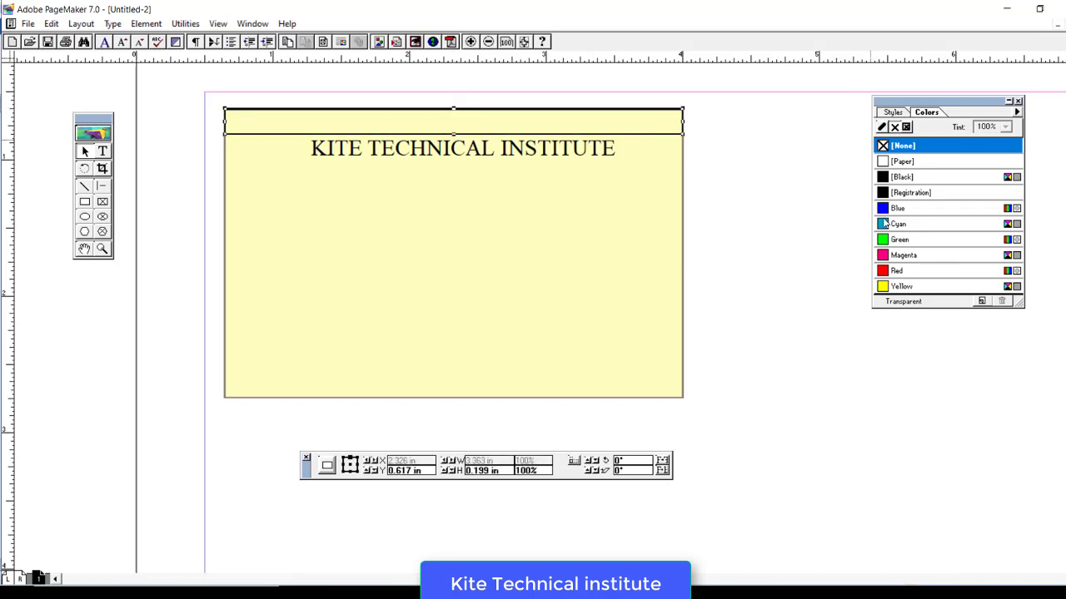
# - Give the thin top bar a Cyan fill and Cyan stroke
pyautogui.click(884, 225)
pyautogui.click(882, 127)
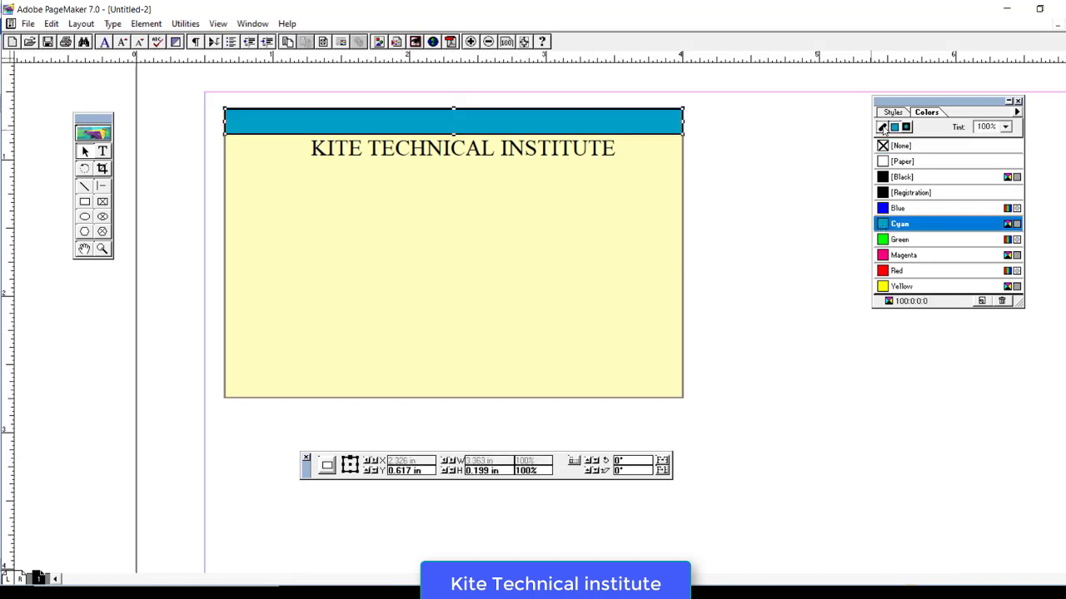
pyautogui.click(884, 224)
pyautogui.click(766, 198)
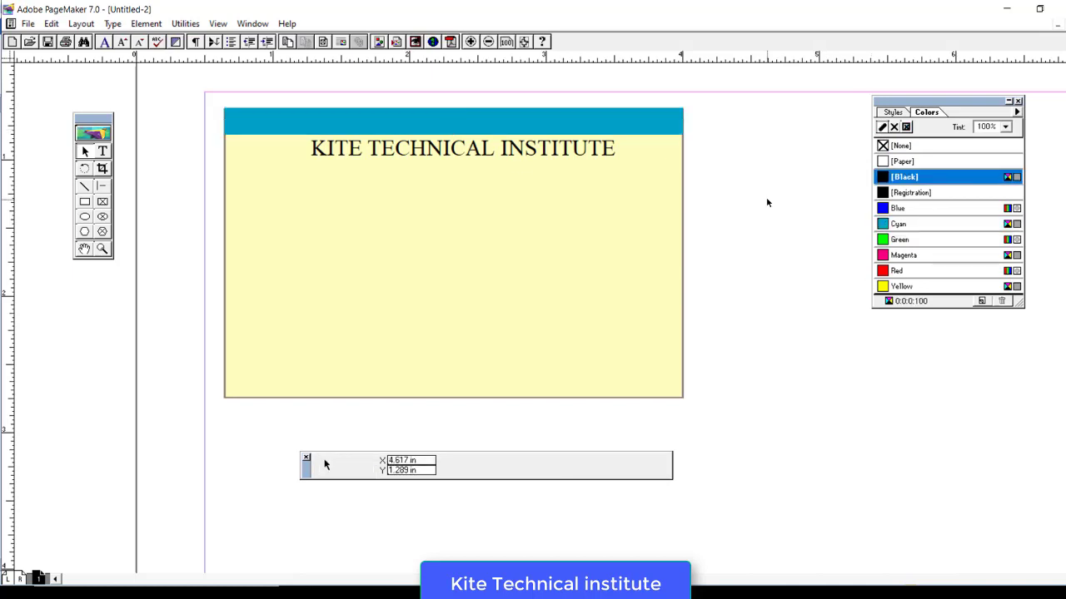
pyautogui.click(389, 130)
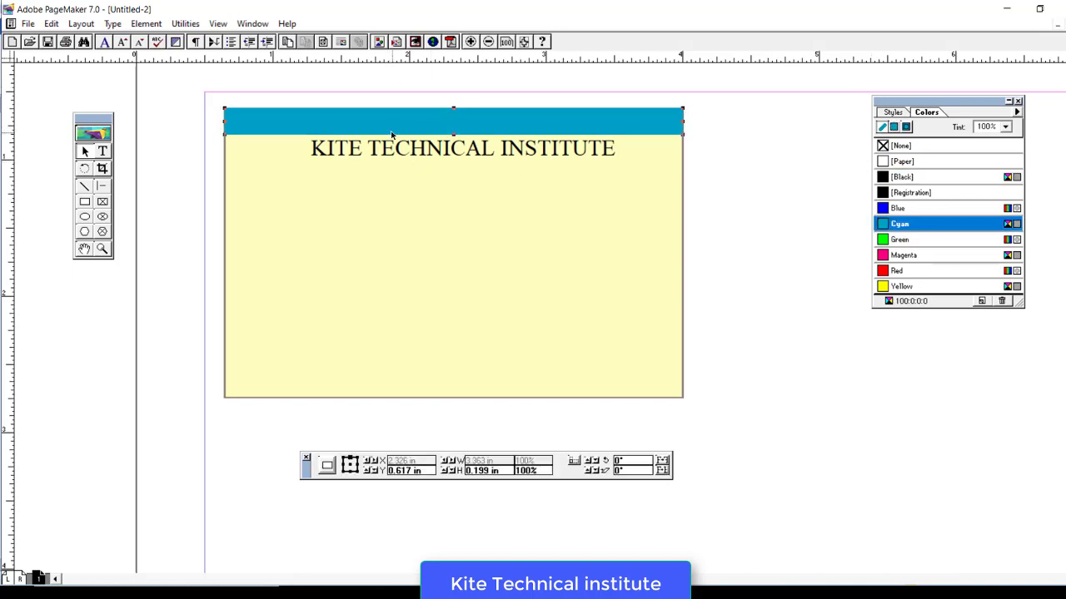
# - Add the note '3> nOW COPY THE SHAPE CTRL +C' on a new line in Notepad
pyautogui.hotkey('alt', 'Tab')
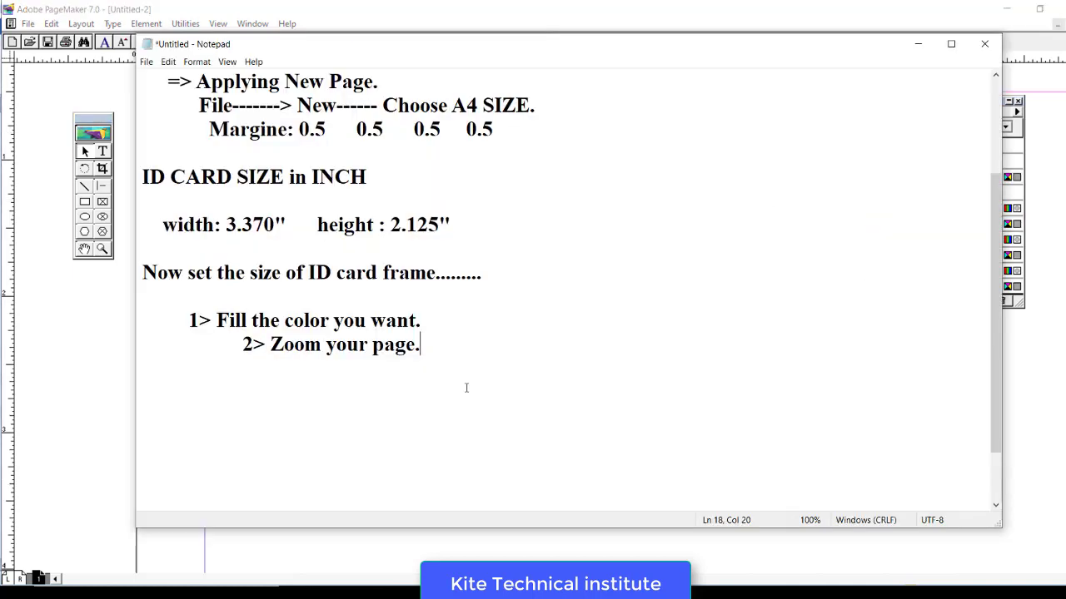
pyautogui.press('Return')
pyautogui.write('3> nOW COPP')
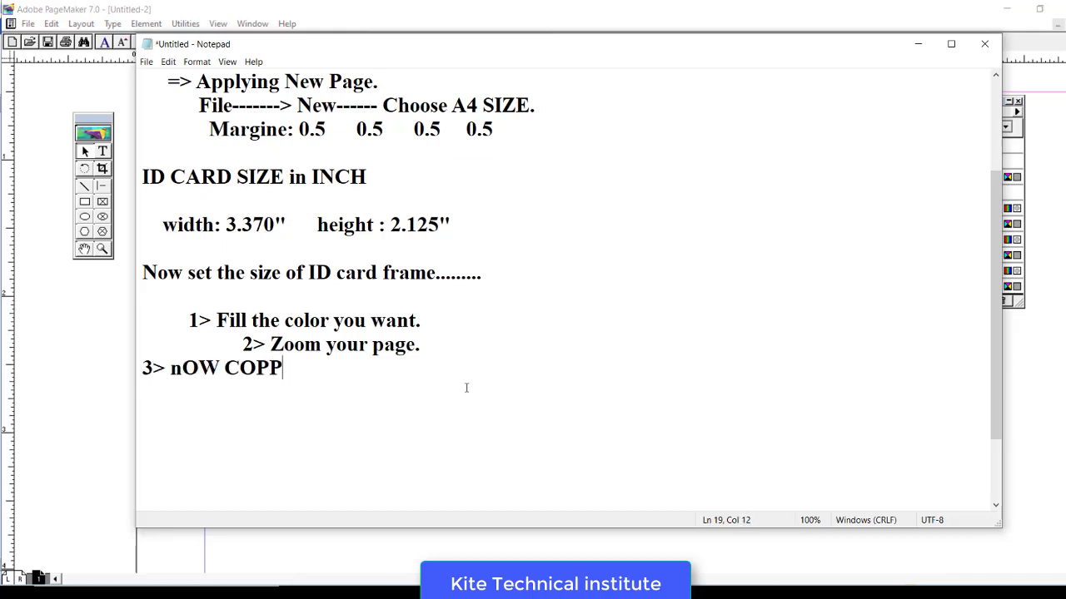
pyautogui.press('BackSpace')
pyautogui.write('Y THE ')
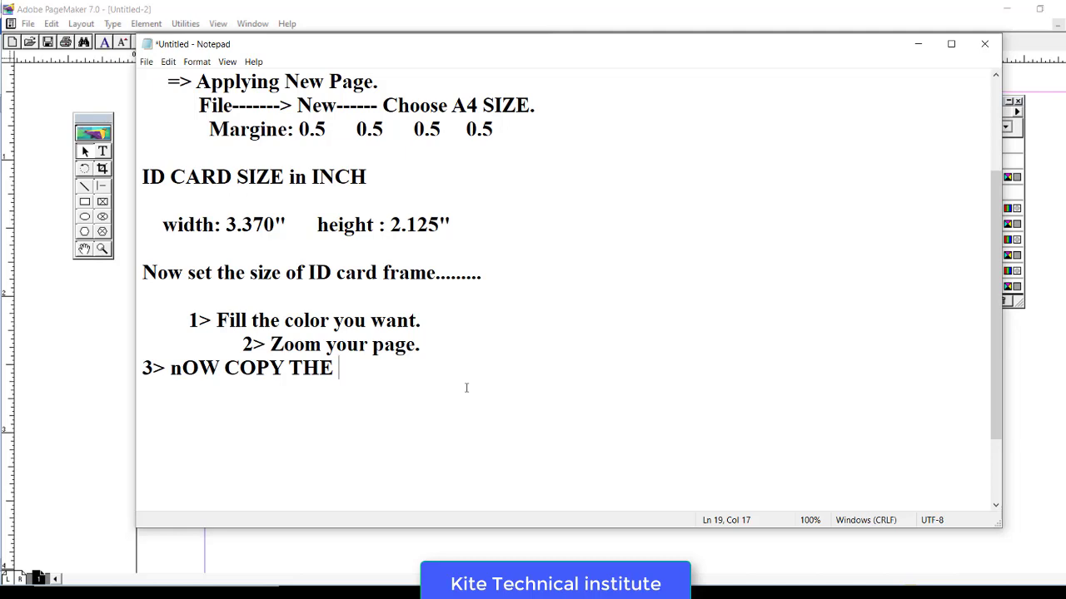
pyautogui.write('SHAPE')
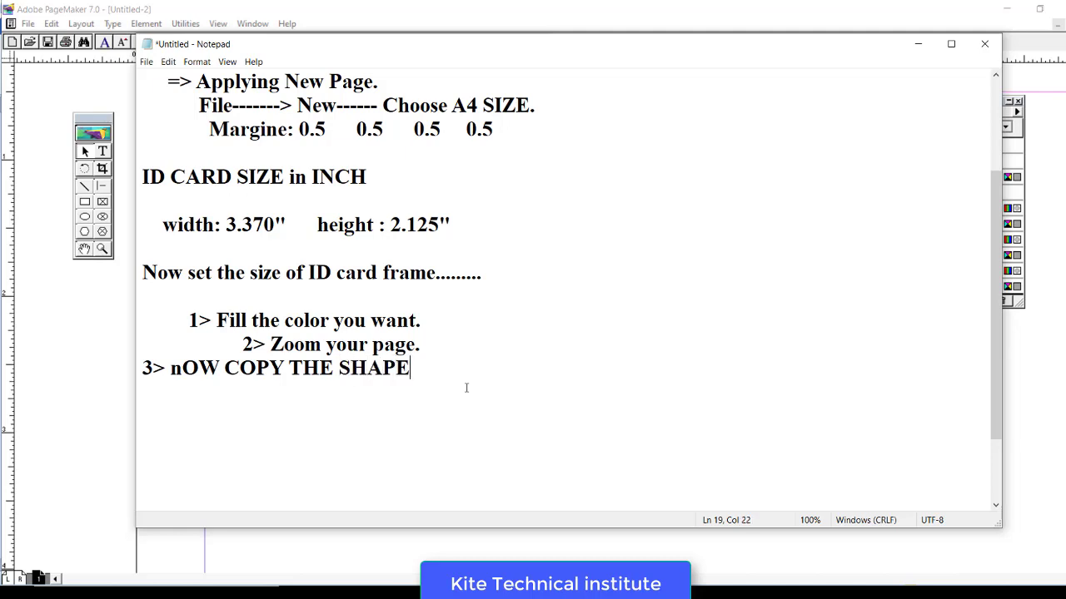
pyautogui.write('     CTRL +C')
# - Copy the cyan top bar, paste it at the card's bottom edge and make it thinner
pyautogui.click(72, 332)
pyautogui.click(392, 123)
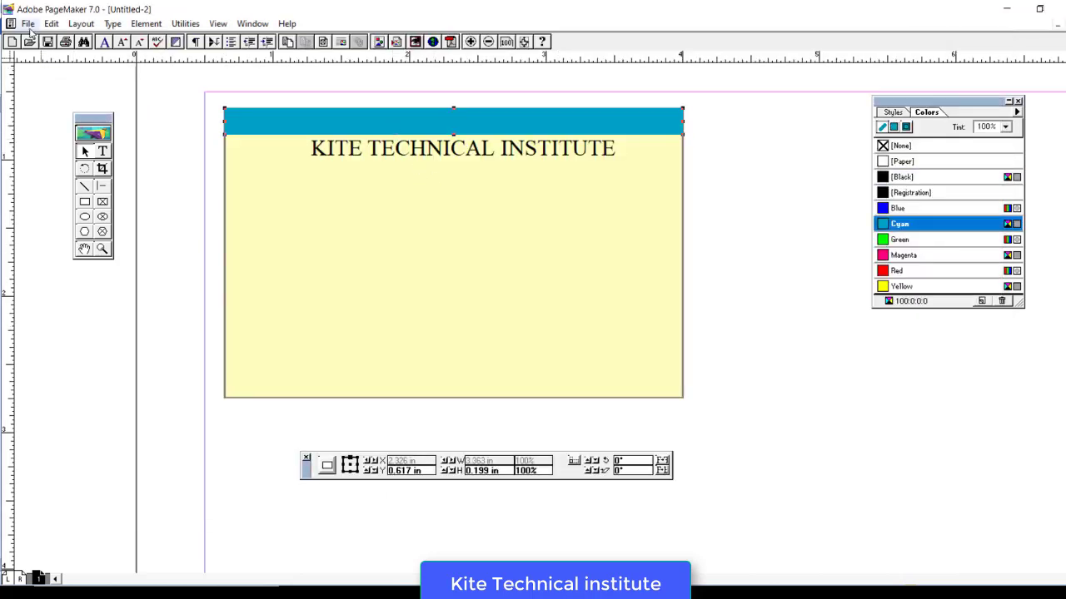
pyautogui.click(27, 24)
pyautogui.click(75, 74)
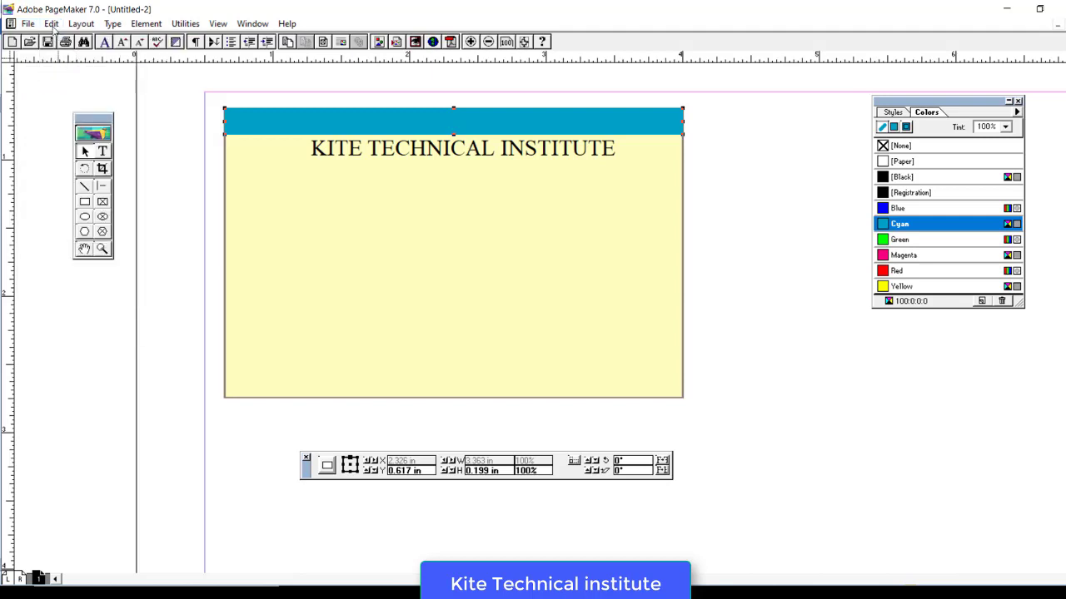
pyautogui.click(51, 23)
pyautogui.click(75, 90)
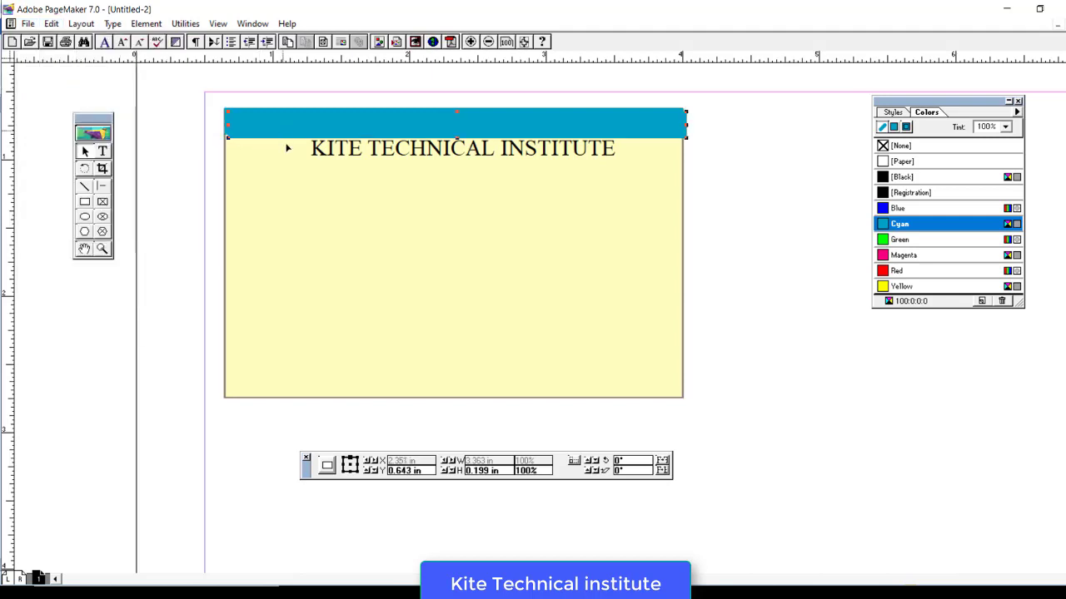
pyautogui.moveTo(287, 135); pyautogui.dragTo(279, 391)
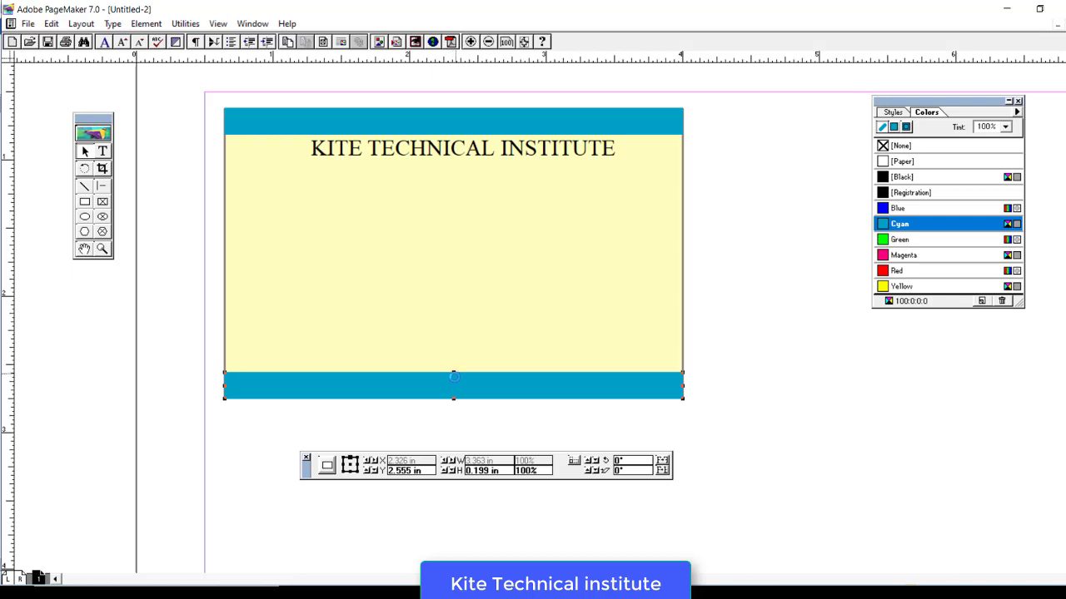
pyautogui.moveTo(453, 373); pyautogui.dragTo(454, 381)
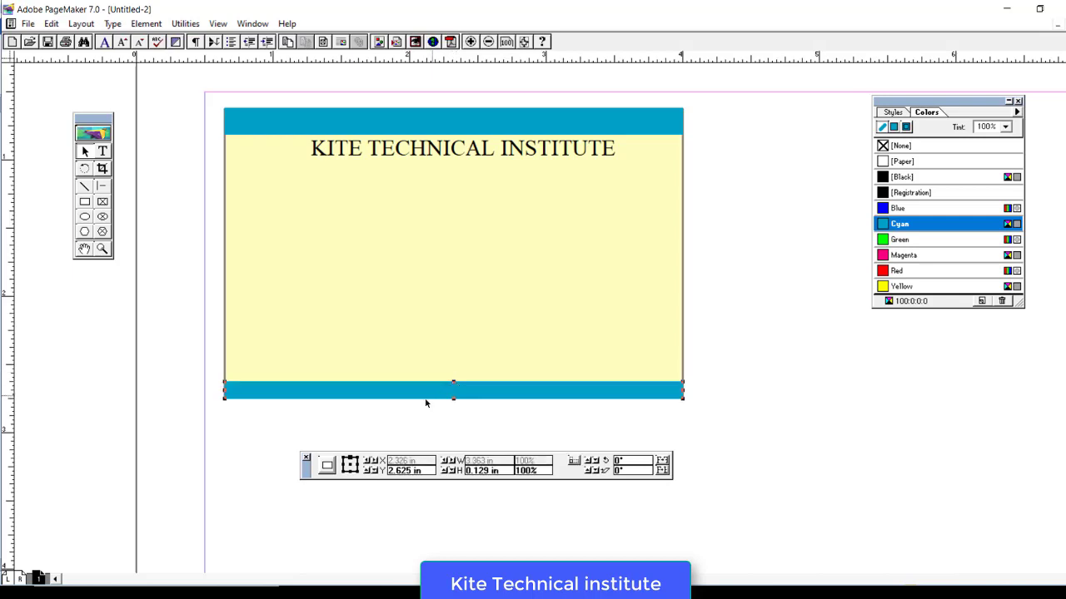
# - Duplicate the bottom cyan bar and place the copy just above it
pyautogui.click(51, 23)
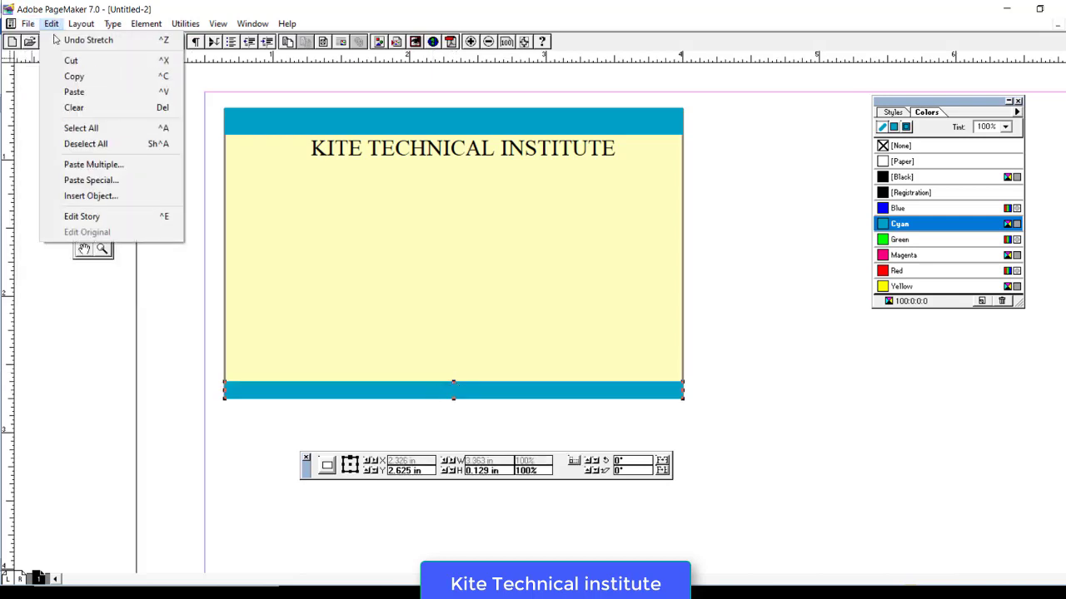
pyautogui.click(75, 76)
pyautogui.click(51, 24)
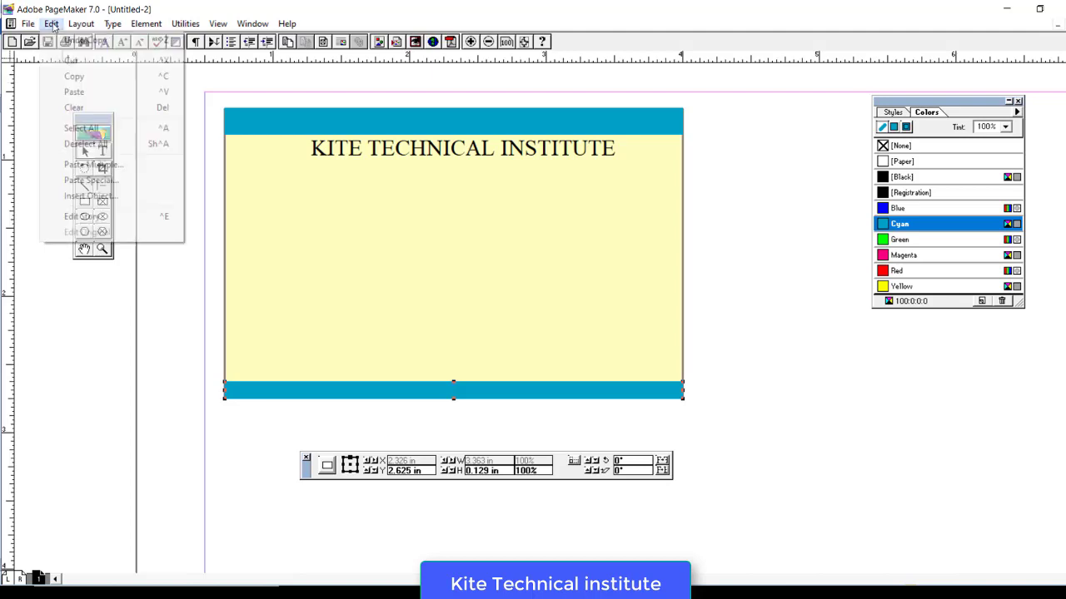
pyautogui.click(76, 96)
pyautogui.moveTo(416, 385); pyautogui.dragTo(416, 373)
pyautogui.press('Down')
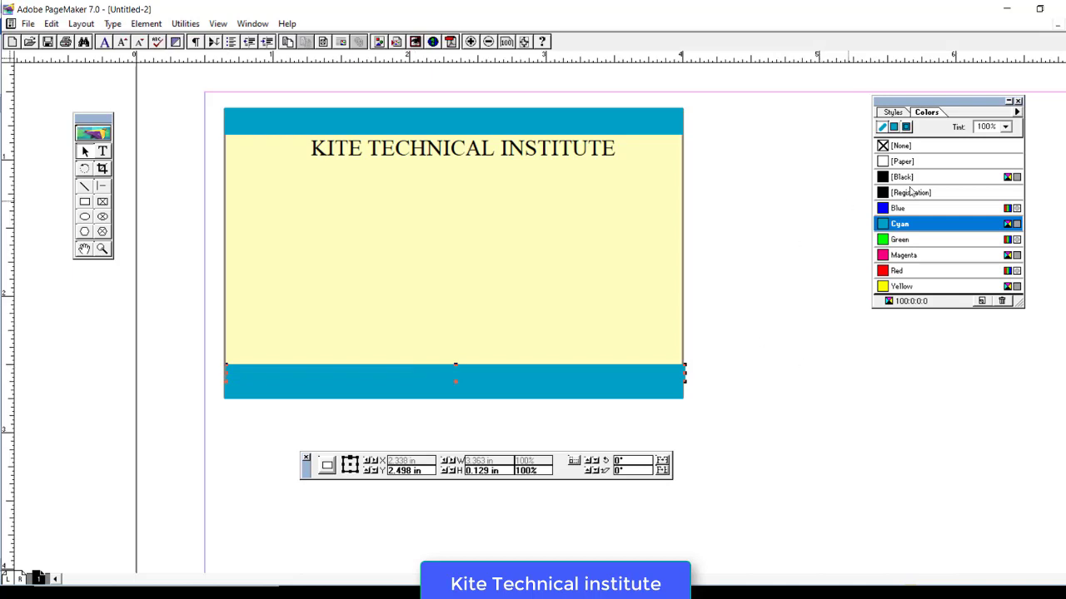
# - Fill the upper bottom bar solid Blue and deselect it
pyautogui.click(884, 210)
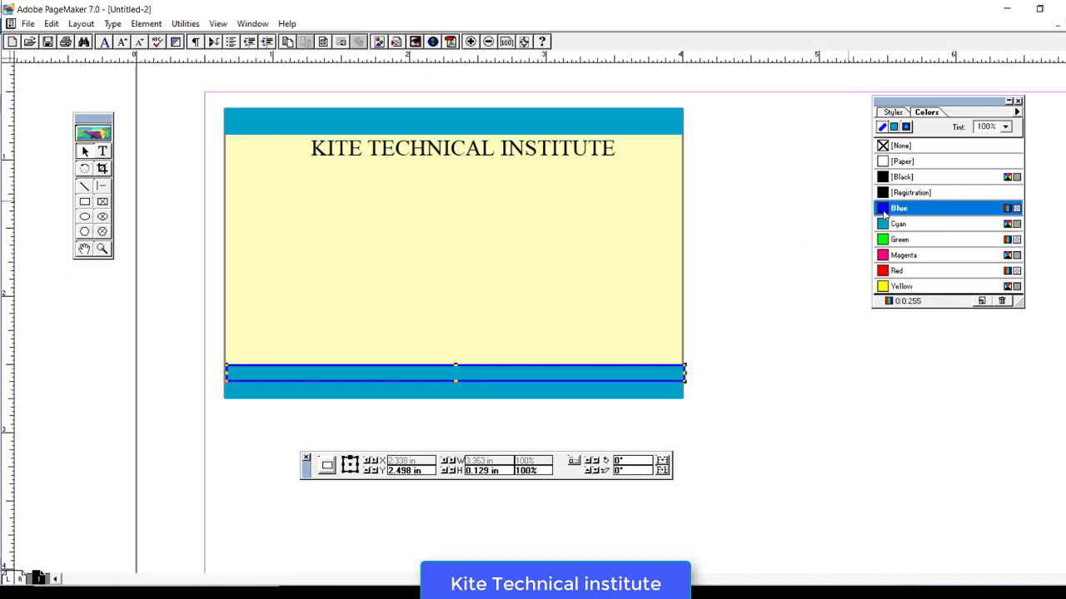
pyautogui.click(894, 127)
pyautogui.click(885, 210)
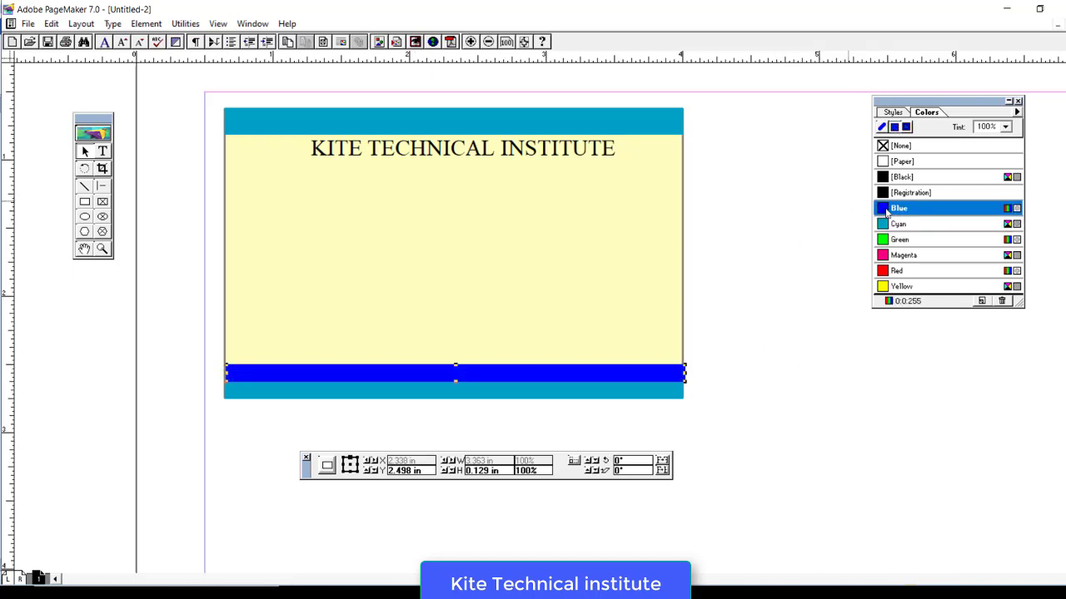
pyautogui.click(763, 444)
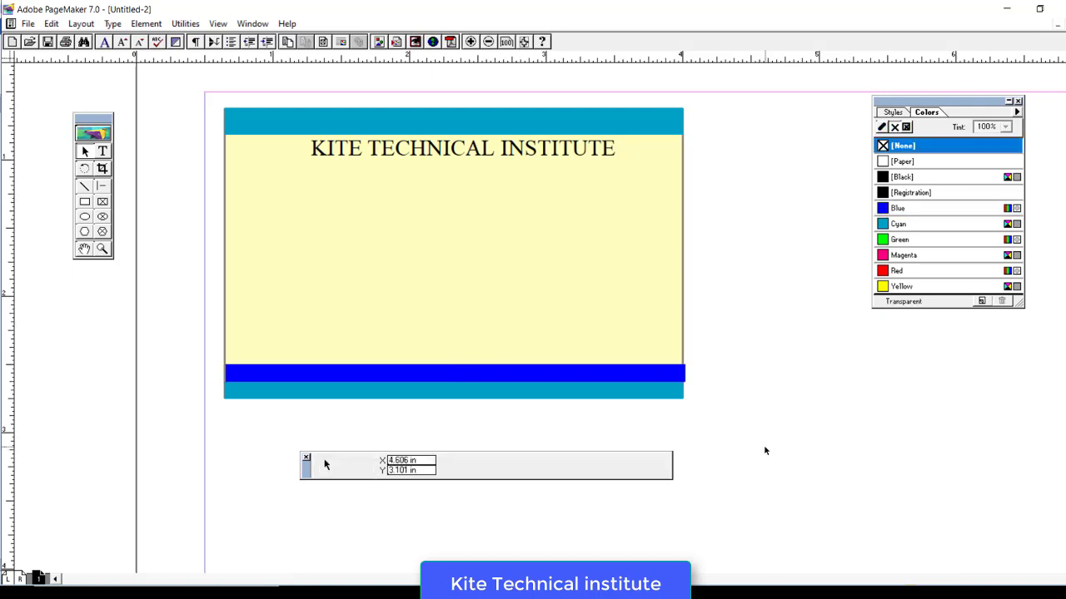
pyautogui.click(508, 379)
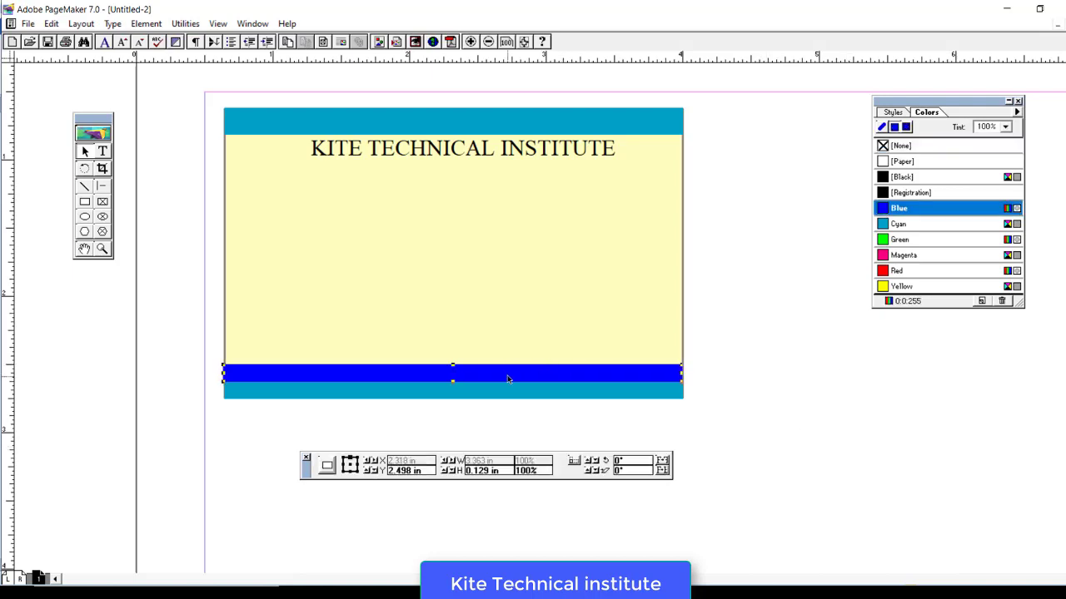
pyautogui.click(881, 448)
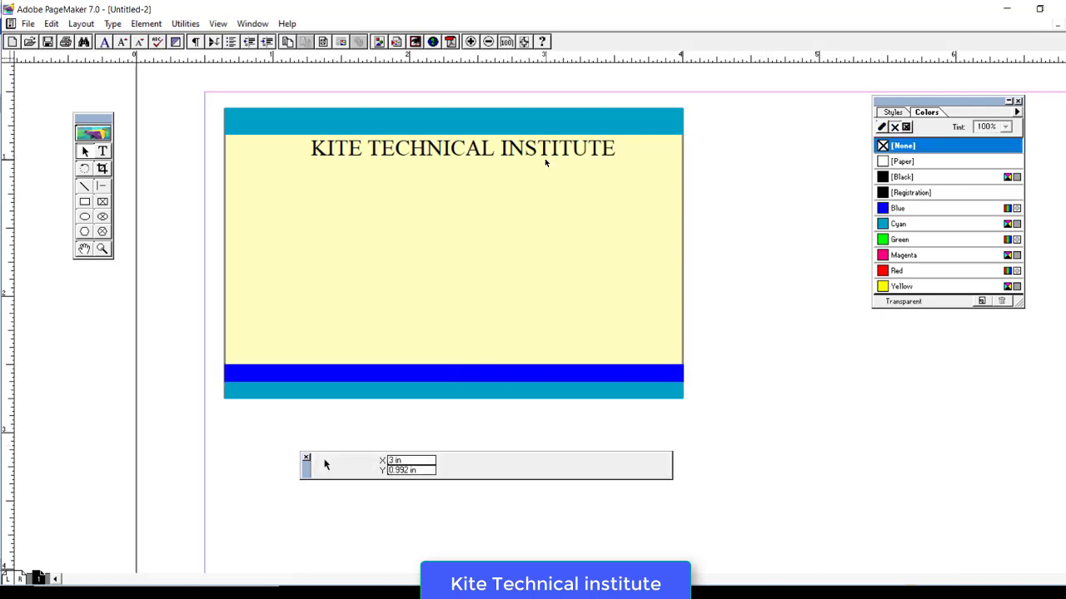
# - Type 'Regd. with Govt. of India' and place it at the top band's left
pyautogui.click(103, 150)
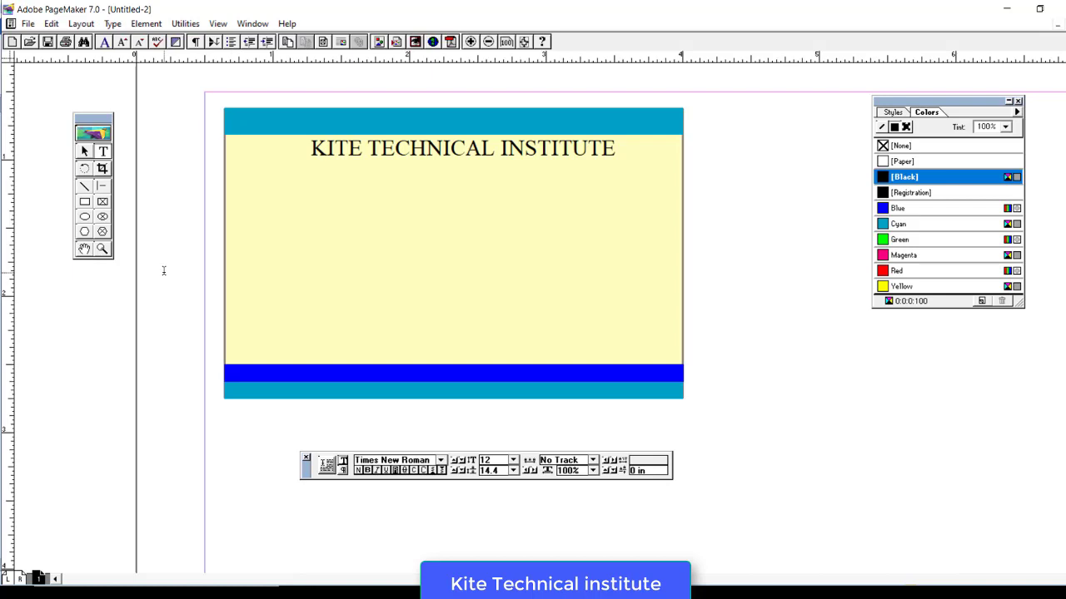
pyautogui.write('Regd.')
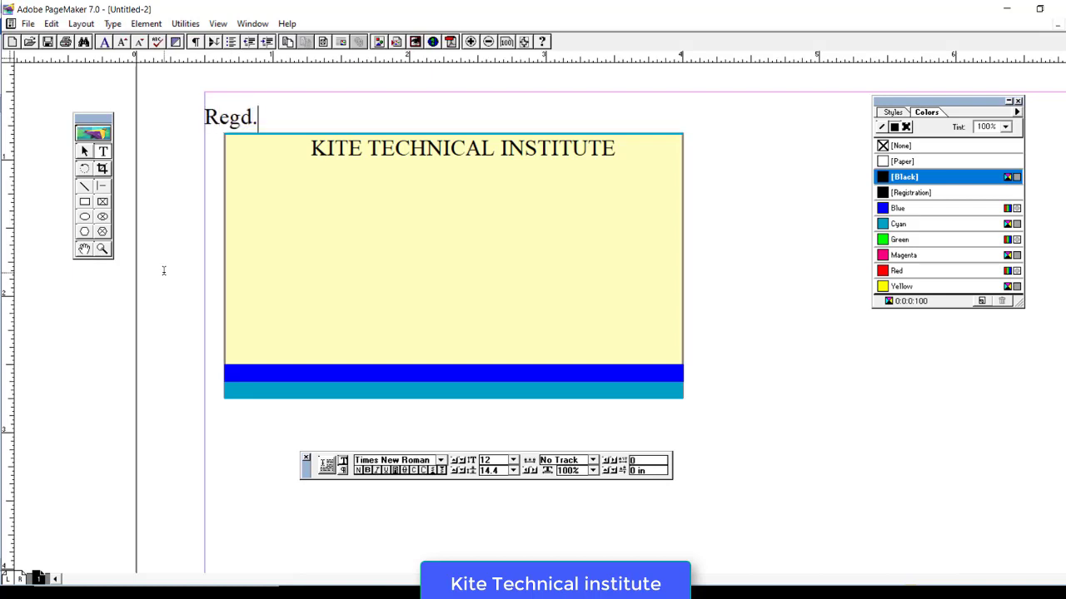
pyautogui.write(' with ')
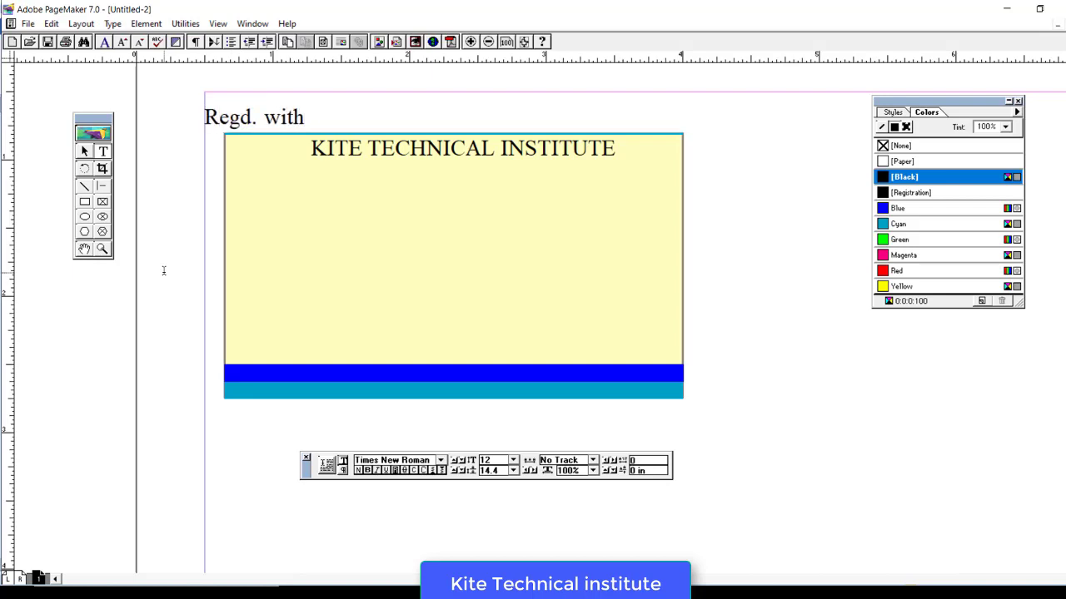
pyautogui.write('Govt.')
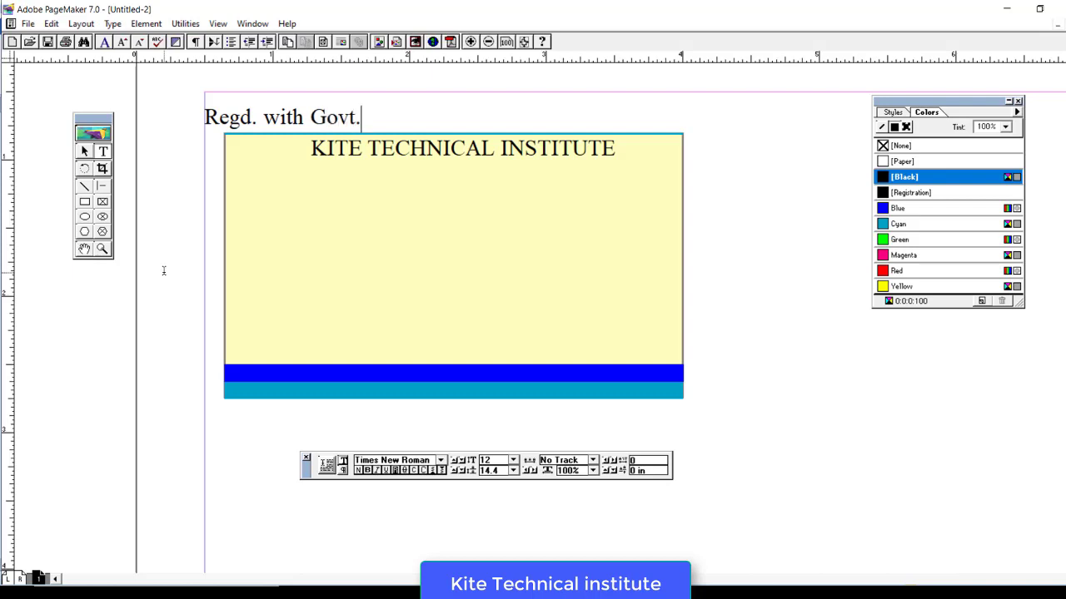
pyautogui.write(' of India')
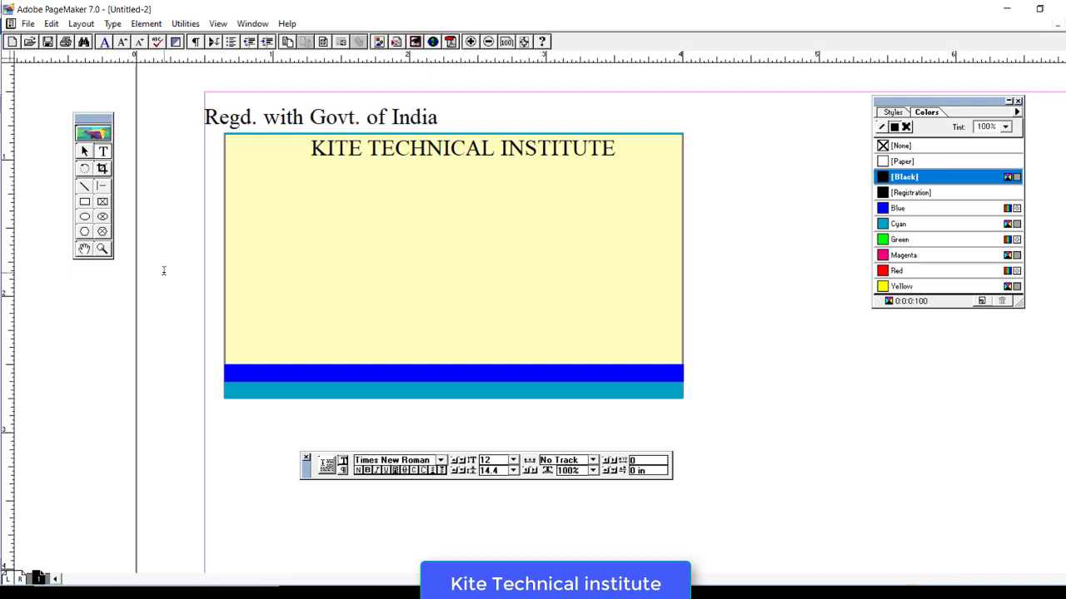
pyautogui.hotkey('ctrl', 'a')
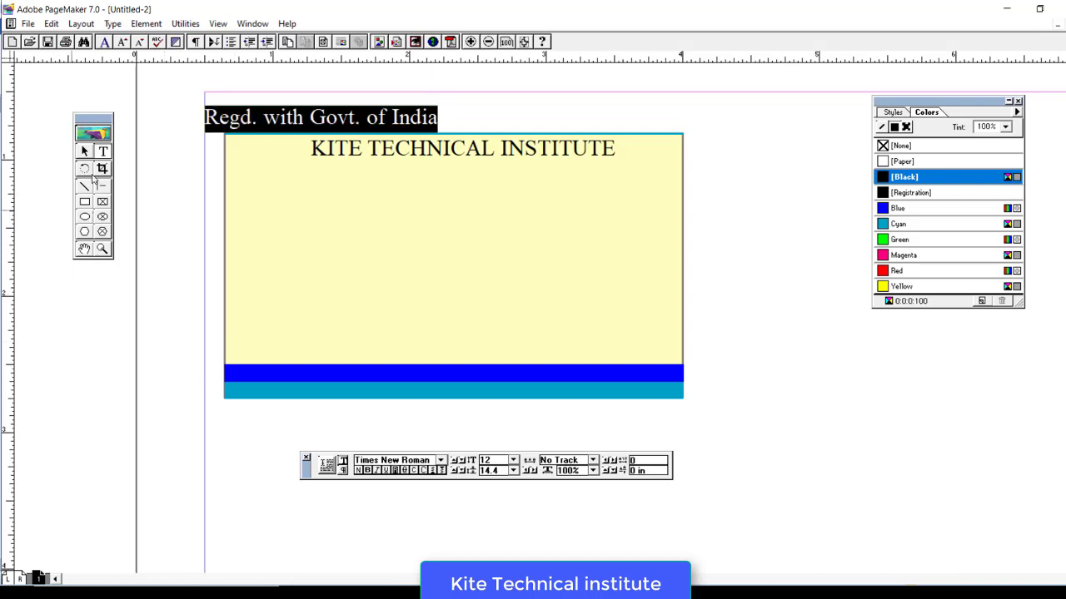
pyautogui.click(84, 151)
pyautogui.click(209, 110)
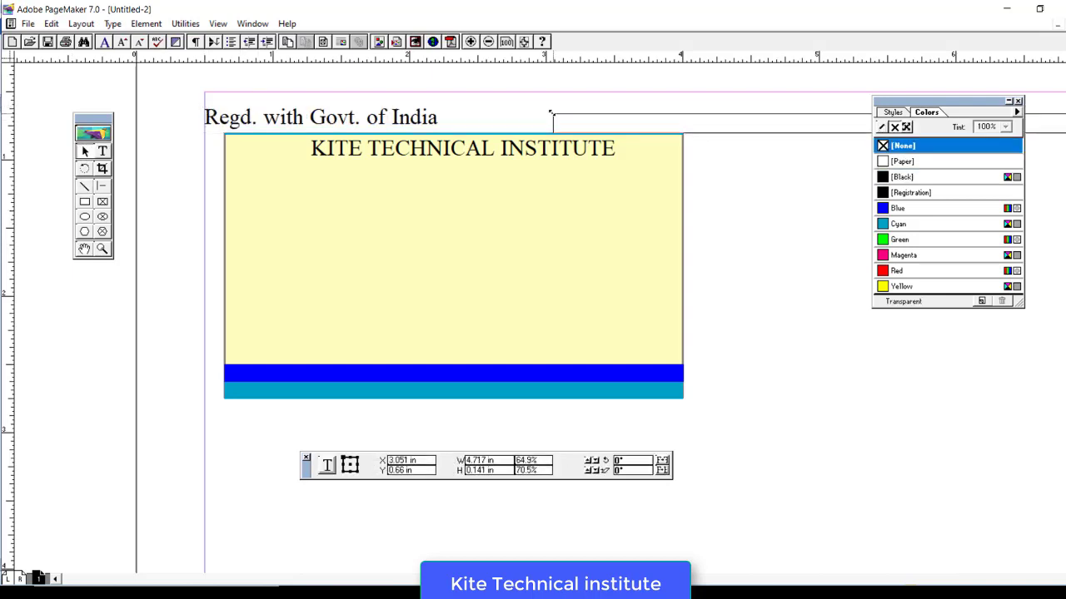
pyautogui.moveTo(208, 110); pyautogui.dragTo(678, 113)
pyautogui.click(265, 138)
pyautogui.click(256, 122)
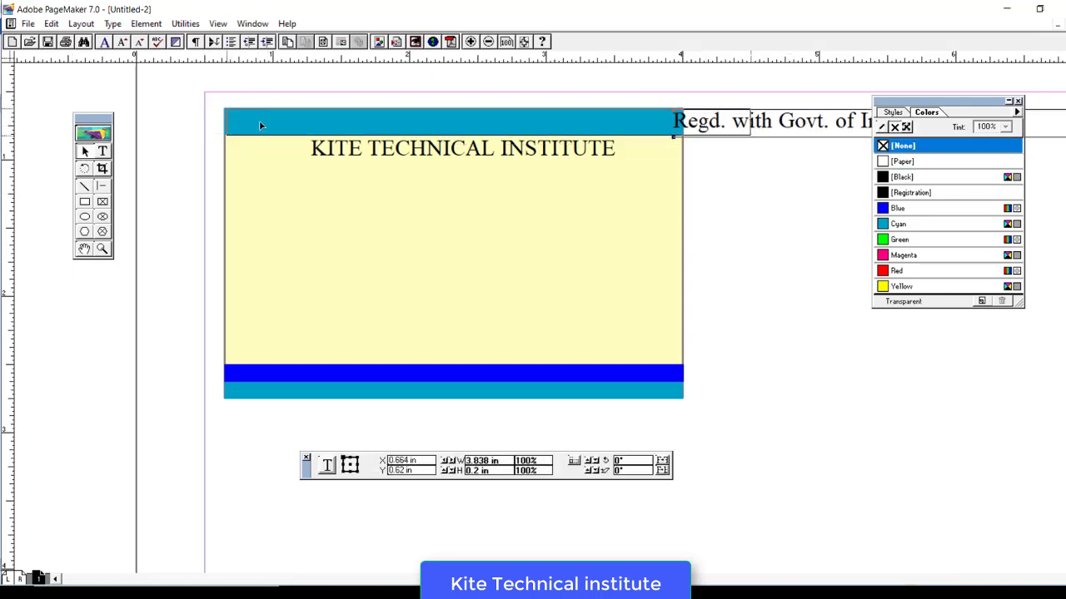
pyautogui.hotkey('ctrl', 'z')
# - Set the header text to 8 pt and append 'An ISO certified'
pyautogui.click(102, 153)
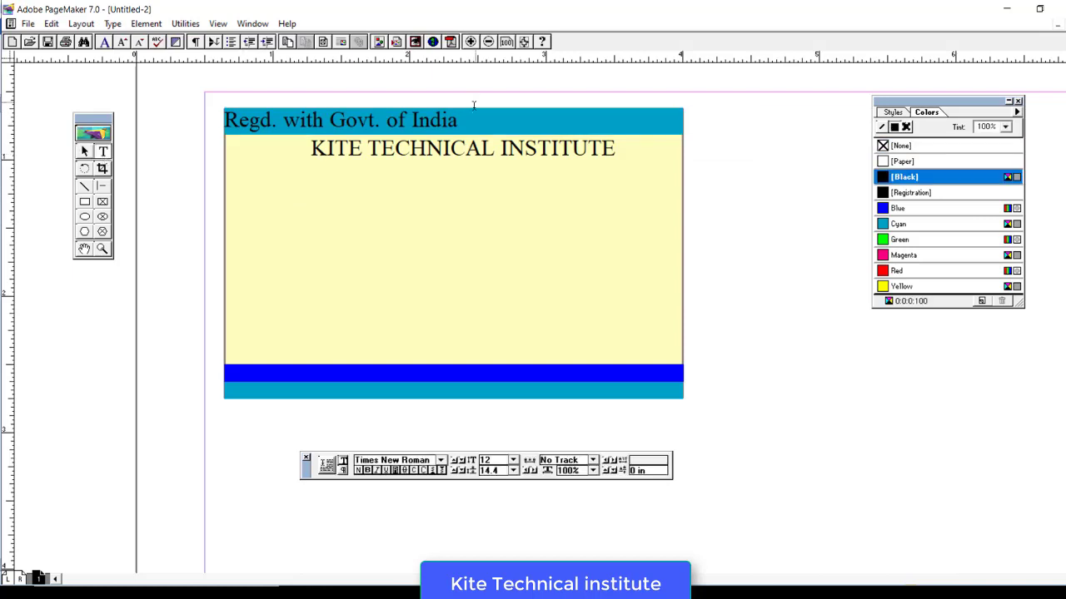
pyautogui.moveTo(460, 119); pyautogui.dragTo(223, 121)
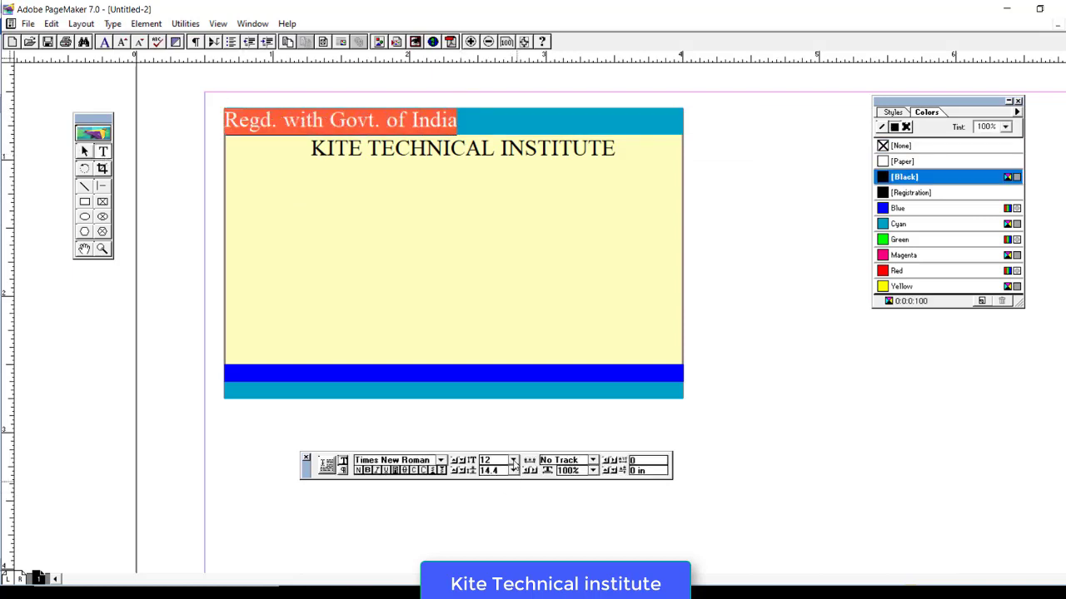
pyautogui.click(513, 461)
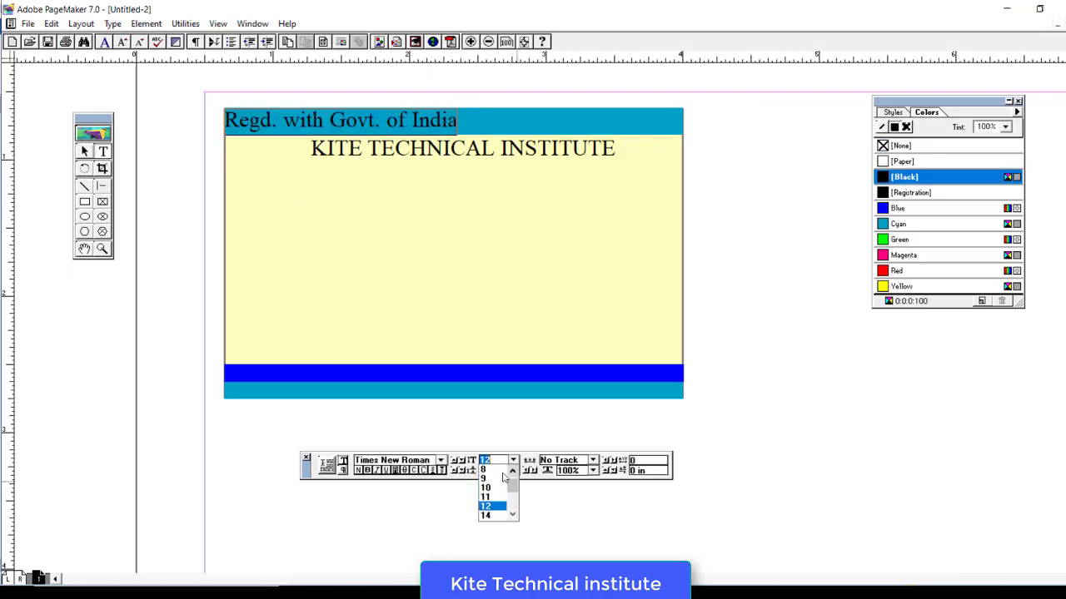
pyautogui.click(489, 470)
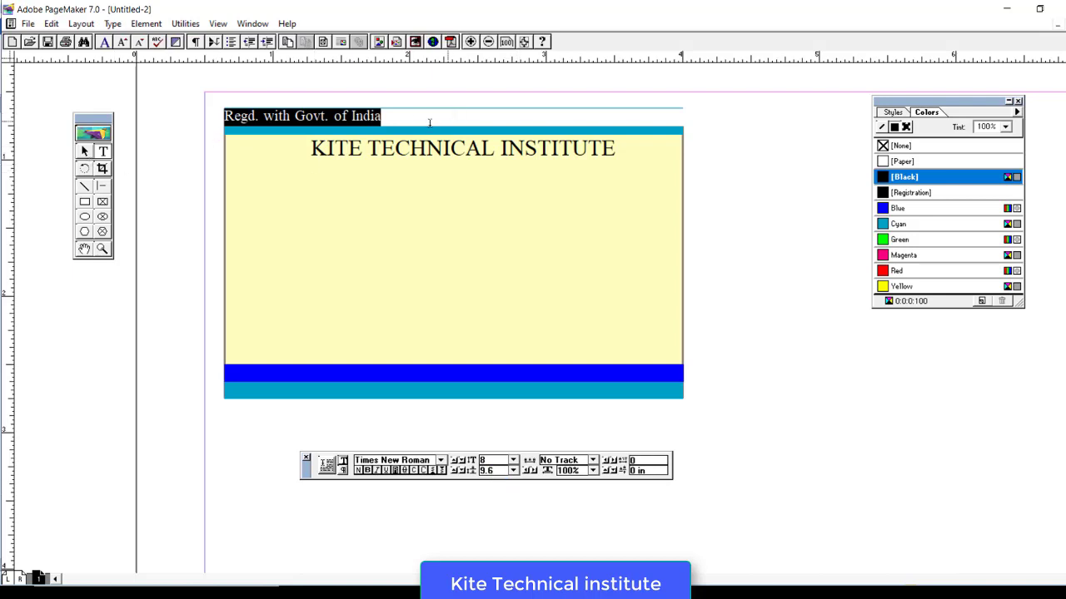
pyautogui.click(391, 117)
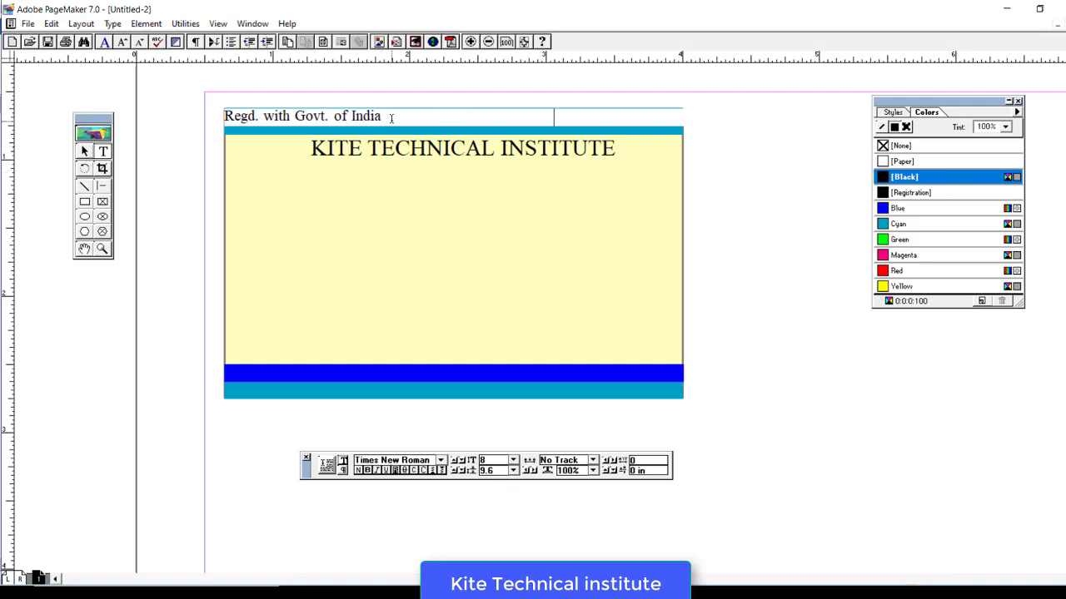
pyautogui.write('An ISO ')
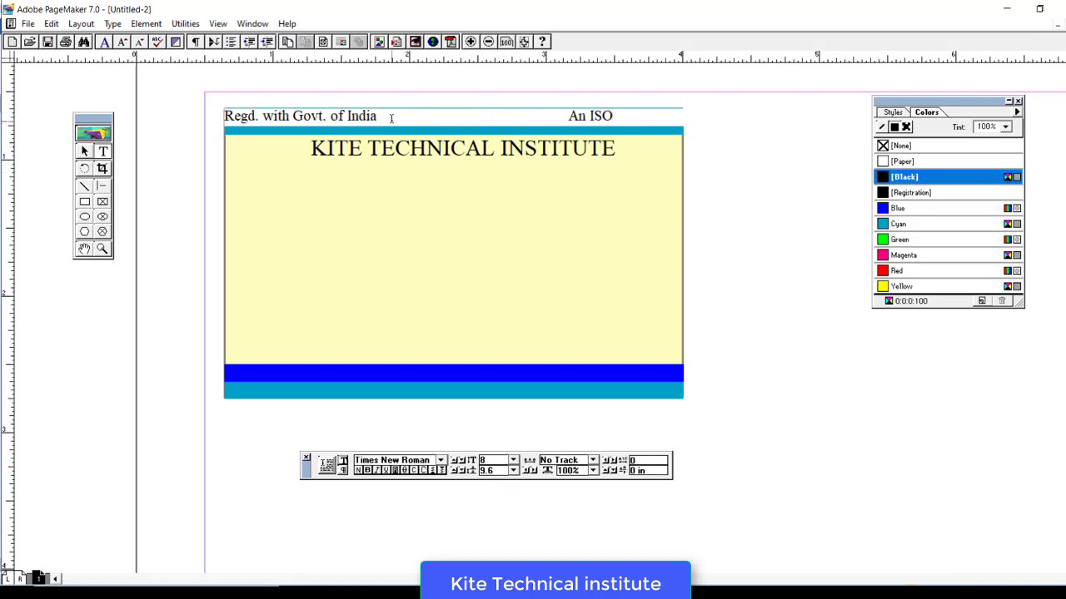
pyautogui.write('certified')
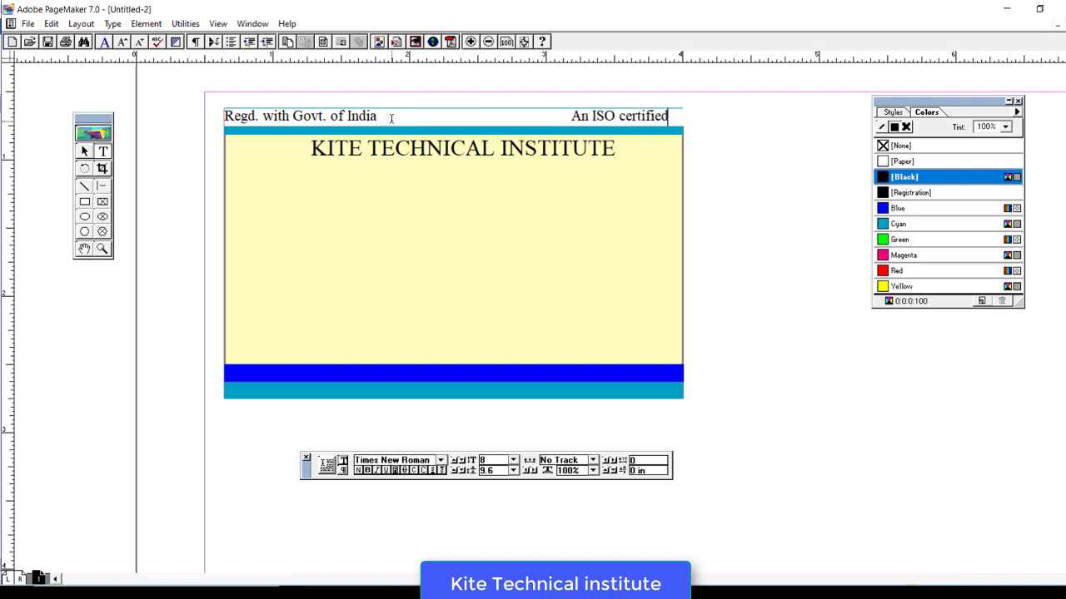
# - Narrow the header block to the card's width and nudge it into the top band
pyautogui.click(85, 153)
pyautogui.click(273, 119)
pyautogui.moveTo(749, 129); pyautogui.dragTo(682, 129)
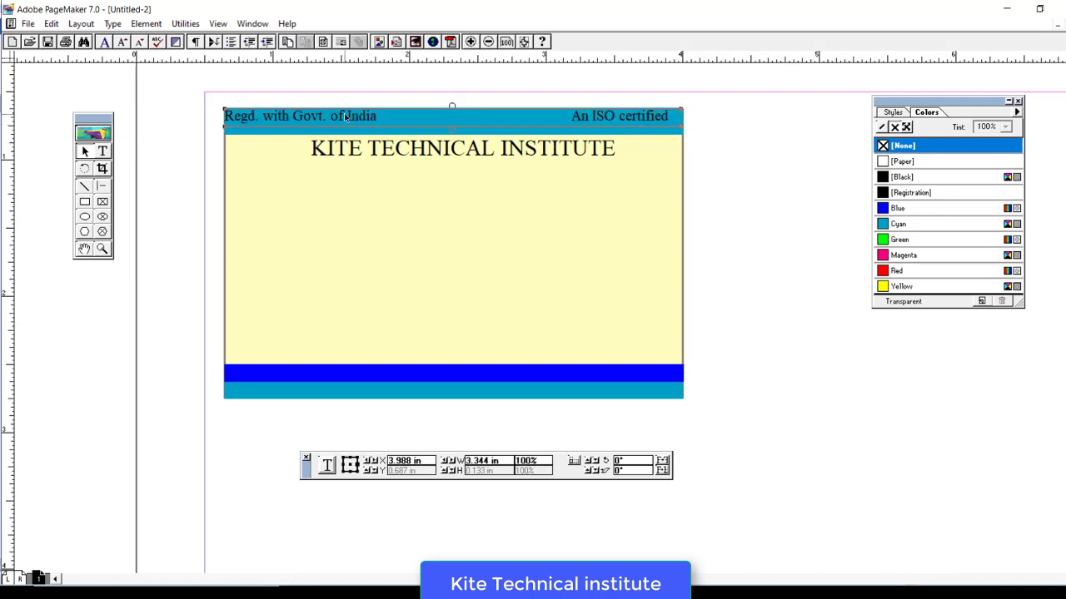
pyautogui.moveTo(345, 116); pyautogui.dragTo(345, 119)
pyautogui.press('Right')
pyautogui.press('Right')
pyautogui.press('Right')
pyautogui.press('Down')
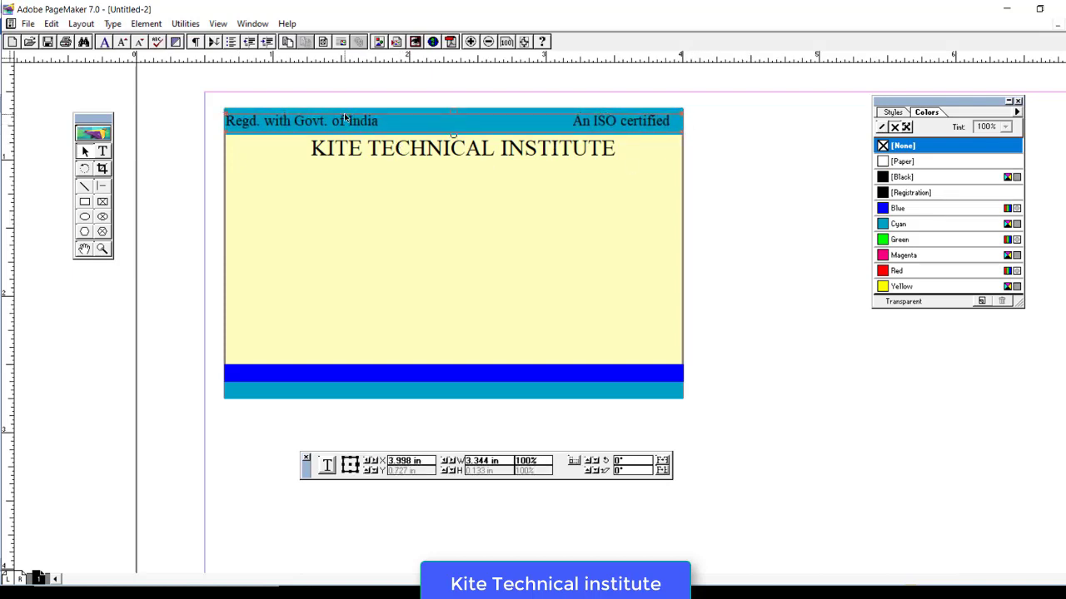
# - Colour the whole header line white with [Paper], then return to the Notepad notes
pyautogui.click(101, 152)
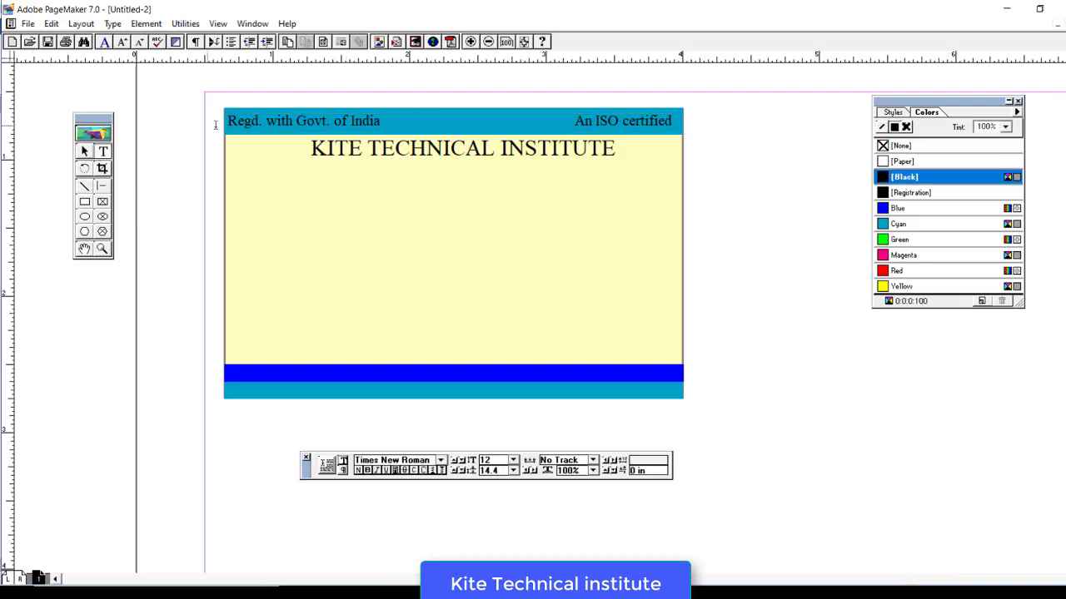
pyautogui.moveTo(575, 122); pyautogui.dragTo(618, 123)
pyautogui.tripleClick(619, 124)
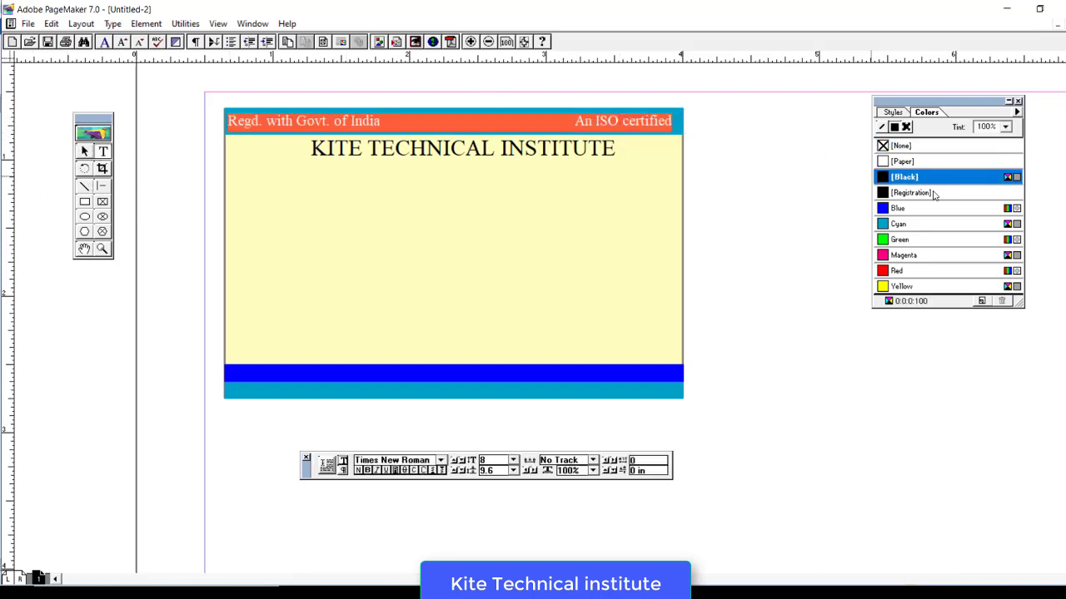
pyautogui.click(884, 163)
pyautogui.click(308, 127)
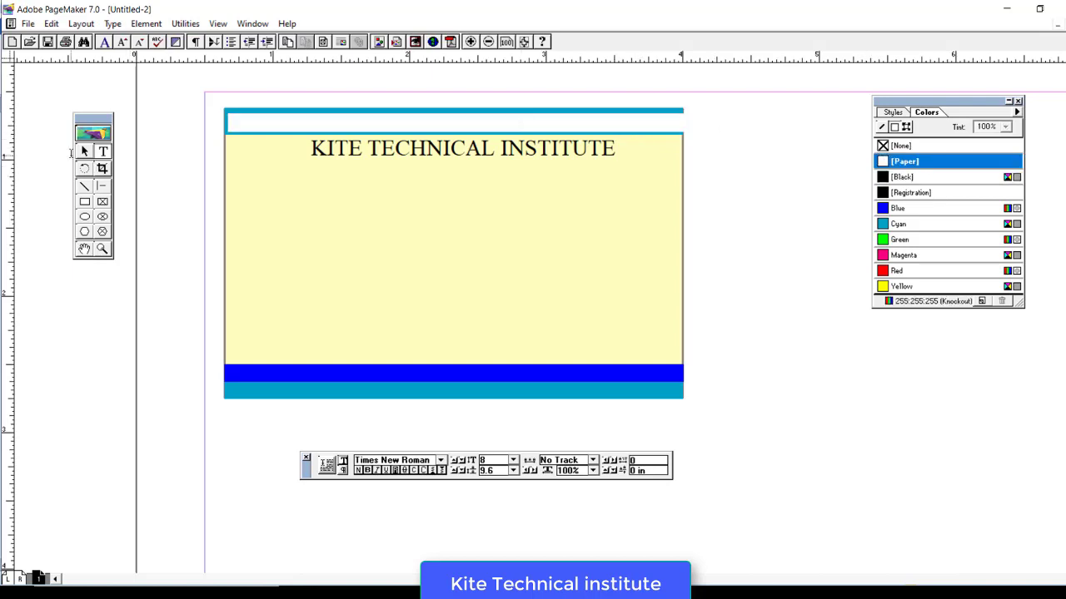
pyautogui.hotkey('ctrl', 'space')
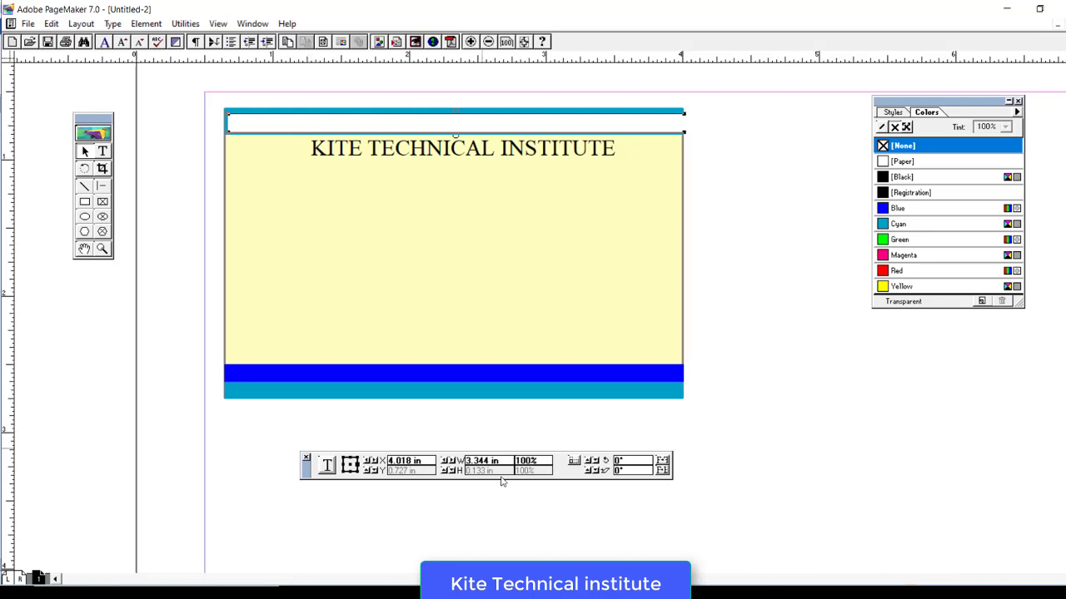
pyautogui.hotkey('alt', 'Tab')
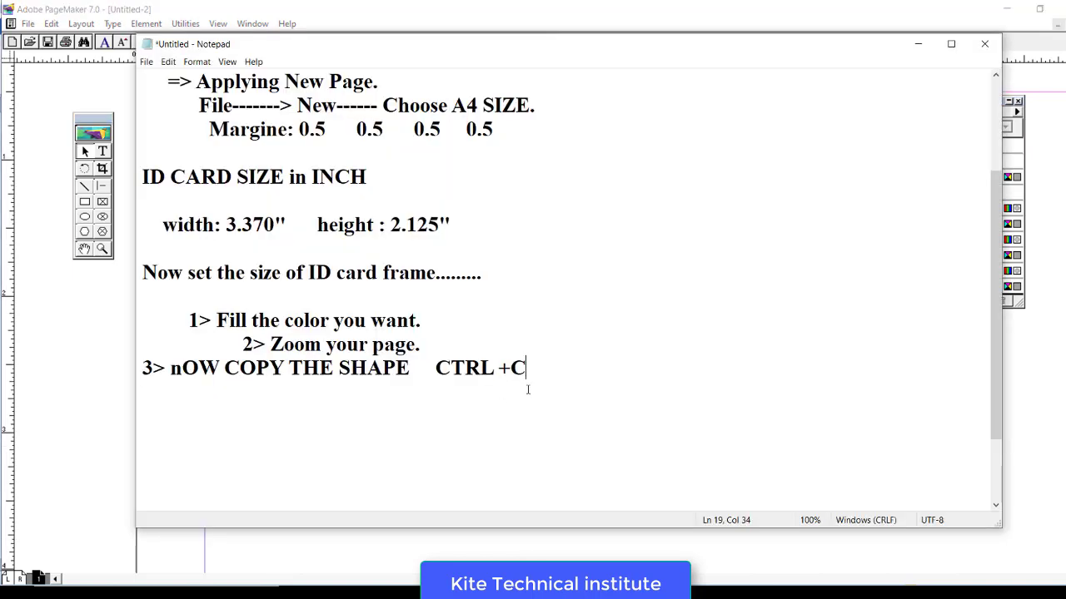
# - Add note '4> minimize and maximize the page maker, it will show properl' on a new line
pyautogui.press('Return')
pyautogui.press('Return')
pyautogui.write('4>')
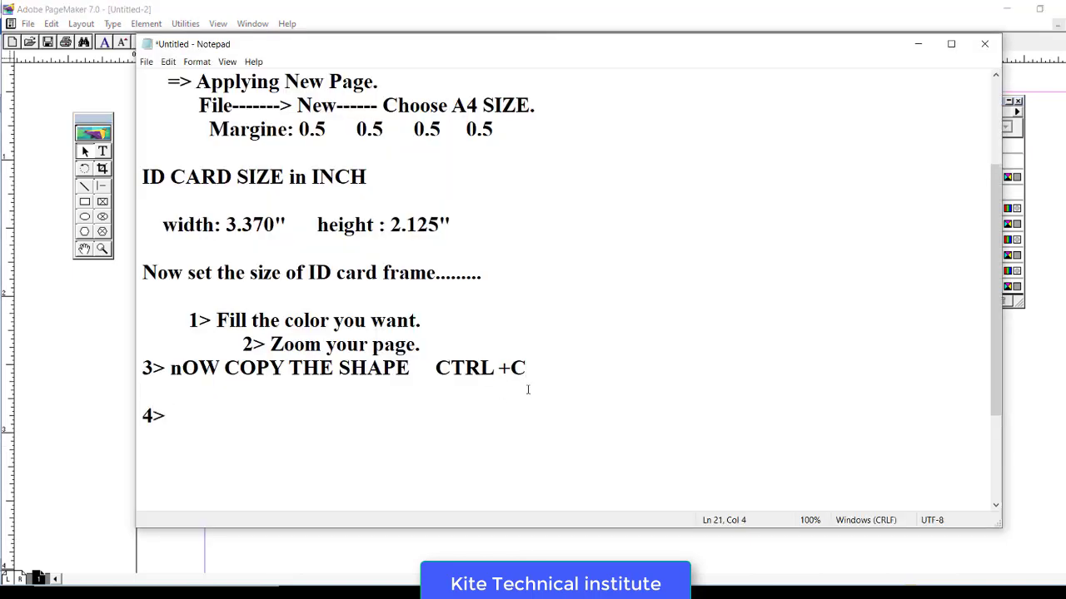
pyautogui.write(' minimize and ma')
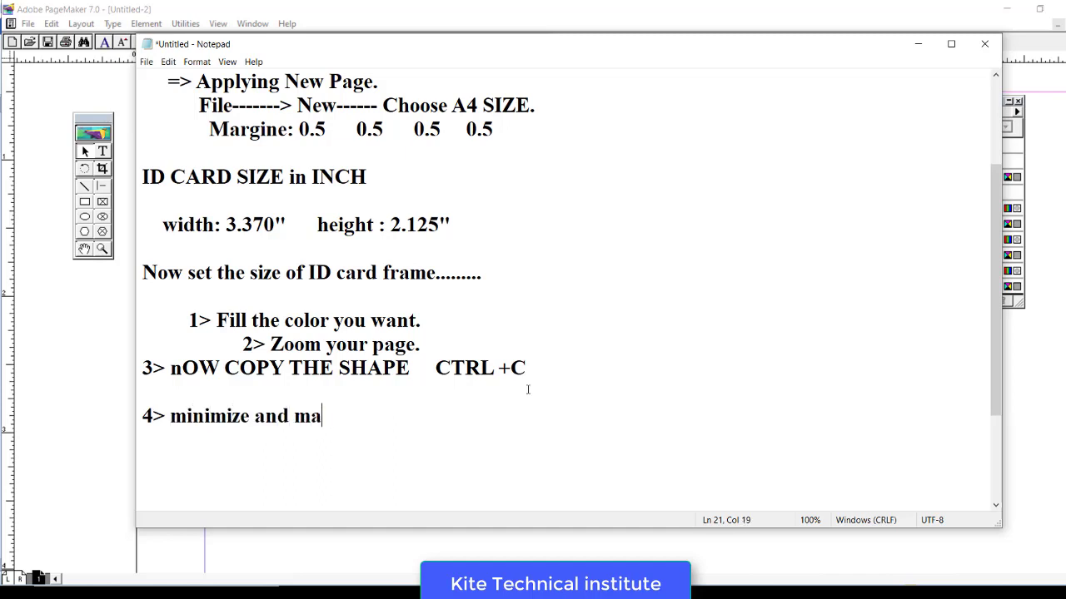
pyautogui.write('ximize the ')
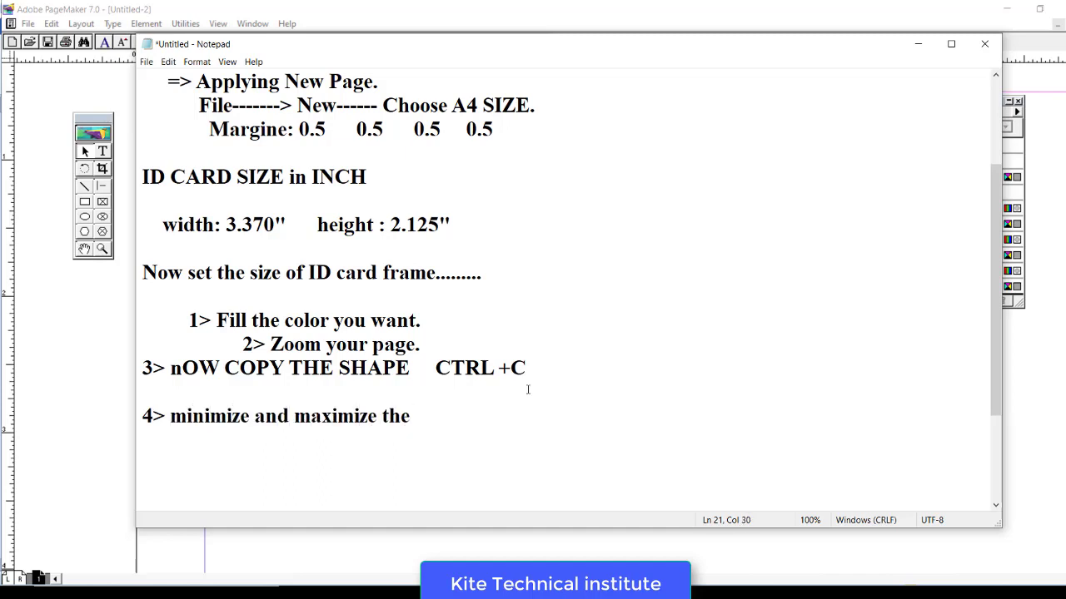
pyautogui.write('page maker')
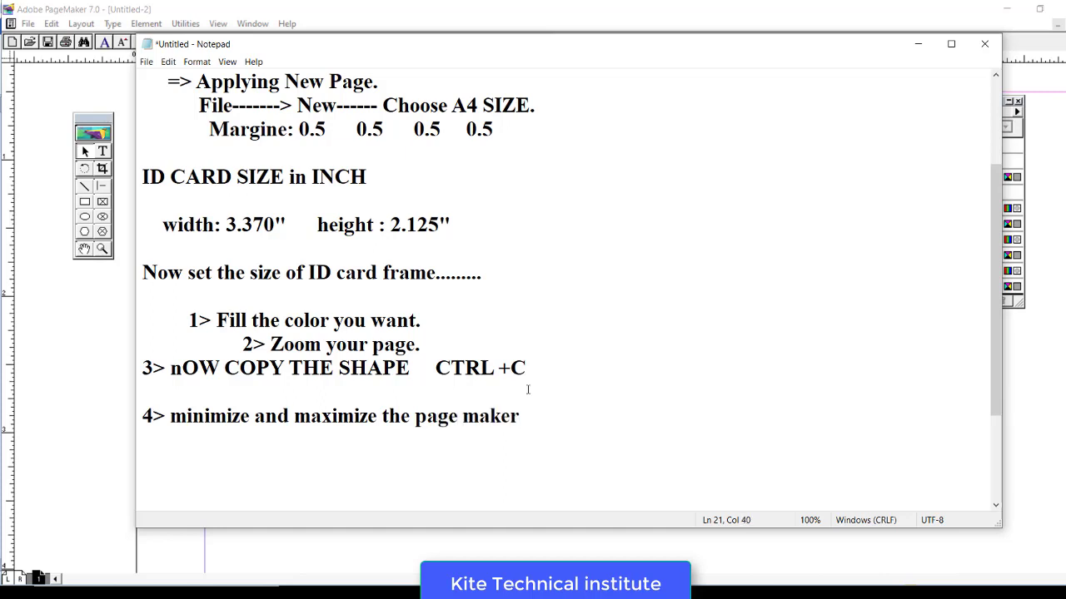
pyautogui.write(', it will show ')
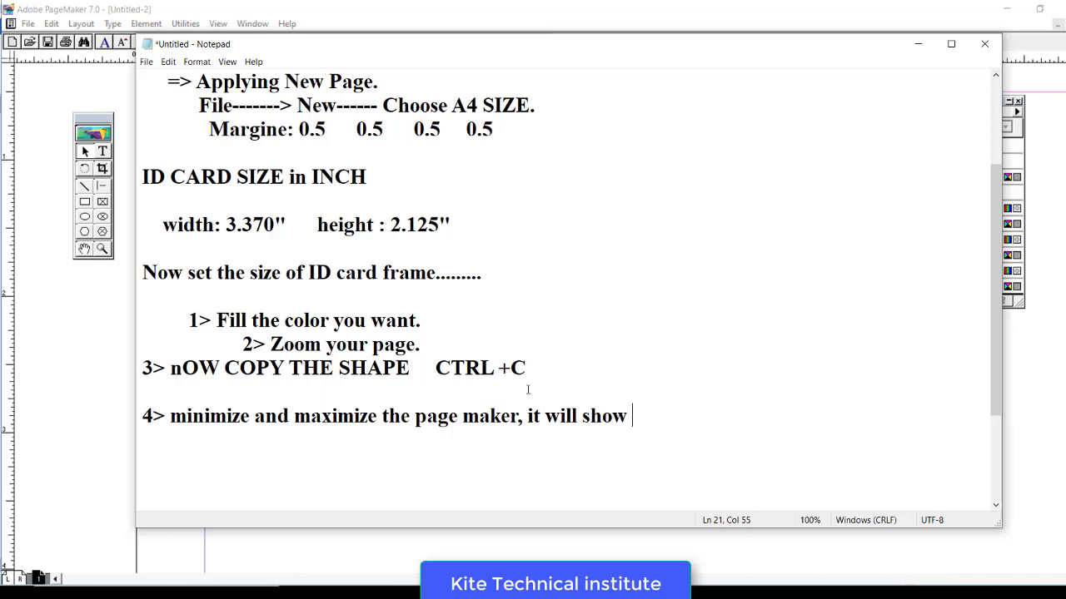
pyautogui.write('properl')
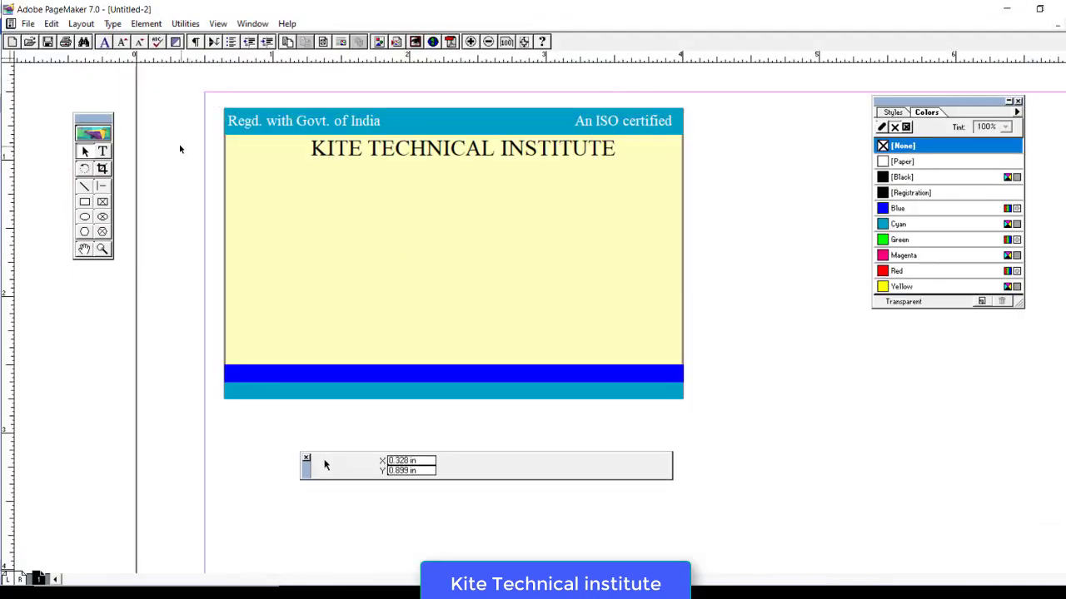
# - Nudge the heading, then type '(Regd. Under Ministry of Corporate Affairs, New Delhi)' at 8 pt
pyautogui.click(423, 151)
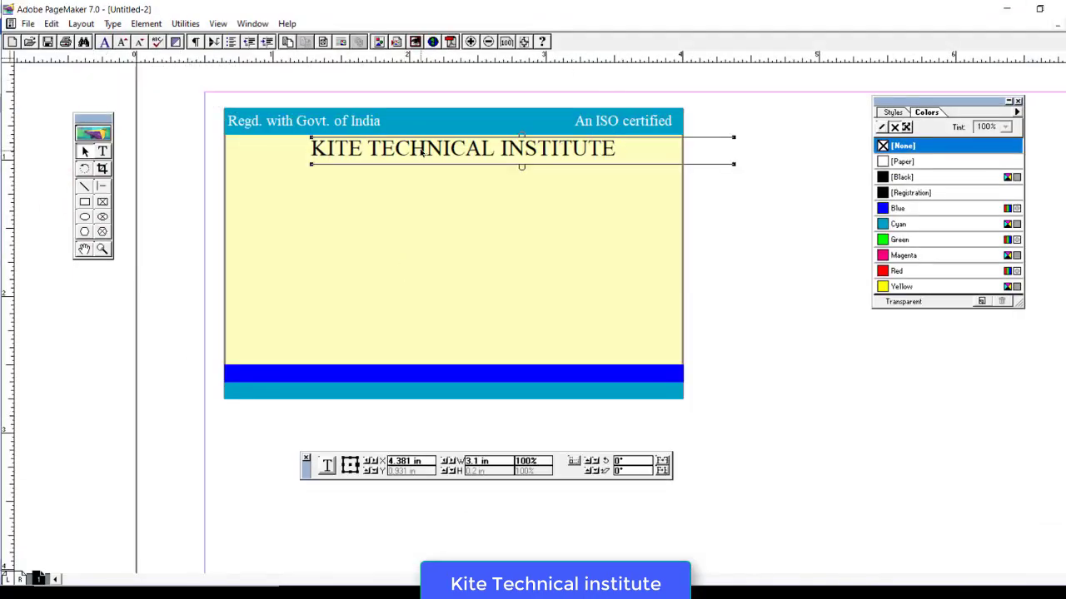
pyautogui.moveTo(422, 151); pyautogui.dragTo(428, 153)
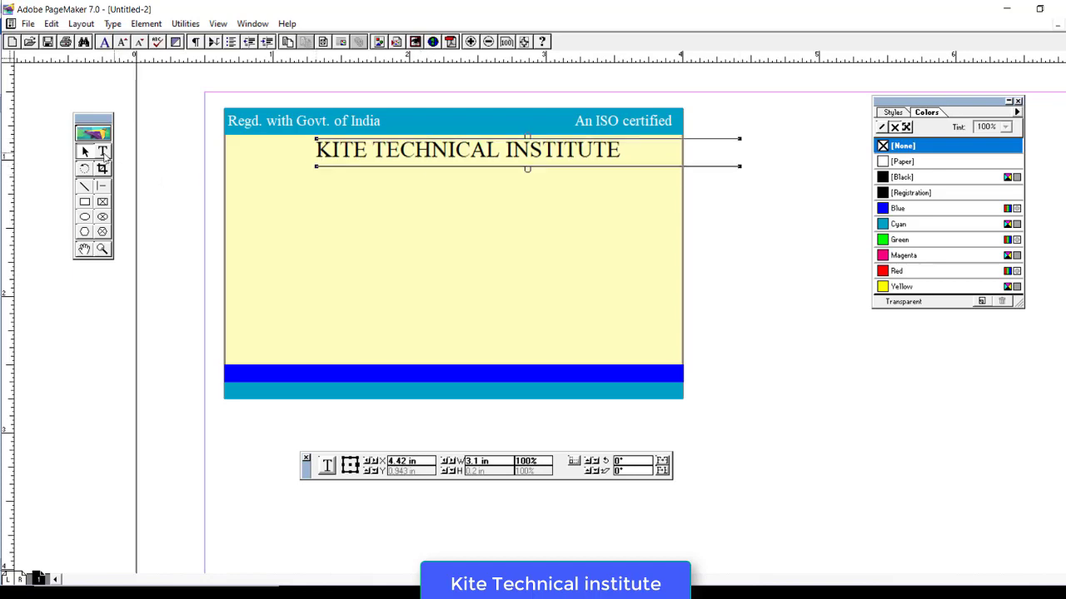
pyautogui.click(103, 152)
pyautogui.click(226, 437)
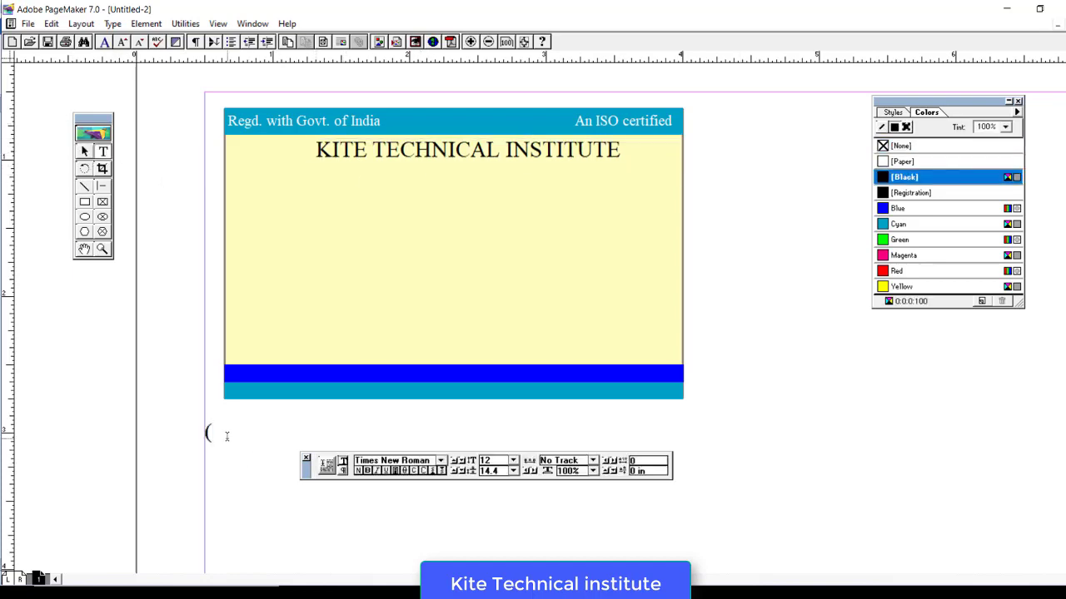
pyautogui.write('(Regd. Under Ministry ')
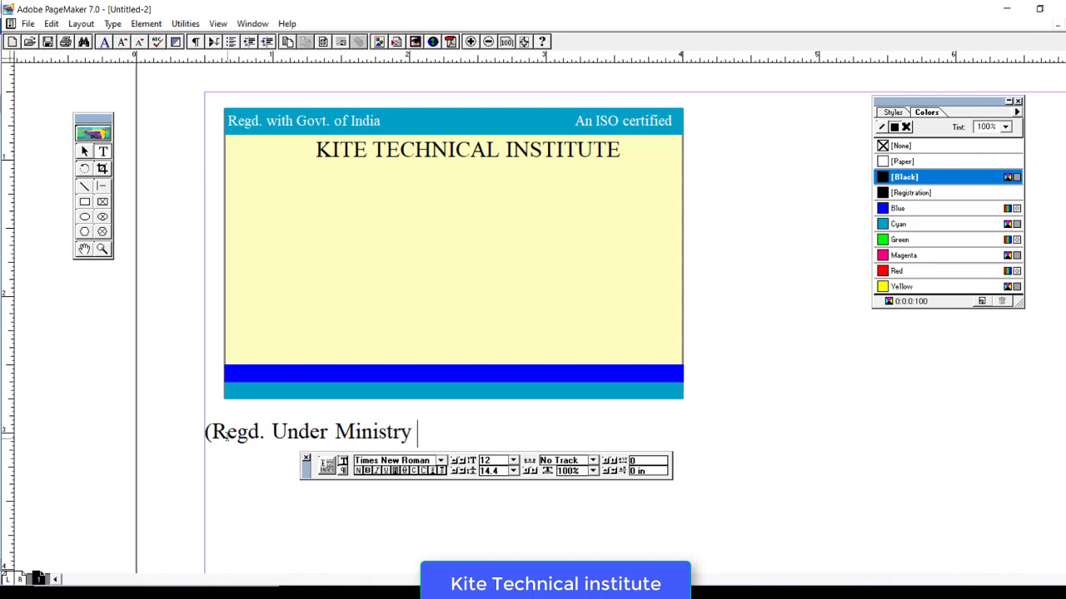
pyautogui.write('of Corporate Affairs,')
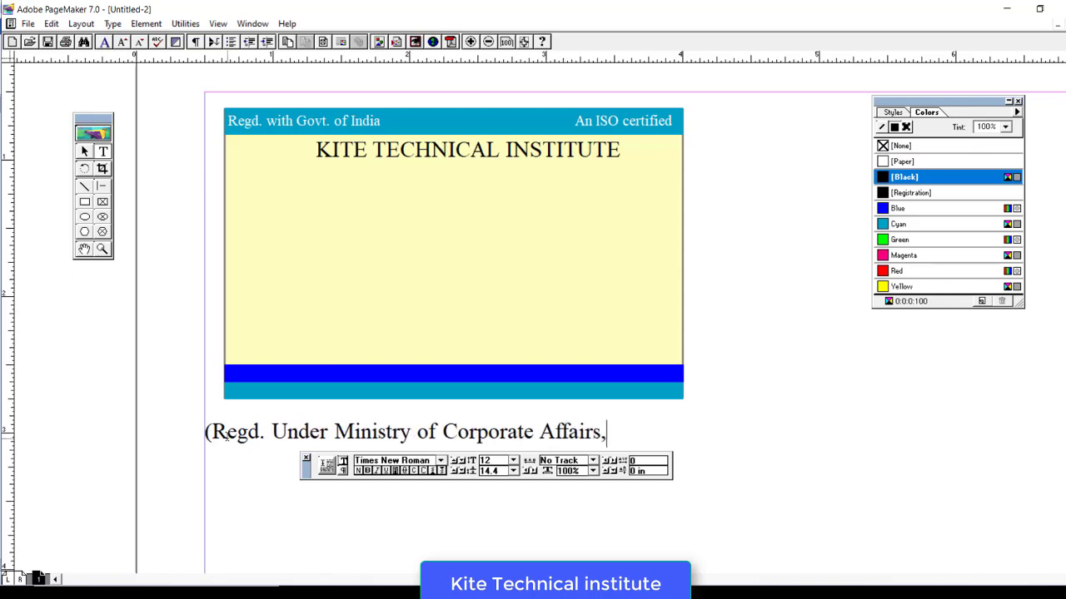
pyautogui.write(' New Delhi)')
pyautogui.hotkey('ctrl', 'a')
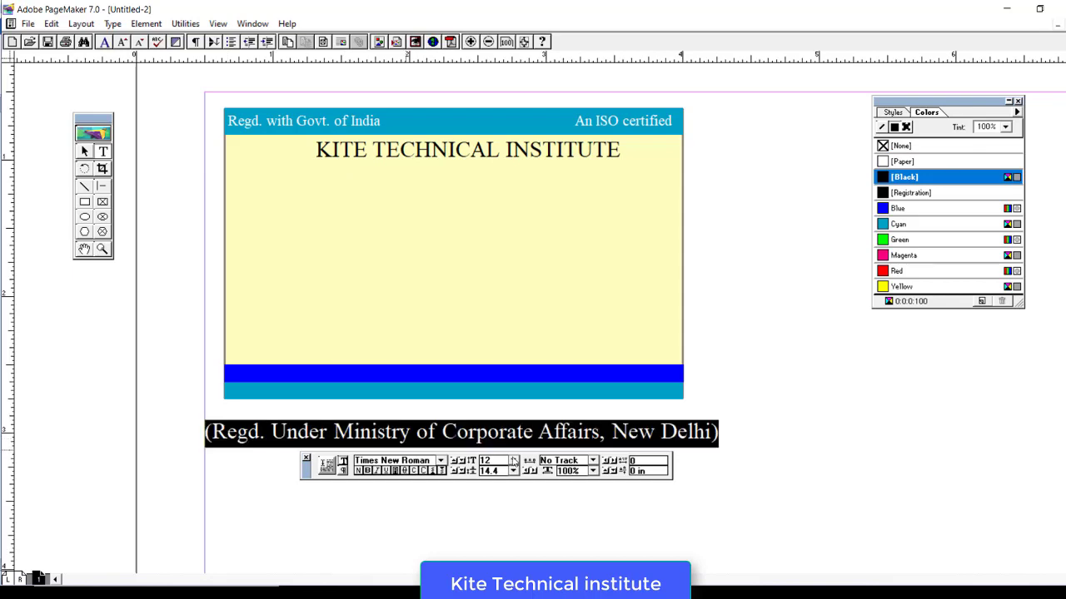
pyautogui.click(514, 460)
pyautogui.click(490, 479)
pyautogui.press('F9')
# - Narrow the ministry line, move it under the heading and colour it Cyan
pyautogui.click(275, 430)
pyautogui.moveTo(205, 422); pyautogui.dragTo(848, 412)
pyautogui.moveTo(903, 420); pyautogui.dragTo(695, 172)
pyautogui.press('F9')
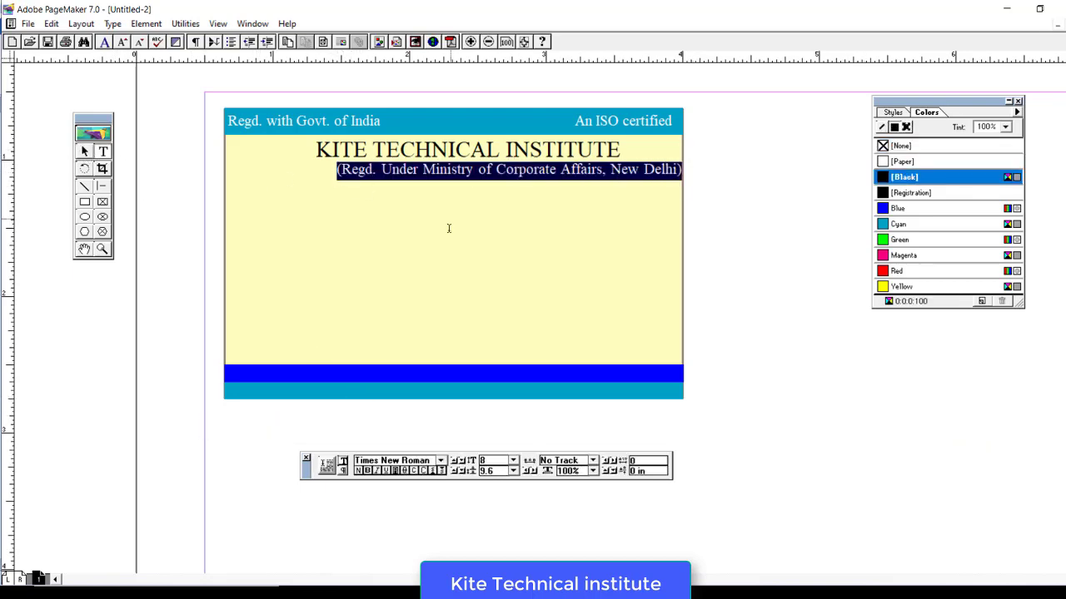
pyautogui.click(898, 224)
pyautogui.press('F9')
pyautogui.press('F9')
# - Type the company registration number line and make it 6 pt Red
pyautogui.click(340, 420)
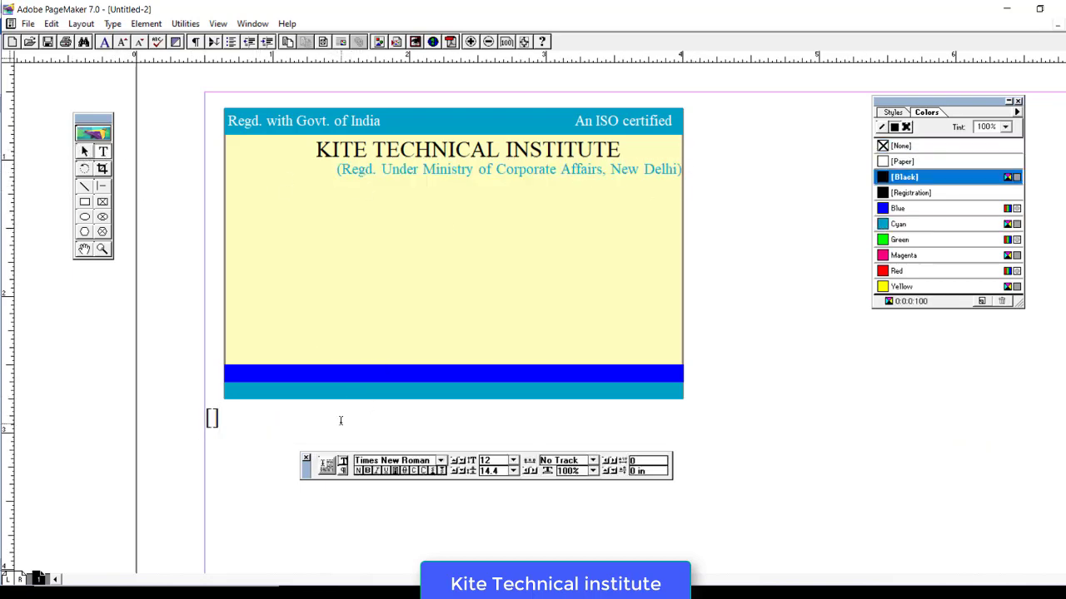
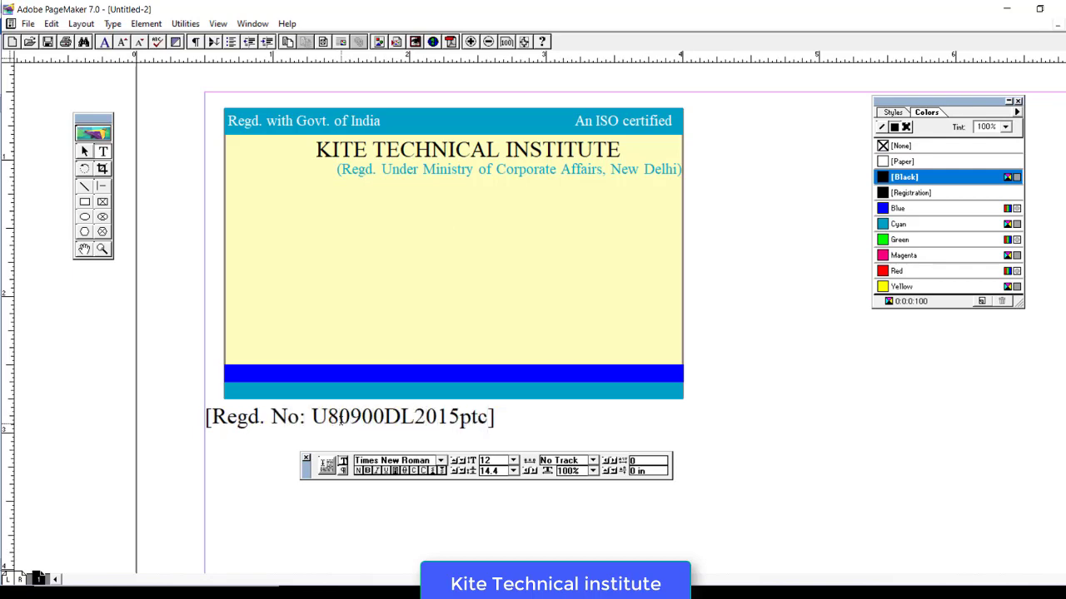
pyautogui.press('BackSpace')
pyautogui.press('BackSpace')
pyautogui.press('BackSpace')
pyautogui.hotkey('ctrl', 'a')
pyautogui.click(512, 461)
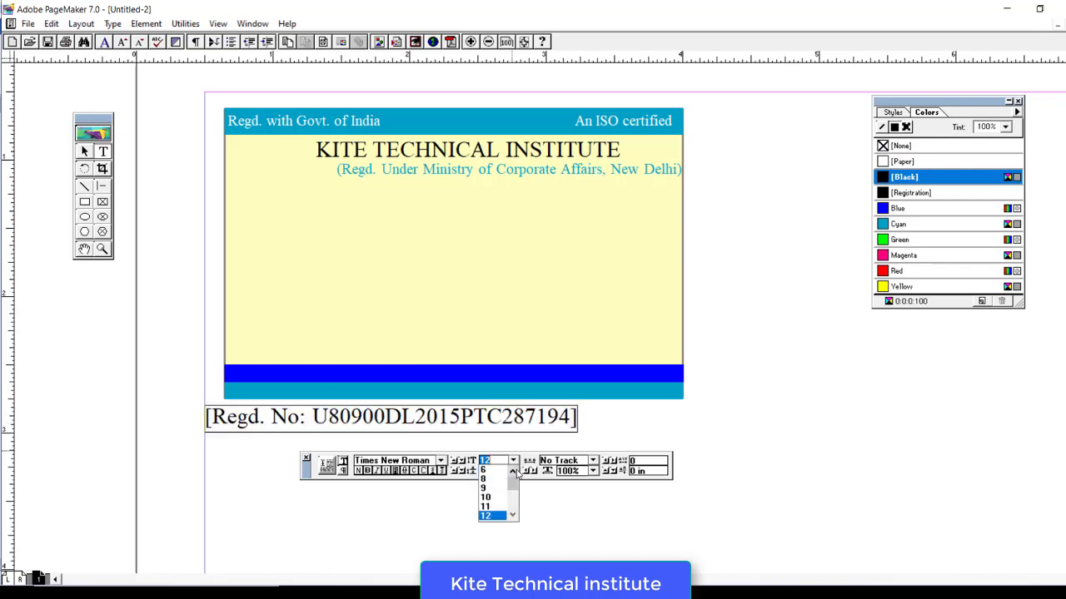
pyautogui.click(486, 470)
pyautogui.click(884, 271)
# - Narrow the registration text block and place it at the card's right under the ministry line
pyautogui.click(85, 151)
pyautogui.click(328, 416)
pyautogui.moveTo(204, 405); pyautogui.dragTo(451, 185)
pyautogui.moveTo(755, 194); pyautogui.dragTo(626, 194)
pyautogui.moveTo(574, 185); pyautogui.dragTo(627, 188)
pyautogui.click(455, 300)
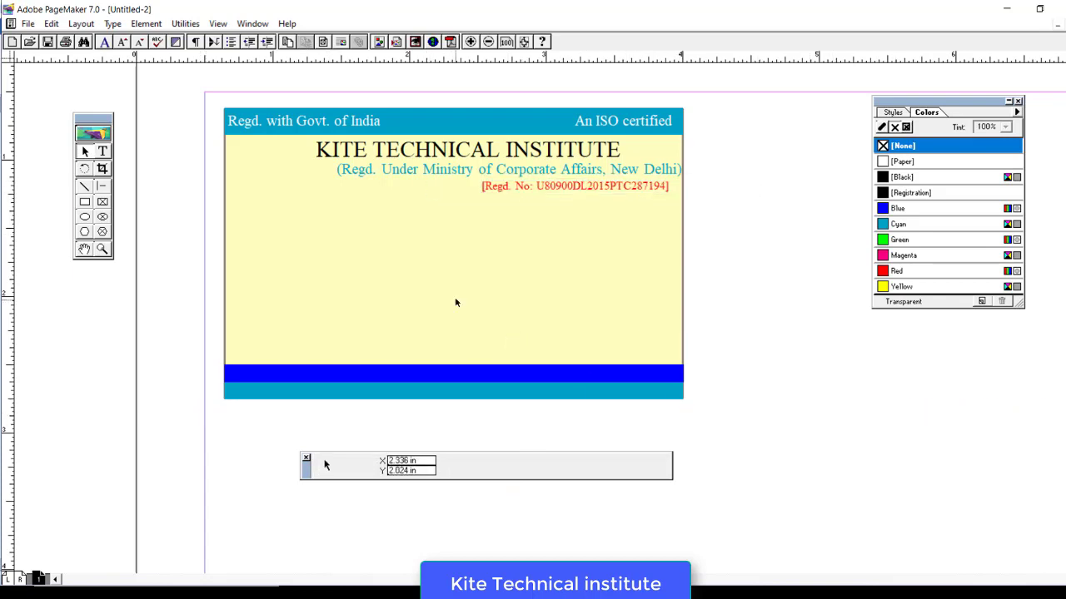
# - Draw a straight divider line across the card beneath it and colour it Cyan
pyautogui.click(84, 186)
pyautogui.moveTo(226, 196)
pyautogui.mouseDown()
pyautogui.moveTo(548, 248)
pyautogui.moveTo(682, 235)
pyautogui.mouseUp()
pyautogui.press('Delete')
pyautogui.click(905, 223)
pyautogui.press('Down')
pyautogui.press('Down')
pyautogui.press('Down')
pyautogui.press('Down')
pyautogui.press('Down')
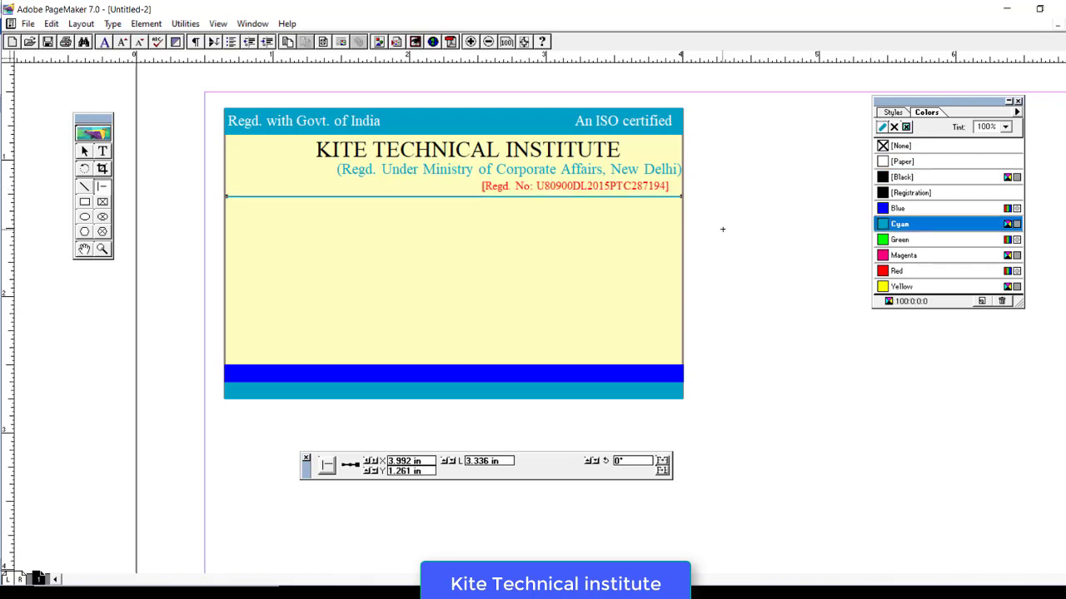
pyautogui.click(104, 153)
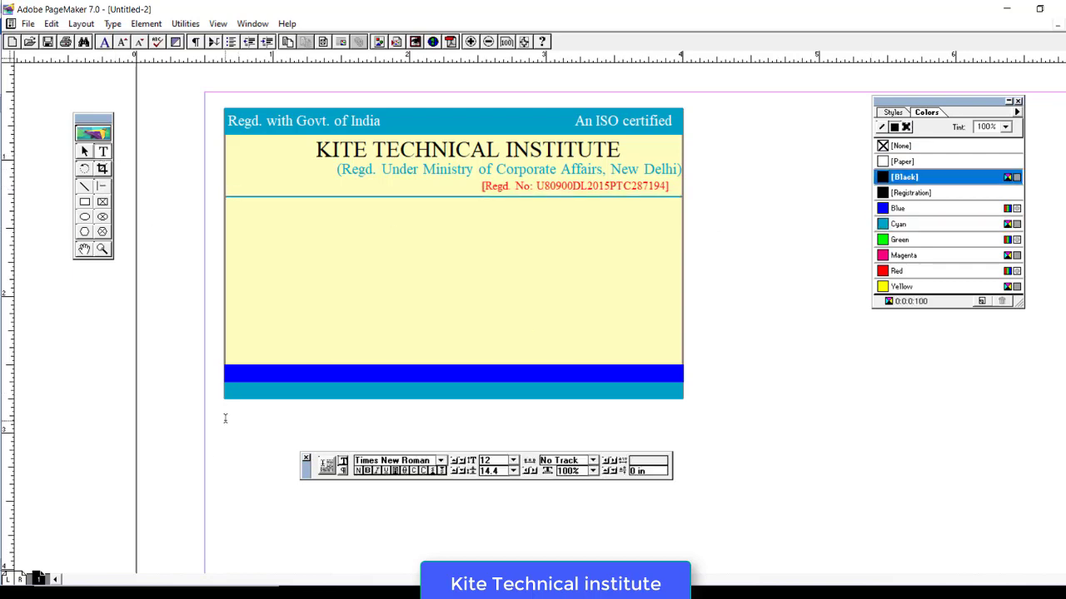
pyautogui.click(225, 419)
pyautogui.write('www.kiteinst.com')
pyautogui.press('Tab')
pyautogui.write('e')
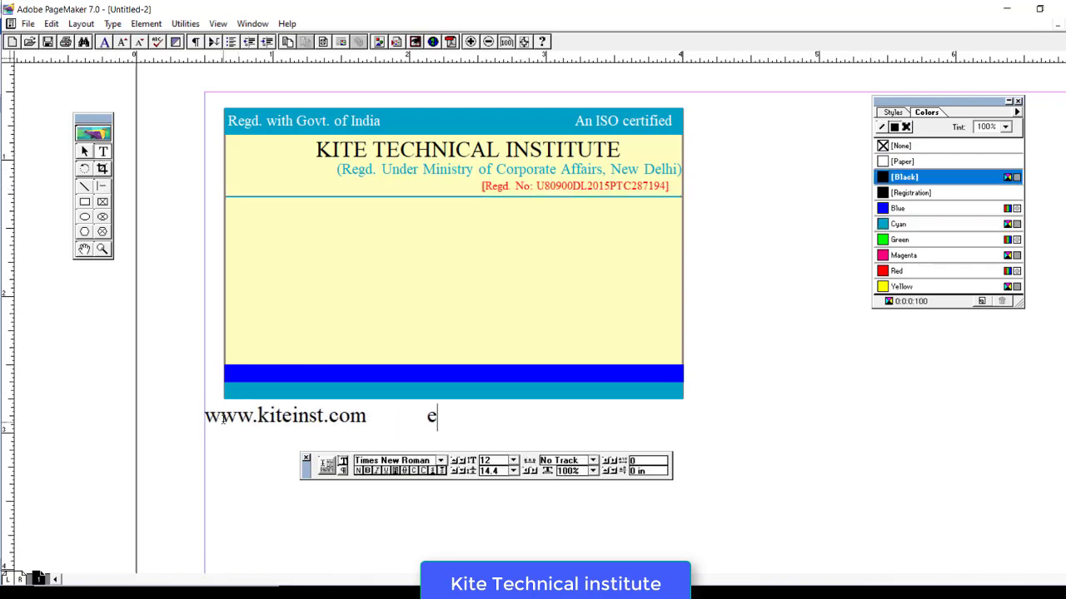
pyautogui.hotkey('ctrl', 'a')
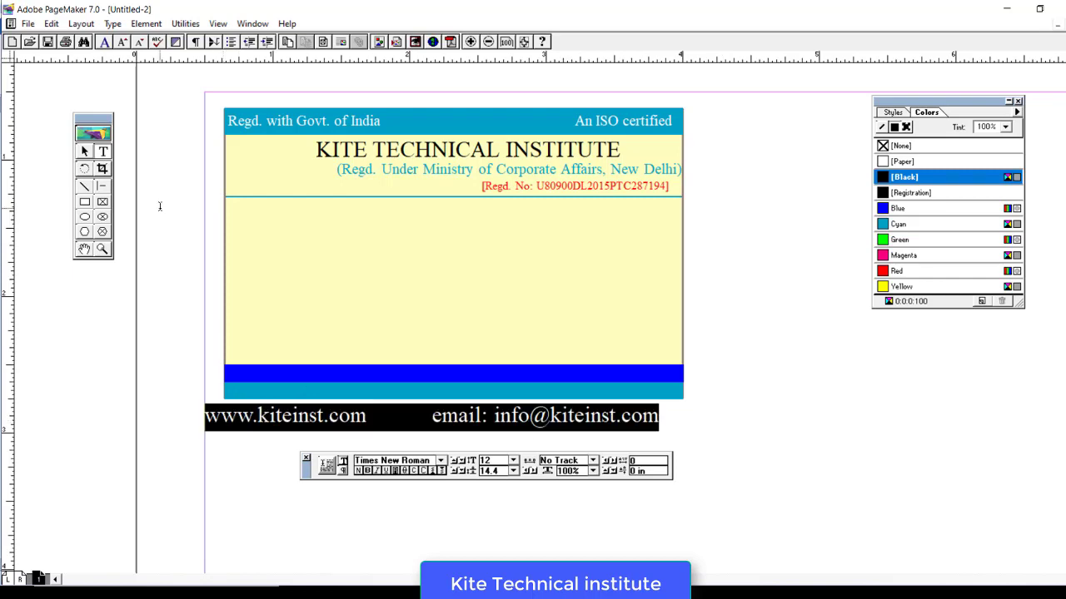
pyautogui.click(513, 460)
pyautogui.click(499, 480)
# - Move the website and e-mail block into the bottom band, spanning its width
pyautogui.click(84, 151)
pyautogui.click(248, 414)
pyautogui.moveTo(205, 423); pyautogui.dragTo(879, 422)
pyautogui.moveTo(904, 416); pyautogui.dragTo(250, 393)
pyautogui.moveTo(541, 400); pyautogui.dragTo(682, 400)
# - Pad the gap before the e-mail and colour the bottom band text white ([Paper])
pyautogui.click(102, 152)
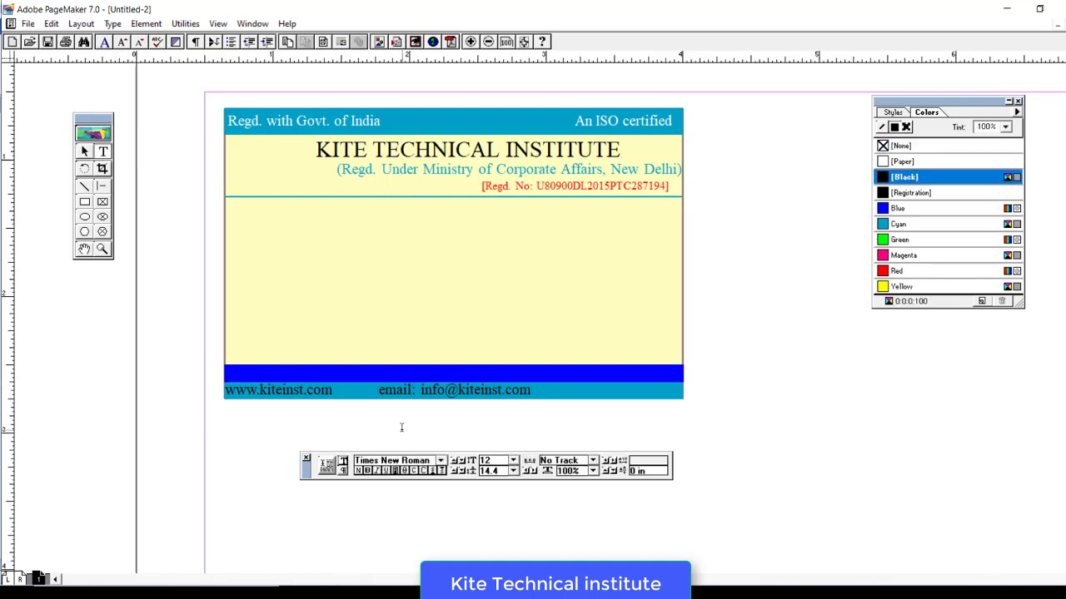
pyautogui.click(379, 390)
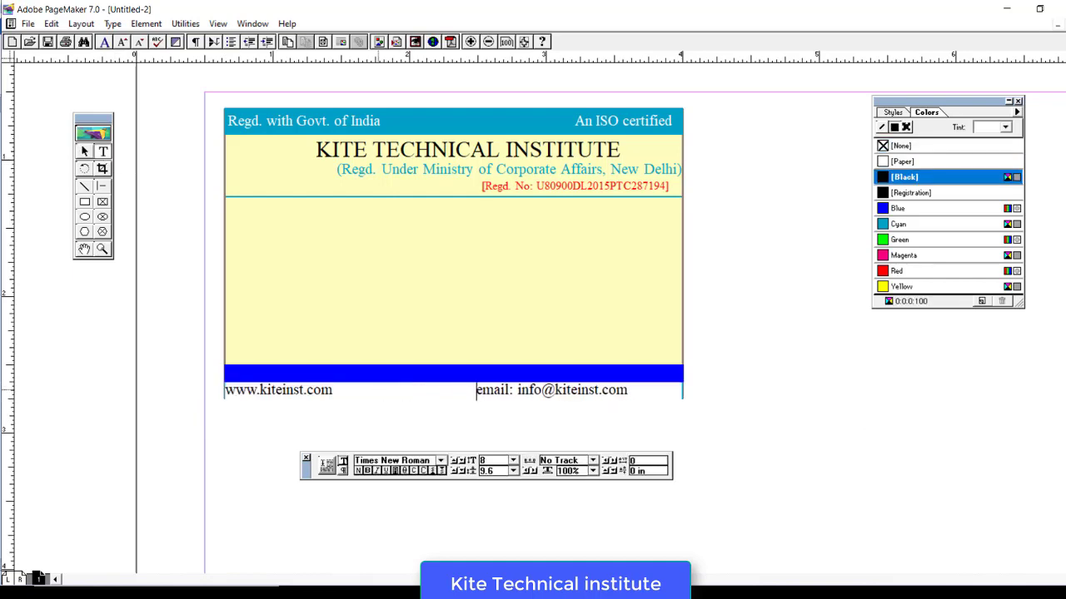
pyautogui.hotkey('ctrl', 'a')
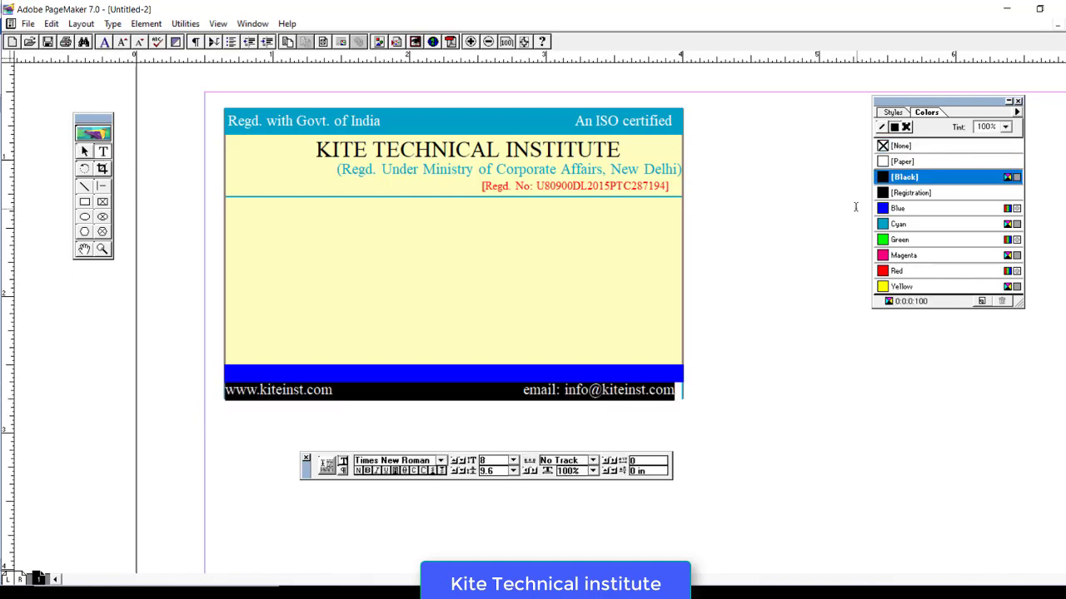
pyautogui.click(901, 161)
pyautogui.click(84, 152)
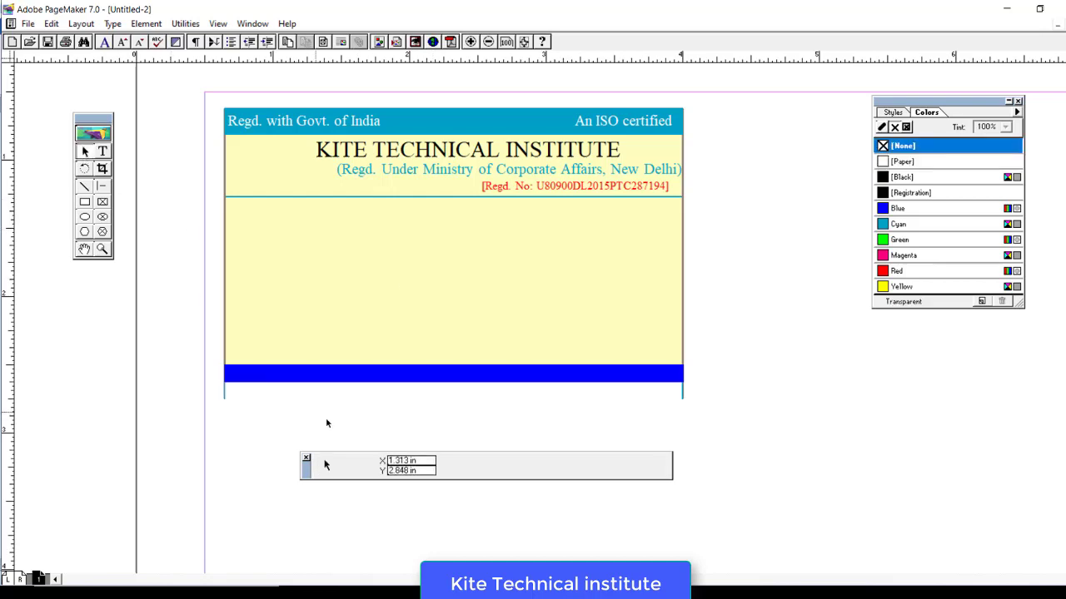
pyautogui.click(301, 392)
pyautogui.click(688, 419)
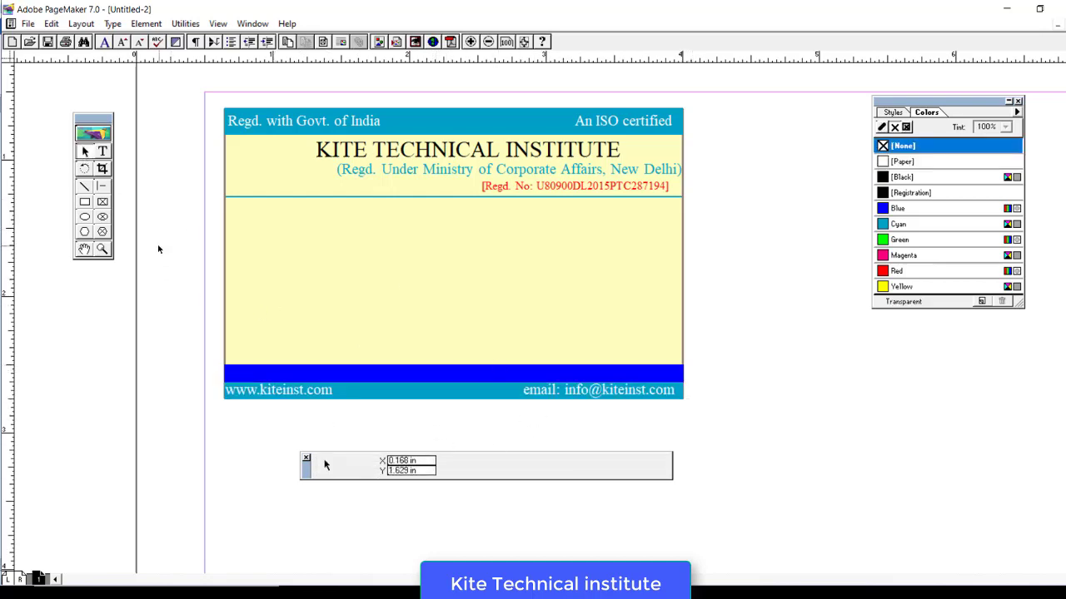
pyautogui.click(102, 152)
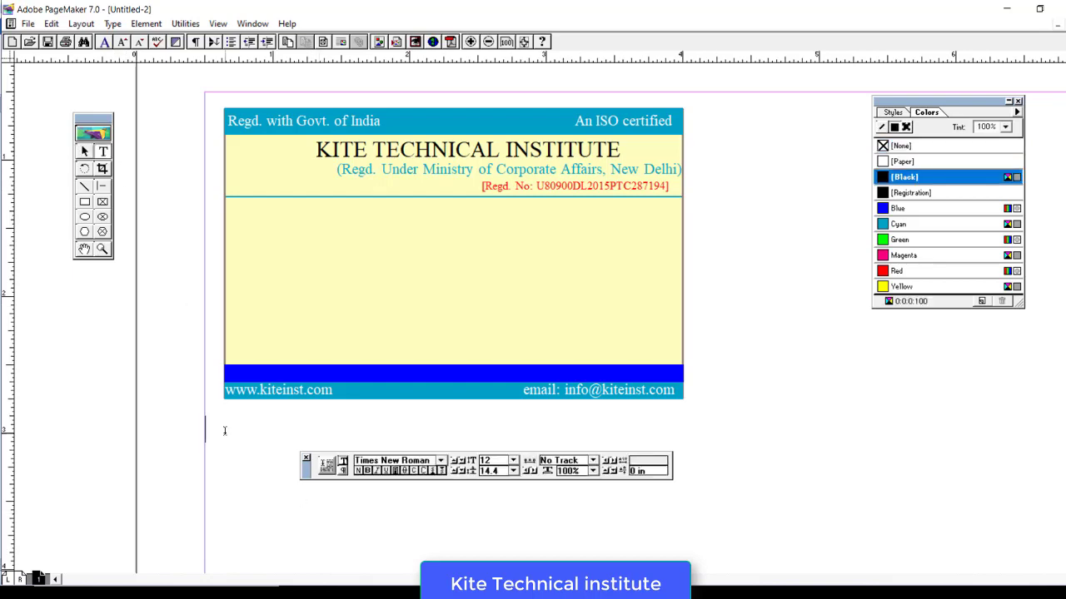
# - Type the 'Contact:' address line below the card and shrink it to 8 pt
pyautogui.write('Contact: Examb')
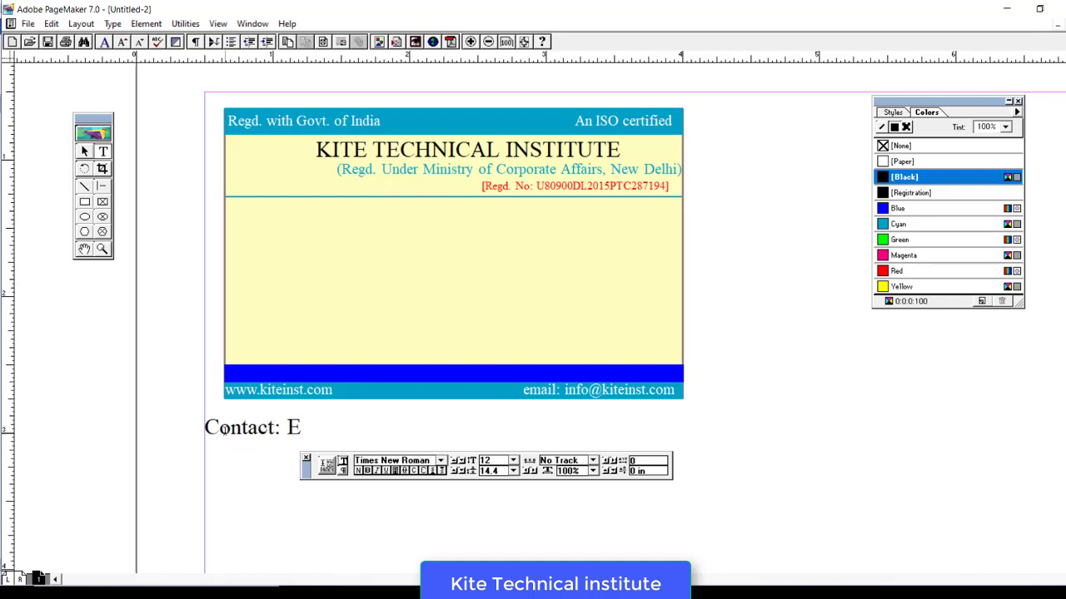
pyautogui.press('BackSpace')
pyautogui.write('ple ')
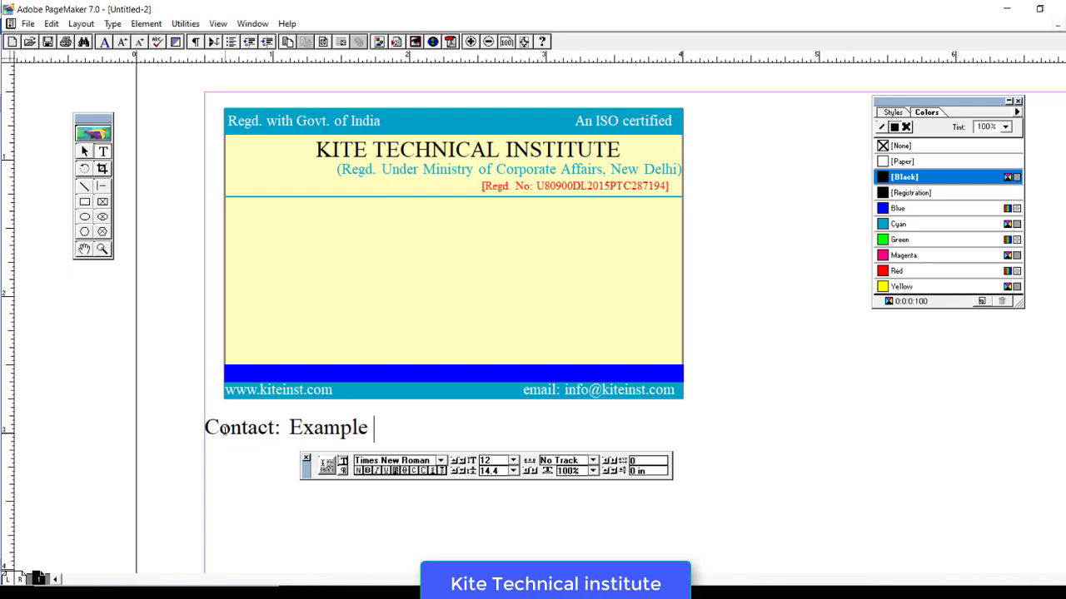
pyautogui.write('Bajar, ')
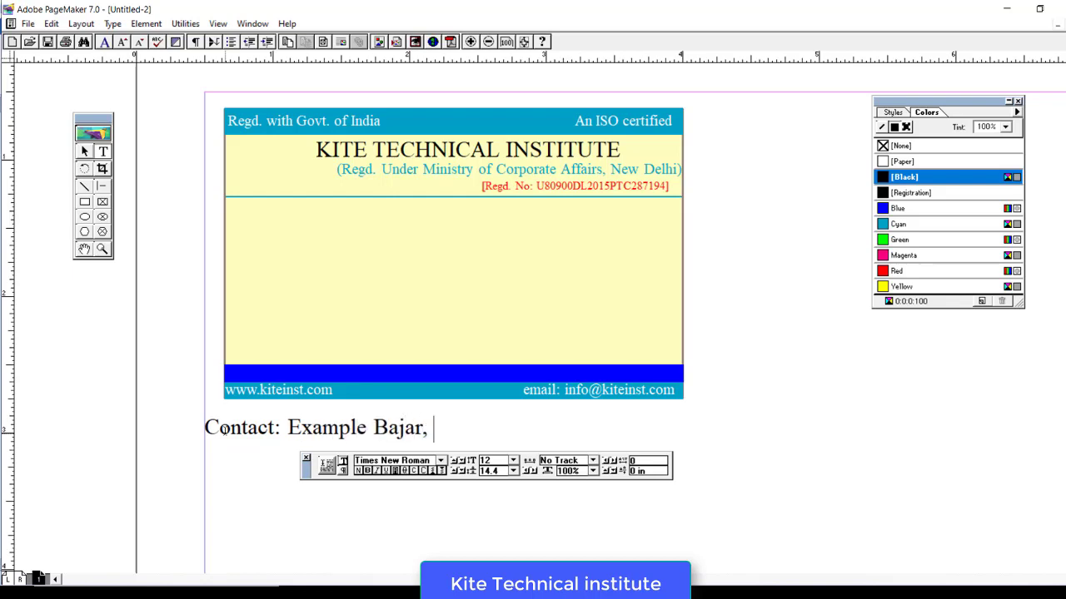
pyautogui.write('Example Ro')
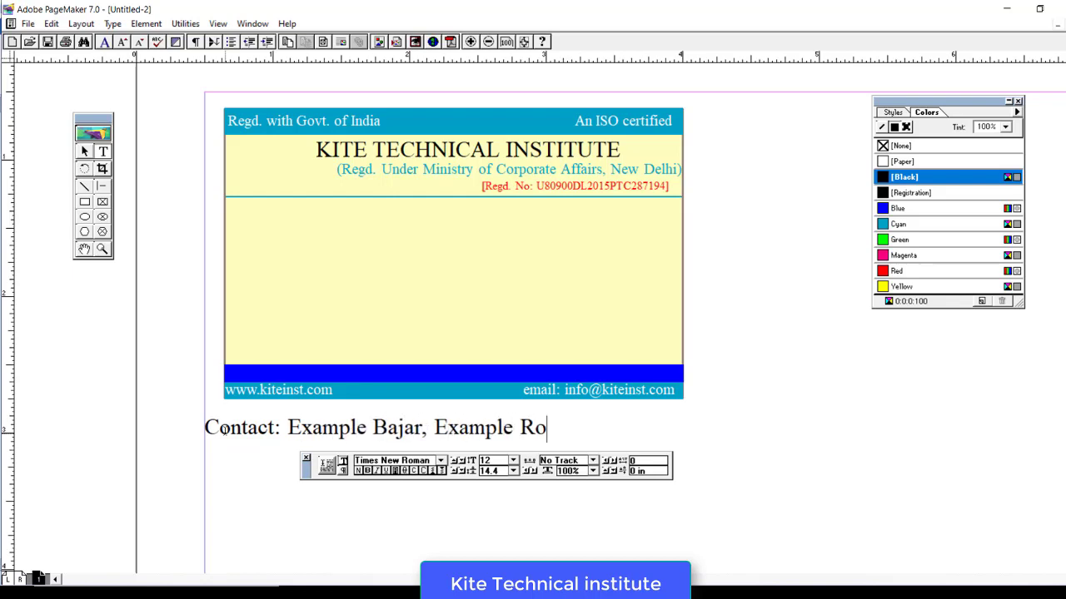
pyautogui.write('ad, EXAMPLE')
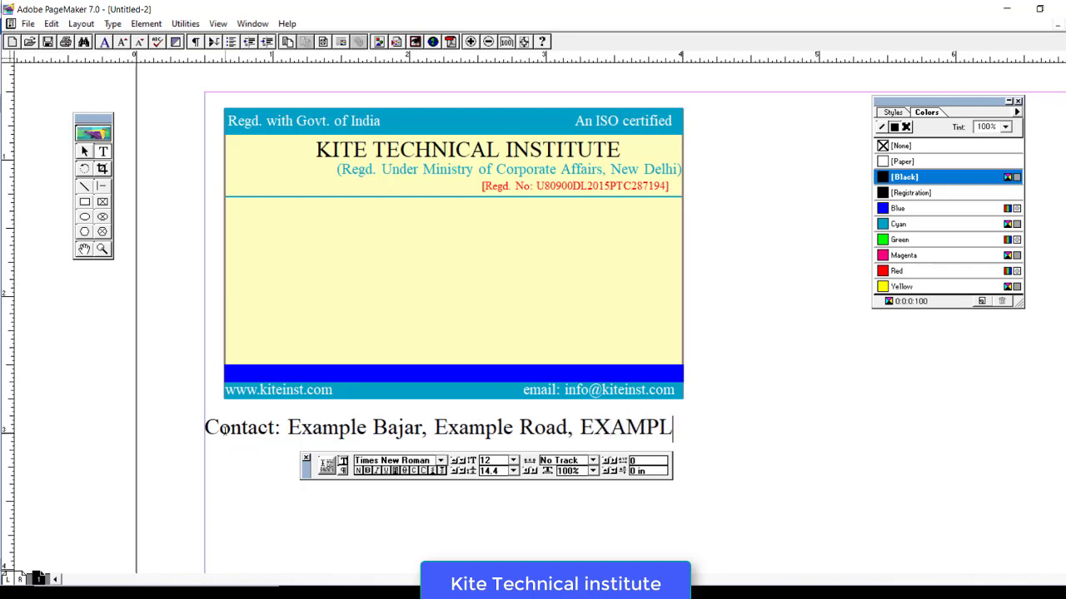
pyautogui.hotkey('ctrl', 'a')
pyautogui.hotkey('ctrl', 'shift', ',')
pyautogui.hotkey('ctrl', 'shift', ',')
pyautogui.hotkey('ctrl', 'shift', ',')
pyautogui.hotkey('ctrl', 'shift', ',')
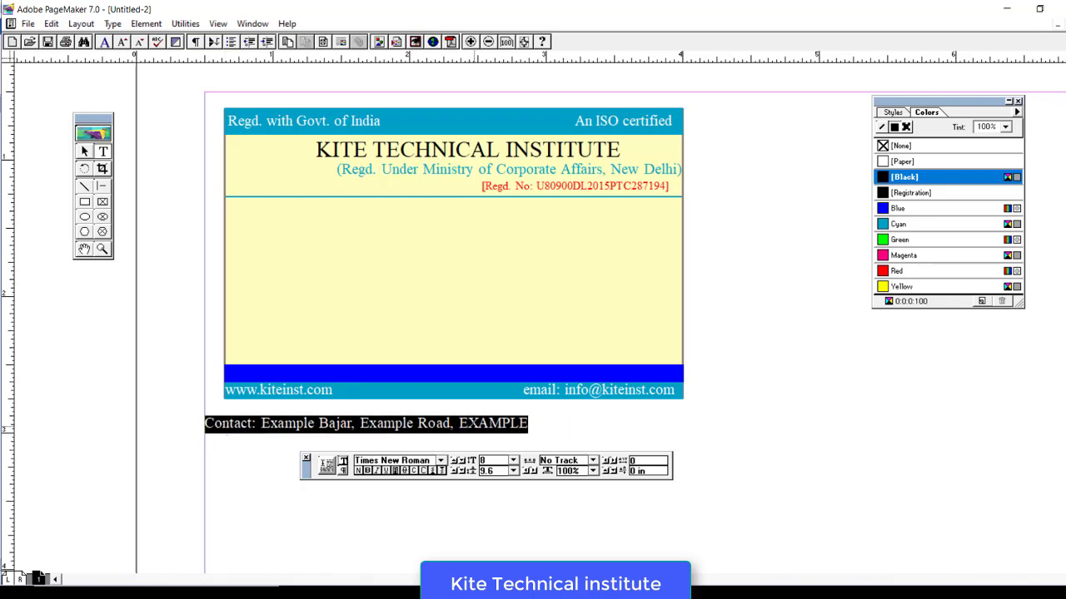
# - Shrink the contact line one more point and move it onto the blue bar
pyautogui.hotkey('ctrl', 'shift', ',')
pyautogui.click(84, 152)
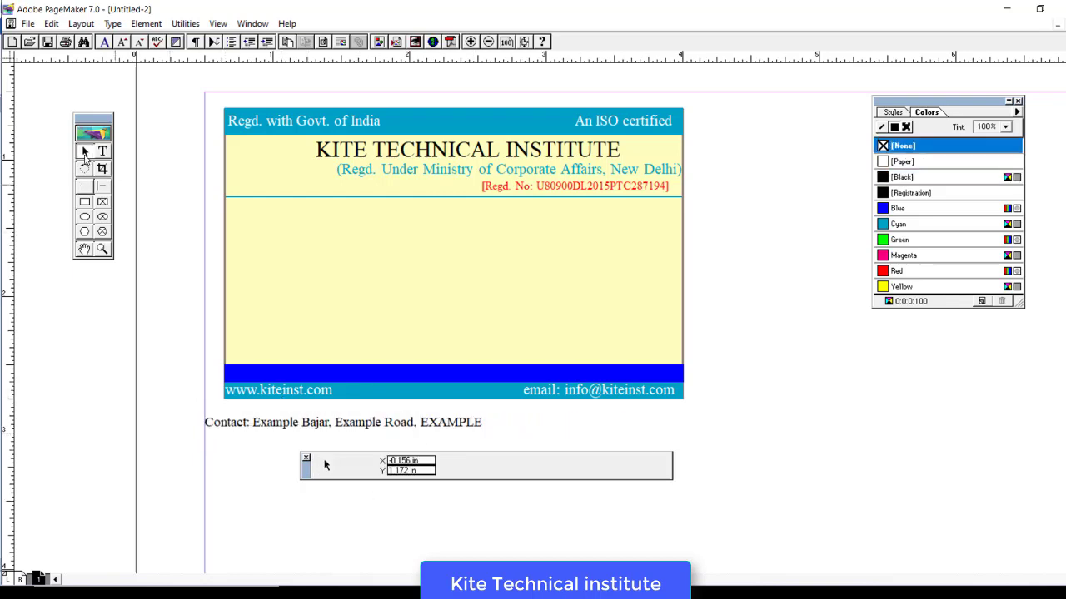
pyautogui.click(331, 424)
pyautogui.moveTo(205, 419); pyautogui.dragTo(680, 391)
# - Colour the Contact text [Paper] white and nudge the block right toward centre
pyautogui.click(107, 155)
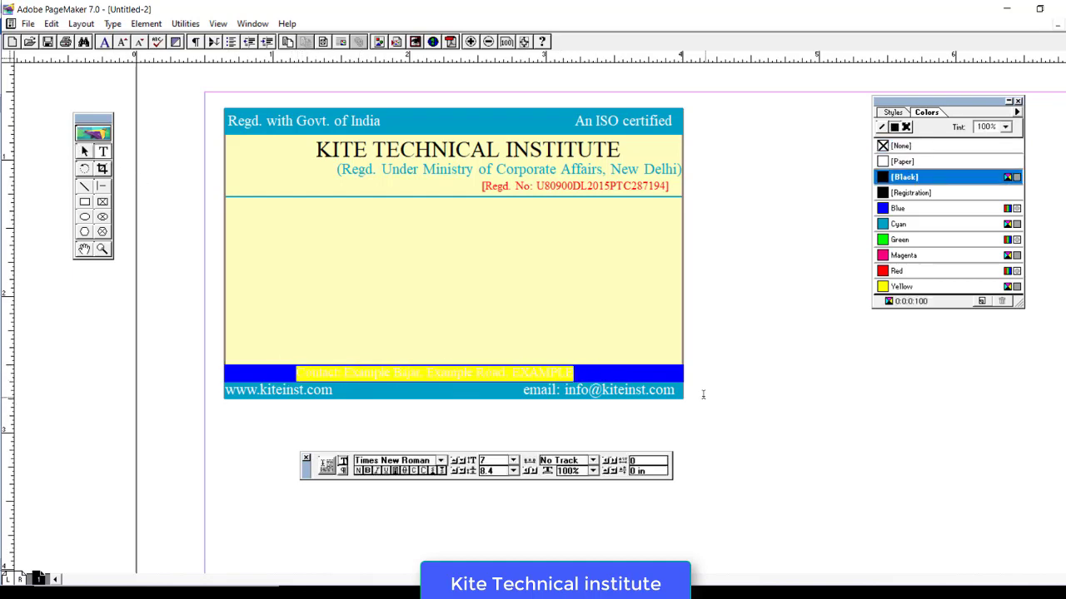
pyautogui.click(885, 163)
pyautogui.click(623, 377)
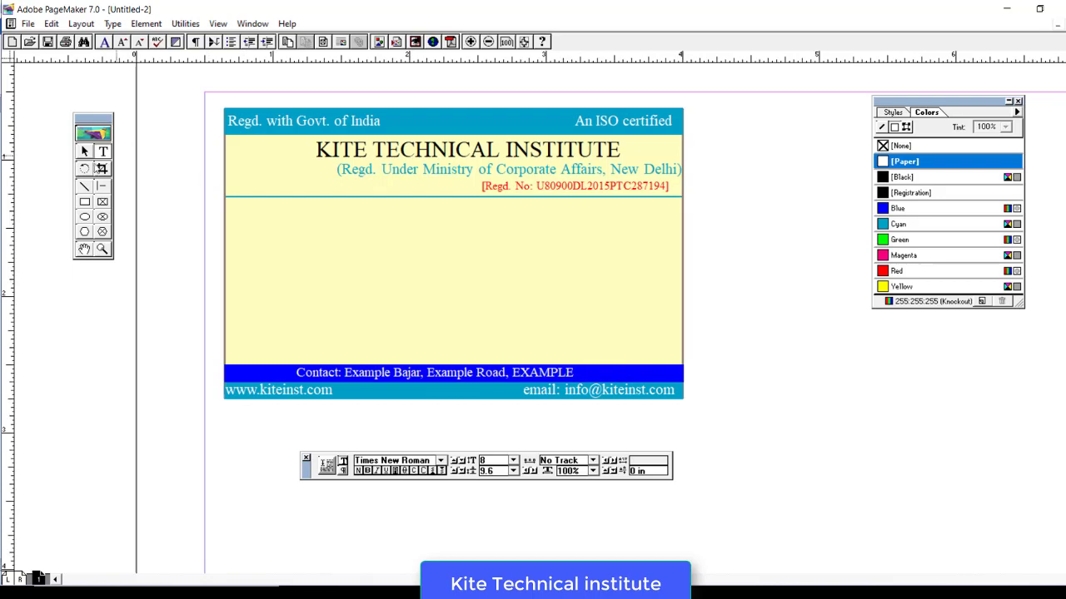
pyautogui.click(84, 152)
pyautogui.click(386, 376)
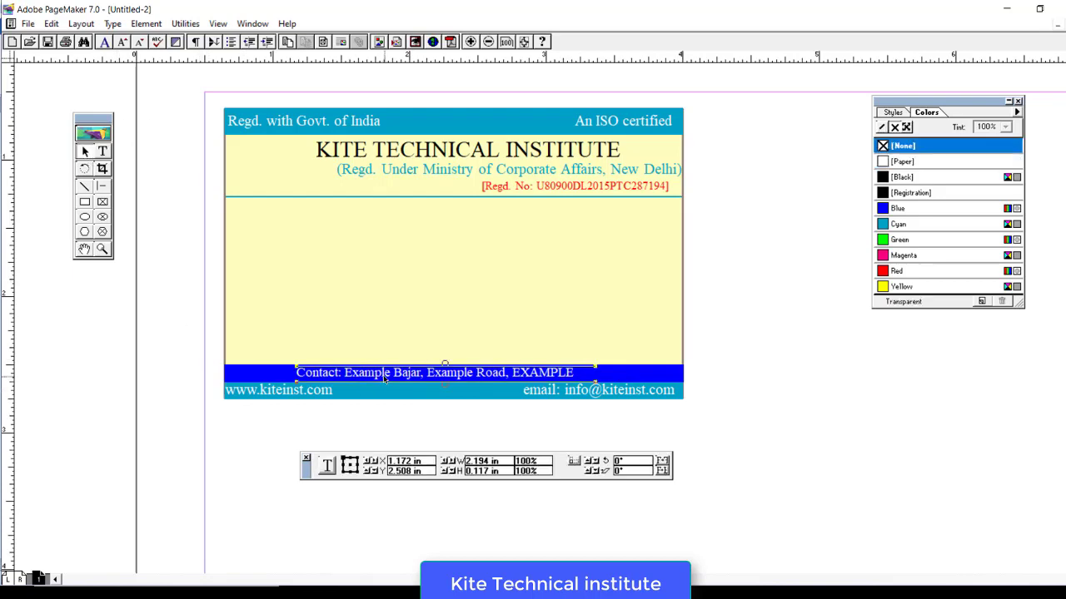
pyautogui.press('Right')
pyautogui.press('Right')
pyautogui.press('Right')
pyautogui.press('Right')
pyautogui.press('Right')
pyautogui.press('Right')
pyautogui.press('Right')
pyautogui.press('Right')
pyautogui.press('Right')
pyautogui.press('Right')
pyautogui.press('Right')
pyautogui.press('Right')
pyautogui.press('Right')
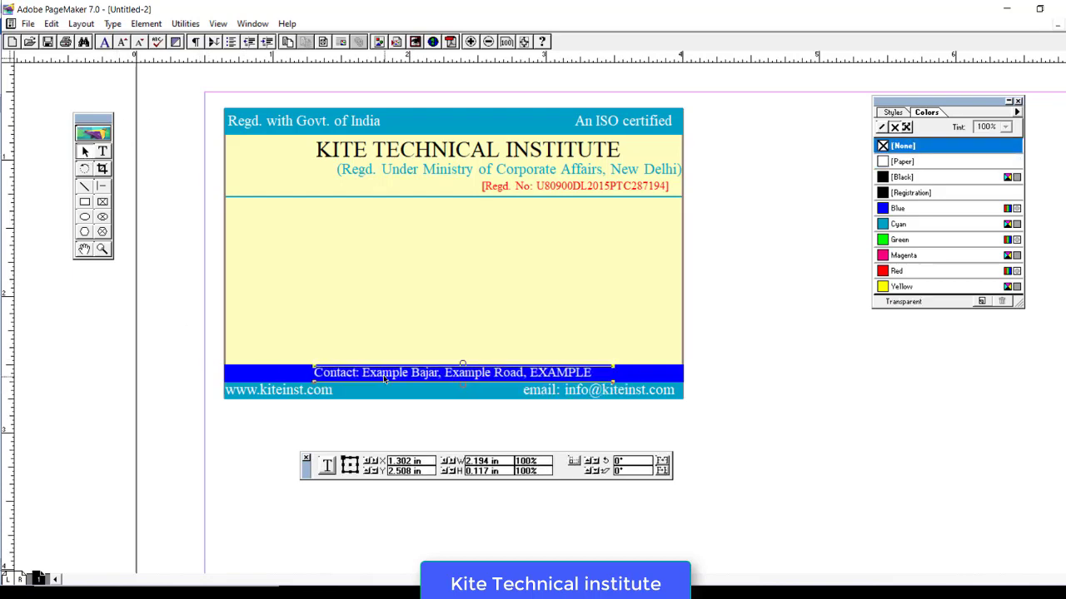
pyautogui.click(102, 151)
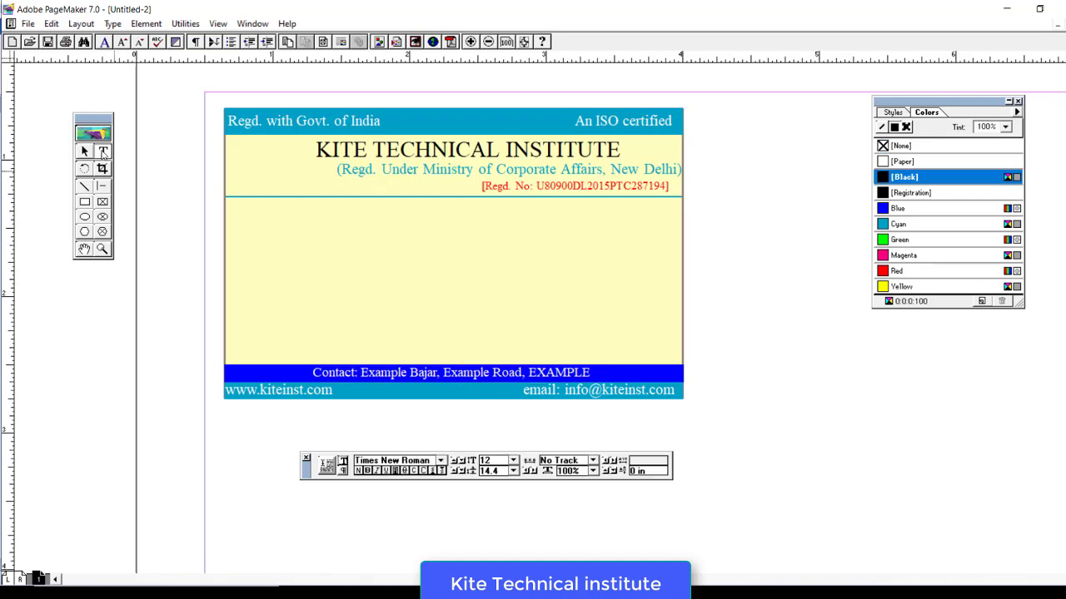
# - Type the labels Name :, S/o :, D.o.b :, Course :, Vallid : and Roll no below the header
pyautogui.click(235, 215)
pyautogui.write('Name')
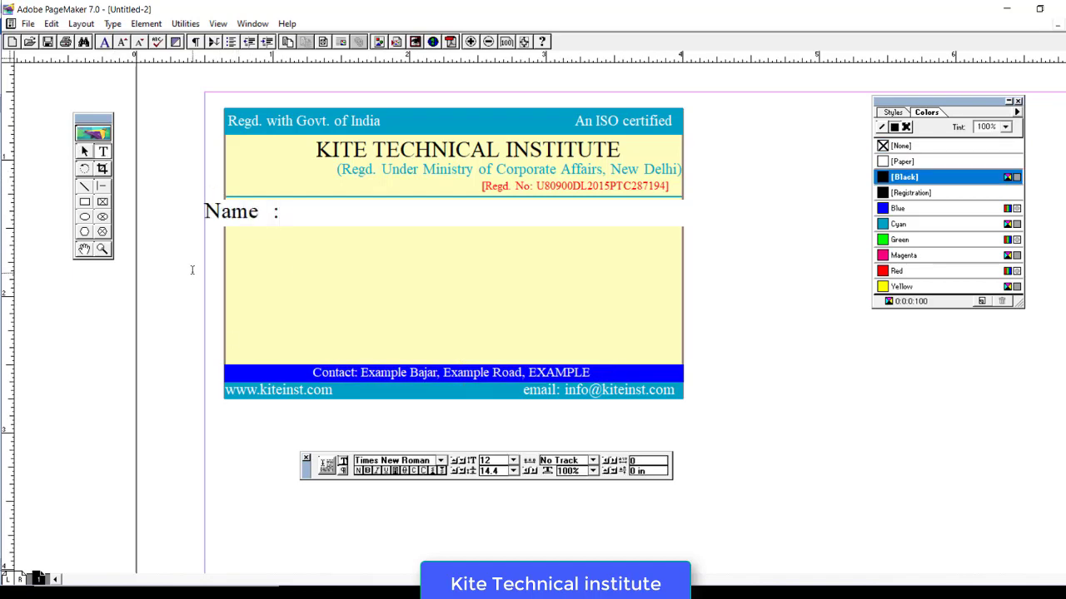
pyautogui.write('  :')
pyautogui.press('Return')
pyautogui.write('S/o')
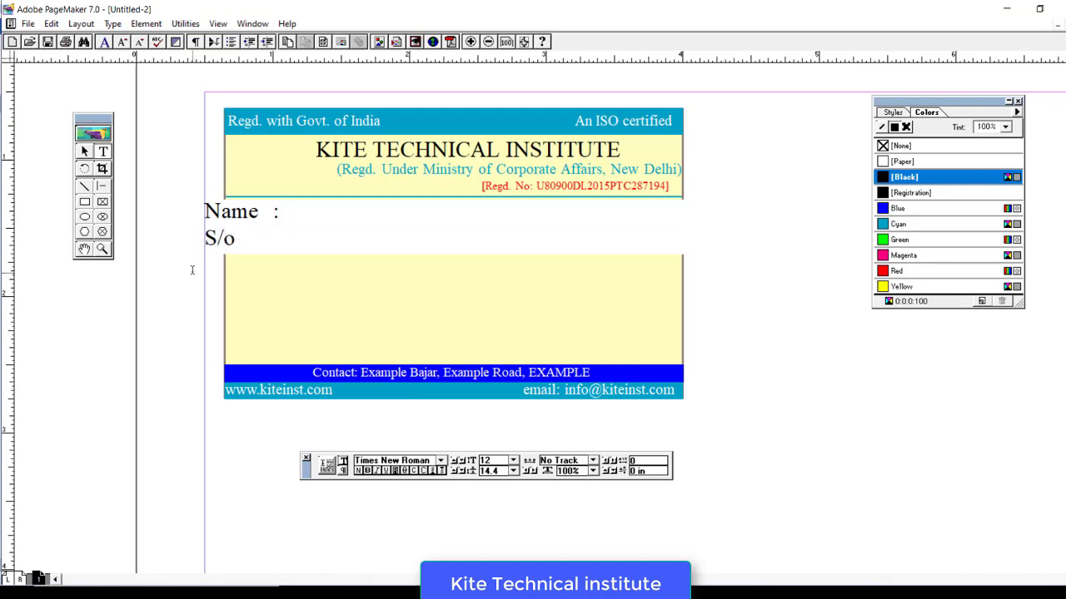
pyautogui.write(' : D')
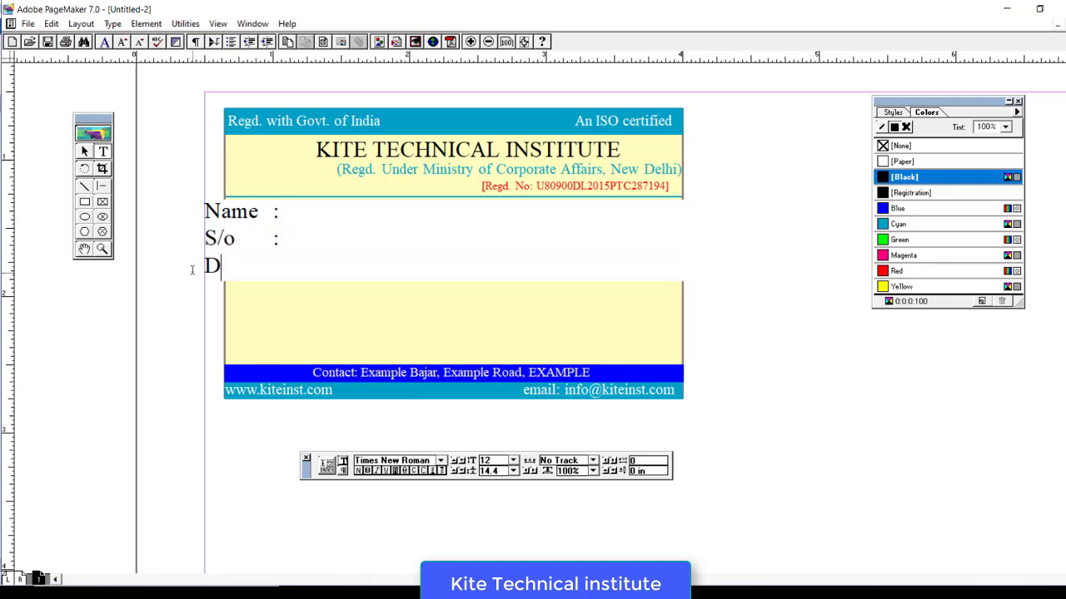
pyautogui.write('.o.b :')
pyautogui.press('Return')
pyautogui.write('Course : ')
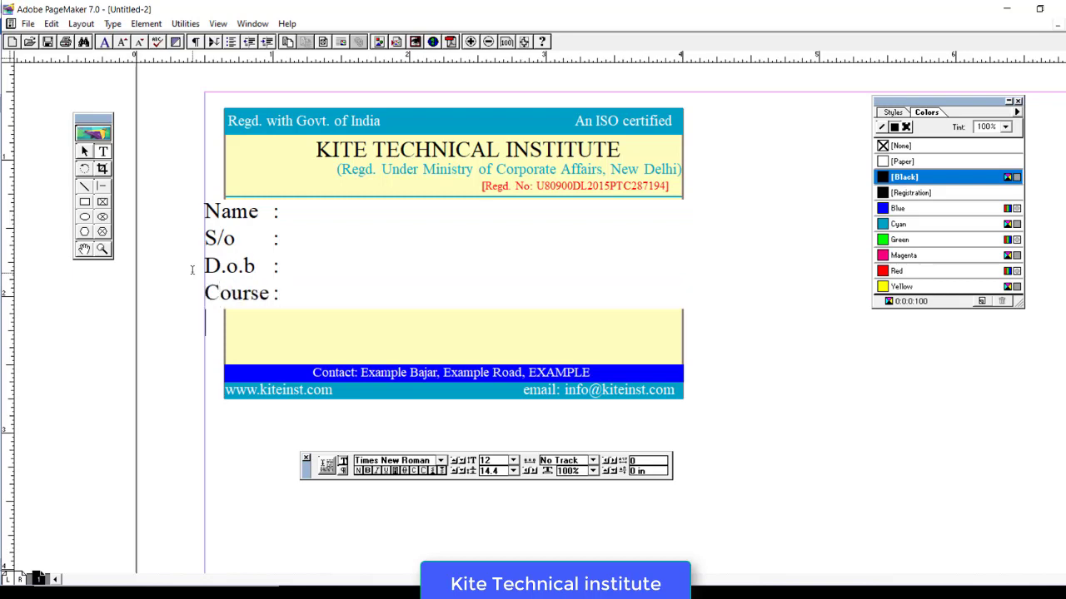
pyautogui.write('Vallid  : ')
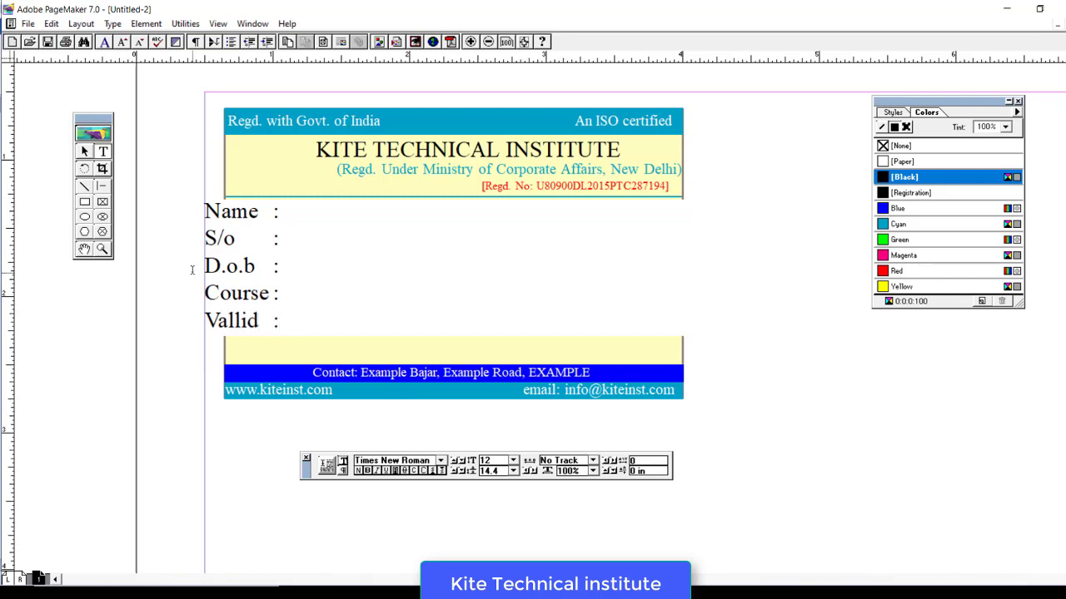
pyautogui.write('Roll no:')
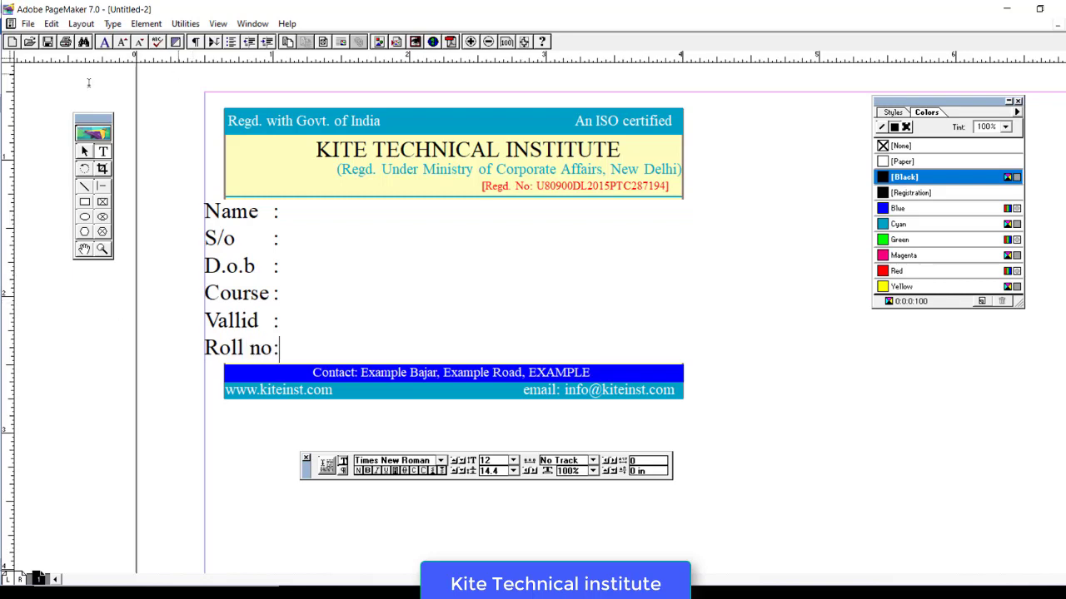
# - Narrow the labels text block and move it into the yellow area
pyautogui.click(84, 150)
pyautogui.click(211, 218)
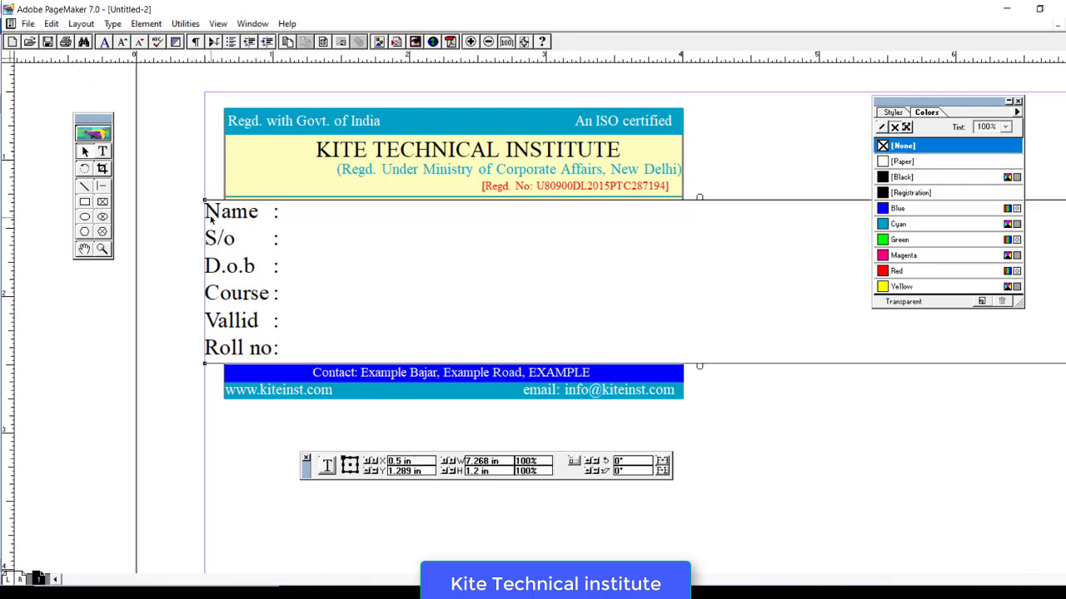
pyautogui.moveTo(204, 203); pyautogui.dragTo(790, 188)
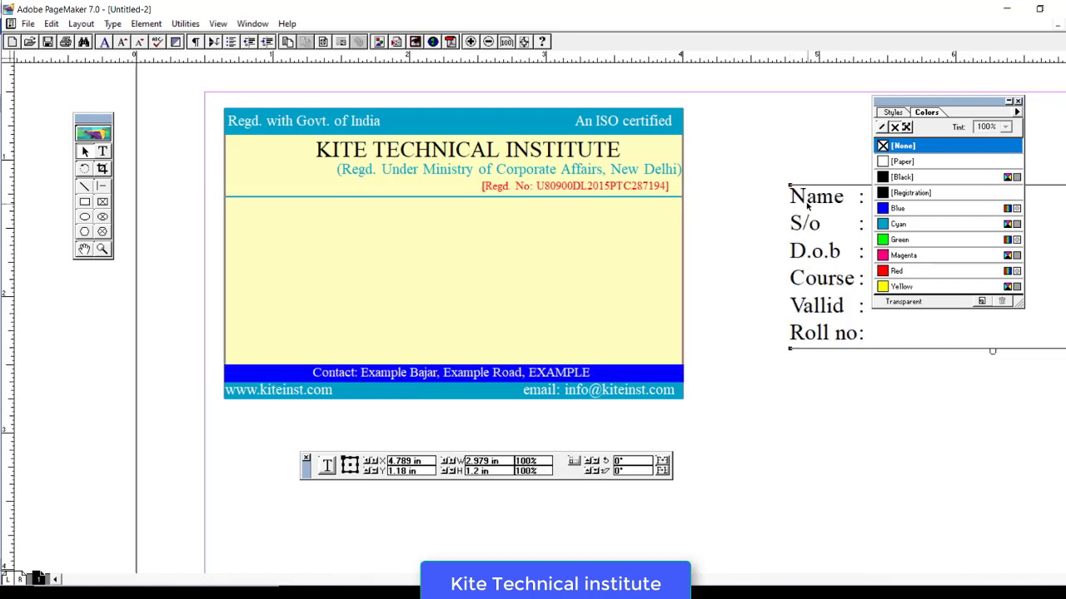
pyautogui.moveTo(466, 316); pyautogui.dragTo(235, 206)
# - Set all the label lines from Name to Roll no to 10 pt
pyautogui.hotkey('ctrl', 'z')
pyautogui.hotkey('ctrl', 'z')
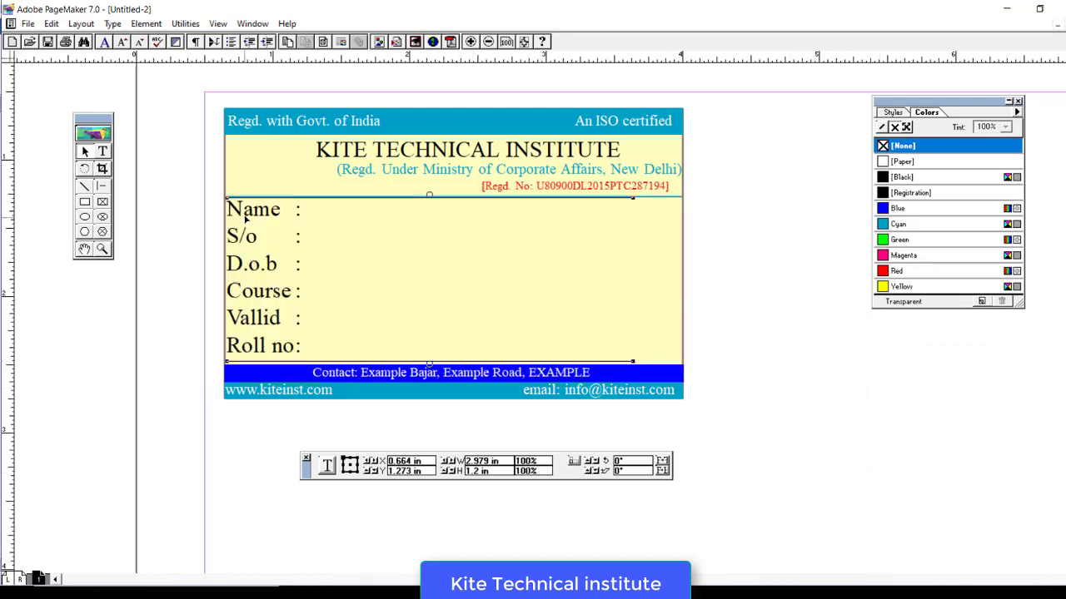
pyautogui.hotkey('shift', 'F4')
pyautogui.moveTo(225, 204); pyautogui.dragTo(333, 351)
pyautogui.click(512, 460)
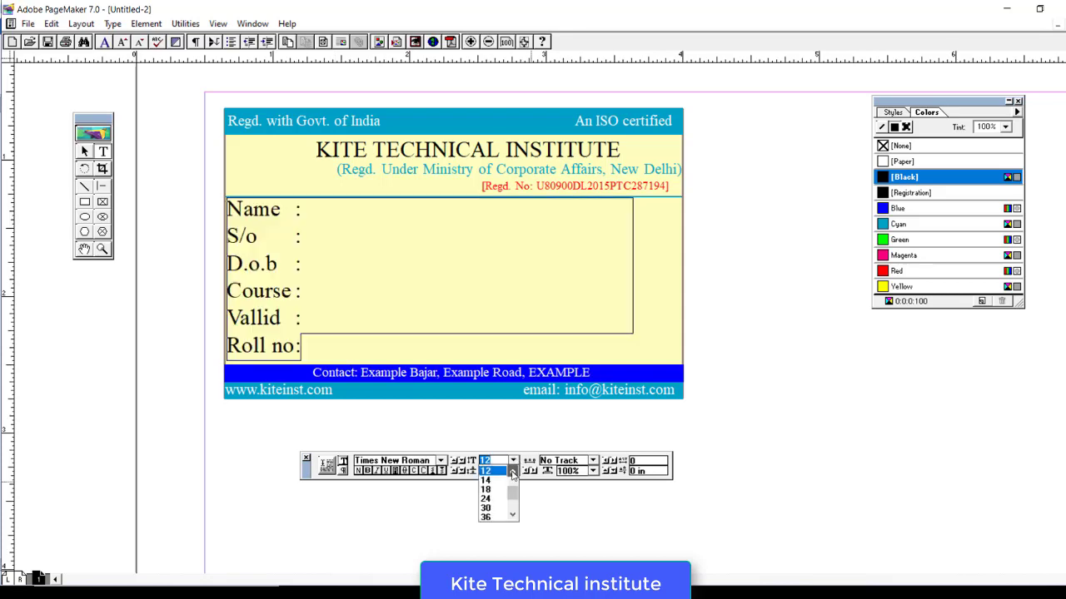
pyautogui.click(493, 480)
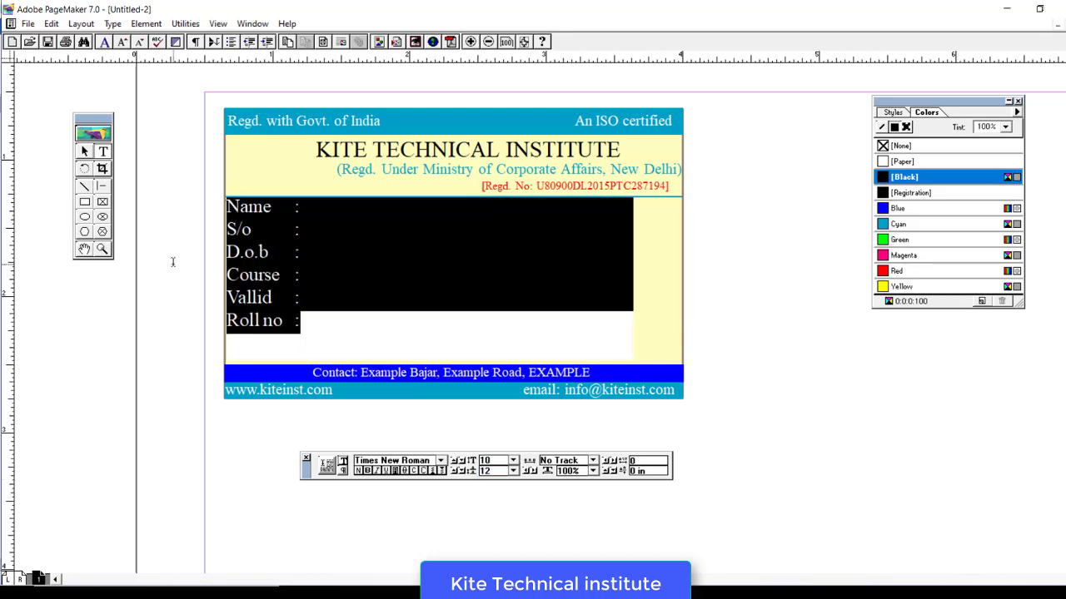
# - Nudge the labels block into position and reselect the six label lines
pyautogui.hotkey('shift', 'F1')
pyautogui.click(265, 299)
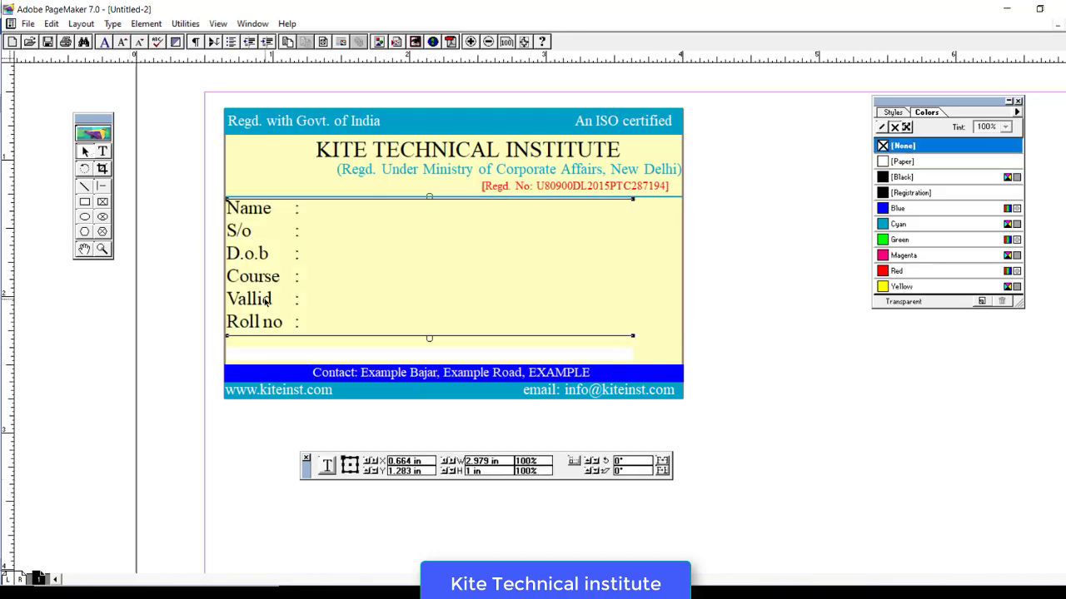
pyautogui.moveTo(259, 298); pyautogui.dragTo(265, 303)
pyautogui.press('Left')
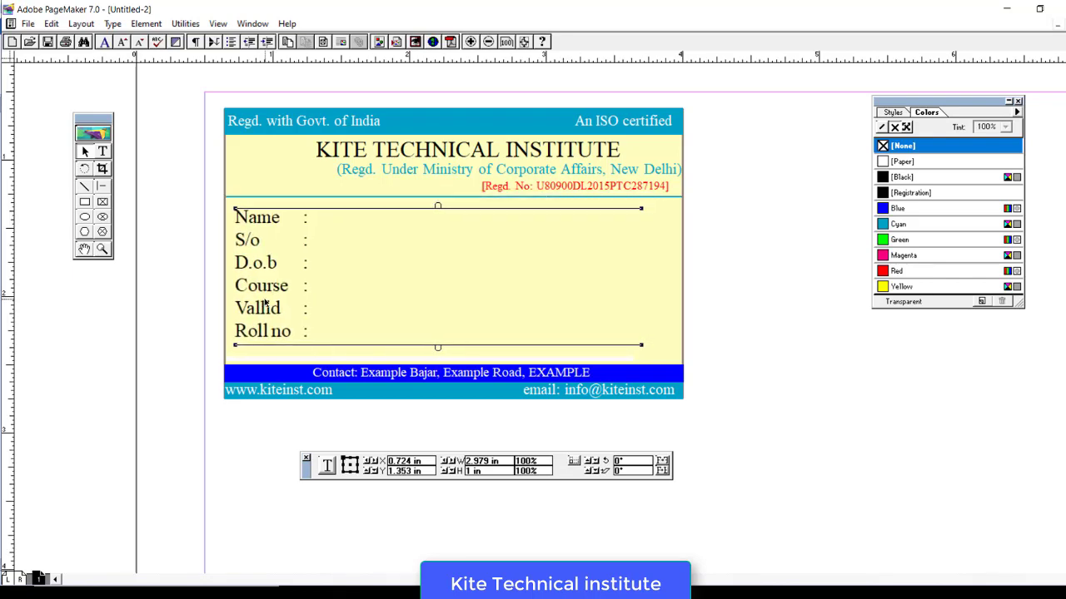
pyautogui.press('Left')
pyautogui.click(103, 152)
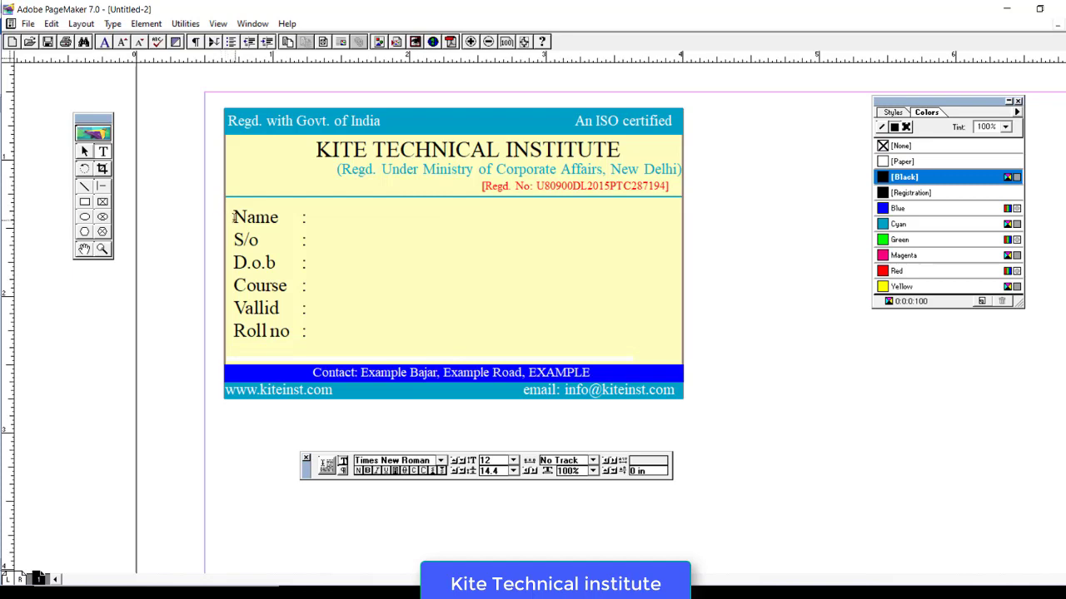
pyautogui.moveTo(233, 217); pyautogui.dragTo(306, 333)
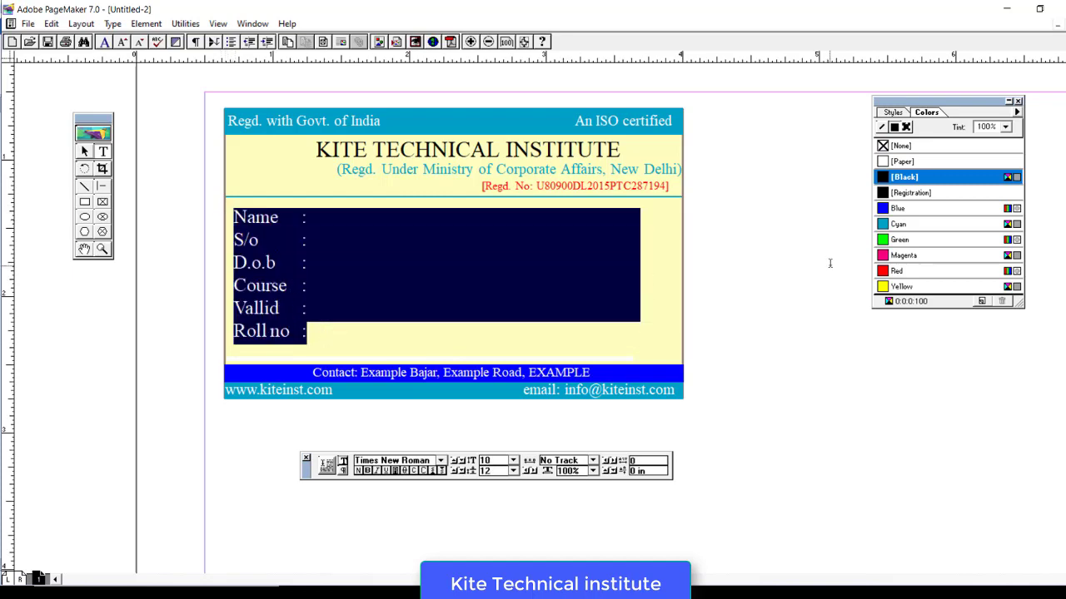
# - Colour the labels Cyan, then redefine Cyan as DIC 182p from the DIC COLOR GUIDE SPOT library
pyautogui.click(889, 228)
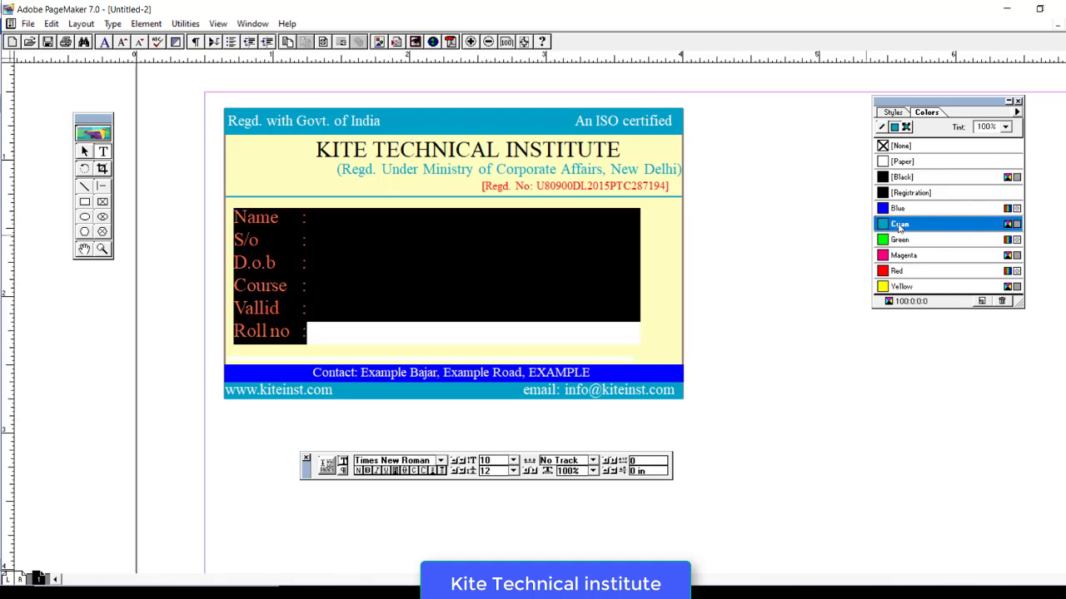
pyautogui.doubleClick(898, 223)
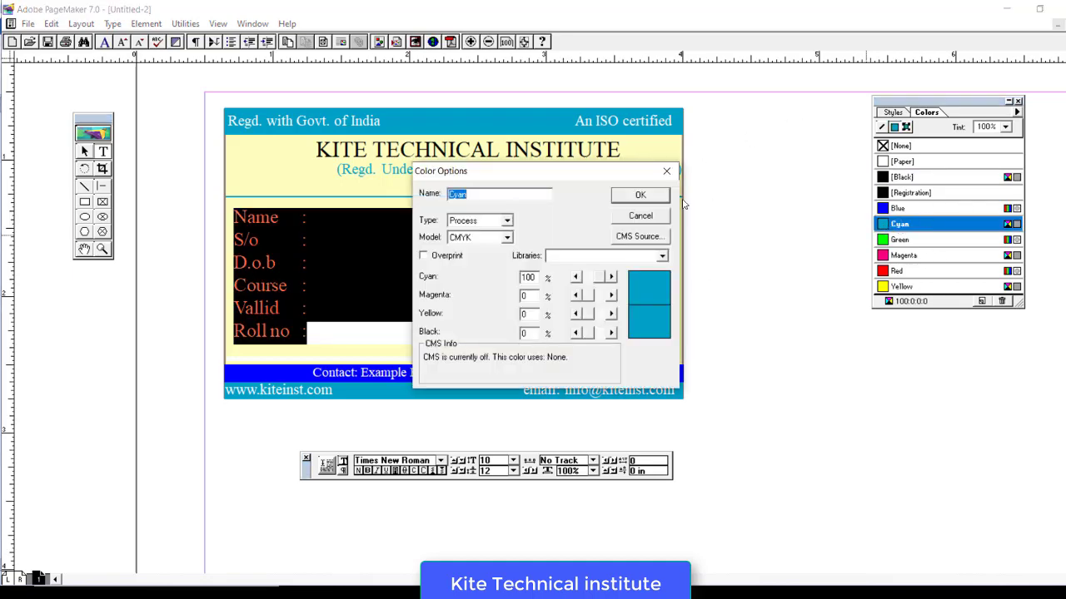
pyautogui.click(507, 238)
pyautogui.click(570, 214)
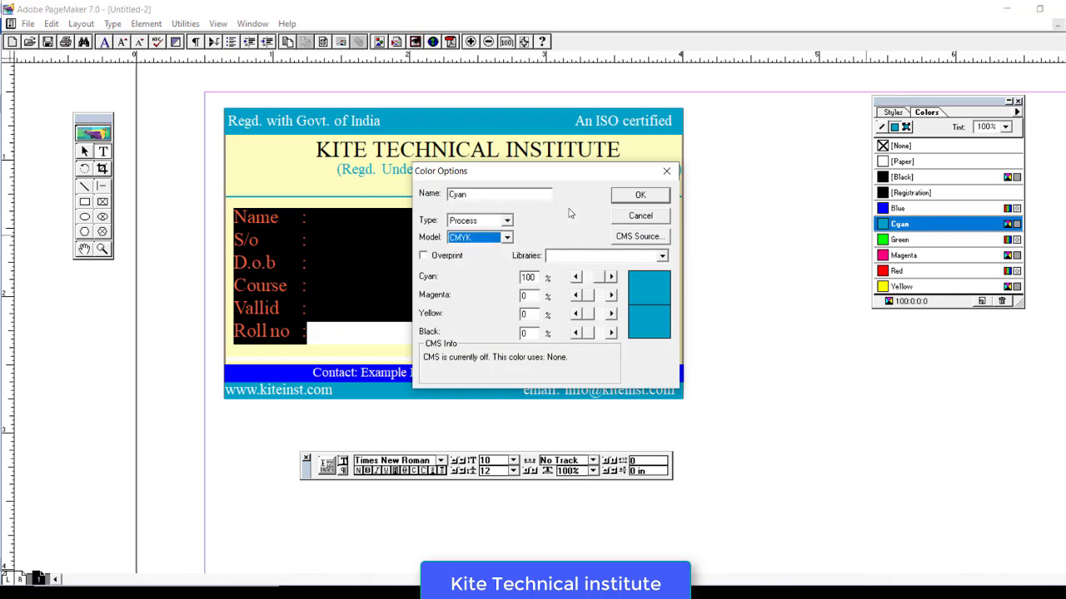
pyautogui.click(602, 259)
pyautogui.click(595, 271)
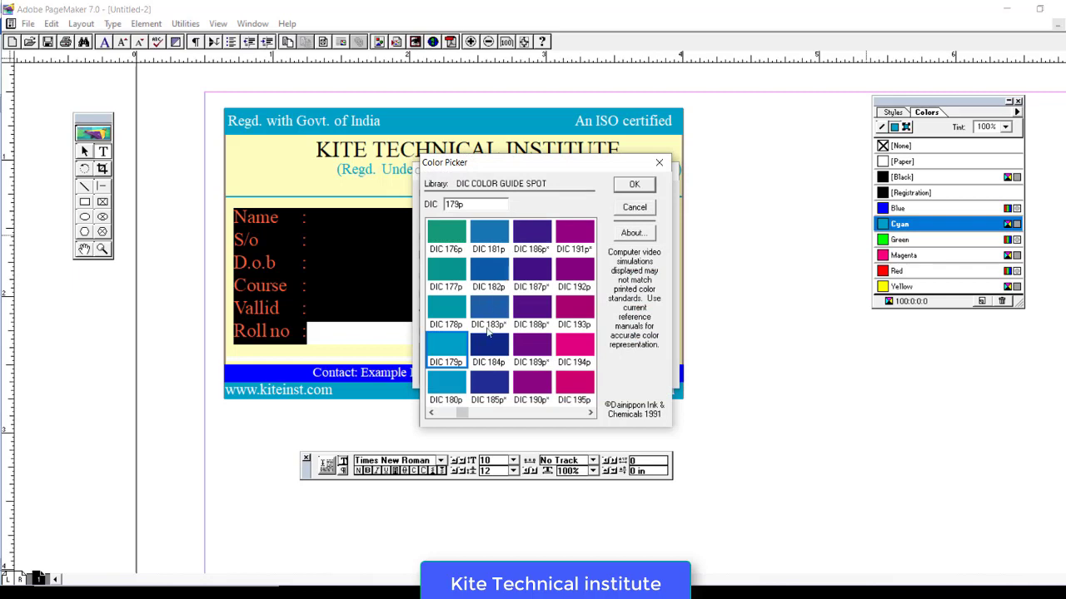
pyautogui.click(489, 274)
pyautogui.click(634, 184)
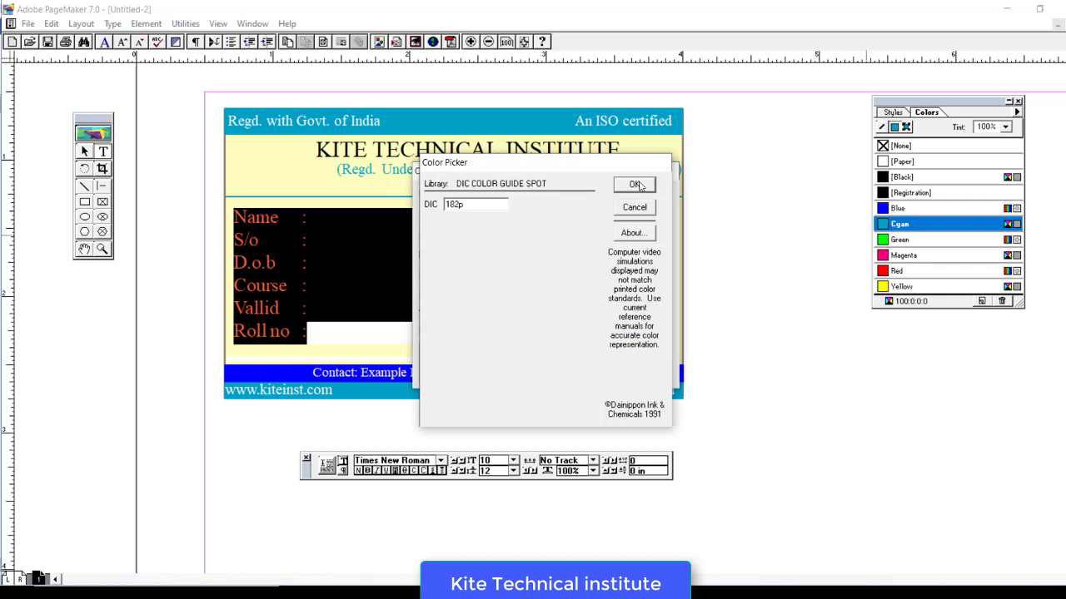
pyautogui.click(641, 197)
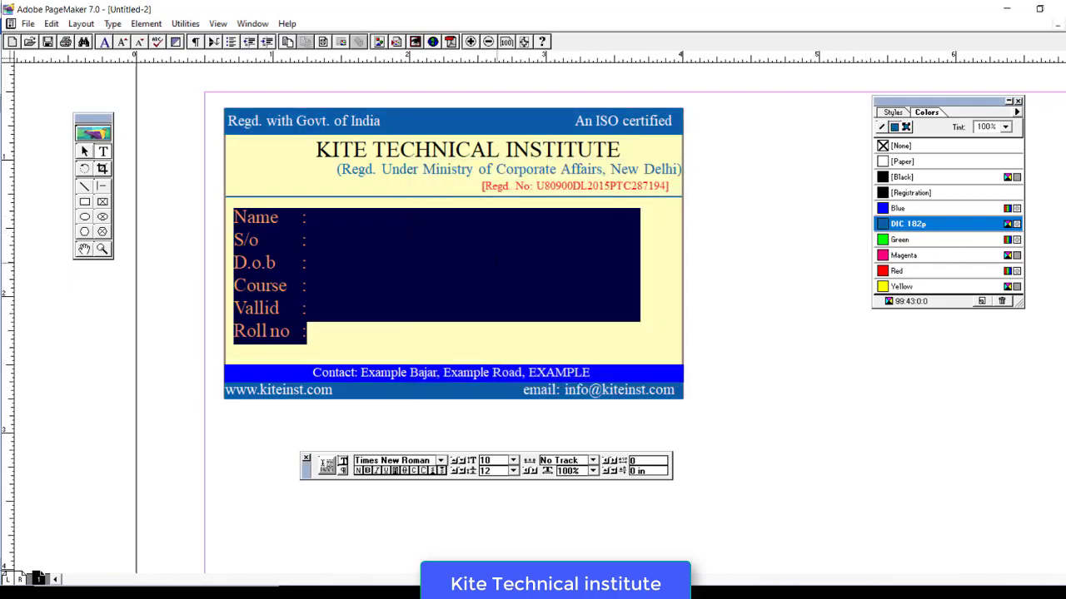
pyautogui.click(327, 283)
pyautogui.click(85, 152)
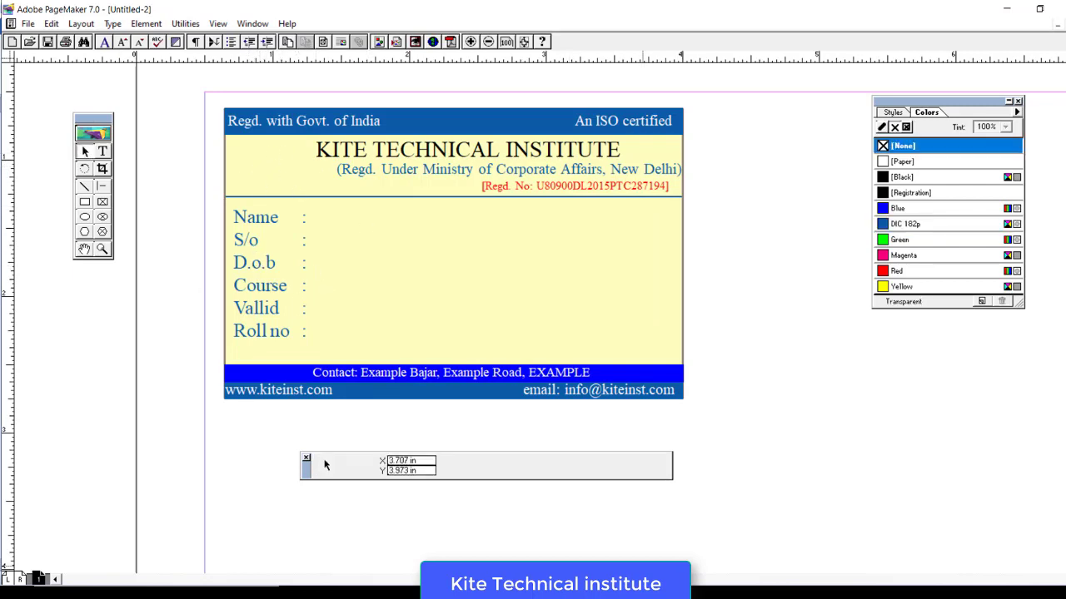
# - Add the note 'For ADD logo and Photo File --------- Place (Ctrl + D)' in Notepad, then return to PageMaker
pyautogui.hotkey('alt', 'Tab')
pyautogui.press('Return')
pyautogui.write('F')
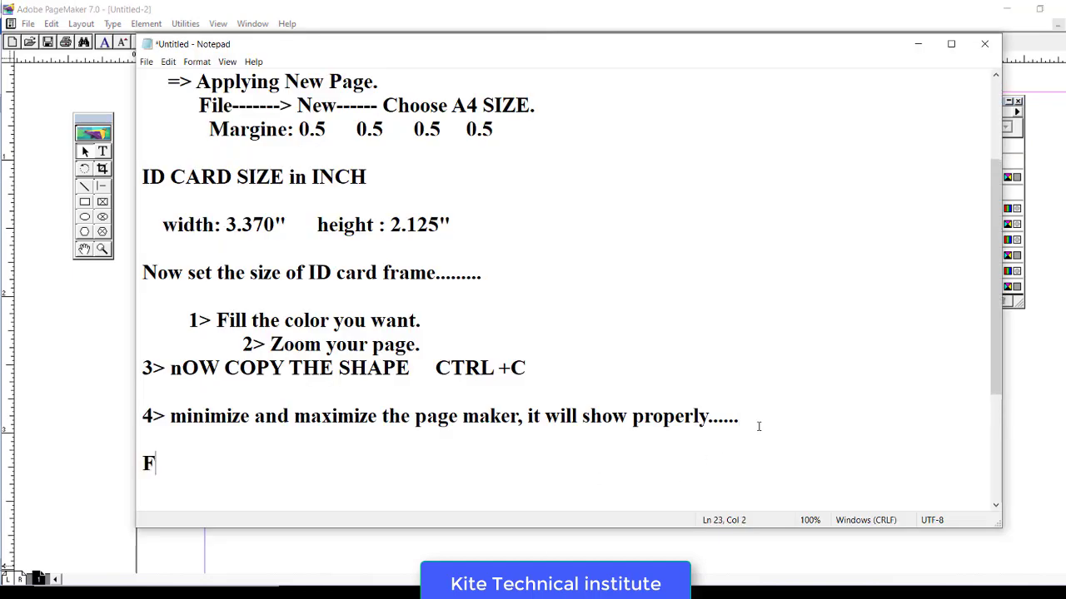
pyautogui.write('or ADD logo ')
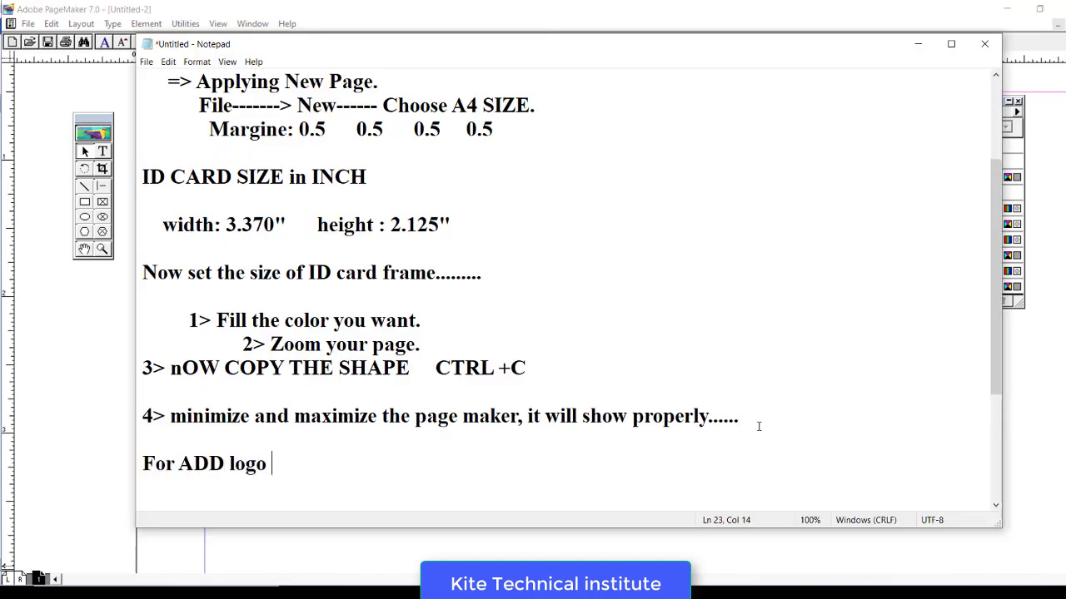
pyautogui.write('and Photo')
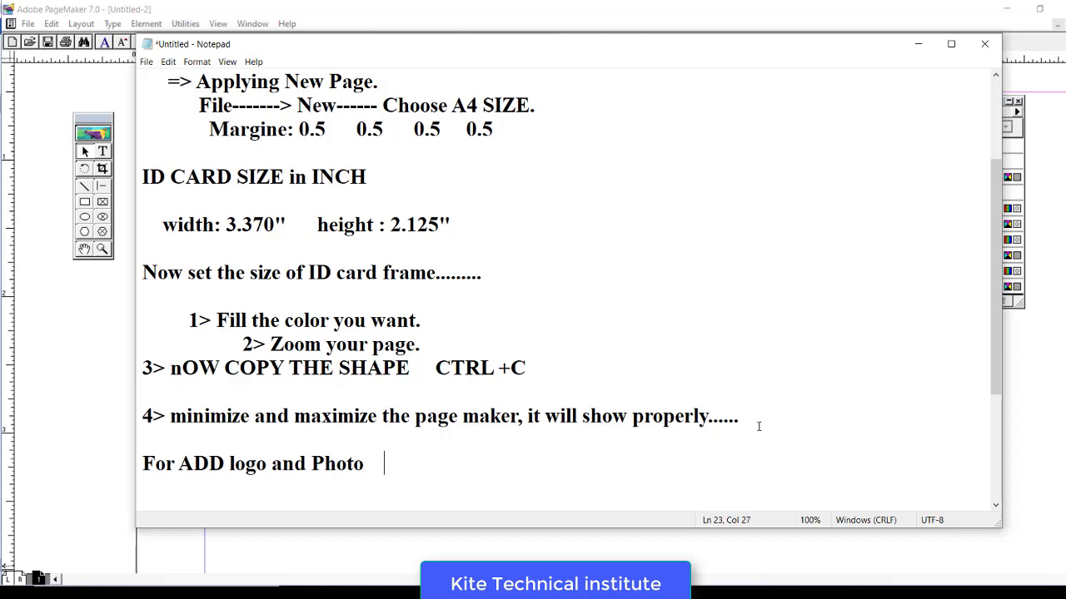
pyautogui.write('     File --------- Place')
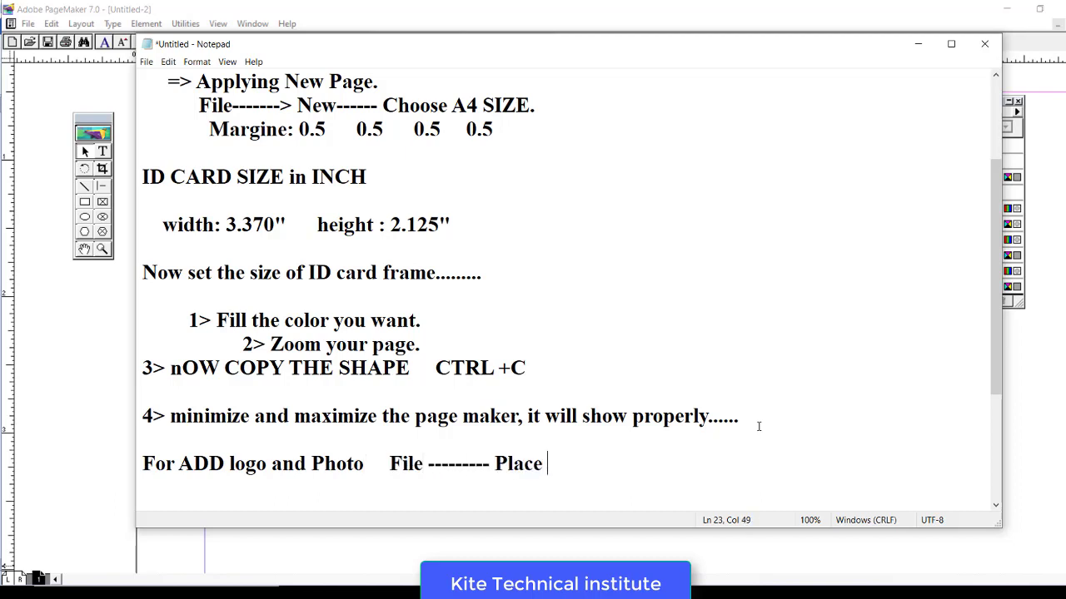
pyautogui.write('  ()')
pyautogui.write('Ctrl +   D')
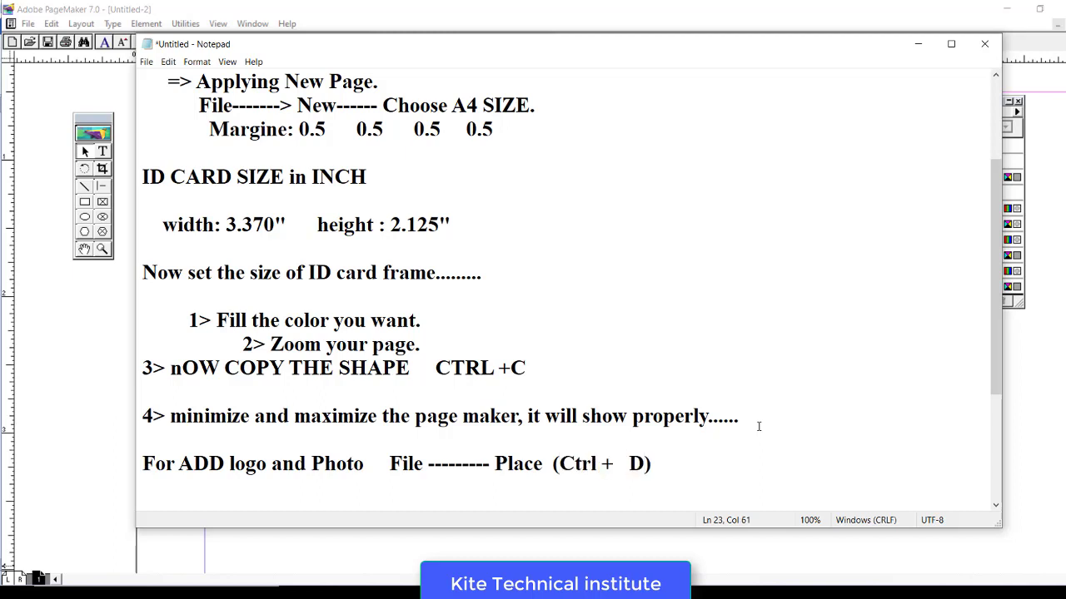
pyautogui.click(40, 367)
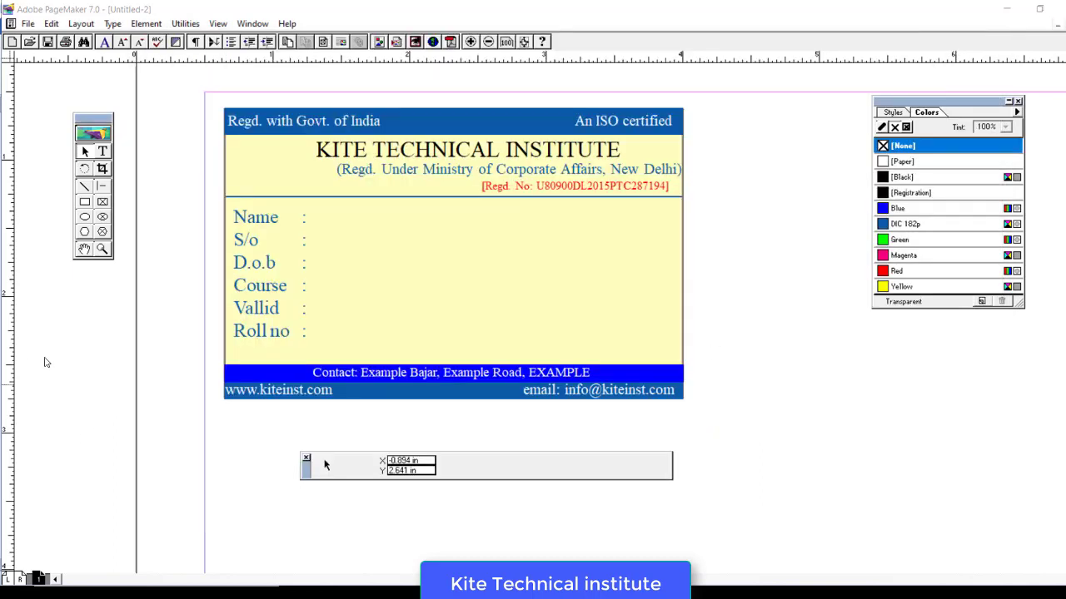
# - Place download (1).jpg from the youtube data folder at the card's top-left
pyautogui.click(27, 24)
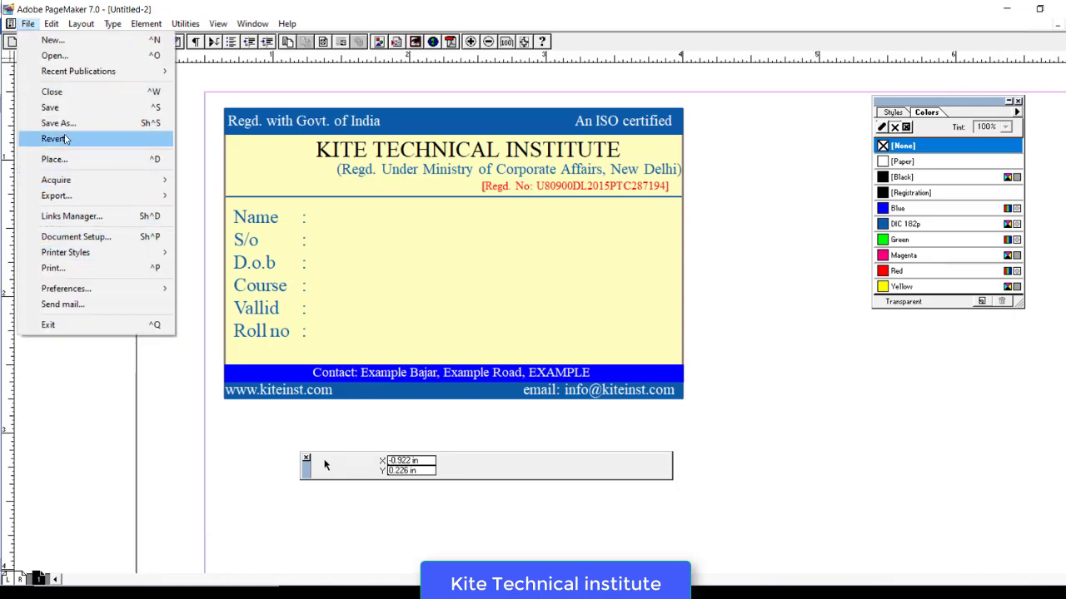
pyautogui.click(59, 164)
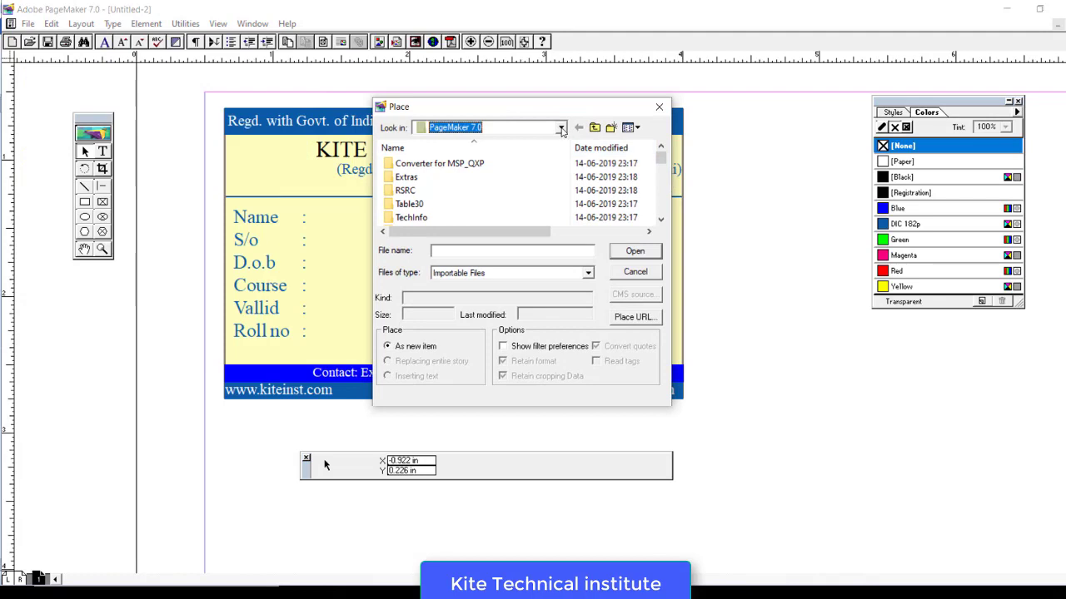
pyautogui.click(560, 127)
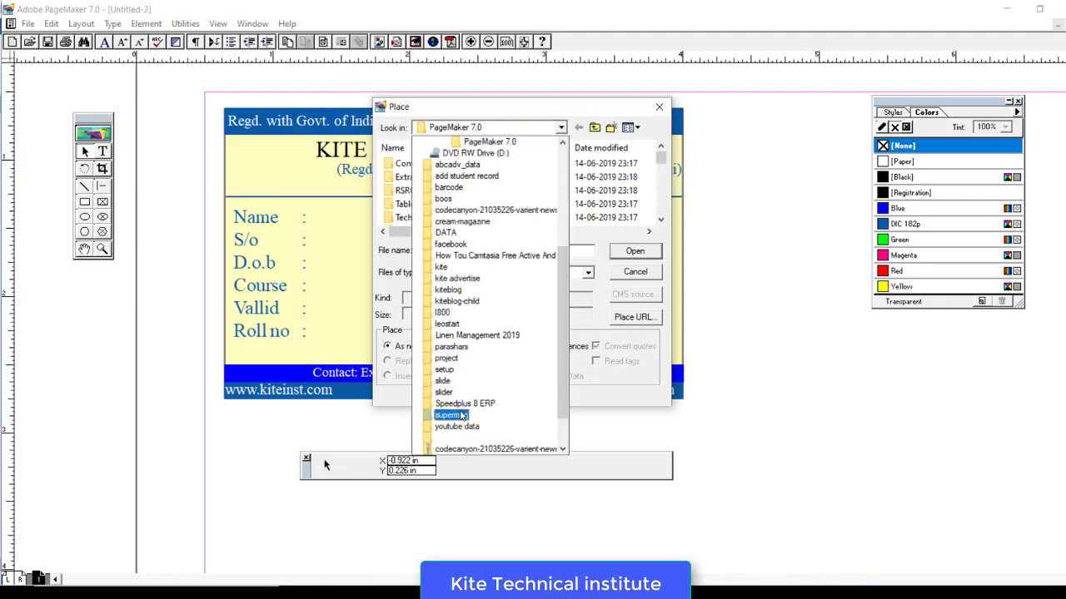
pyautogui.click(456, 426)
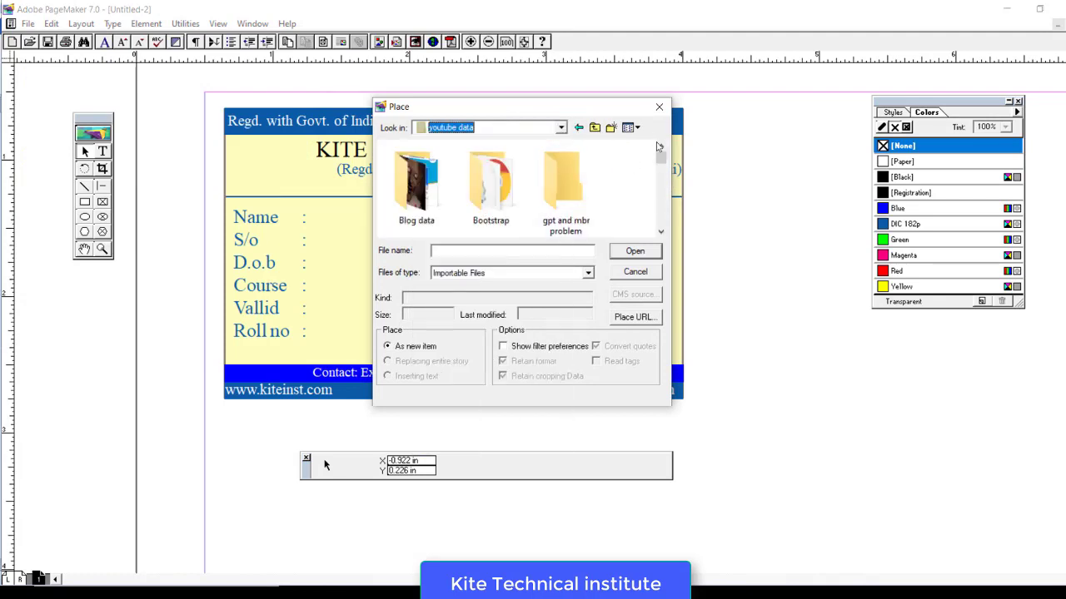
pyautogui.click(661, 232)
pyautogui.click(661, 232)
pyautogui.click(661, 232)
pyautogui.click(661, 232)
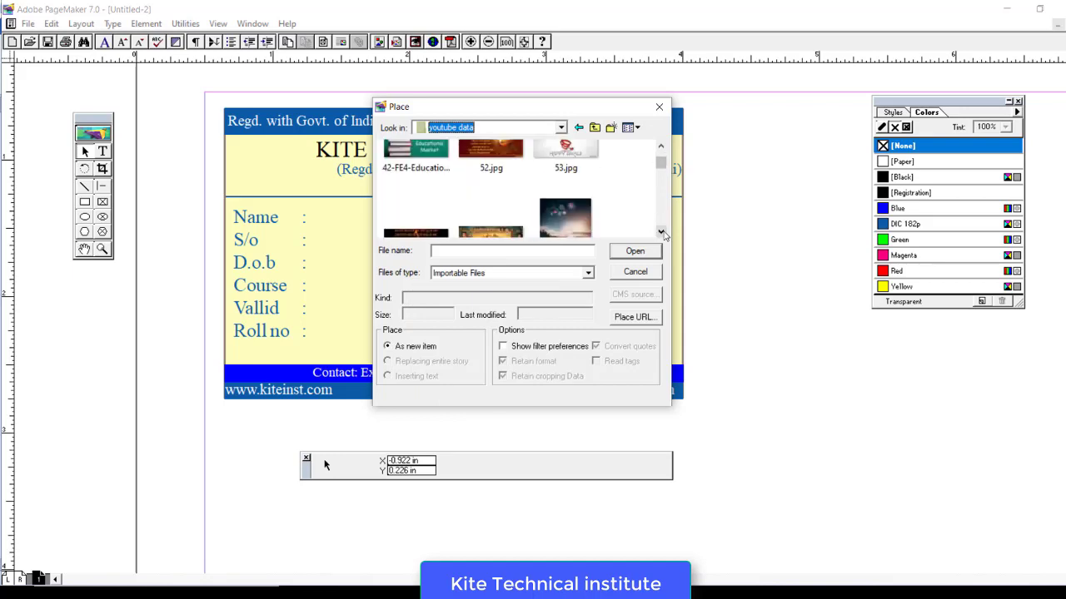
pyautogui.click(661, 232)
pyautogui.click(661, 233)
pyautogui.click(661, 232)
pyautogui.click(661, 232)
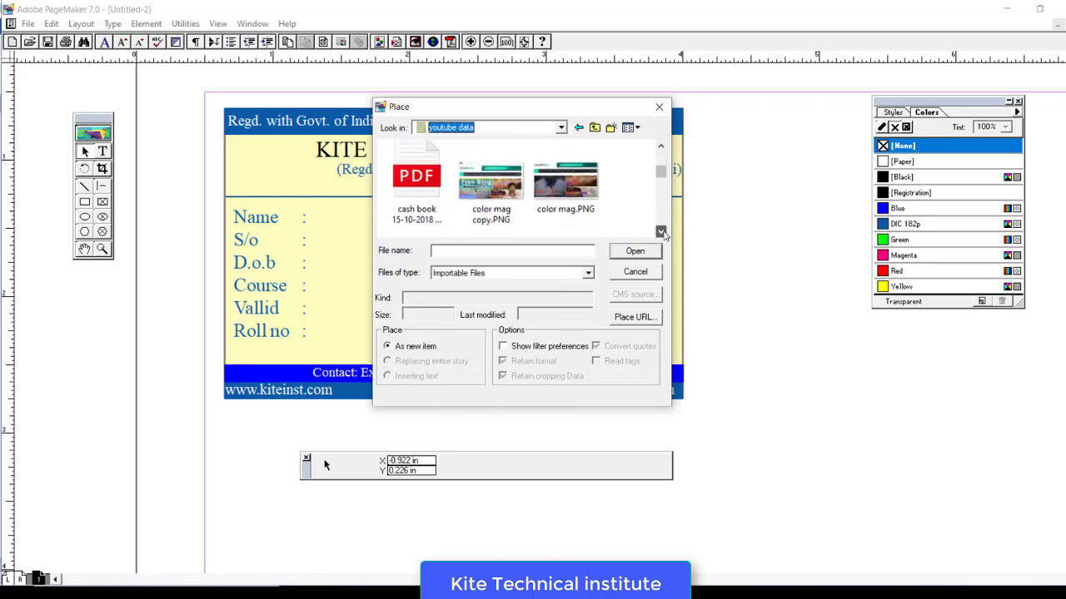
pyautogui.click(661, 232)
pyautogui.doubleClick(560, 193)
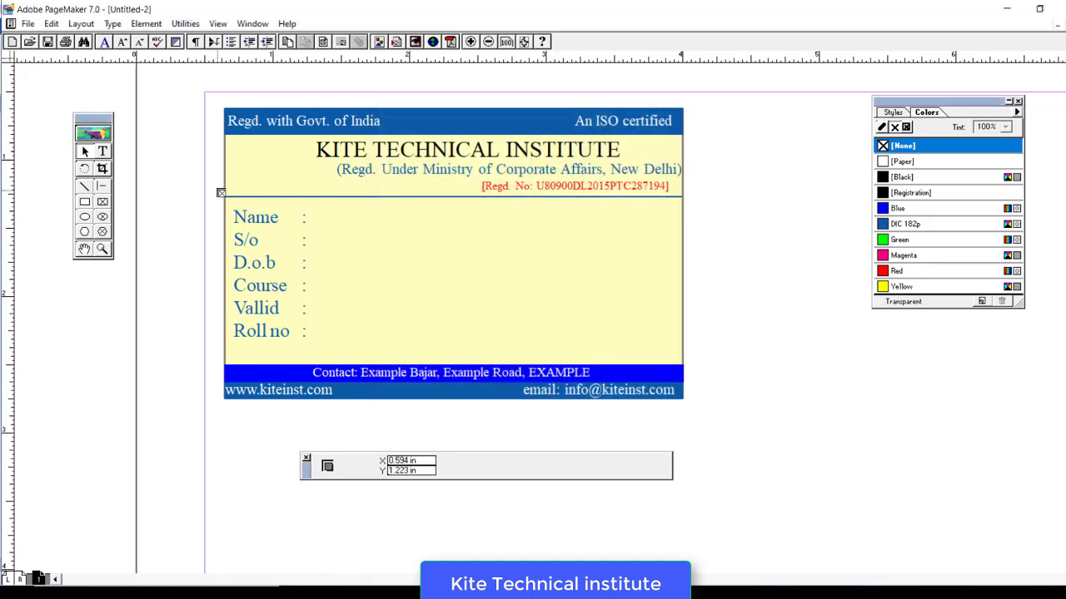
pyautogui.moveTo(243, 138); pyautogui.dragTo(296, 193)
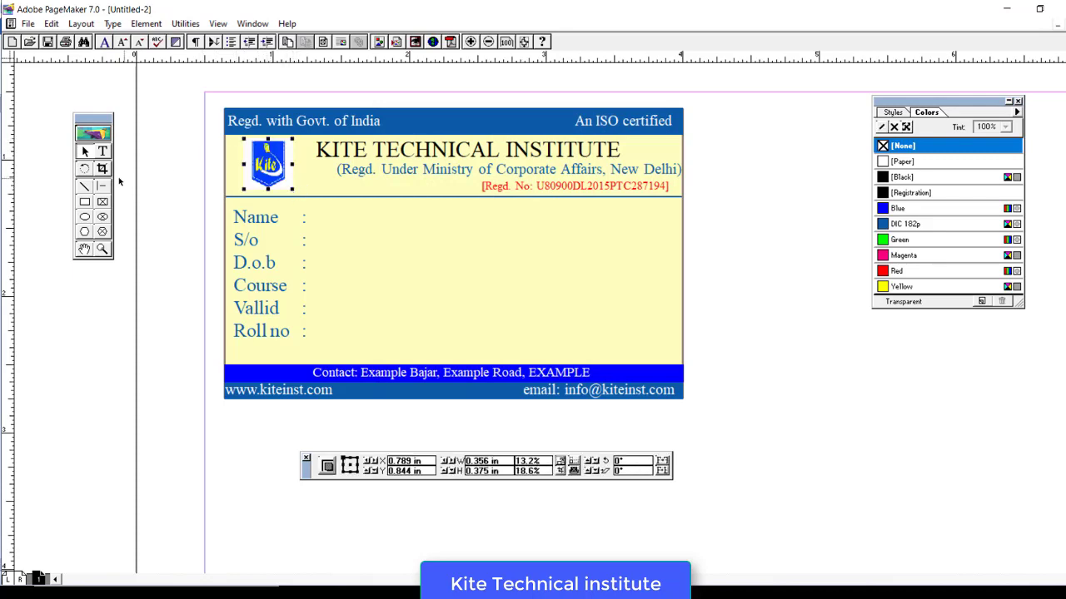
# - Crop the logo's left and bottom edges, then enlarge it to fit beside the institute name
pyautogui.click(103, 168)
pyautogui.moveTo(244, 164); pyautogui.dragTo(267, 143)
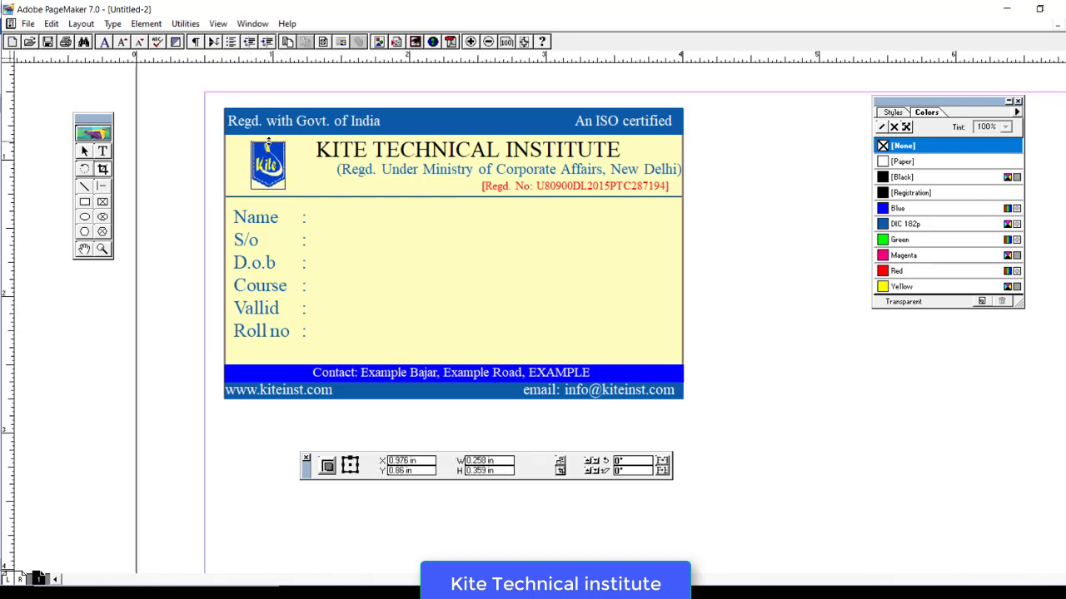
pyautogui.moveTo(270, 192); pyautogui.dragTo(268, 189)
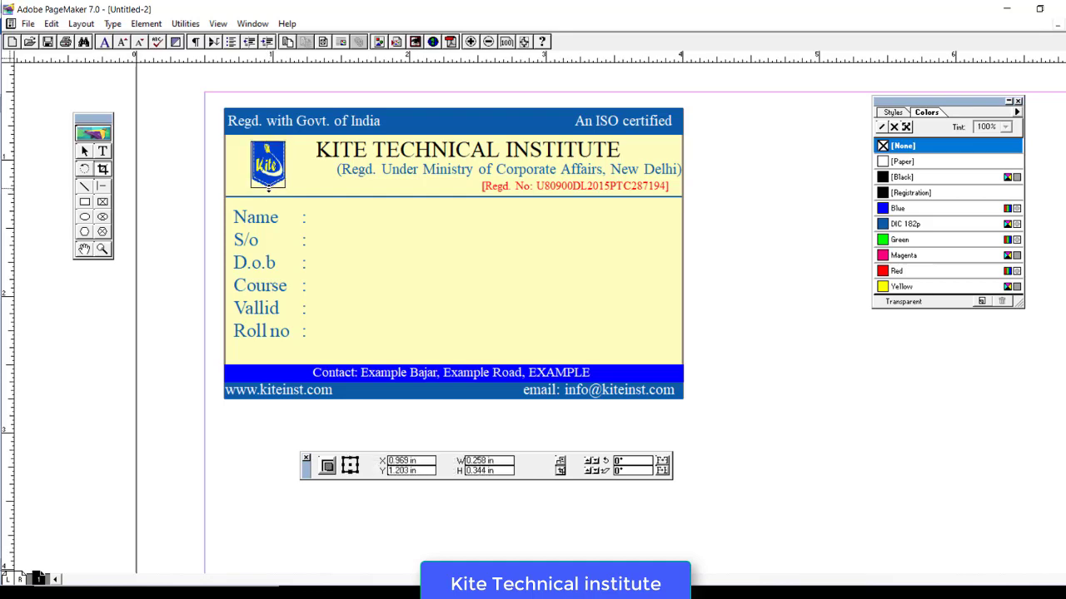
pyautogui.click(84, 151)
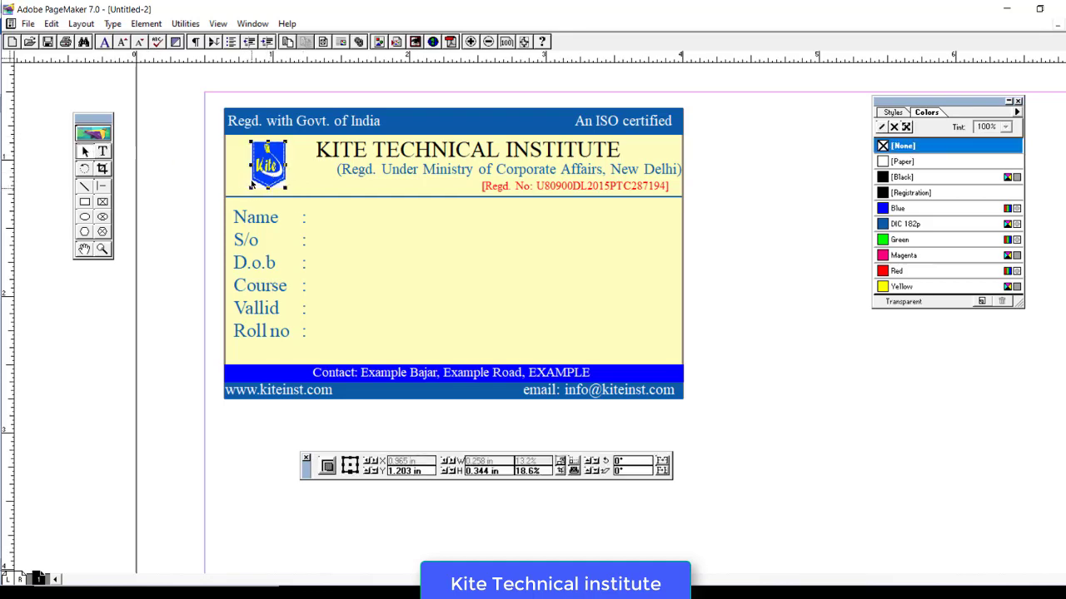
pyautogui.moveTo(249, 164); pyautogui.dragTo(238, 166)
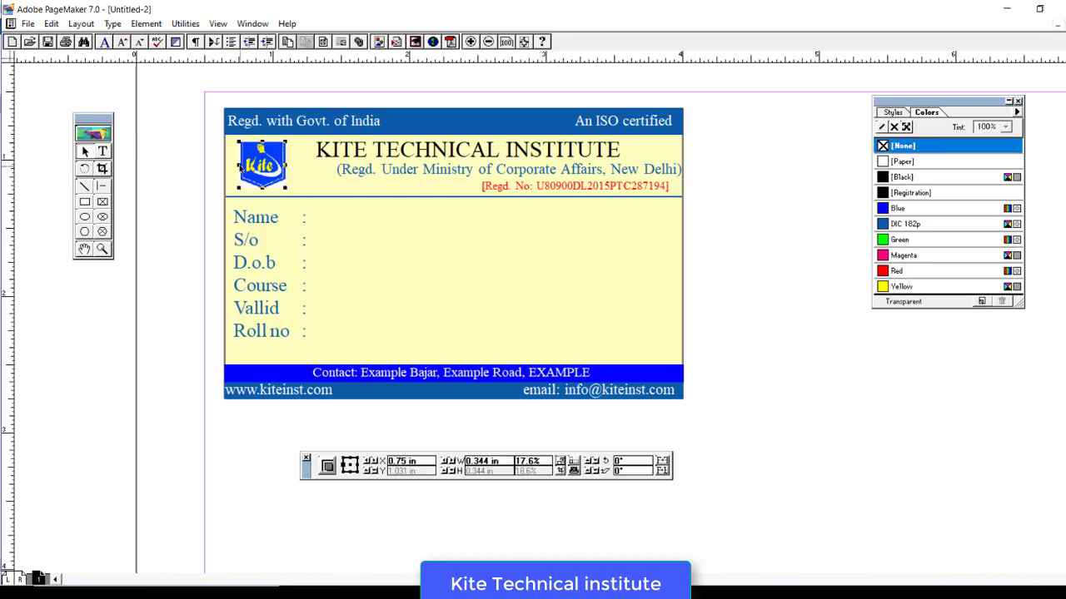
pyautogui.moveTo(287, 141); pyautogui.dragTo(291, 139)
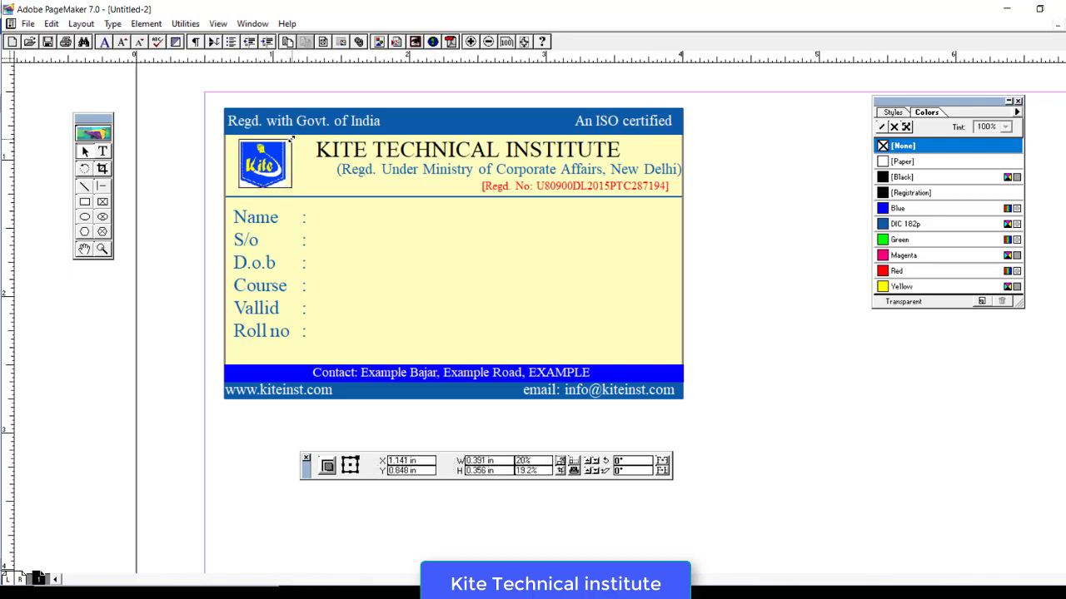
pyautogui.click(178, 276)
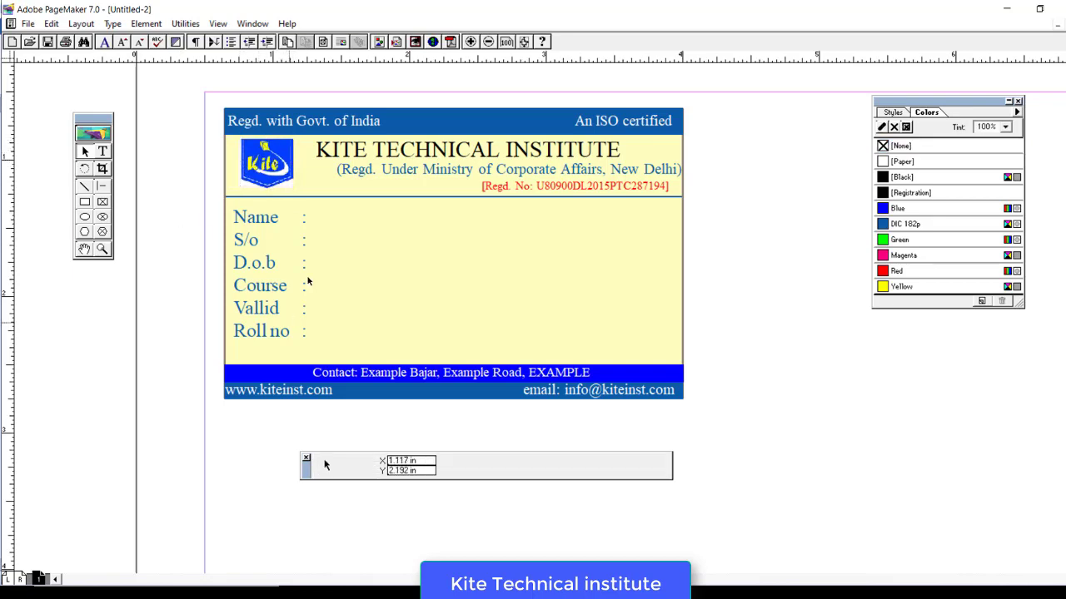
# - Fill in the student's name and father's name after Name : and S/o :
pyautogui.hotkey('shift', 'alt', 'F1')
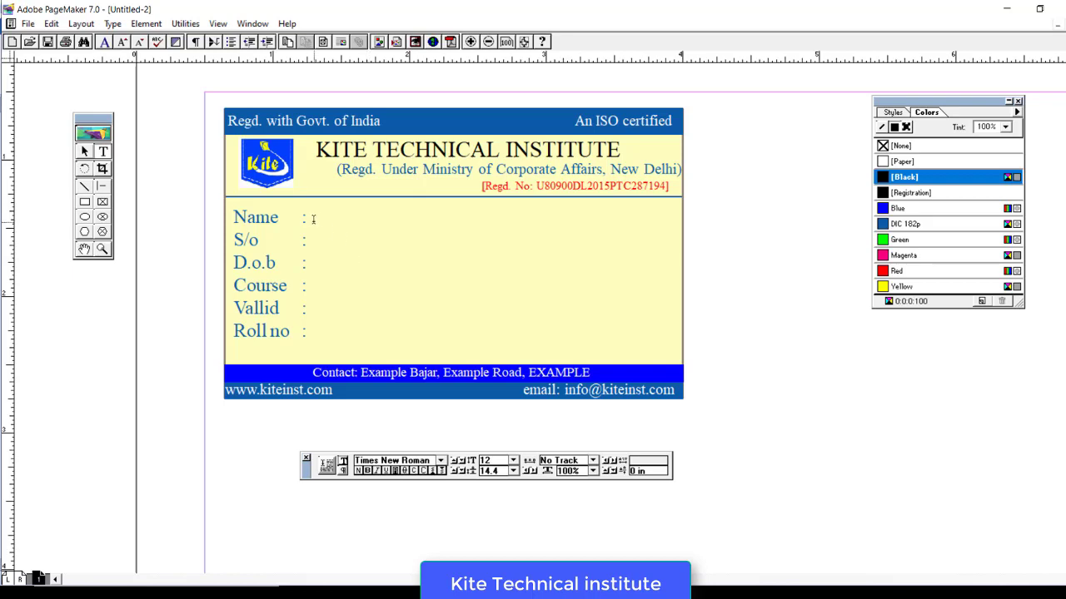
pyautogui.click(309, 219)
pyautogui.doubleClick(310, 218)
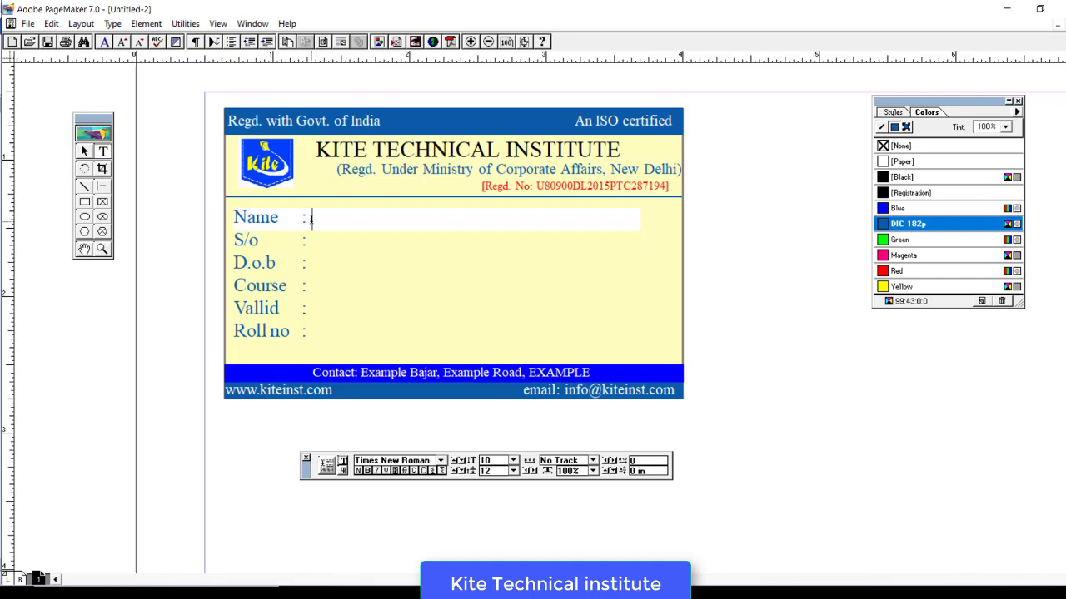
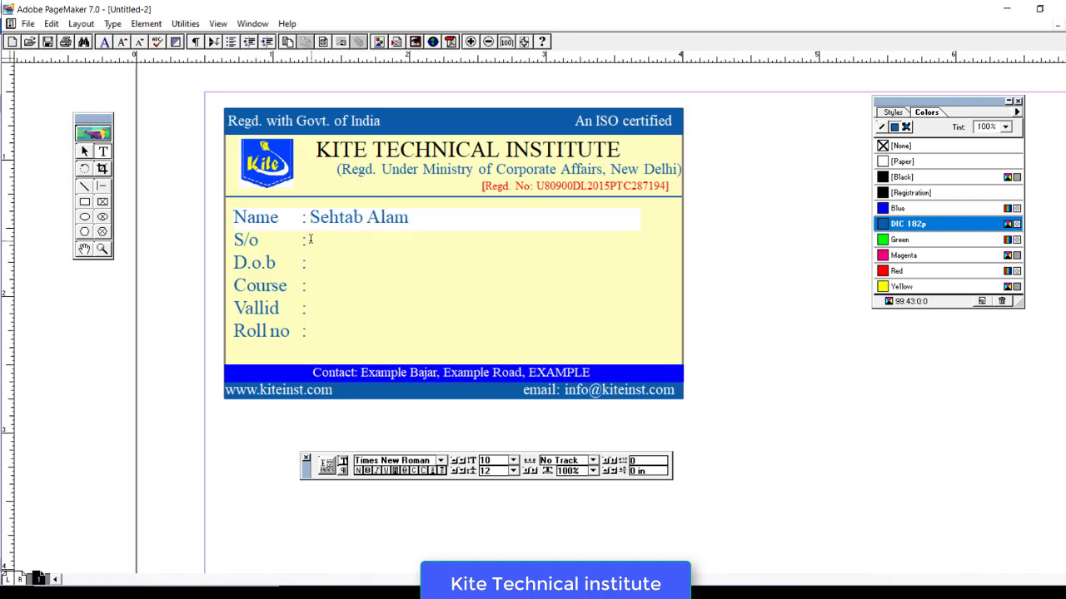
pyautogui.click(310, 239)
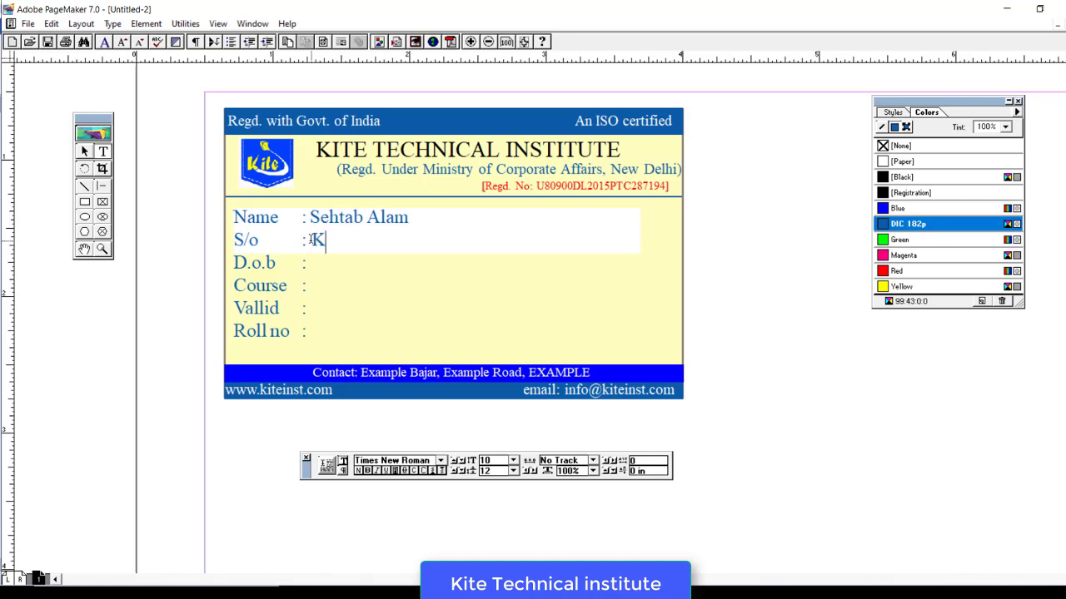
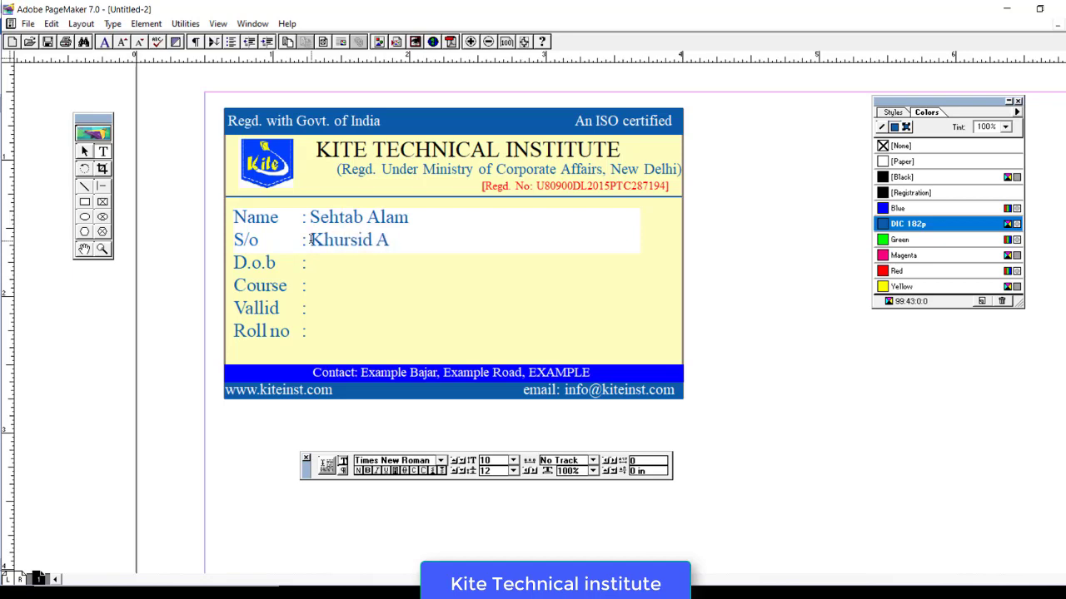
pyautogui.click(314, 263)
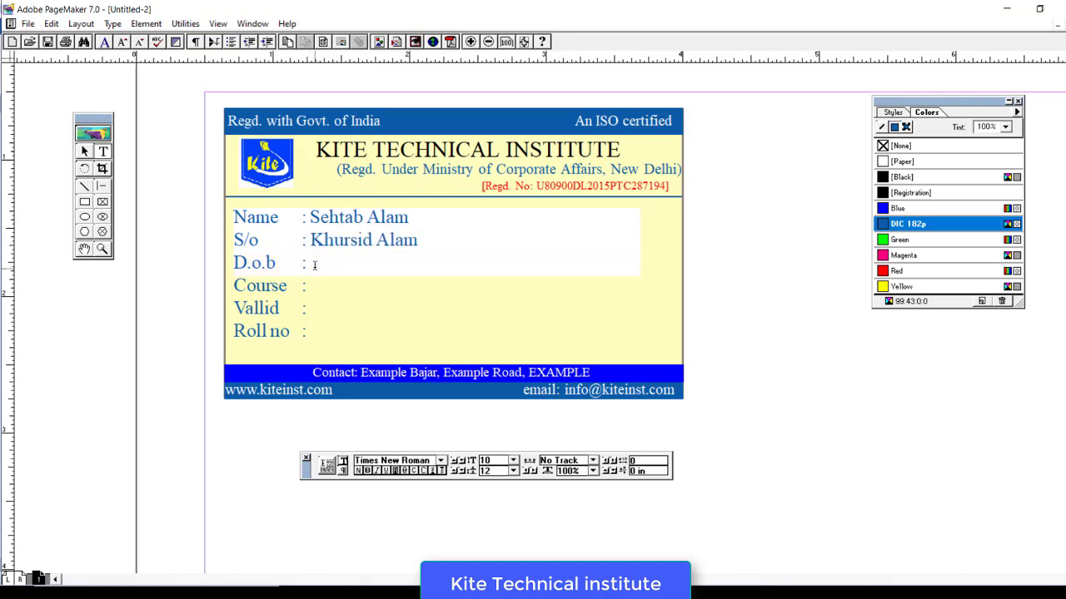
pyautogui.click(316, 286)
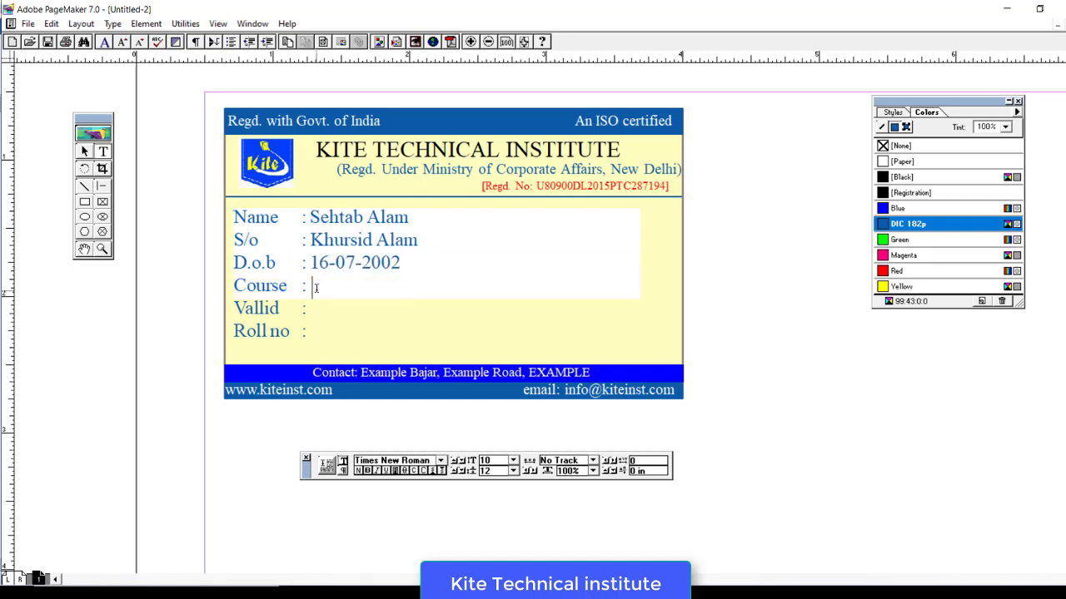
pyautogui.write('ADCA')
pyautogui.click(313, 309)
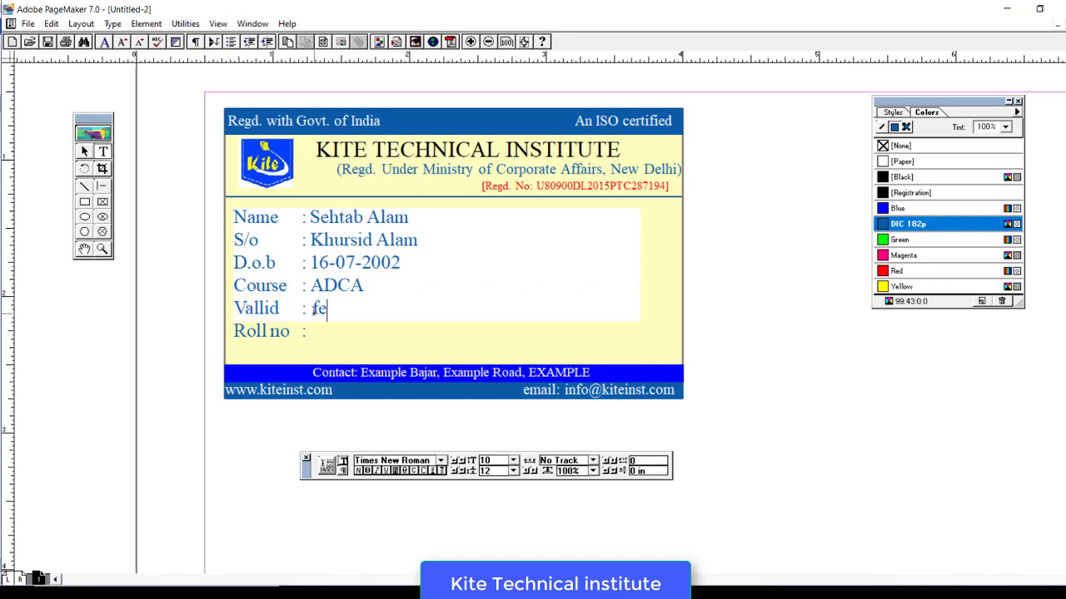
pyautogui.write('Feb -2020')
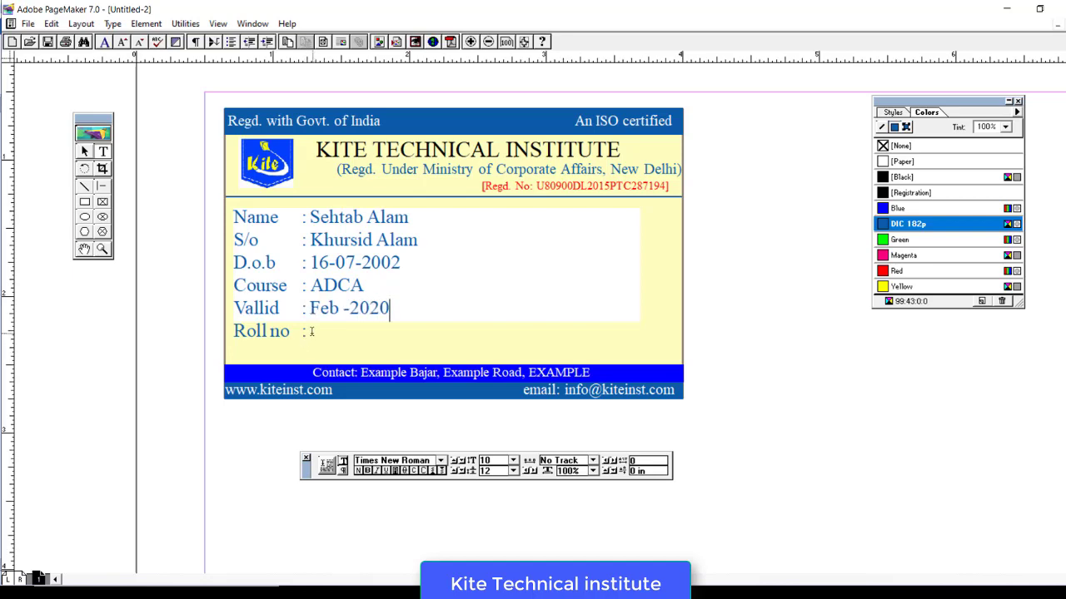
pyautogui.click(311, 331)
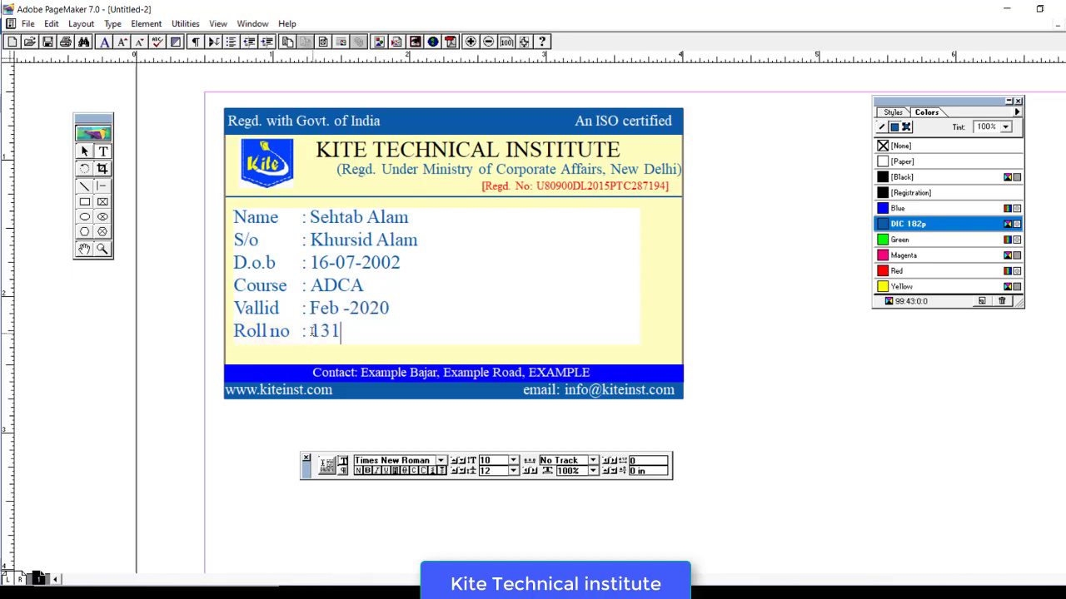
pyautogui.click(84, 151)
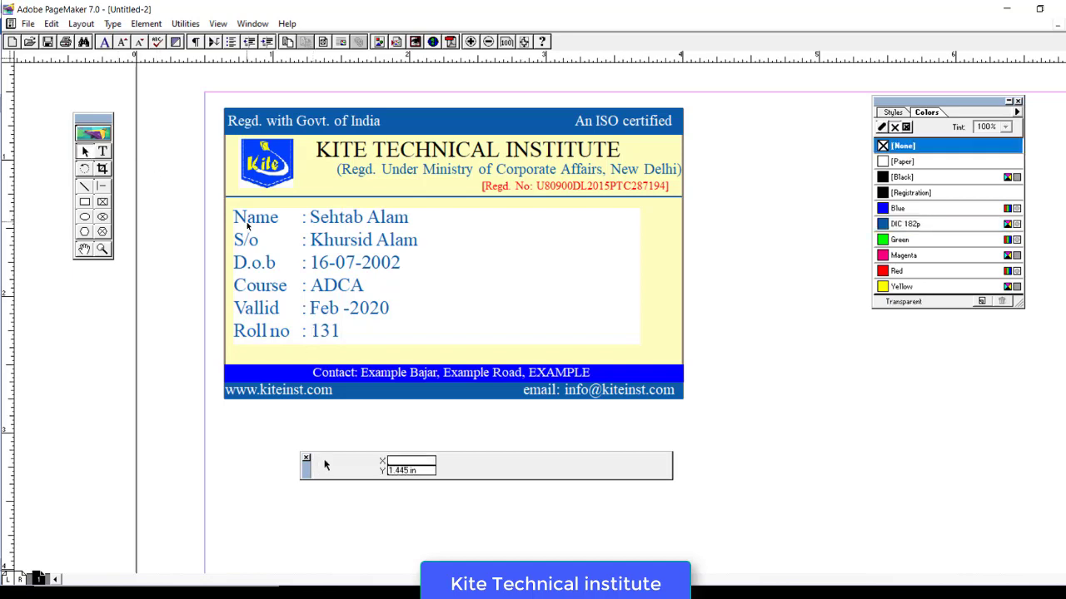
pyautogui.moveTo(640, 347); pyautogui.dragTo(537, 353)
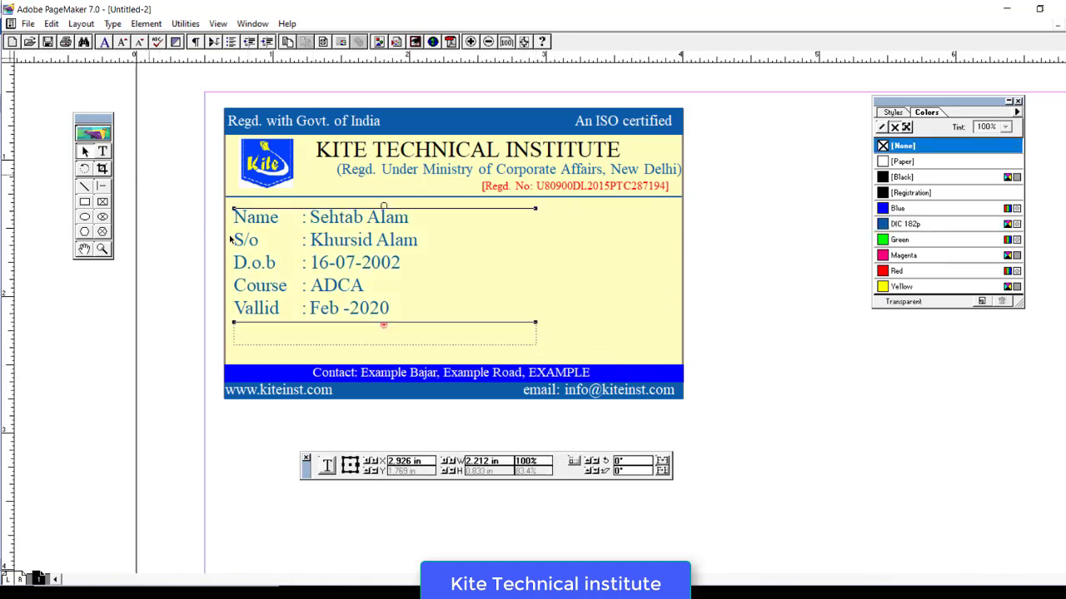
pyautogui.moveTo(383, 325); pyautogui.dragTo(383, 347)
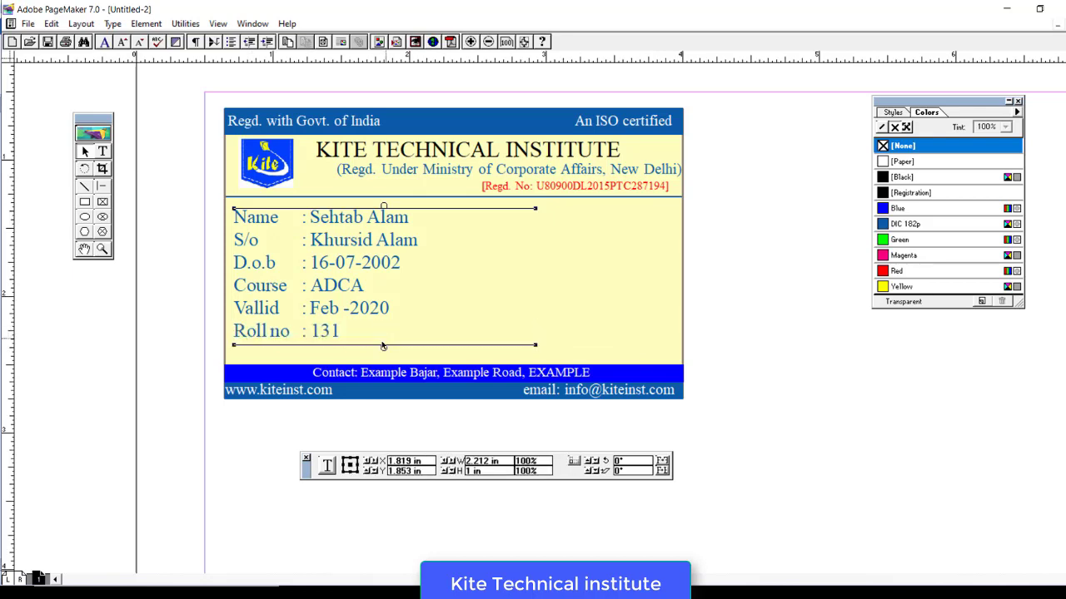
pyautogui.click(167, 278)
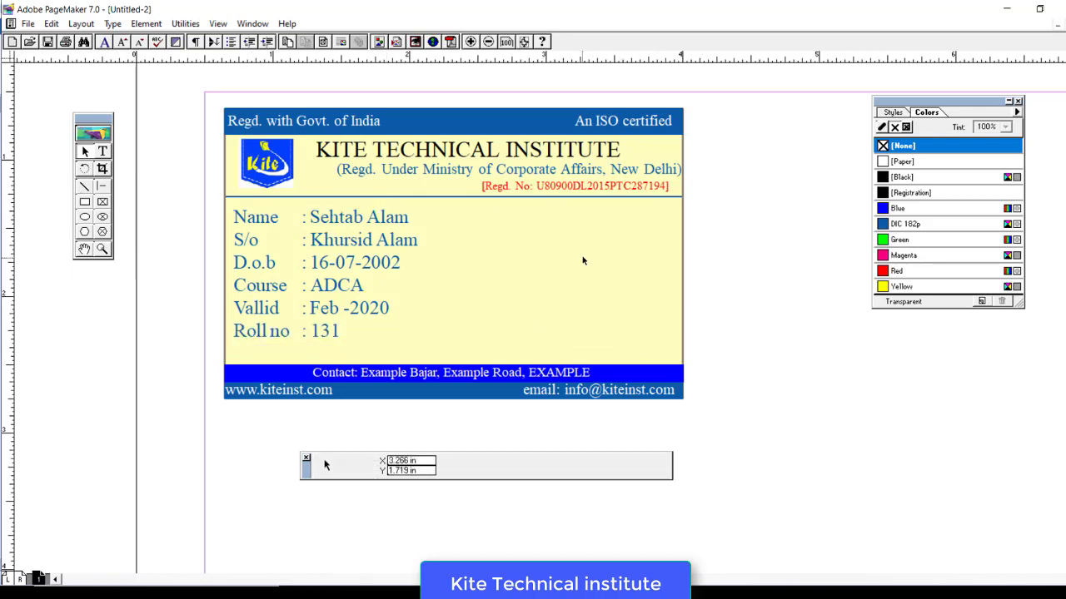
# - Place the student's photo from the Student pic folder via File > Place
pyautogui.click(27, 23)
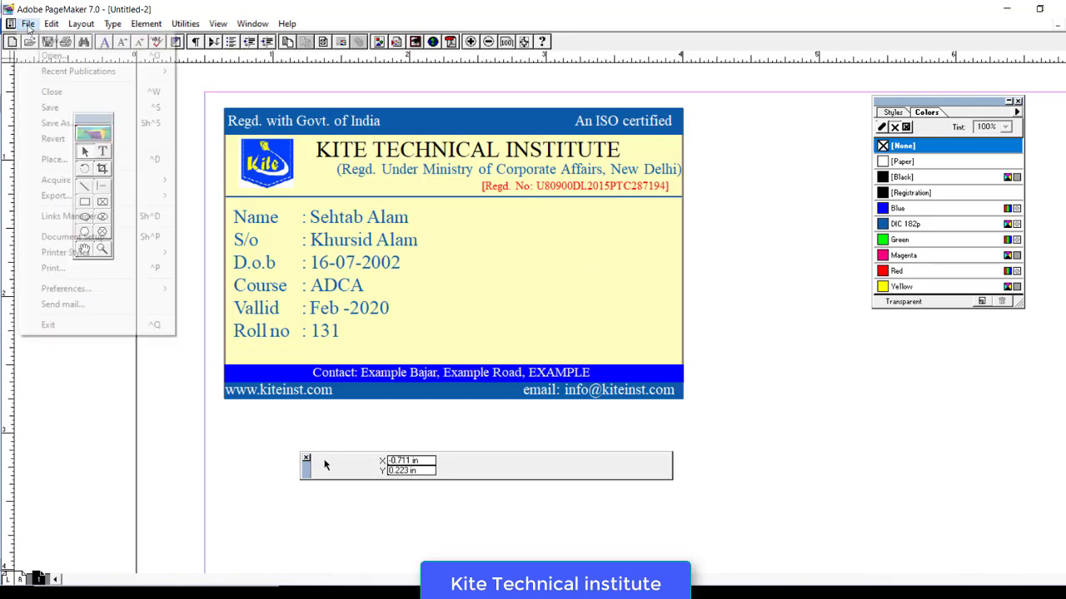
pyautogui.click(70, 159)
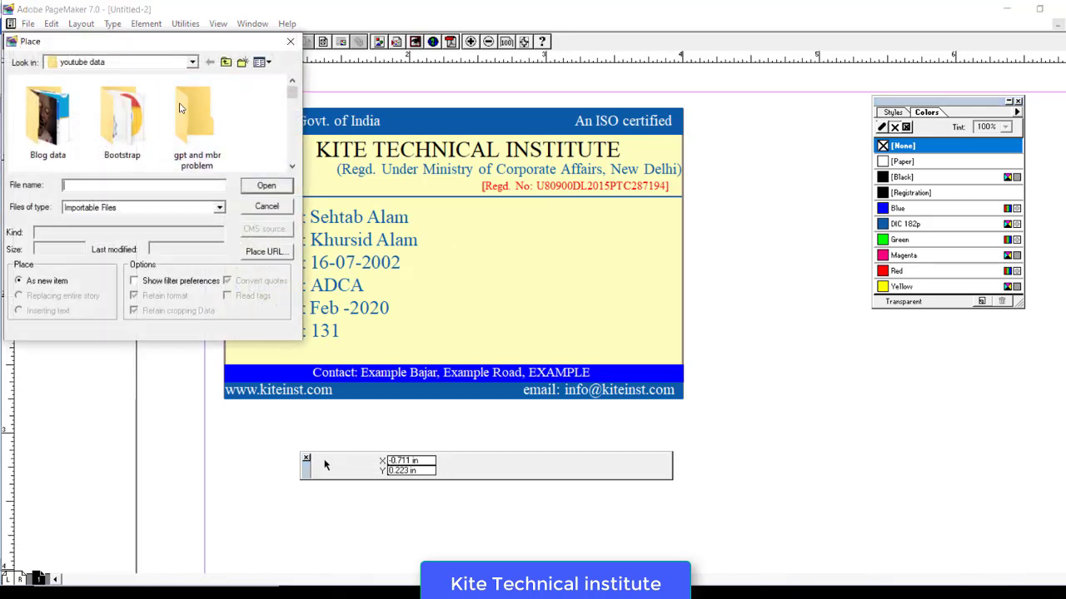
pyautogui.scroll(-3, 521, 165)
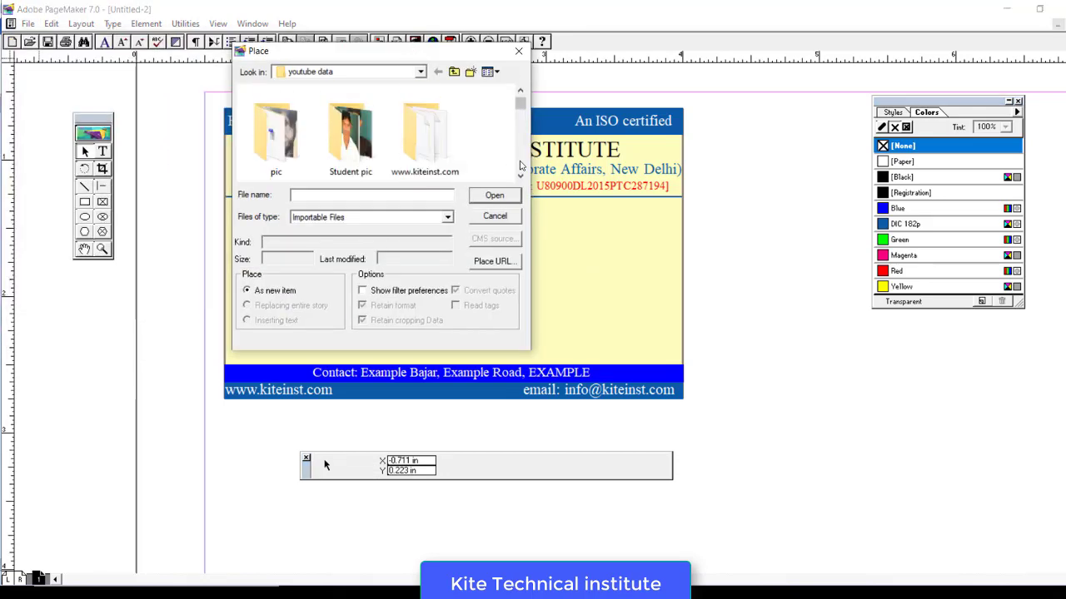
pyautogui.doubleClick(349, 125)
pyautogui.scroll(-2, 522, 160)
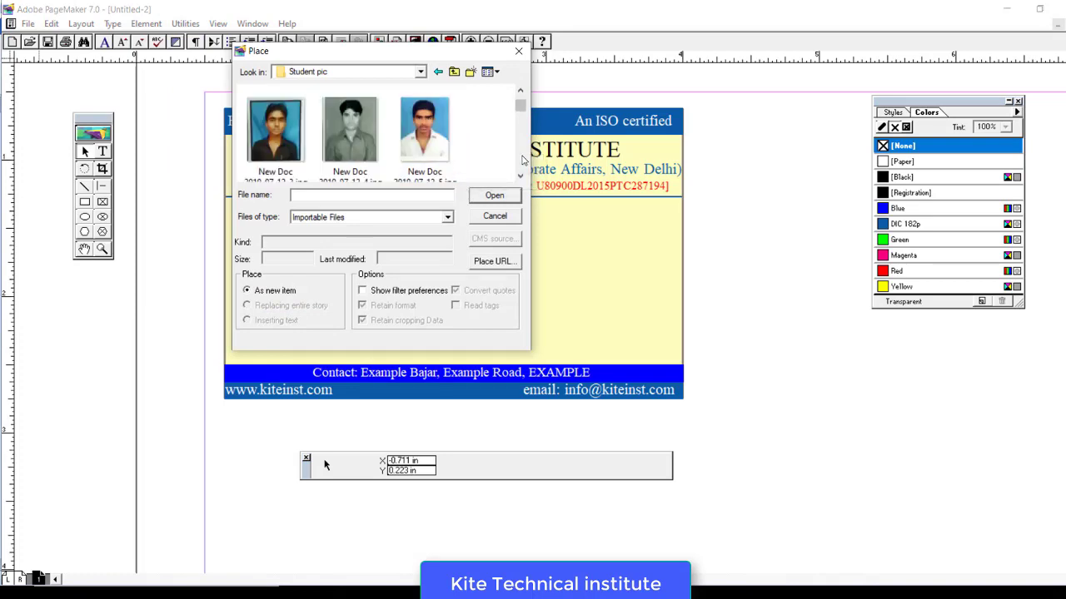
pyautogui.click(350, 133)
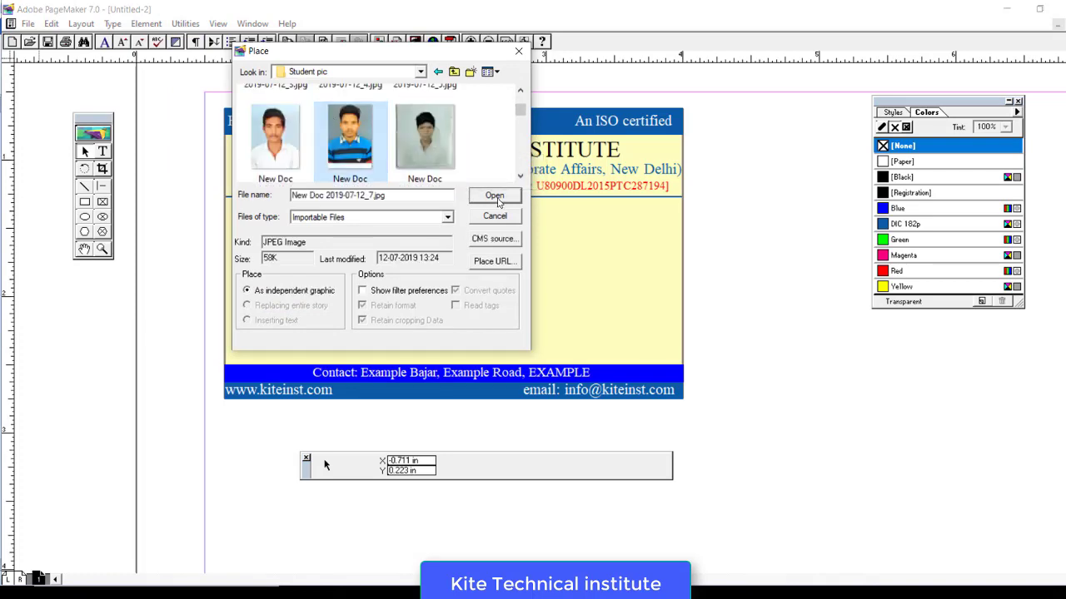
pyautogui.click(494, 194)
# - Size the photo frame beside the student details, then nudge it slightly right
pyautogui.moveTo(542, 211); pyautogui.dragTo(586, 308)
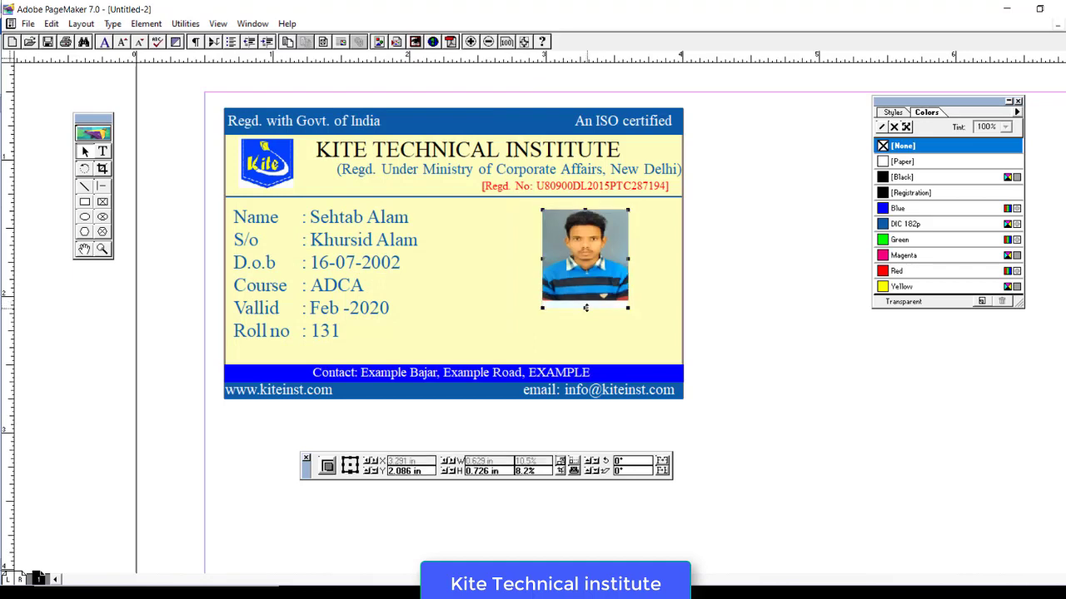
pyautogui.click(719, 272)
pyautogui.click(585, 254)
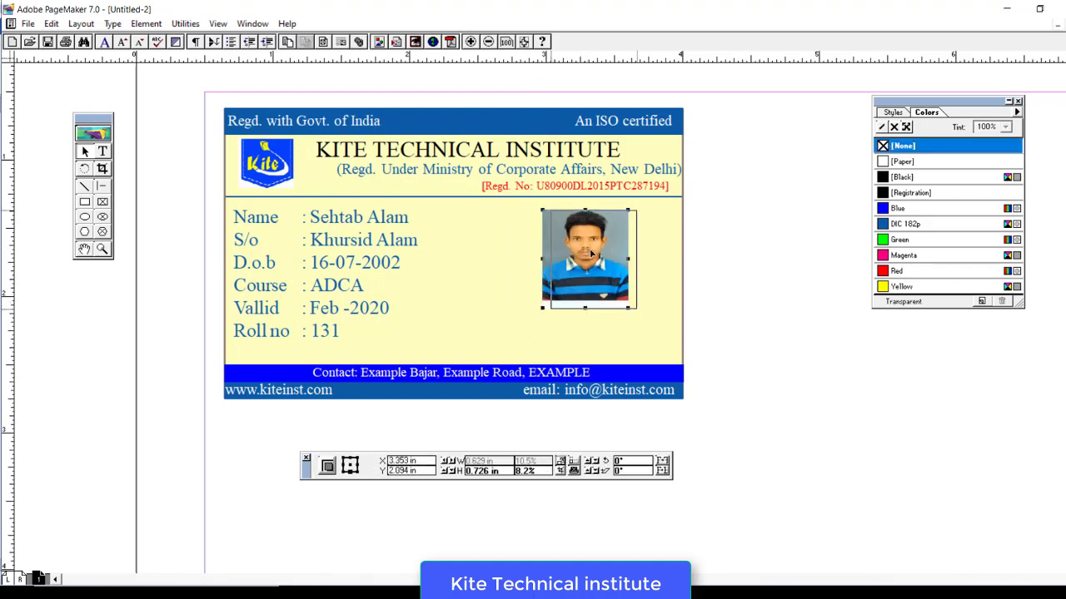
pyautogui.moveTo(586, 254); pyautogui.dragTo(598, 252)
pyautogui.click(608, 349)
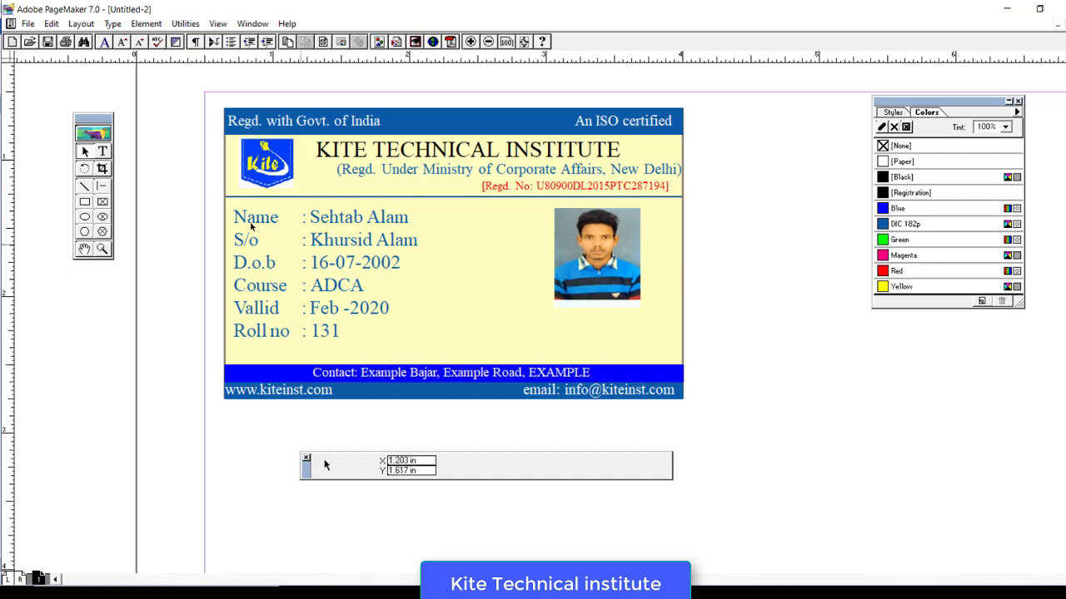
# - Type 'Authorised Signatory' on a new text line below the card
pyautogui.click(102, 151)
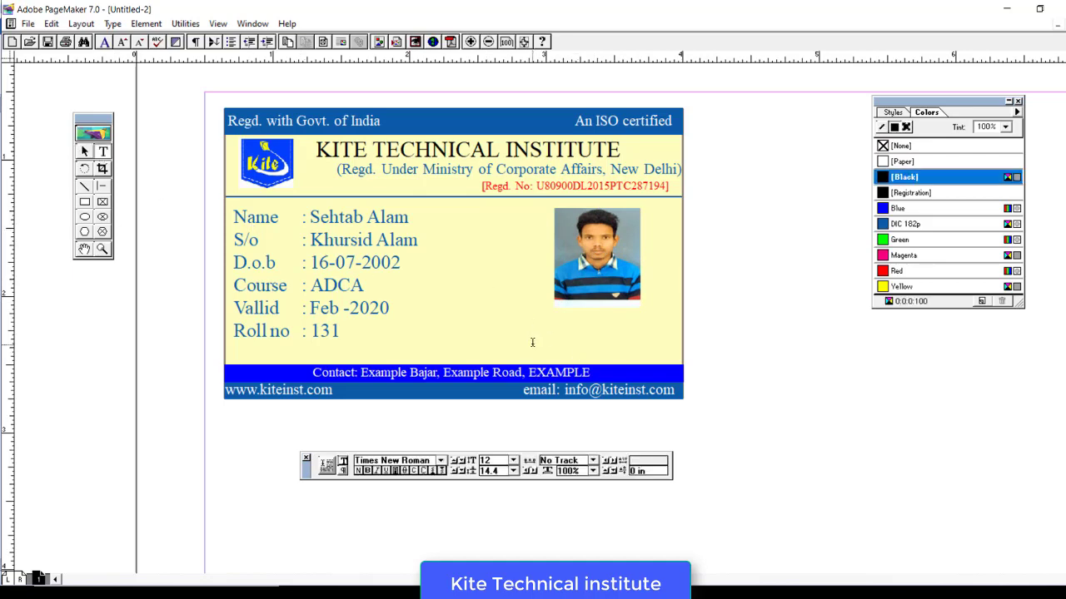
pyautogui.click(234, 423)
pyautogui.write('Authorised ')
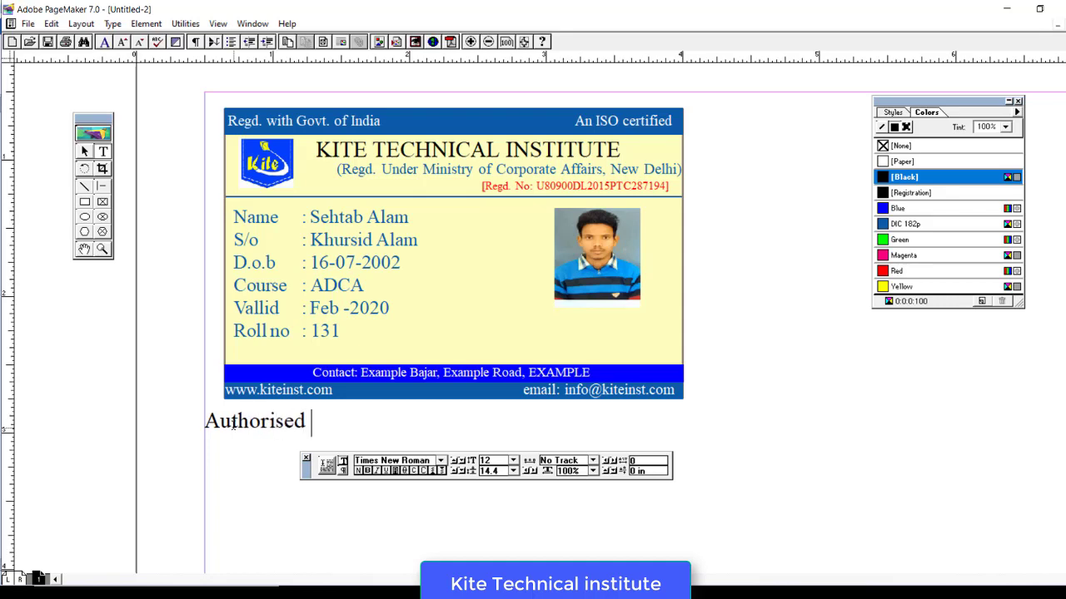
pyautogui.write('Signo')
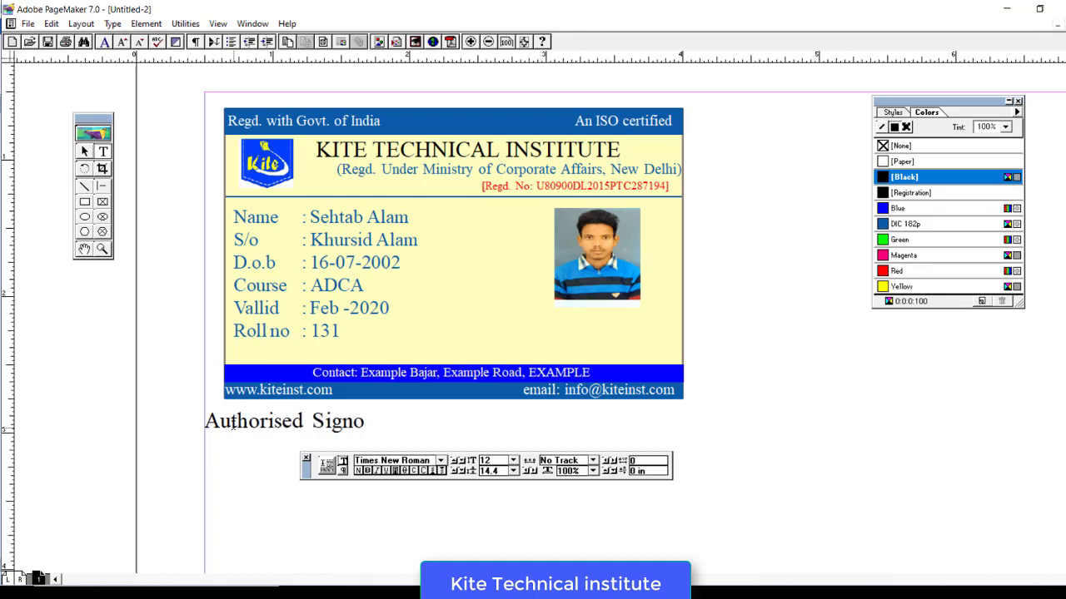
pyautogui.press('BackSpace')
pyautogui.write('atory')
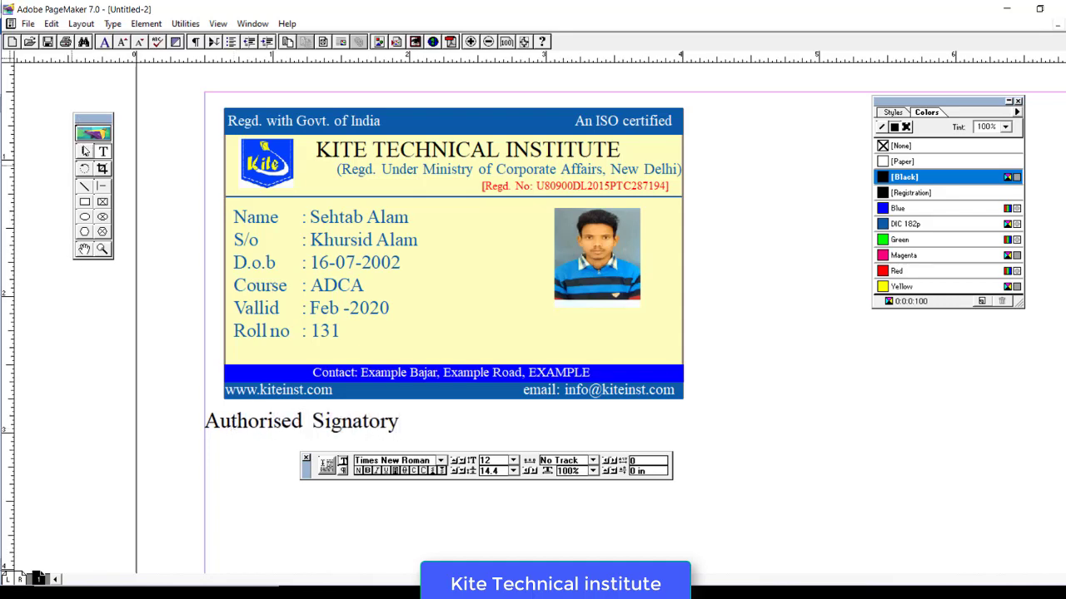
# - Resize the text block, move it onto the card under the photo, and select its words
pyautogui.click(84, 151)
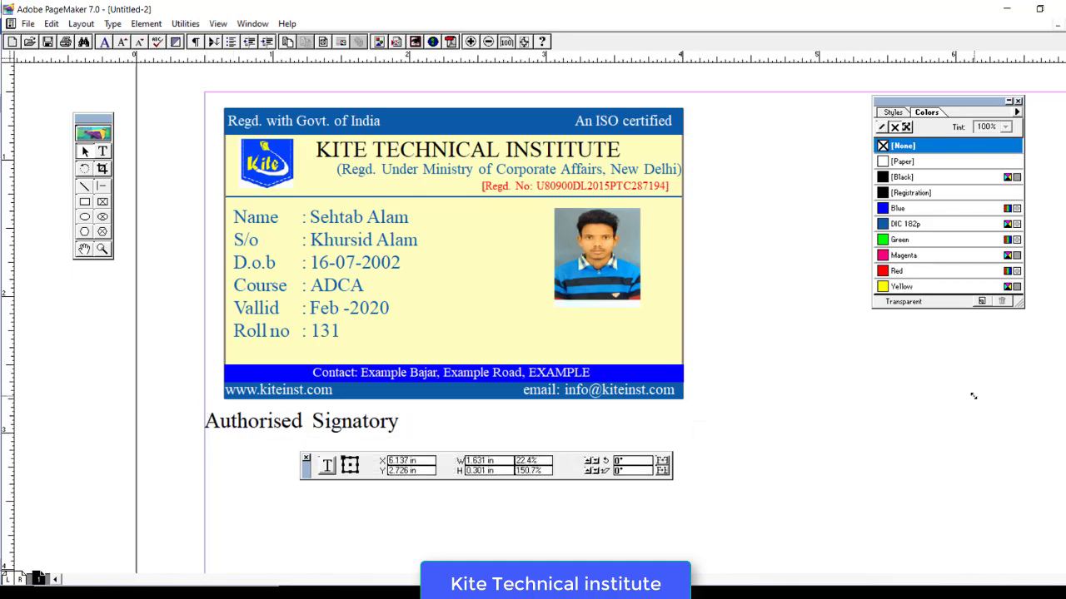
pyautogui.moveTo(973, 396); pyautogui.dragTo(905, 425)
pyautogui.moveTo(817, 416); pyautogui.dragTo(639, 333)
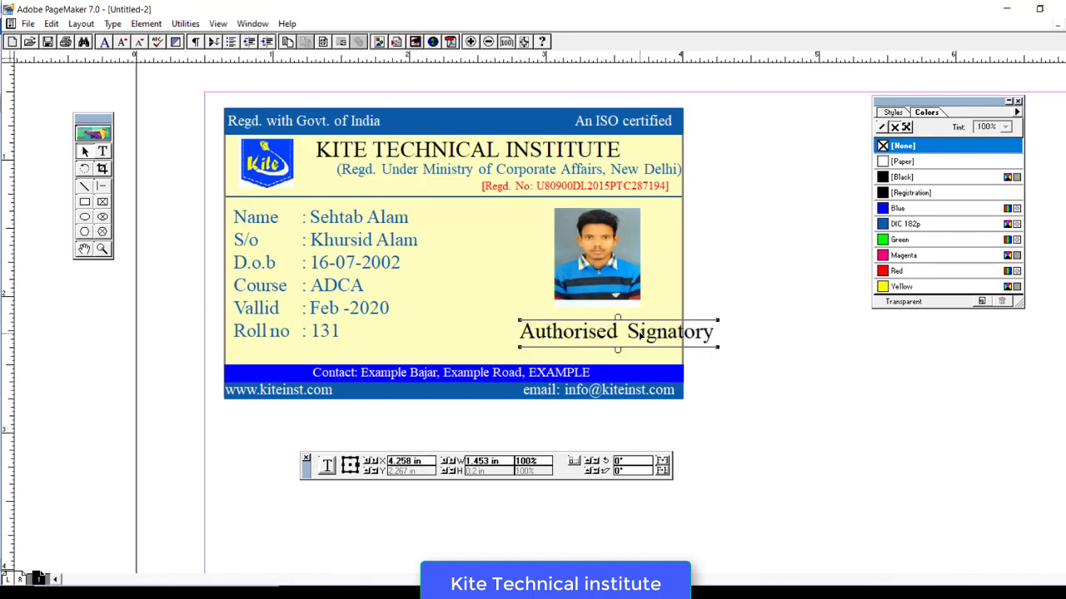
pyautogui.click(102, 151)
pyautogui.moveTo(521, 331); pyautogui.dragTo(755, 356)
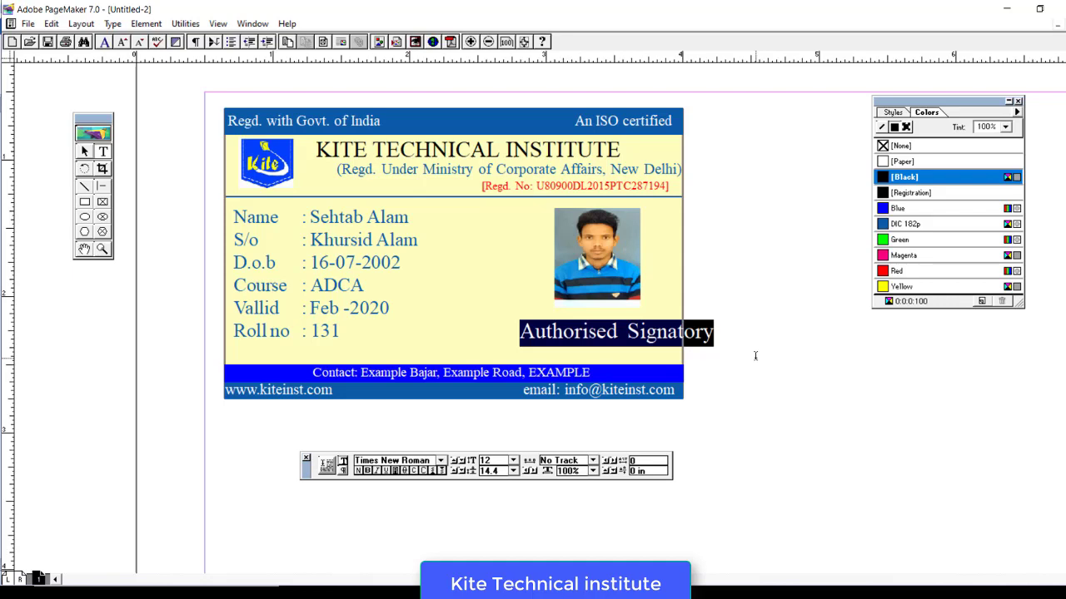
# - Set the Authorised Signatory text font to Monotype Corsiva
pyautogui.click(440, 461)
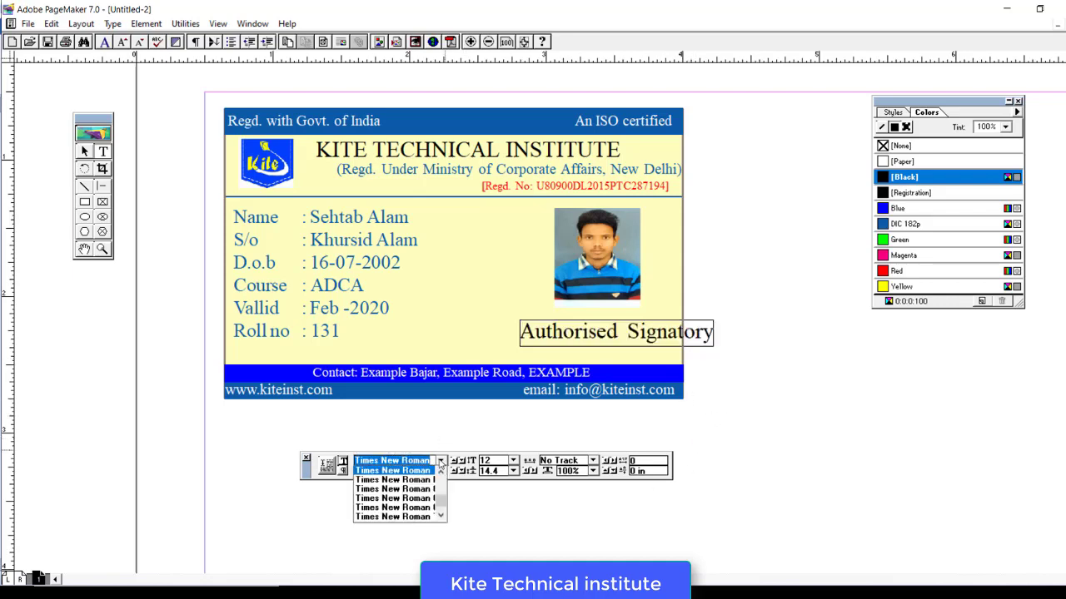
pyautogui.scroll(5, 440, 463)
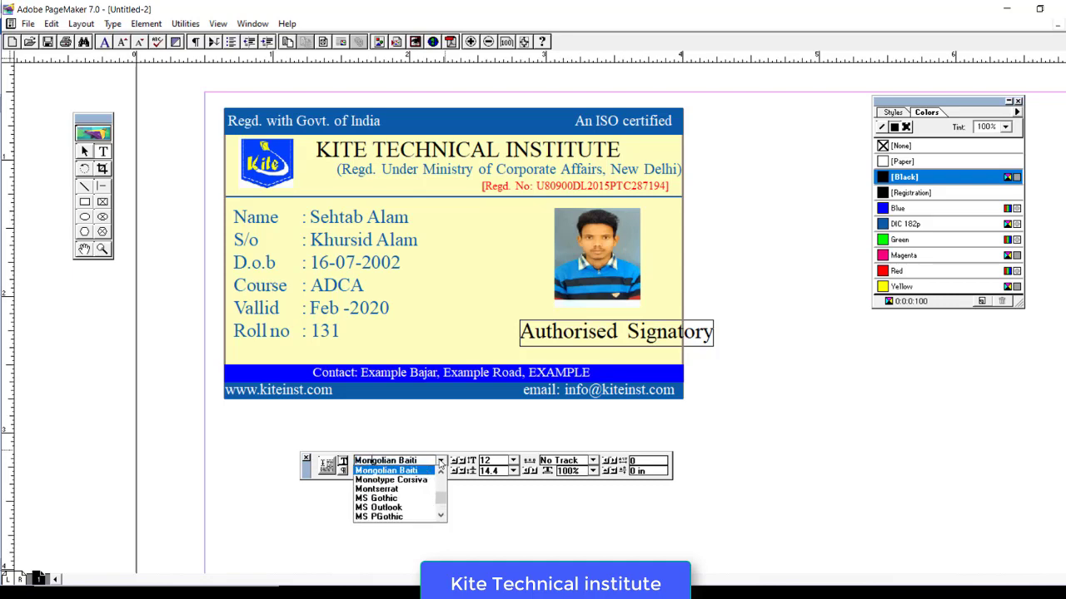
pyautogui.click(440, 462)
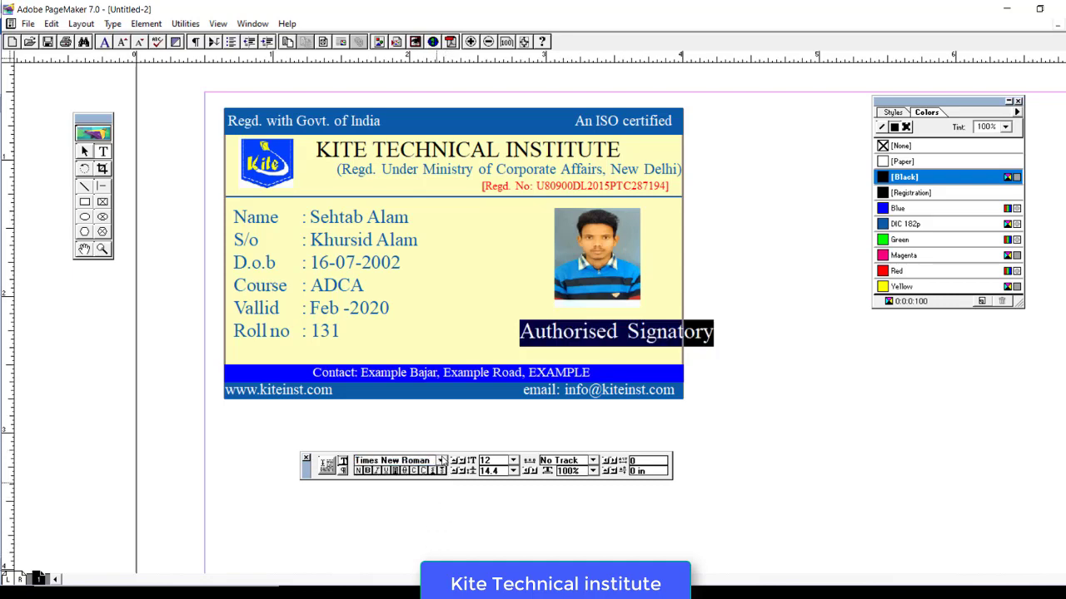
pyautogui.click(441, 461)
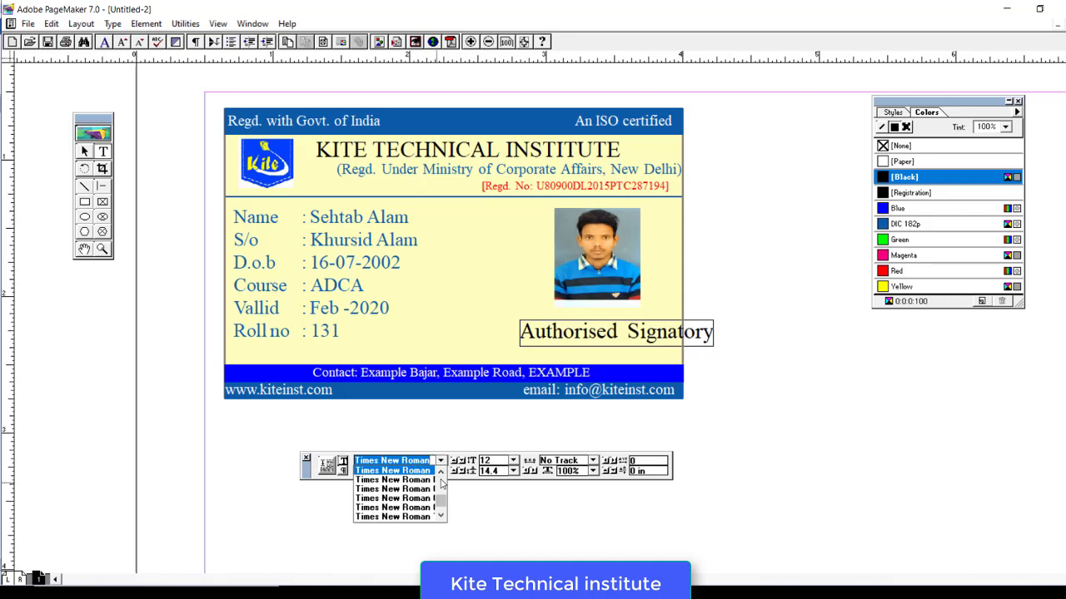
pyautogui.scroll(2, 442, 487)
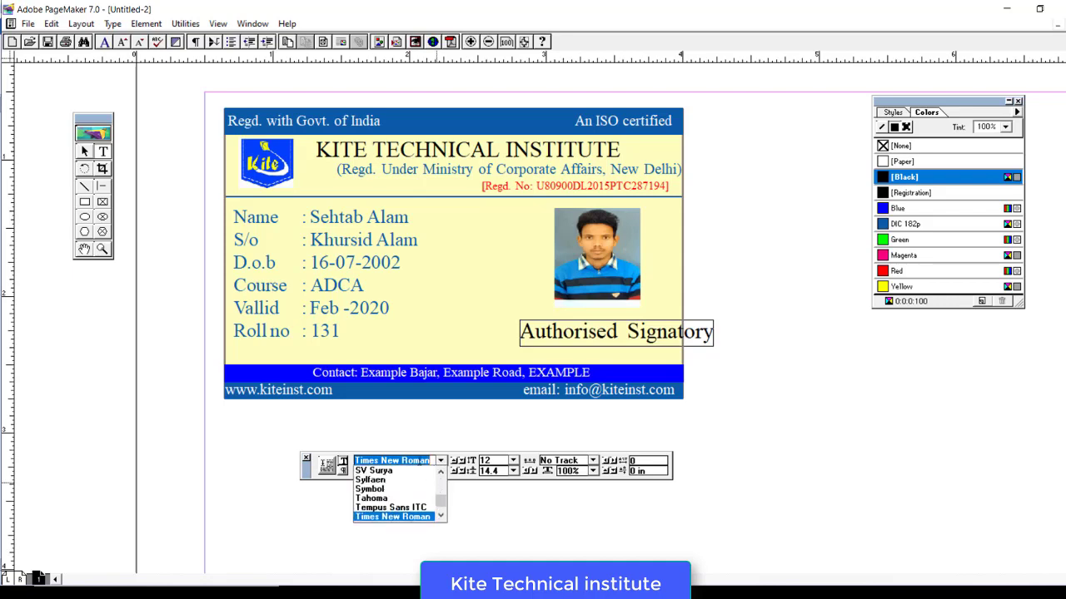
pyautogui.write('Mongolian Baiti')
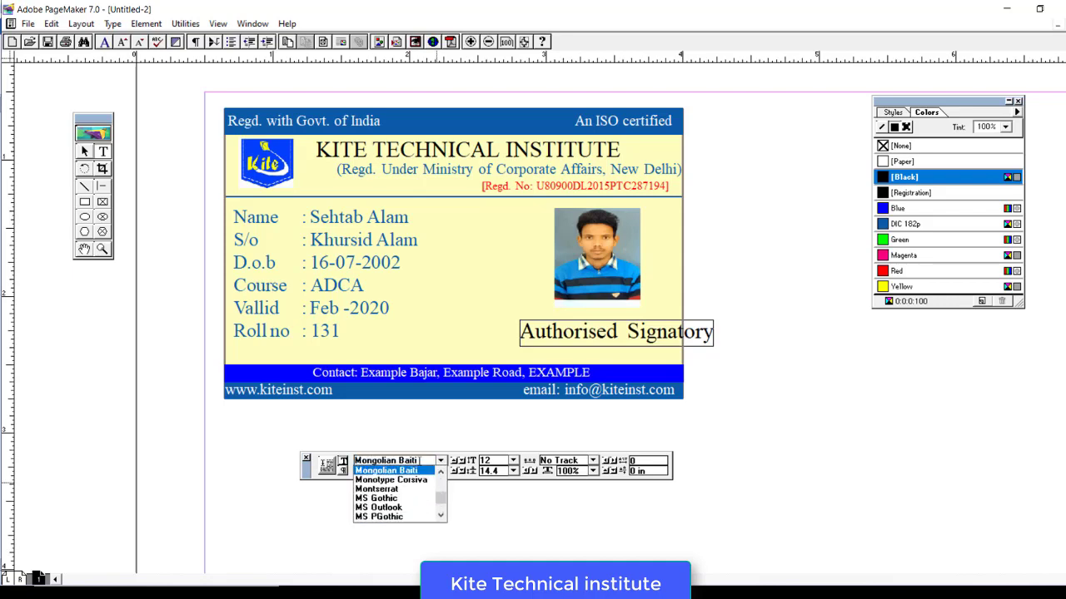
pyautogui.click(423, 481)
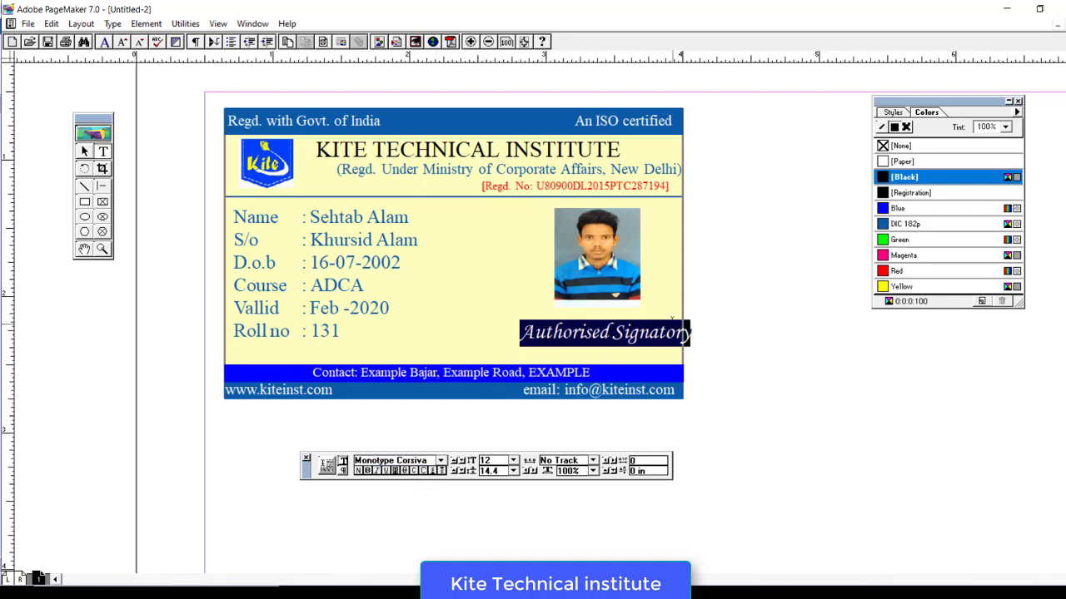
# - Make the text 9 pt and colour it DIC 182p blue
pyautogui.click(514, 461)
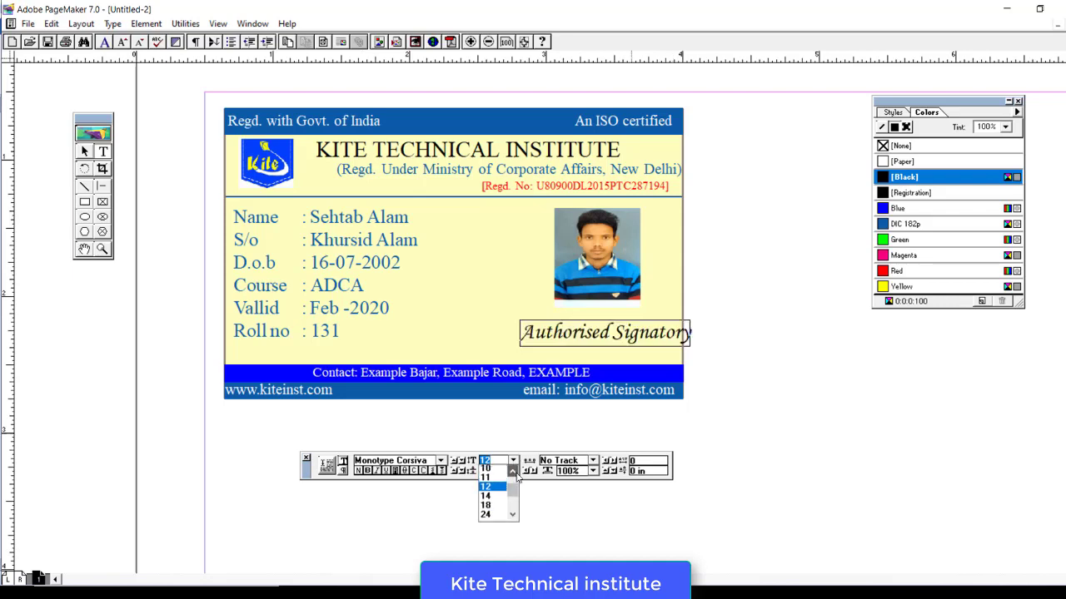
pyautogui.click(513, 471)
pyautogui.click(486, 469)
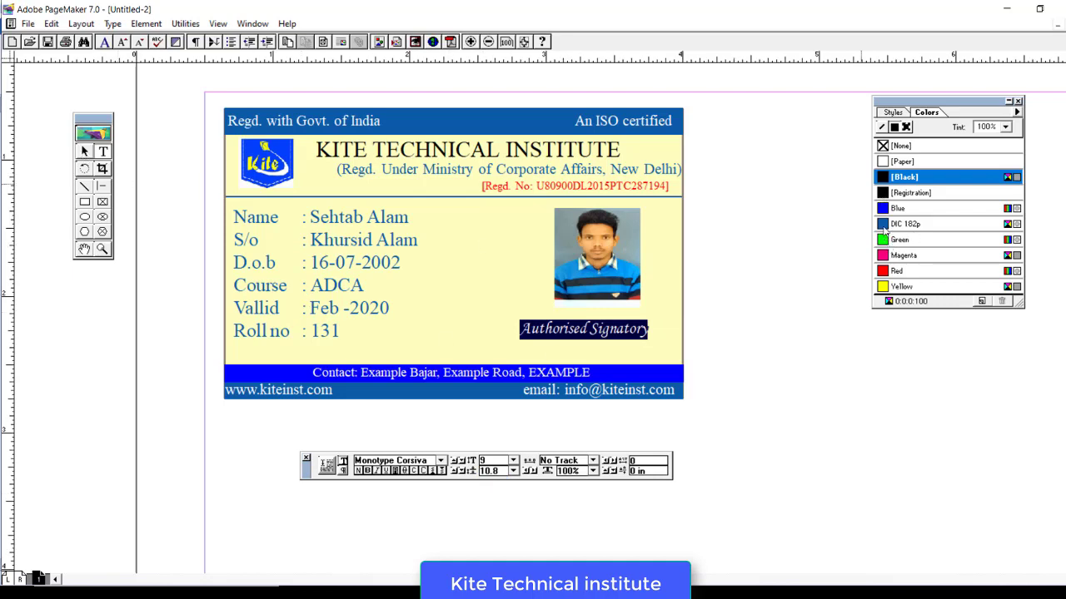
pyautogui.click(884, 224)
pyautogui.click(84, 150)
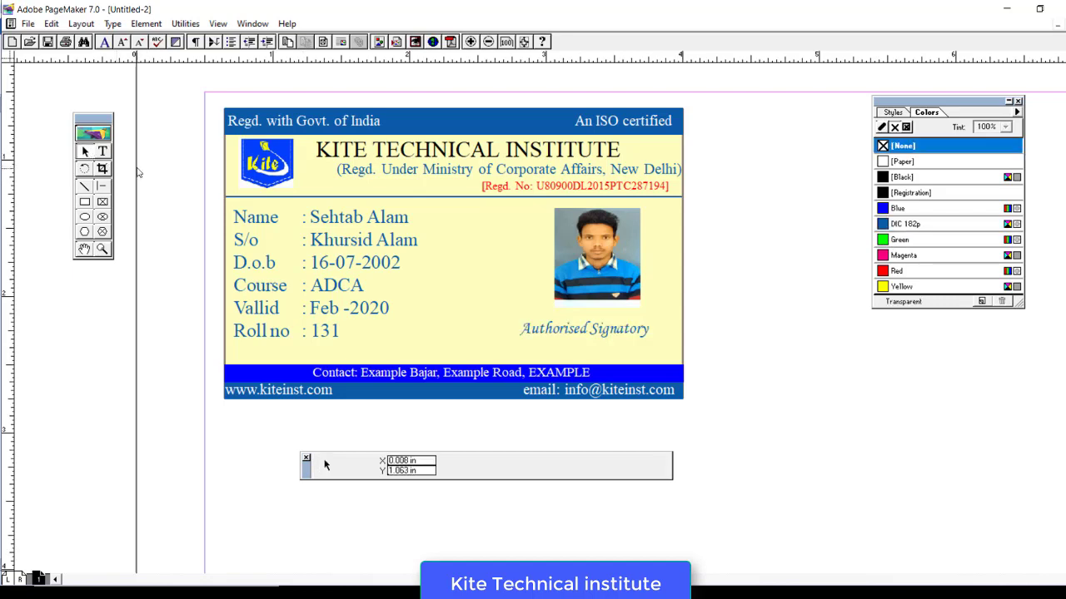
# - Shift the Authorised Signatory block slightly right and narrow it under the photo
pyautogui.click(591, 337)
pyautogui.moveTo(591, 335); pyautogui.dragTo(598, 331)
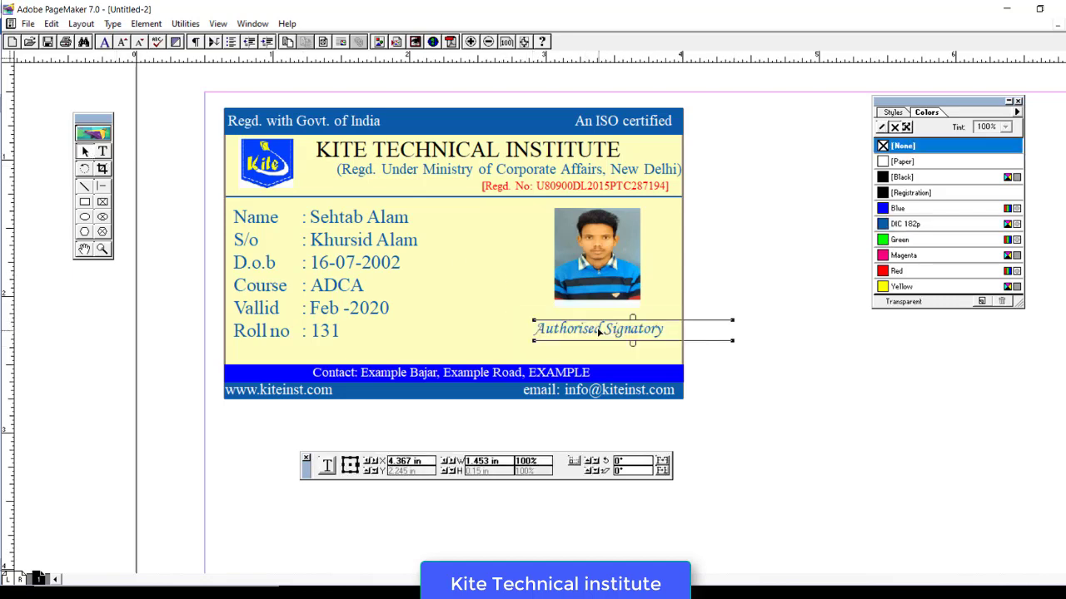
pyautogui.moveTo(732, 342); pyautogui.dragTo(636, 338)
pyautogui.click(727, 335)
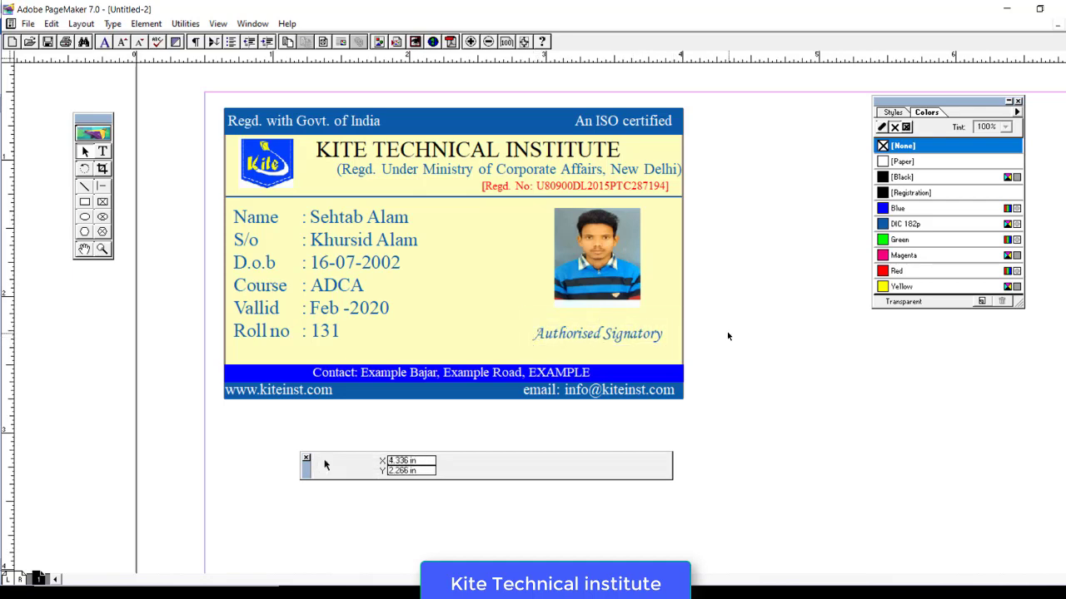
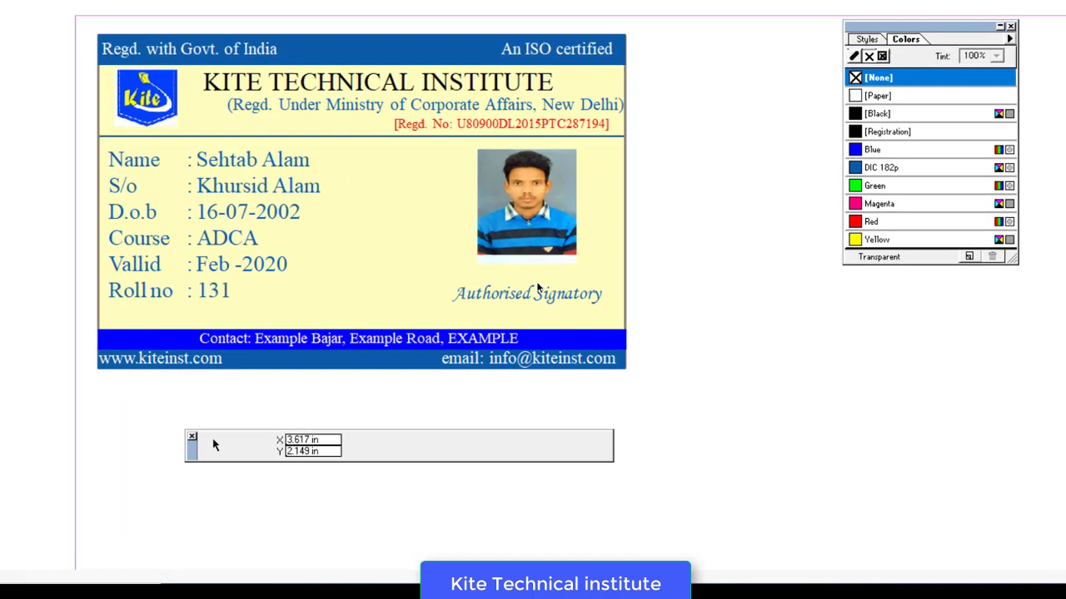
# - Select then deselect the Authorised Signatory block and open the Windows Start menu
pyautogui.click(597, 337)
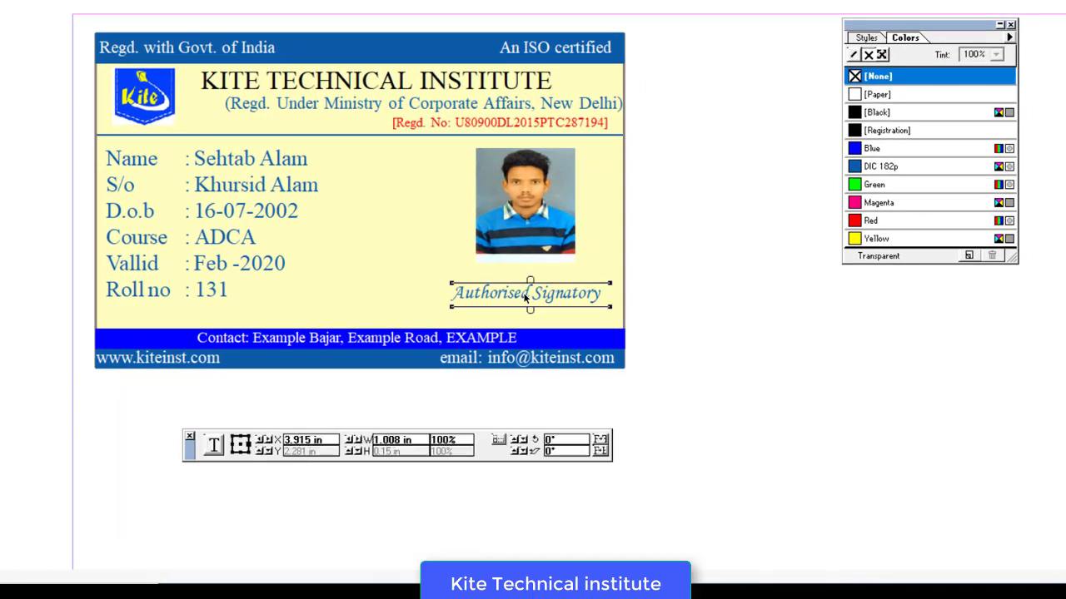
pyautogui.click(333, 316)
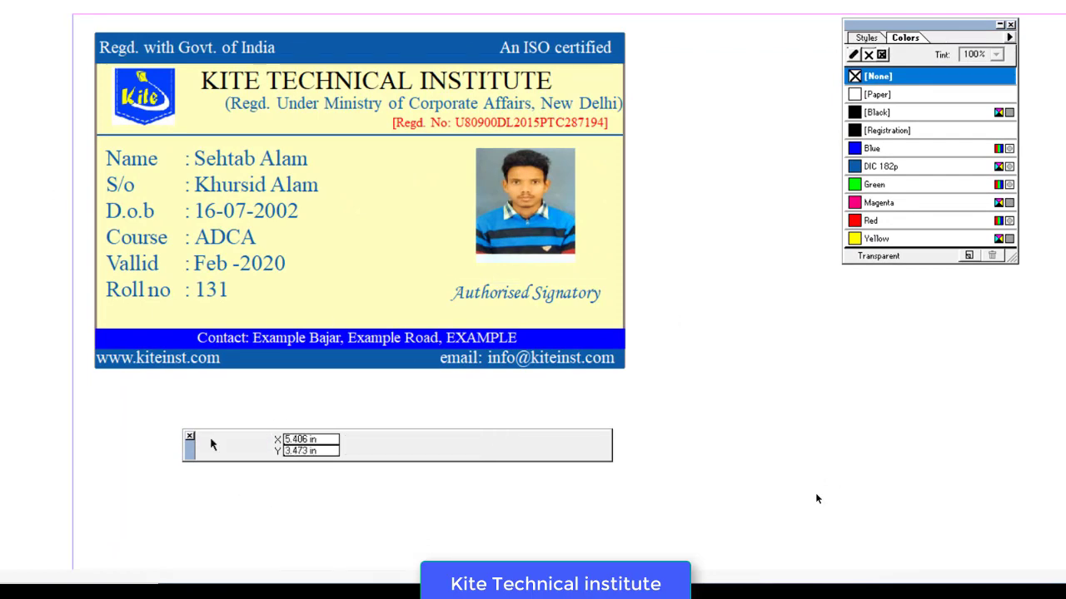
pyautogui.press('super')
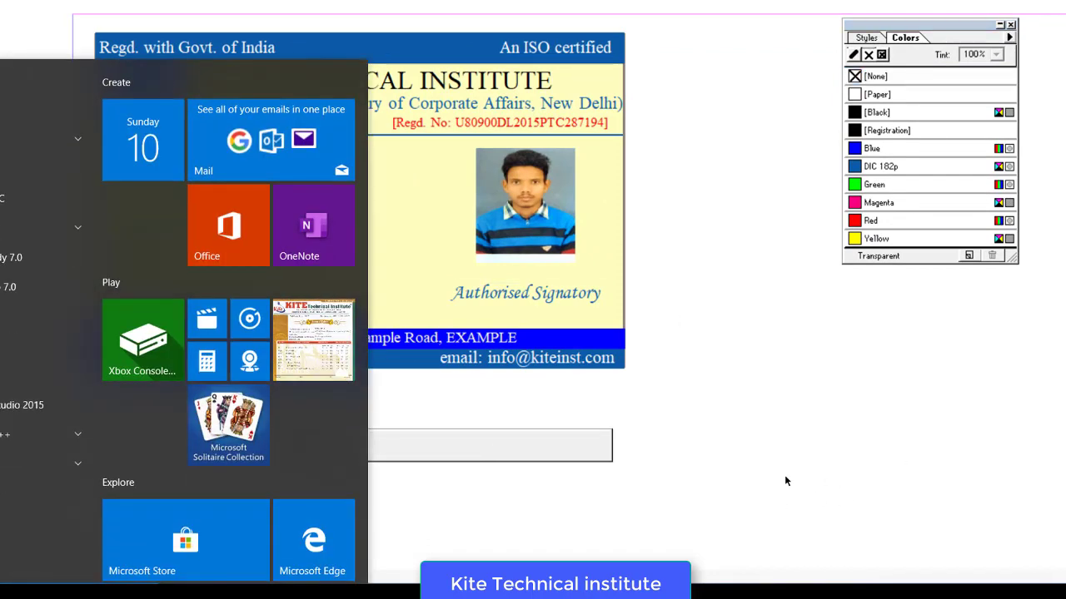
# - Launch Chrome, load the-qrcode-generator.com, then minimize Chrome back to PageMaker
pyautogui.write('chr')
pyautogui.press('Return')
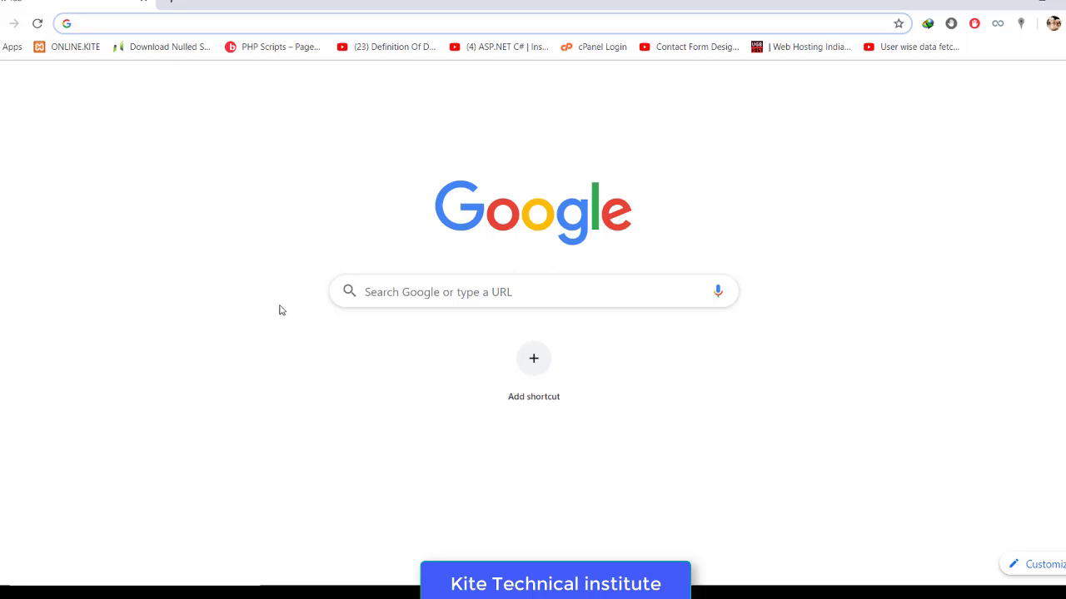
pyautogui.write('the')
pyautogui.press('Return')
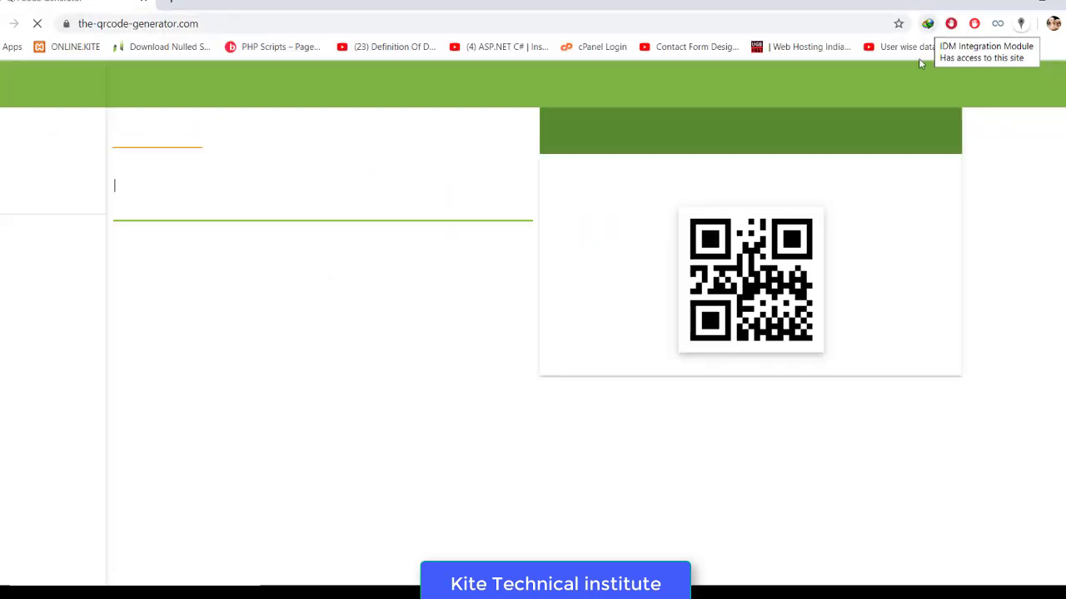
pyautogui.click(1009, 2)
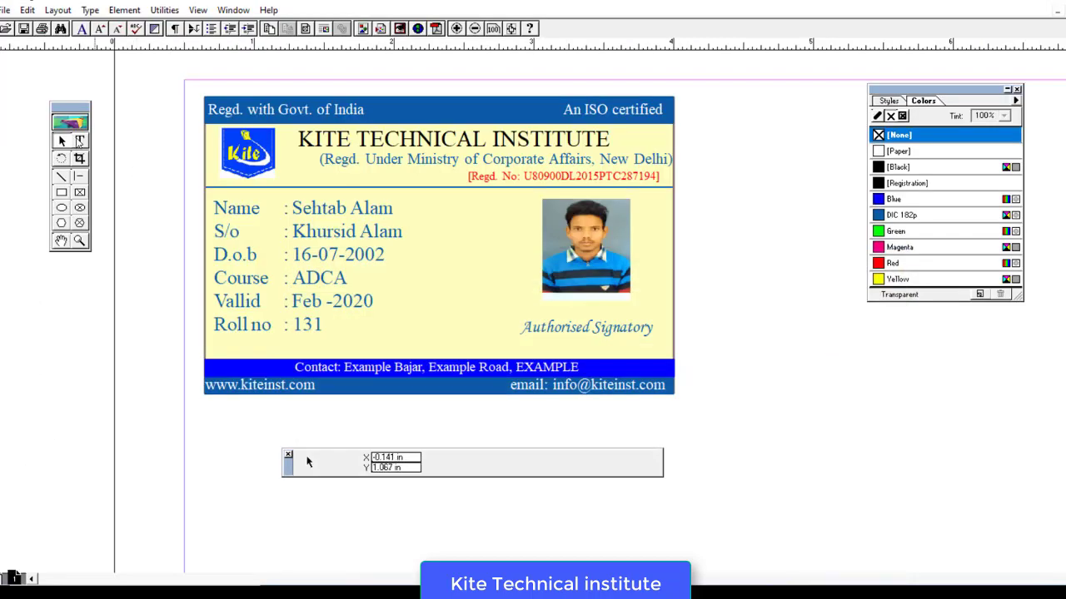
# - Copy the student detail lines from Name to Roll no and return to Chrome
pyautogui.moveTo(292, 209); pyautogui.dragTo(340, 325)
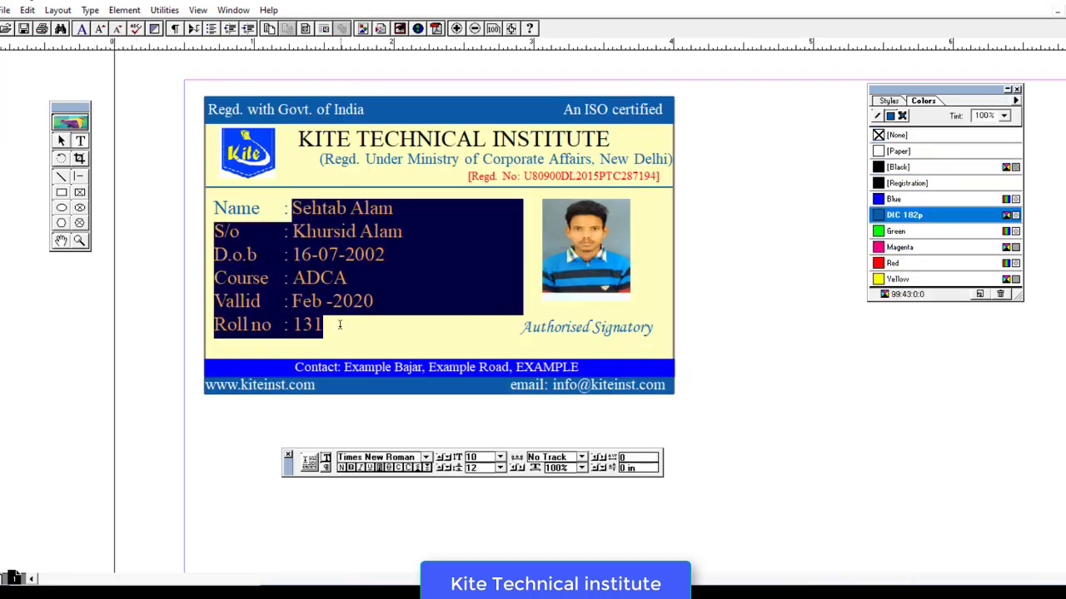
pyautogui.click(27, 10)
pyautogui.click(50, 64)
pyautogui.hotkey('alt', 'Tab')
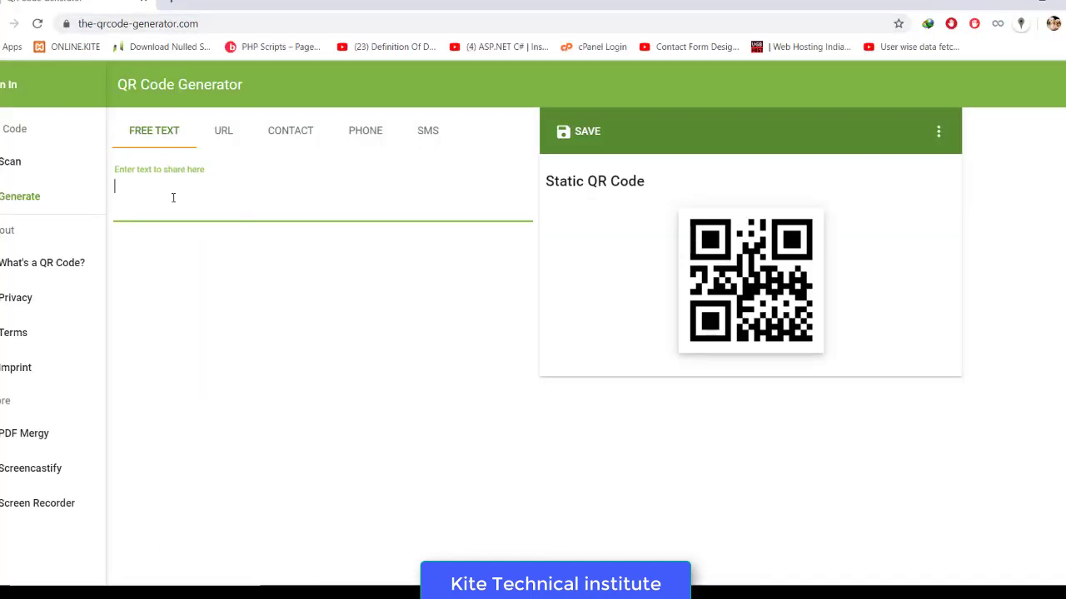
# - Encode the pasted student details as a 50 px custom-size QR code with no margin
pyautogui.hotkey('ctrl', 'v')
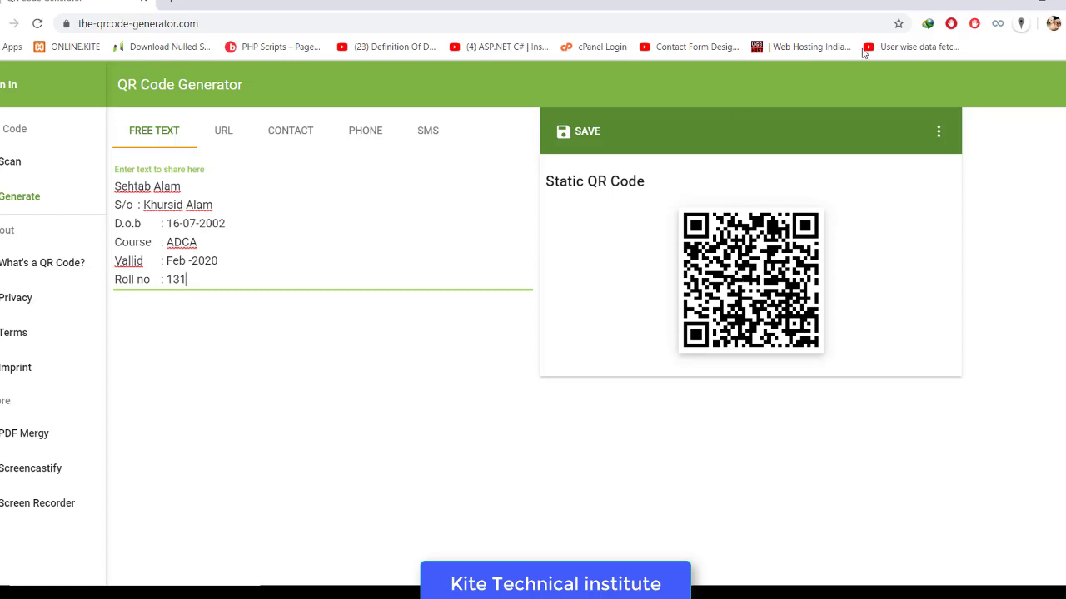
pyautogui.click(937, 134)
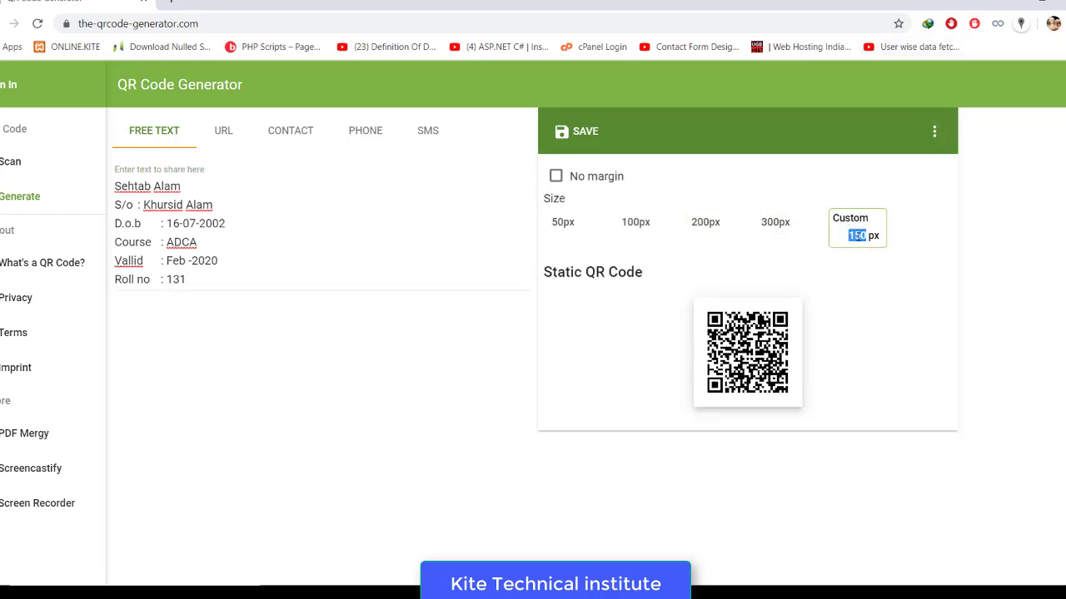
pyautogui.write('50')
pyautogui.click(558, 177)
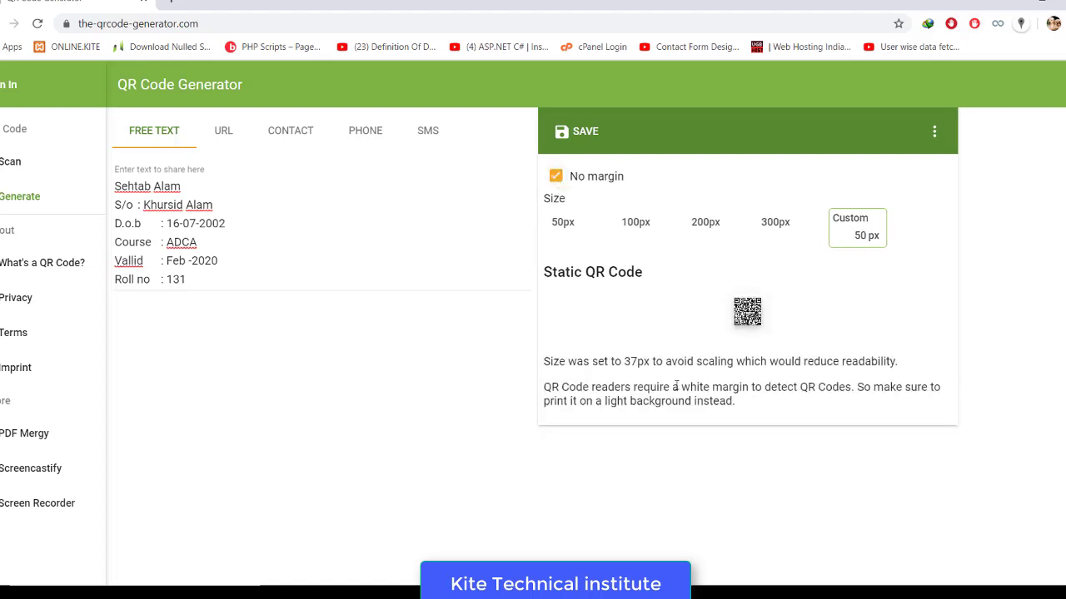
# - Save the QR code as sehtab.png and copy the file from the Downloads folder
pyautogui.click(579, 132)
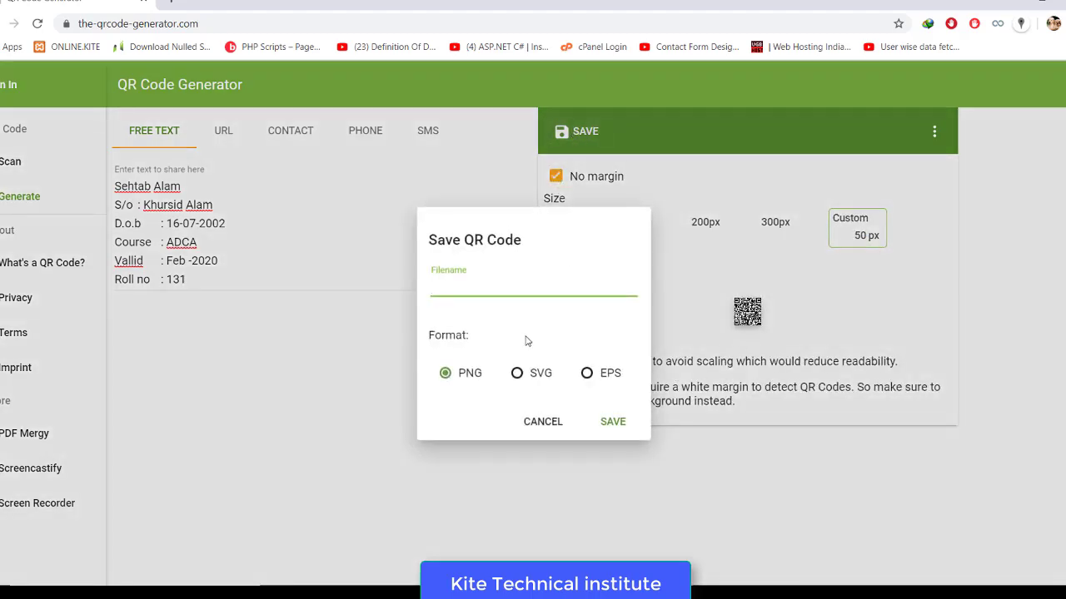
pyautogui.write('sehtab')
pyautogui.press('Return')
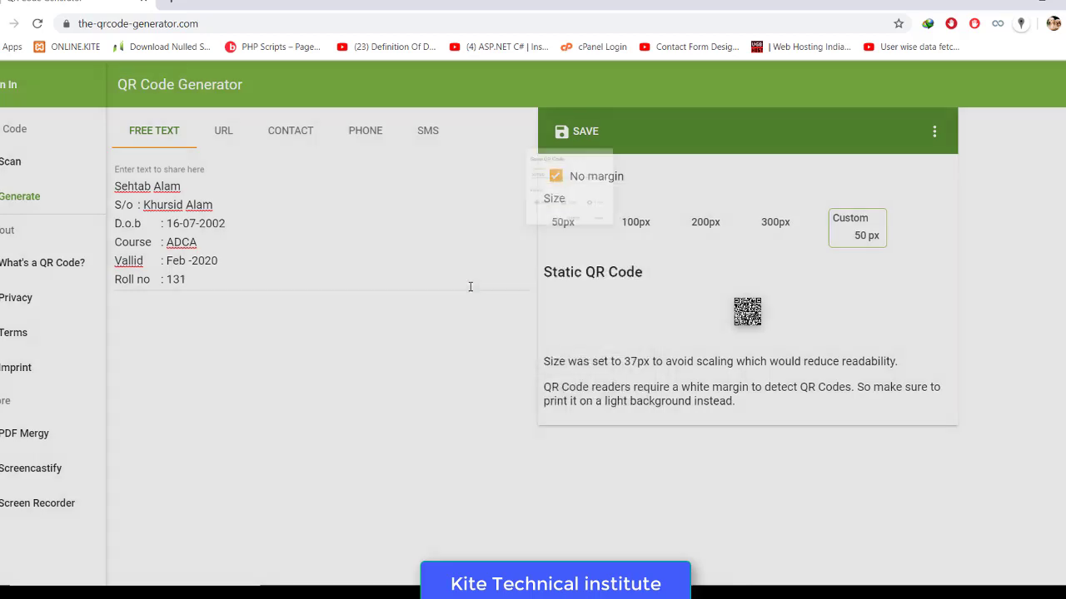
pyautogui.click(125, 569)
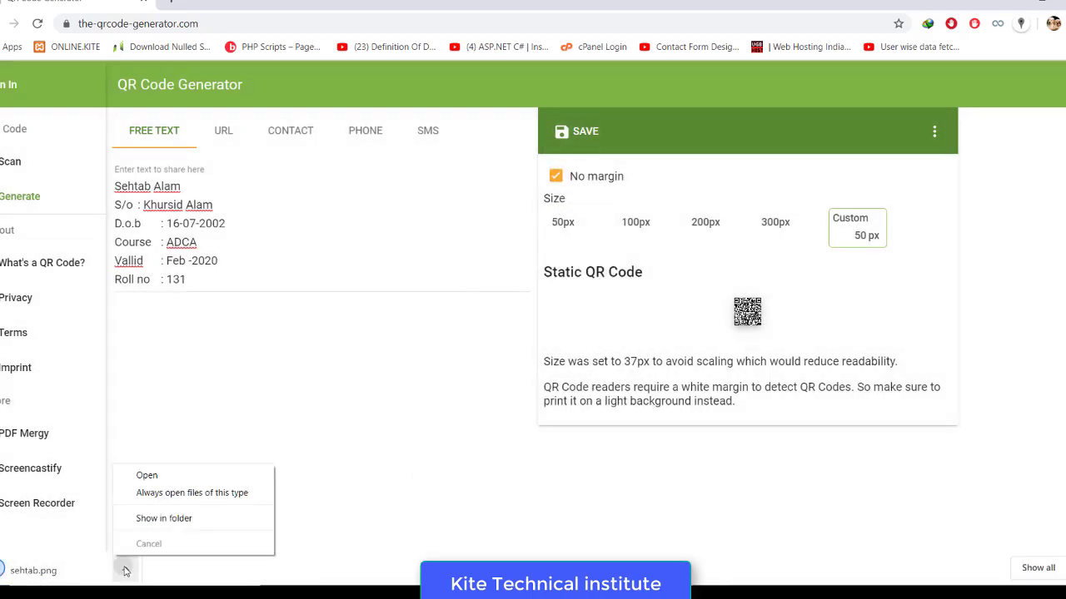
pyautogui.click(163, 520)
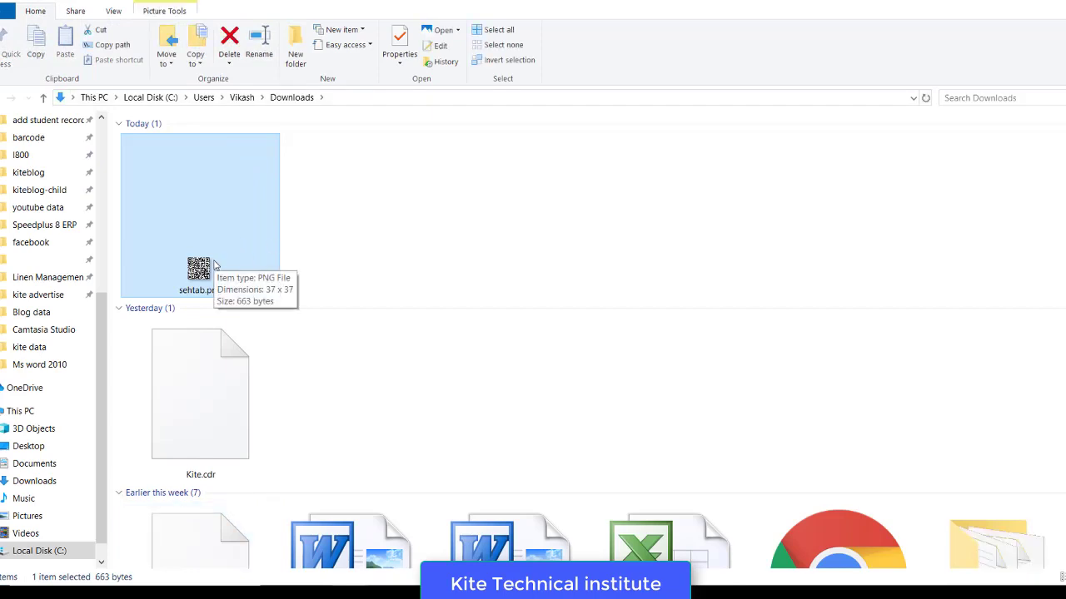
pyautogui.rightClick(214, 265)
pyautogui.click(258, 500)
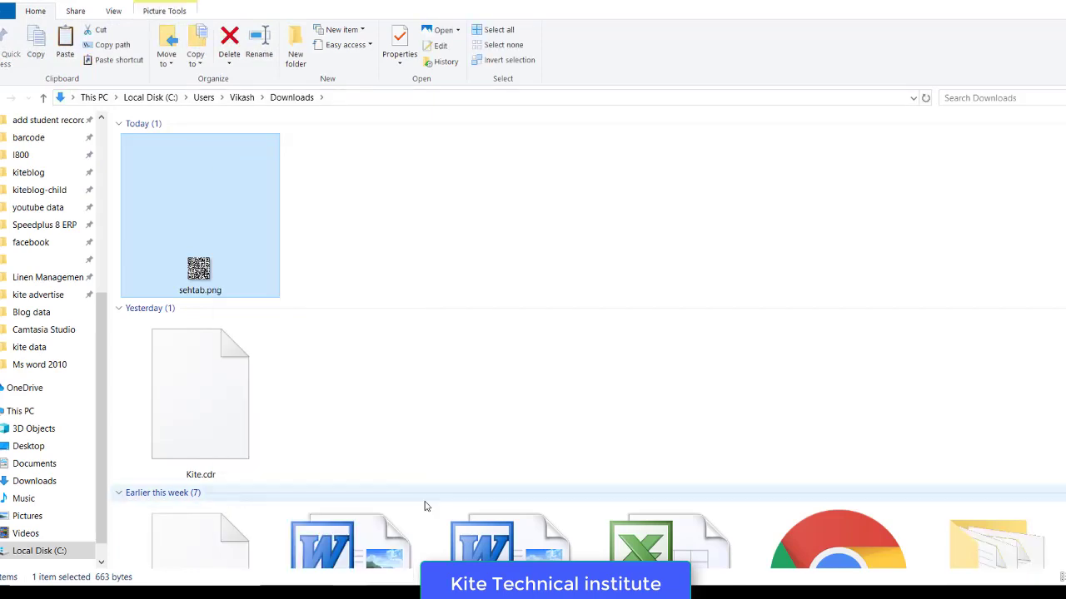
pyautogui.hotkey('alt', 'Tab')
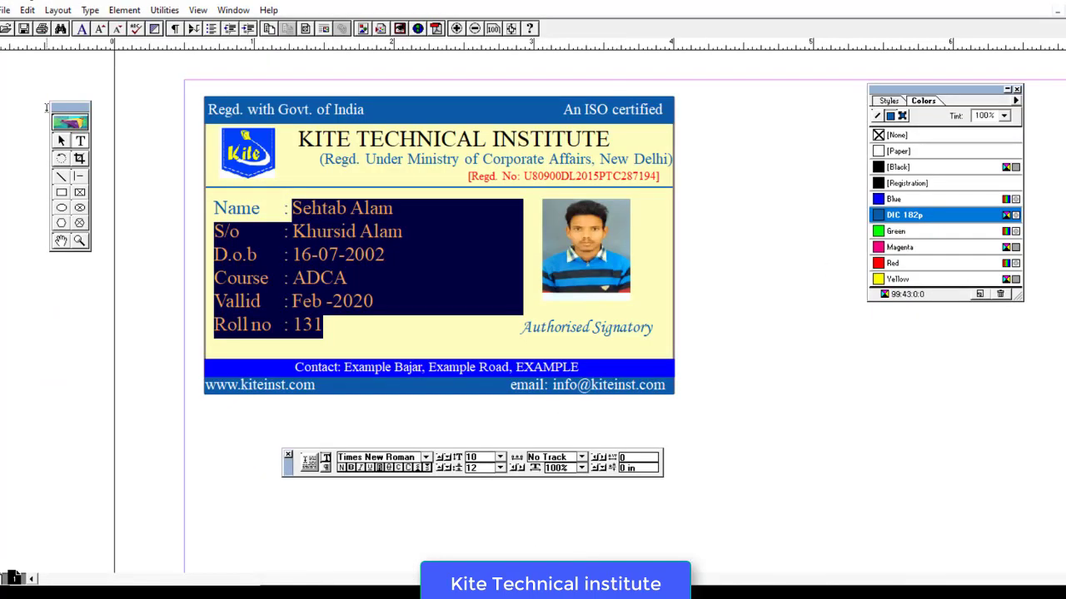
# - Paste the QR image onto the card, move it, then delete it again
pyautogui.click(61, 141)
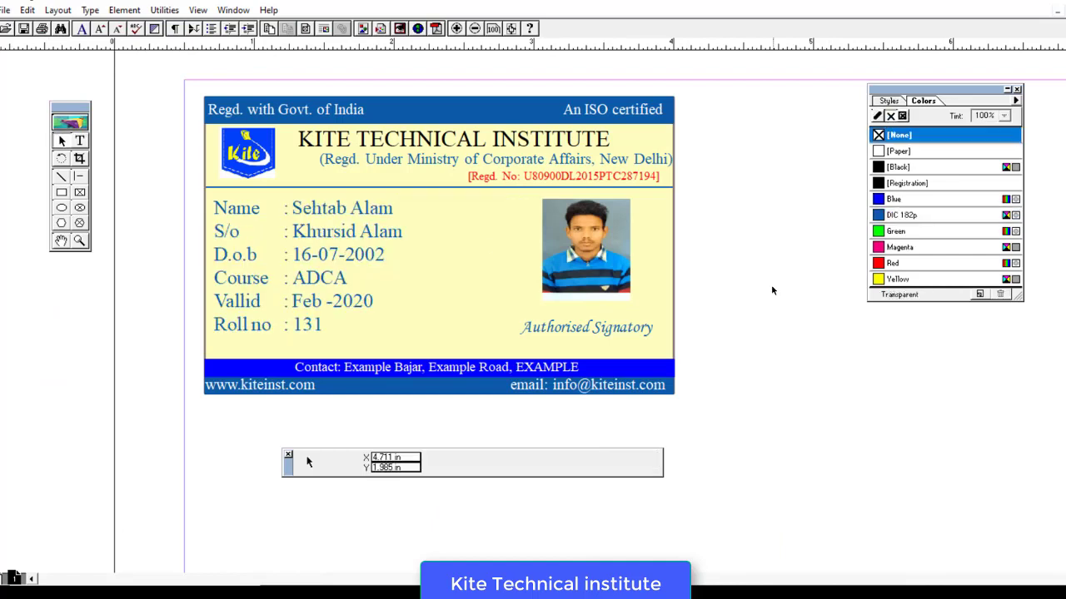
pyautogui.click(402, 275)
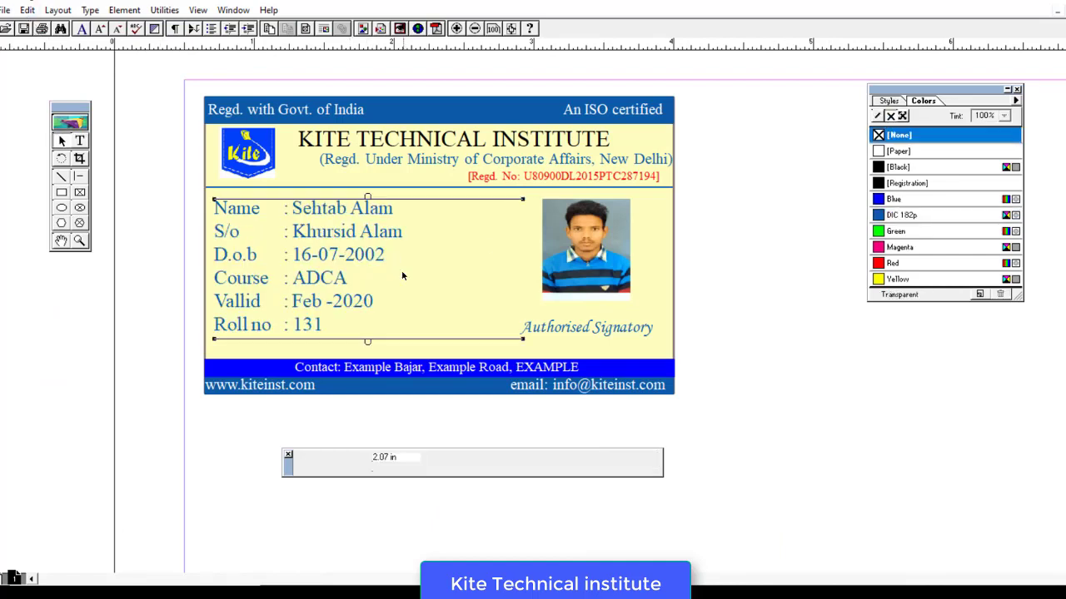
pyautogui.rightClick(403, 276)
pyautogui.click(439, 312)
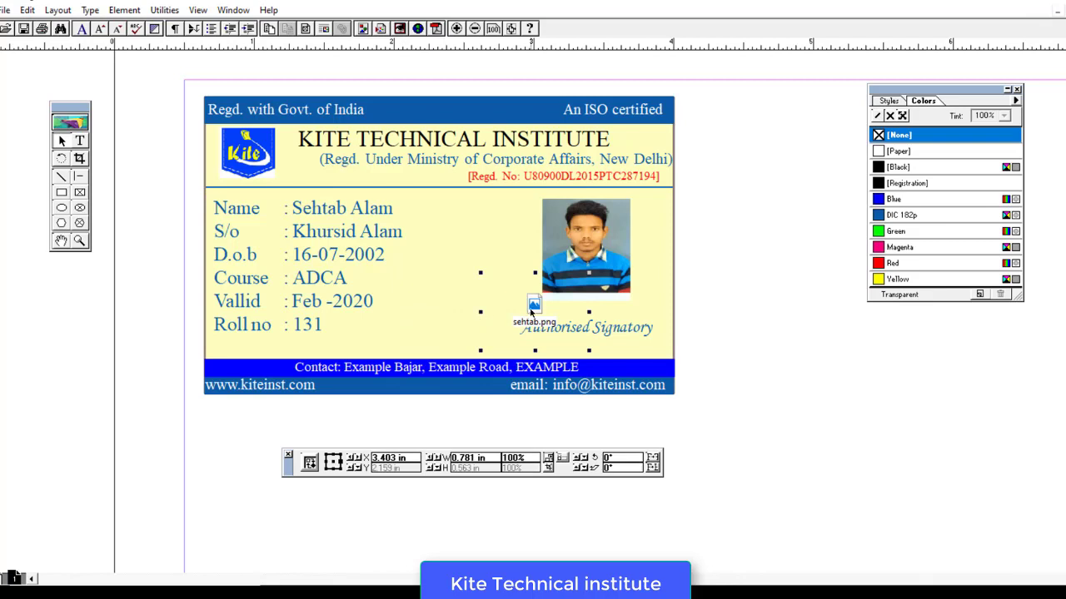
pyautogui.moveTo(533, 312); pyautogui.dragTo(452, 310)
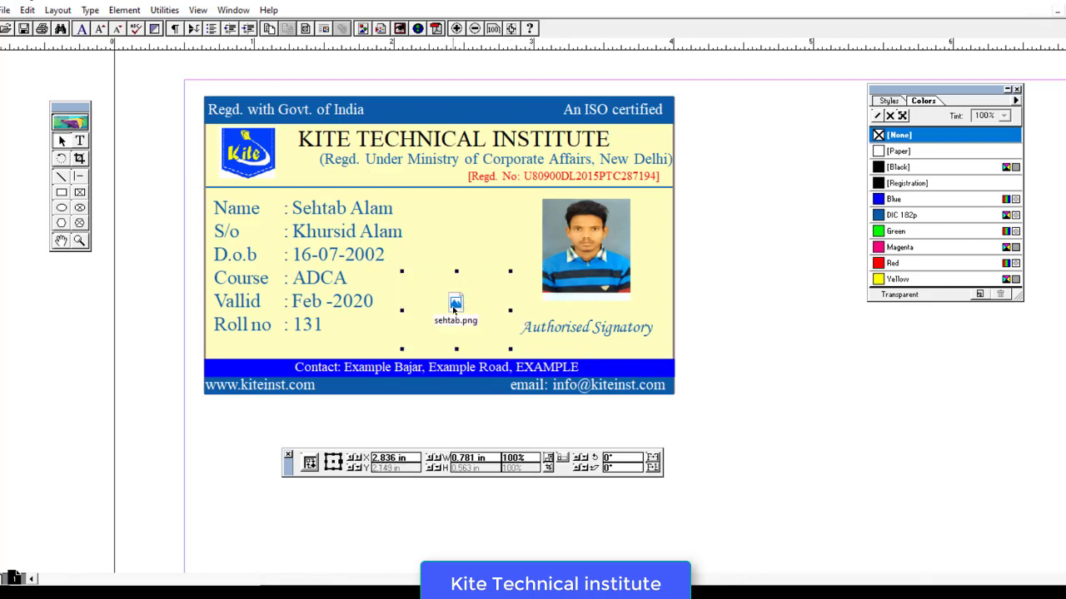
pyautogui.press('Delete')
# - Place sehtab.png from Downloads beside the photo and shrink it to a small square
pyautogui.click(5, 10)
pyautogui.click(49, 150)
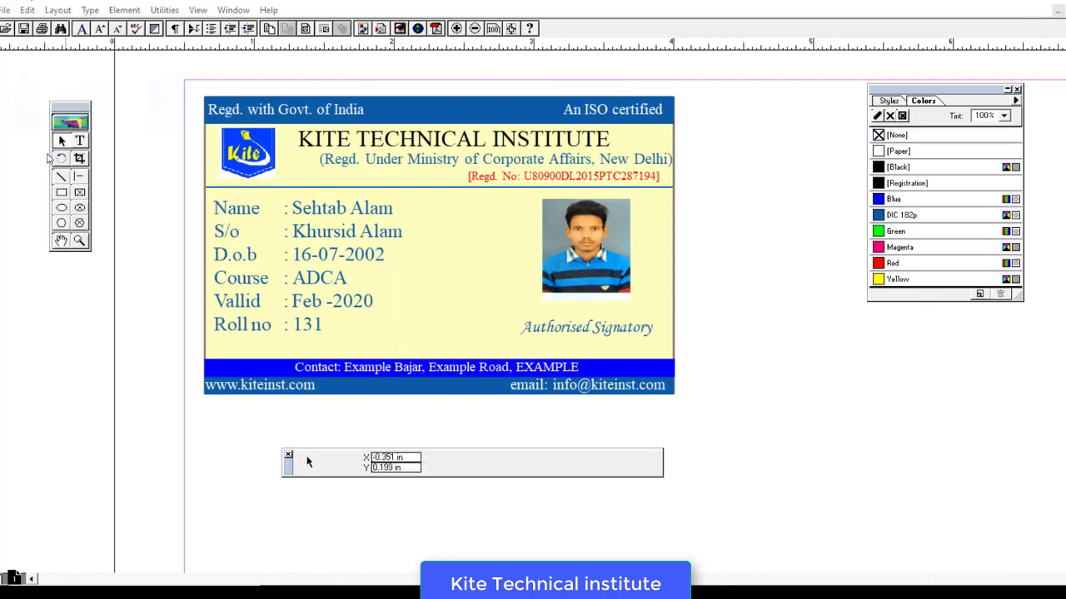
pyautogui.click(172, 53)
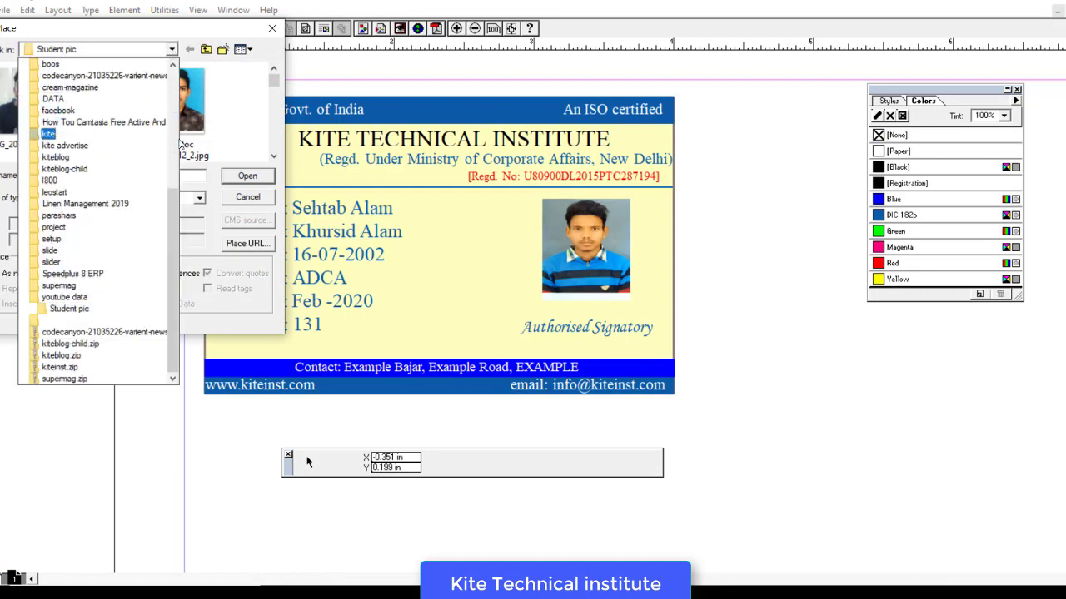
pyautogui.scroll(5, 117, 124)
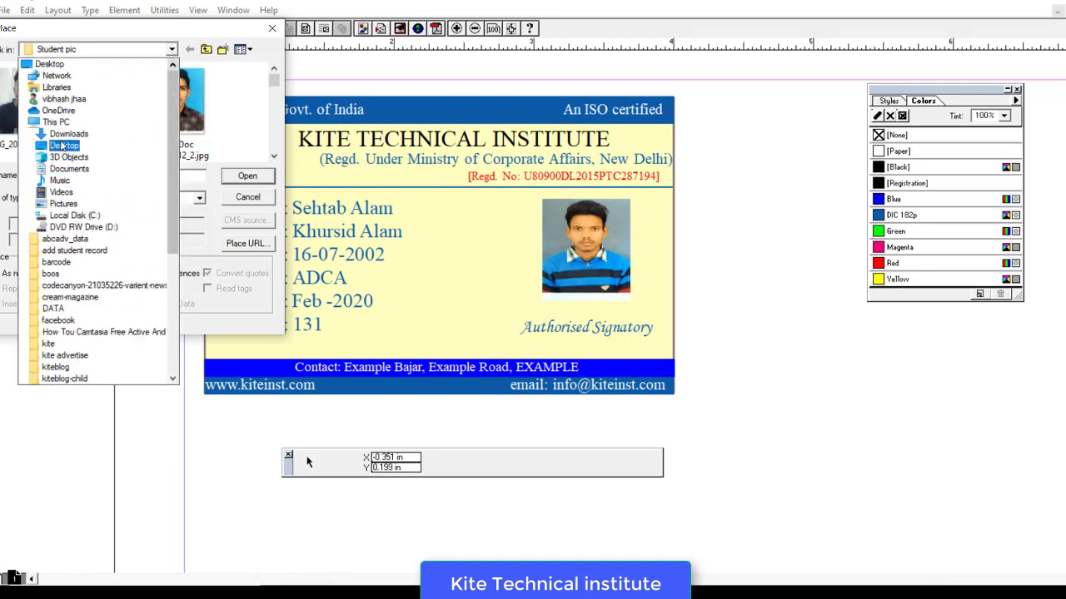
pyautogui.click(116, 133)
pyautogui.click(50, 101)
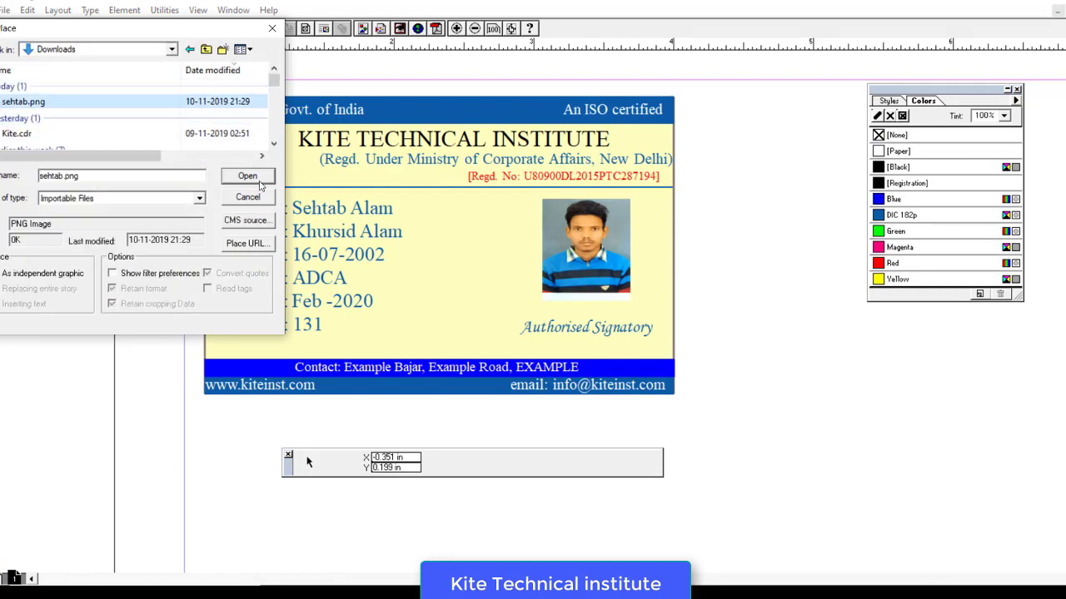
pyautogui.click(247, 176)
pyautogui.moveTo(424, 229); pyautogui.dragTo(517, 319)
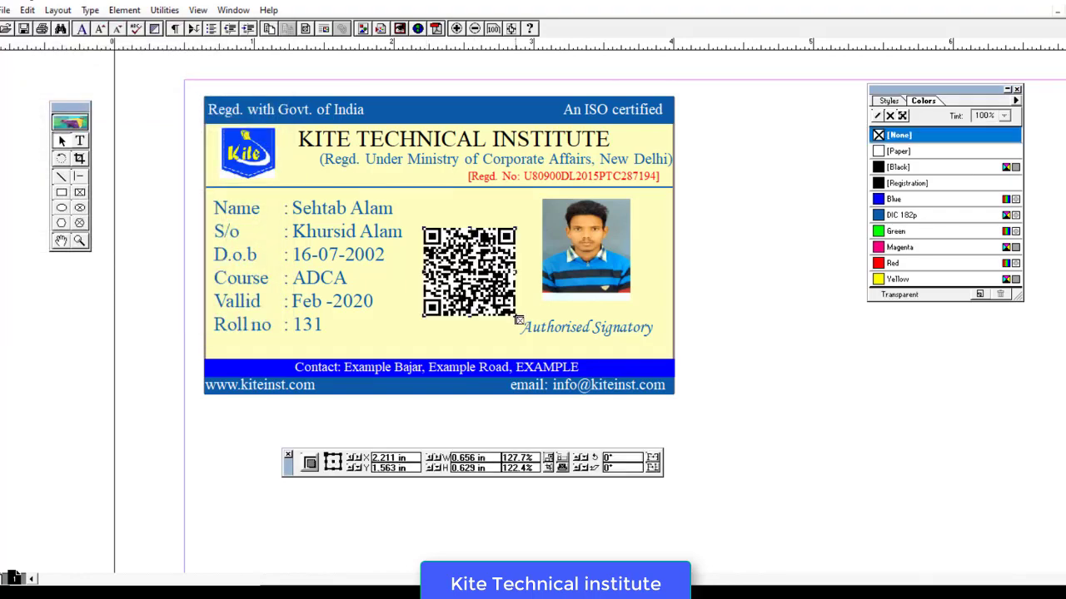
pyautogui.moveTo(424, 228); pyautogui.dragTo(443, 324)
# - Deselect the QR code and select the QR generator's web address in Chrome
pyautogui.click(737, 357)
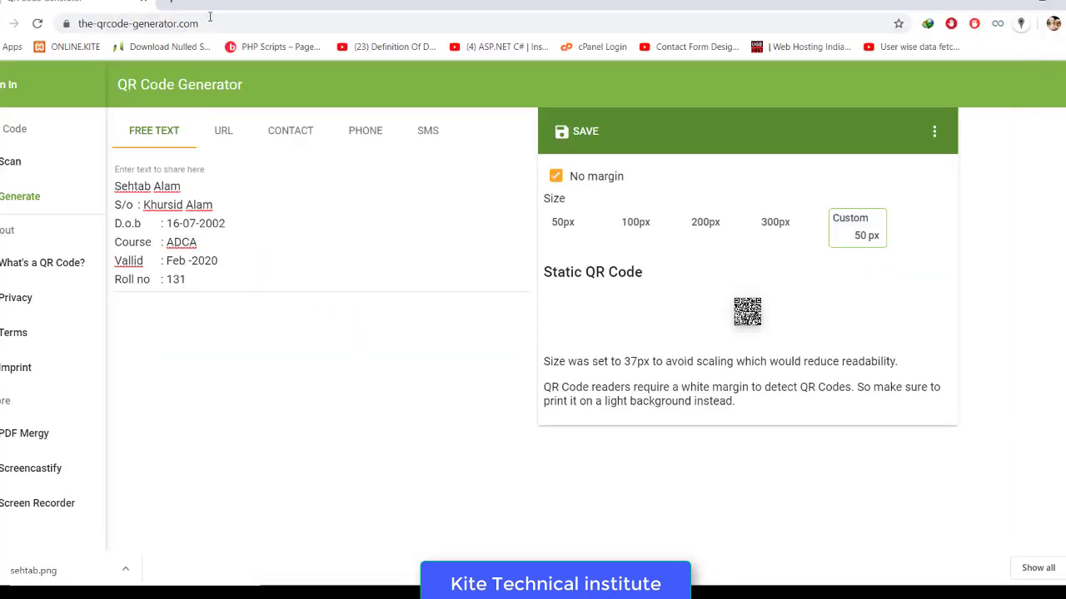
pyautogui.moveTo(198, 23); pyautogui.dragTo(70, 23)
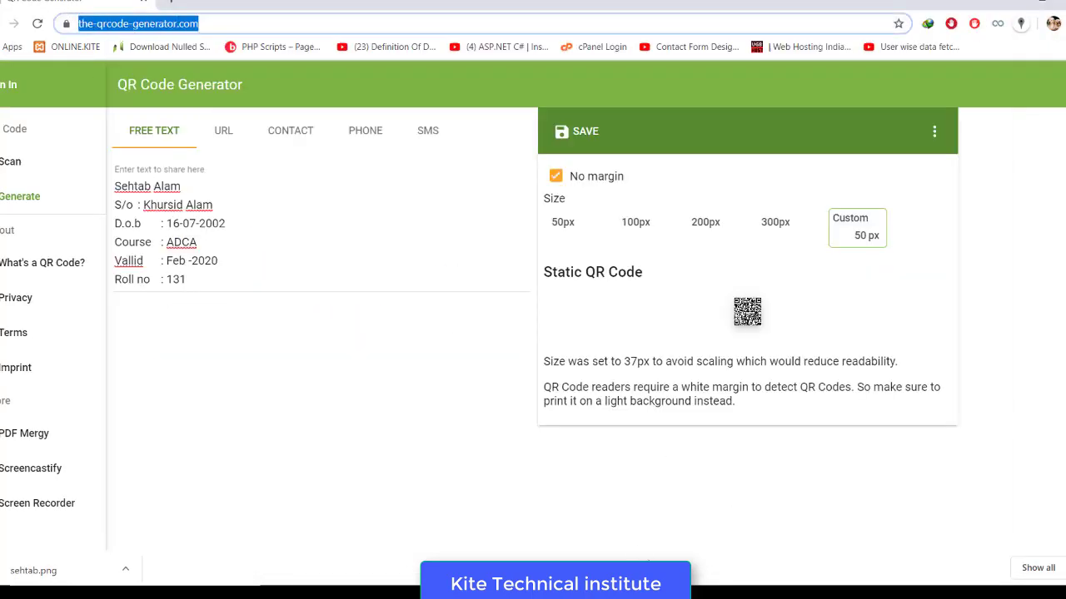
# - Add note step '5>' with the pasted generator URL and 'to create QR code.....'
pyautogui.hotkey('alt', 'Tab')
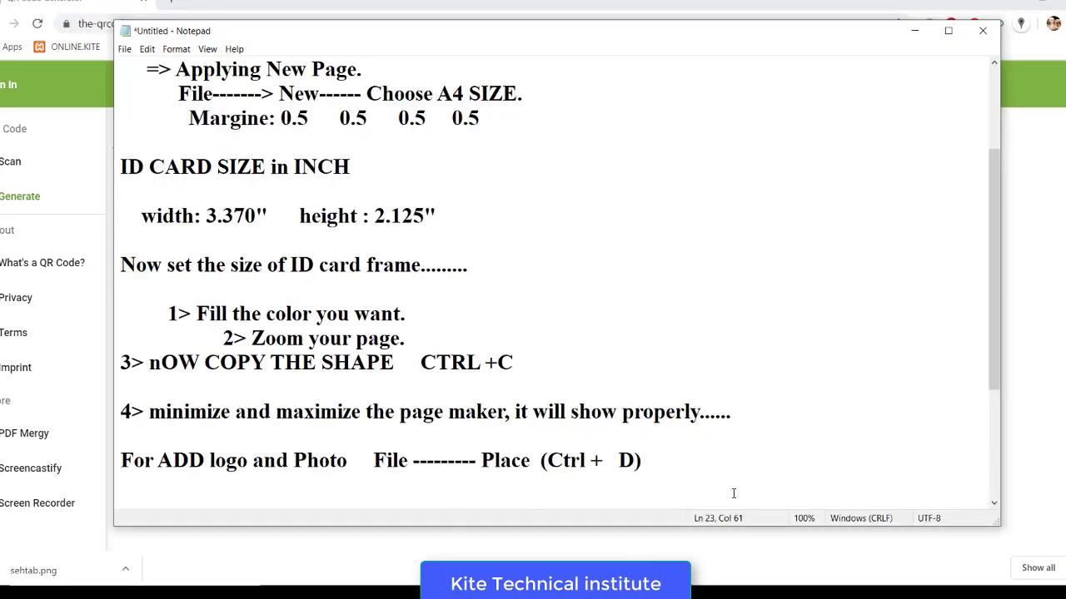
pyautogui.press('Return')
pyautogui.press('Return')
pyautogui.press('BackSpace')
pyautogui.press('BackSpace')
pyautogui.press('End')
pyautogui.press('Return')
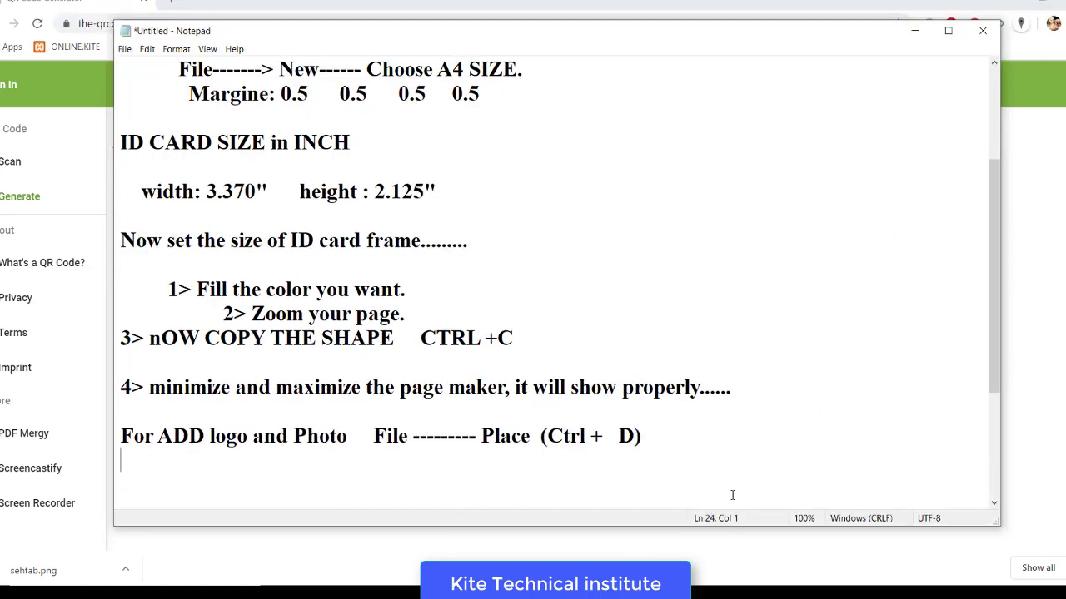
pyautogui.press('Return')
pyautogui.write('5>')
pyautogui.hotkey('ctrl', 'v')
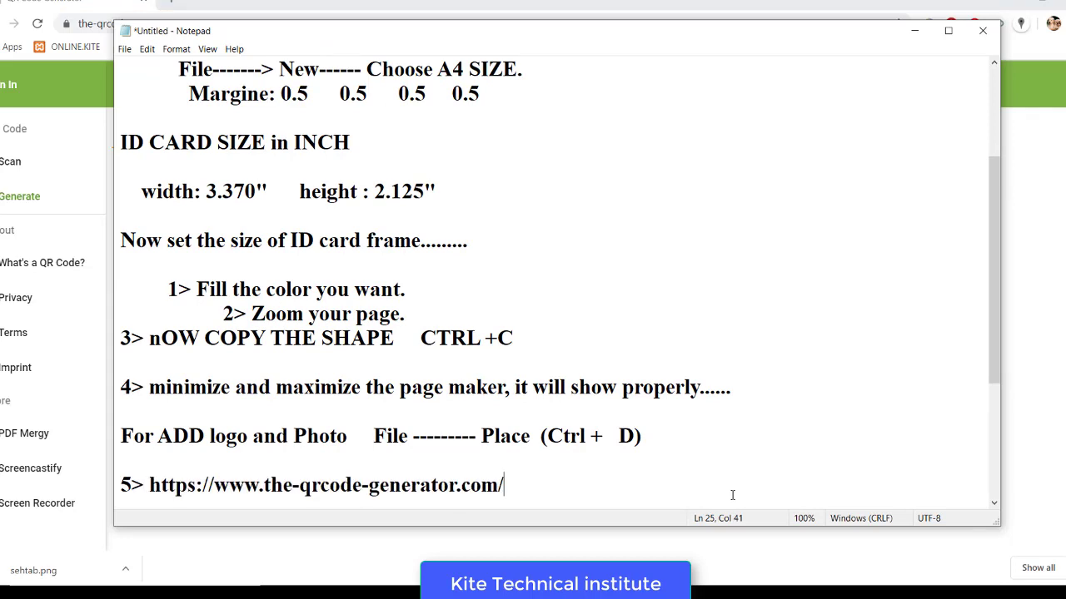
pyautogui.write('to creat')
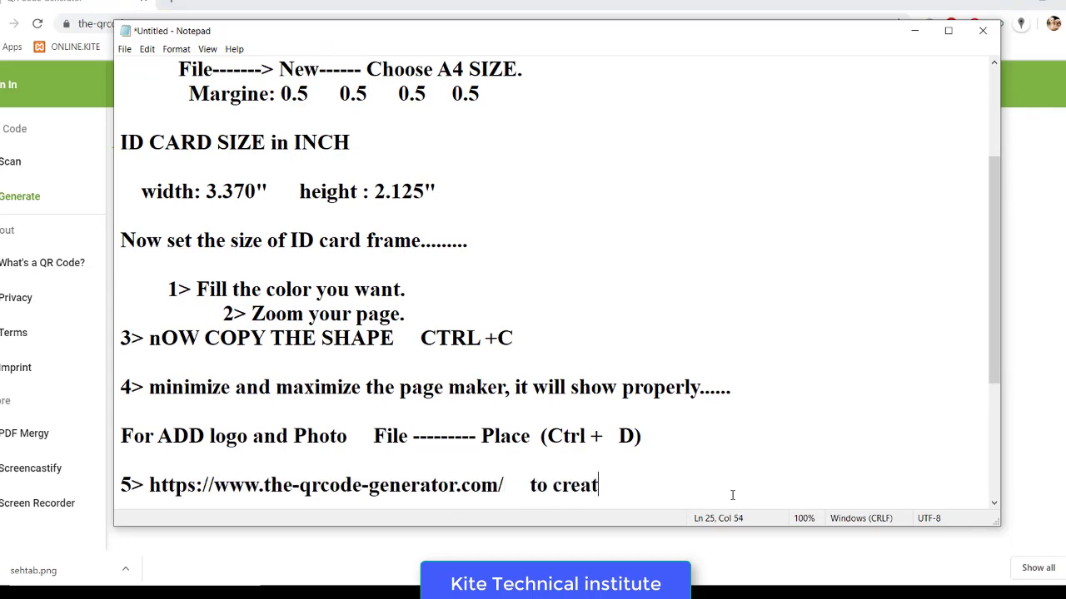
pyautogui.write('e QR co')
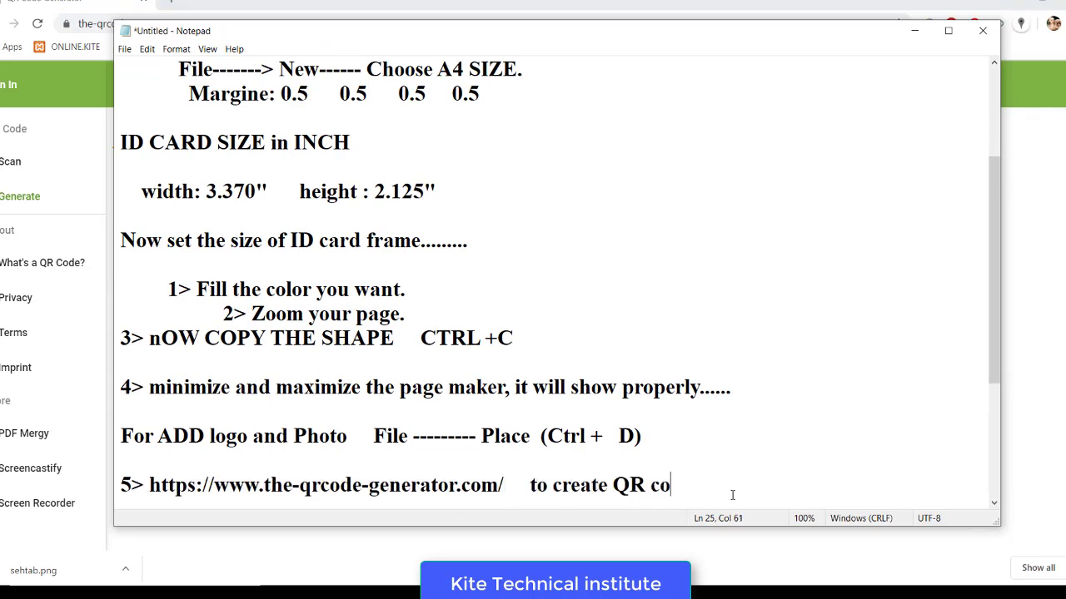
pyautogui.write('de.....')
# - Add the closing line 'Now your id card generate successfully' to the notes
pyautogui.press('Return')
pyautogui.press('Return')
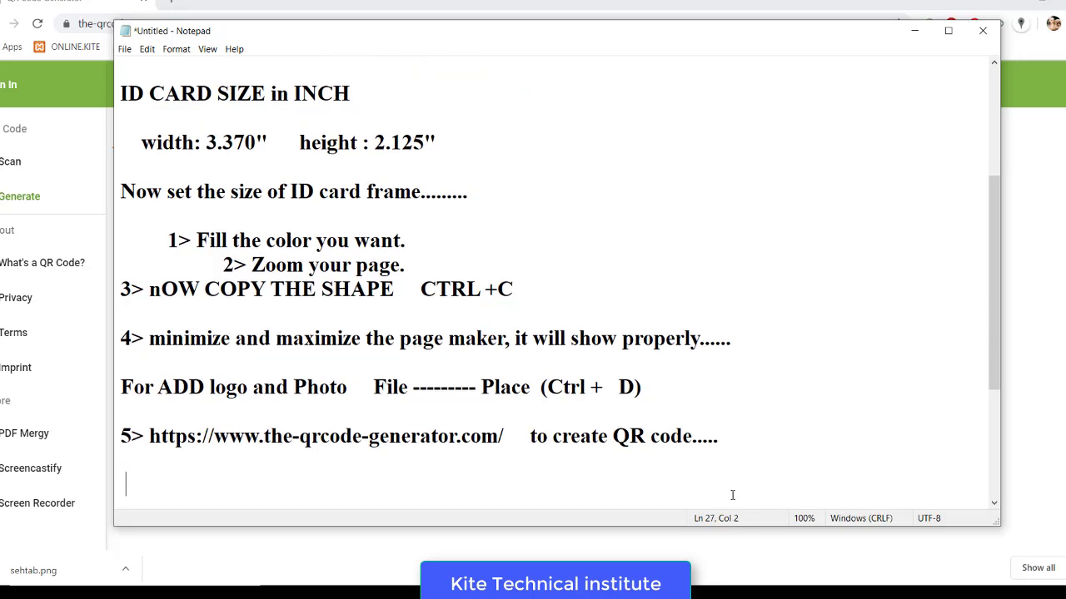
pyautogui.write('Noe ')
pyautogui.write('your id car')
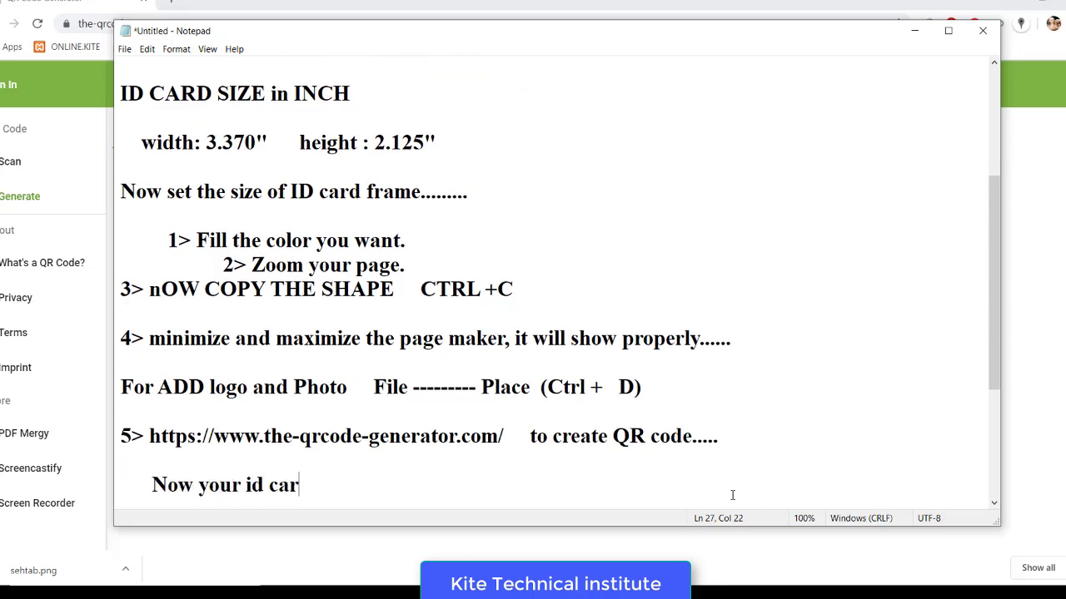
pyautogui.write('d generate syu')
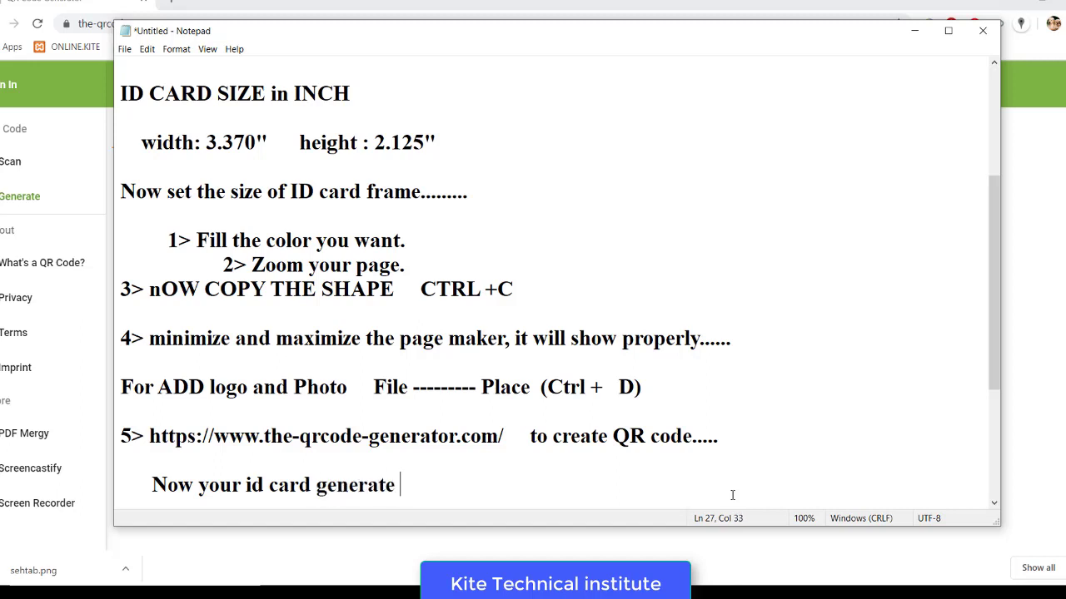
pyautogui.press('BackSpace')
pyautogui.press('BackSpace')
pyautogui.write('uccessfully...')
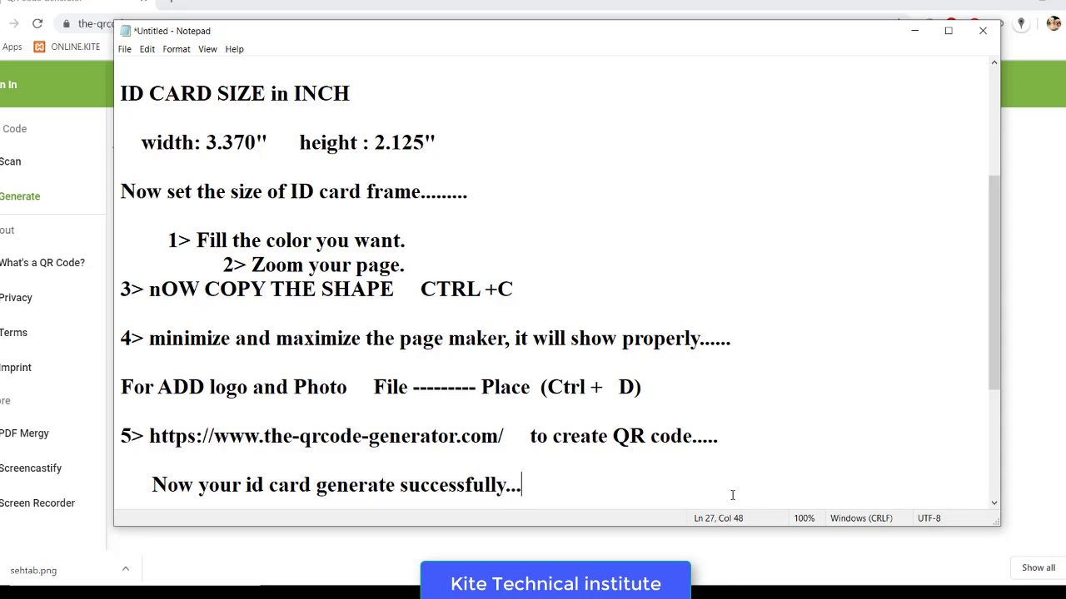
pyautogui.press('Return')
pyautogui.press('Return')
pyautogui.press('Return')
pyautogui.press('Return')
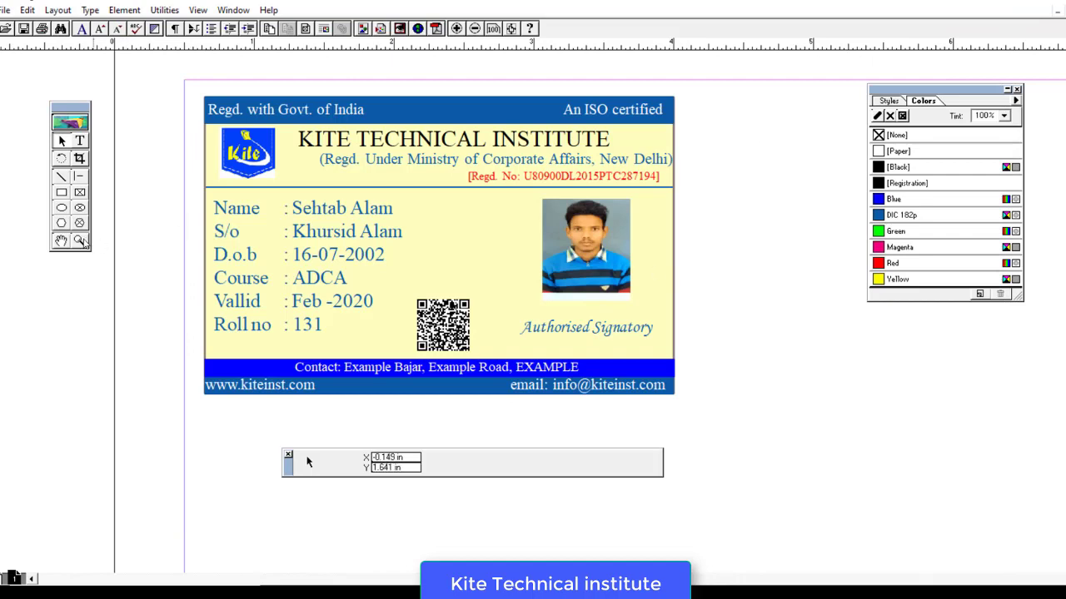
# - Zoom out the page view and copy the whole ID card
pyautogui.click(80, 241)
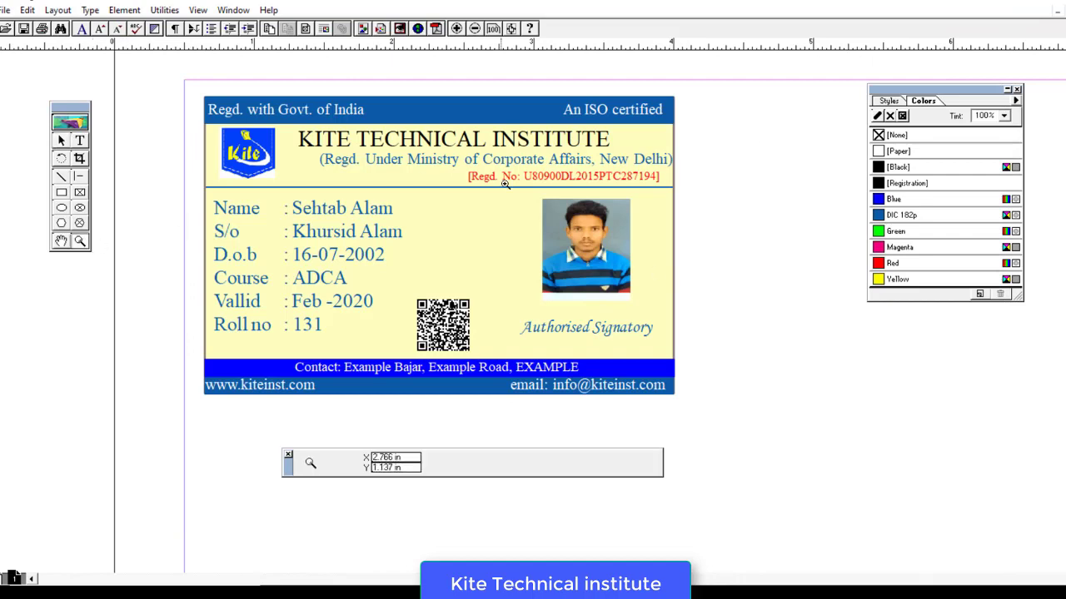
pyautogui.rightClick(699, 258)
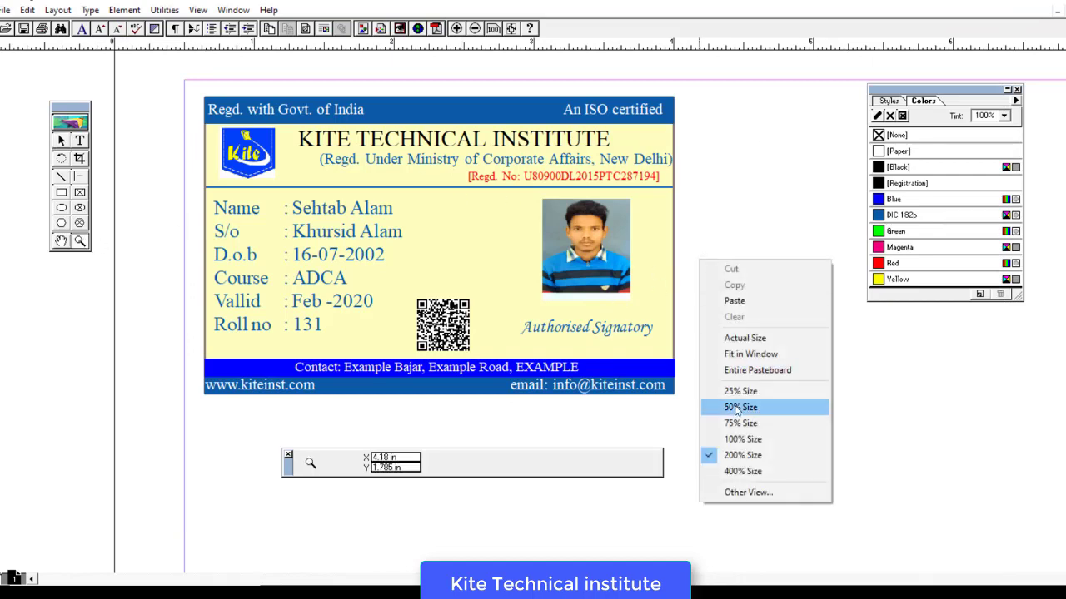
pyautogui.click(740, 439)
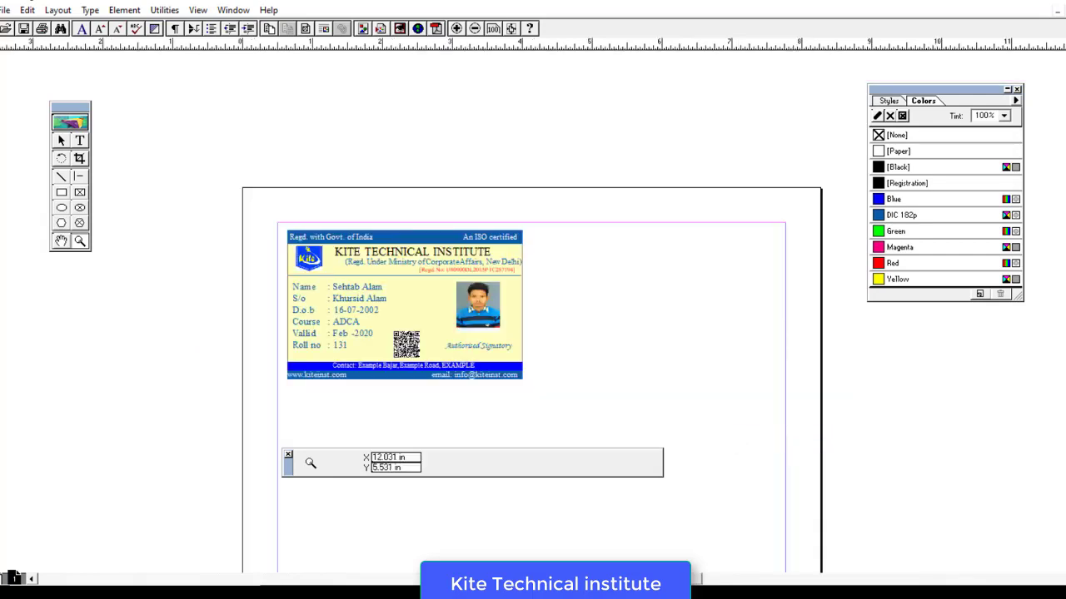
pyautogui.scroll(-3, 532, 333)
pyautogui.click(61, 141)
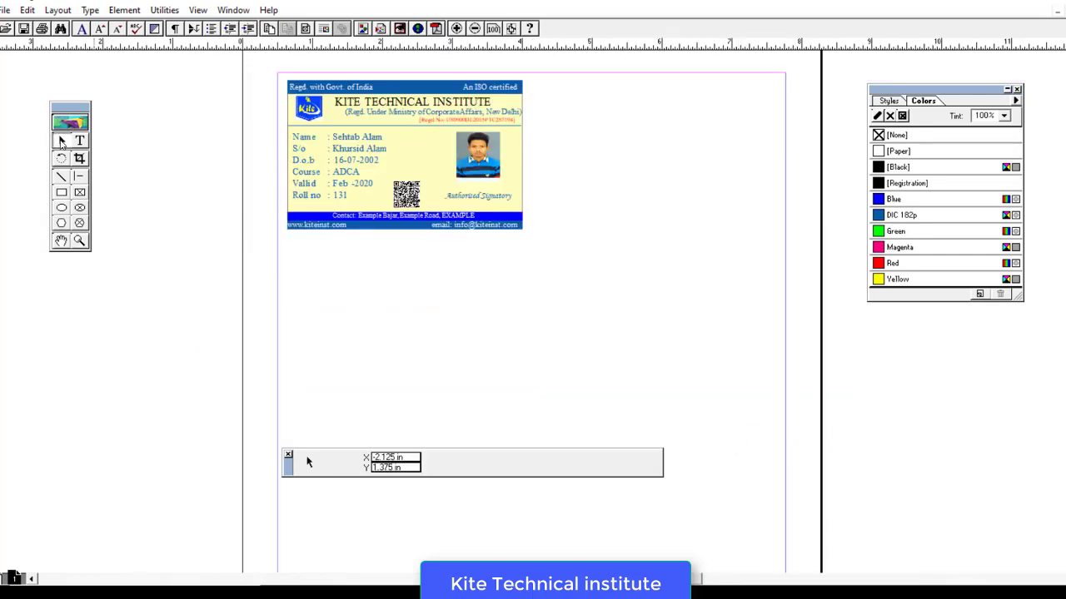
pyautogui.moveTo(234, 65); pyautogui.dragTo(527, 237)
pyautogui.click(27, 10)
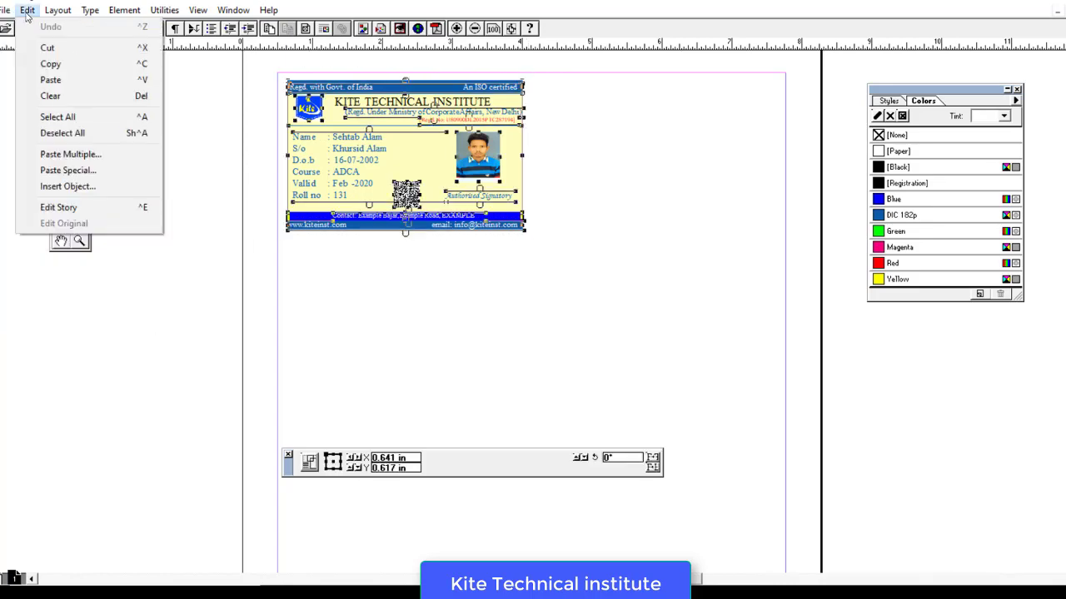
pyautogui.click(51, 64)
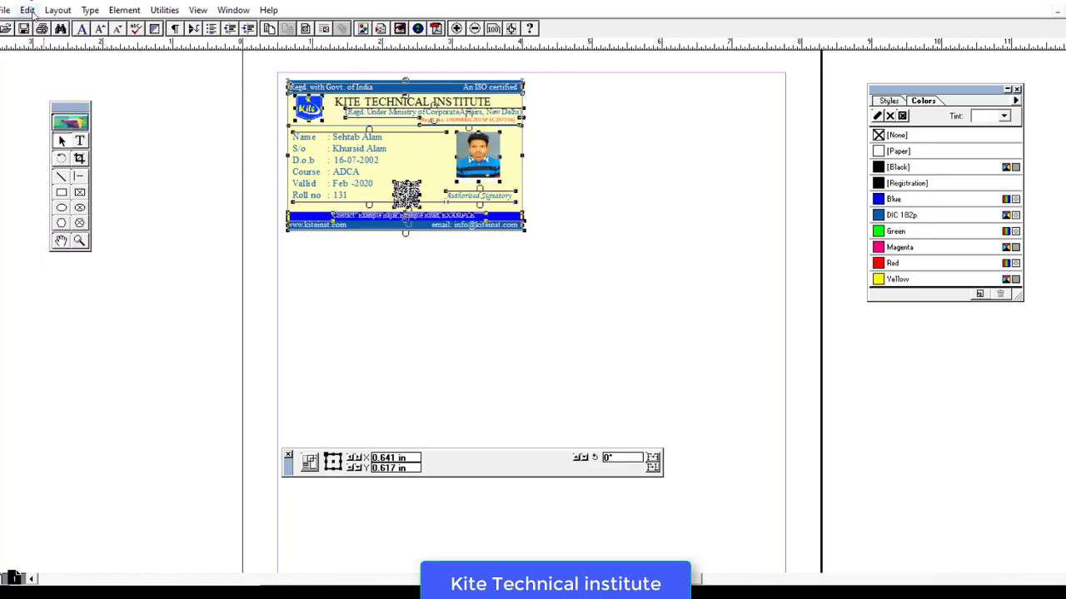
# - Paste a duplicate card, move it beside the original at top right, and select both
pyautogui.click(27, 10)
pyautogui.click(50, 80)
pyautogui.click(50, 89)
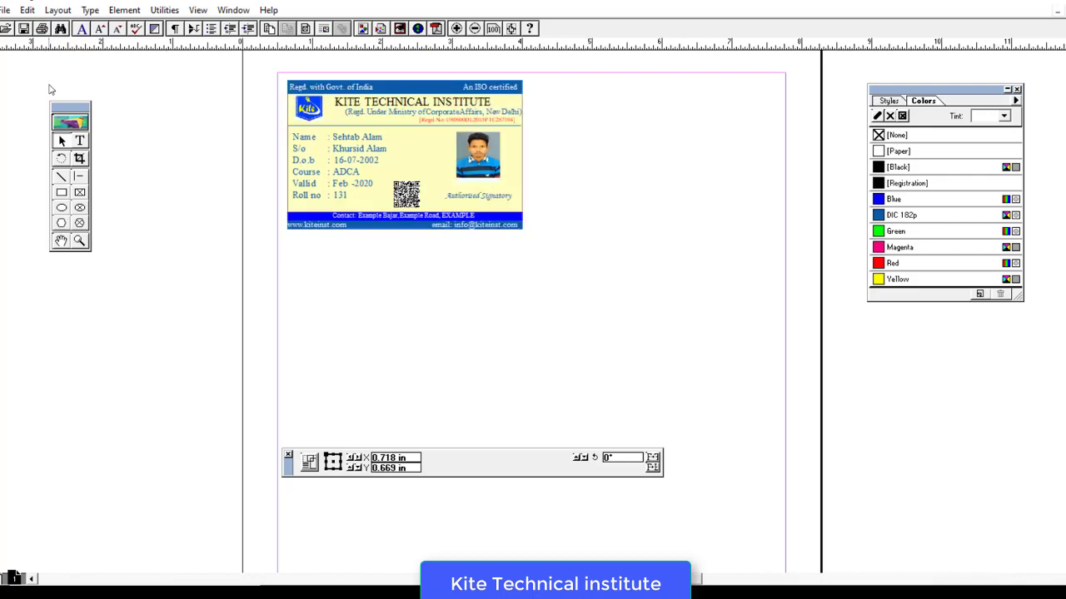
pyautogui.hotkey('ctrl', 'Right')
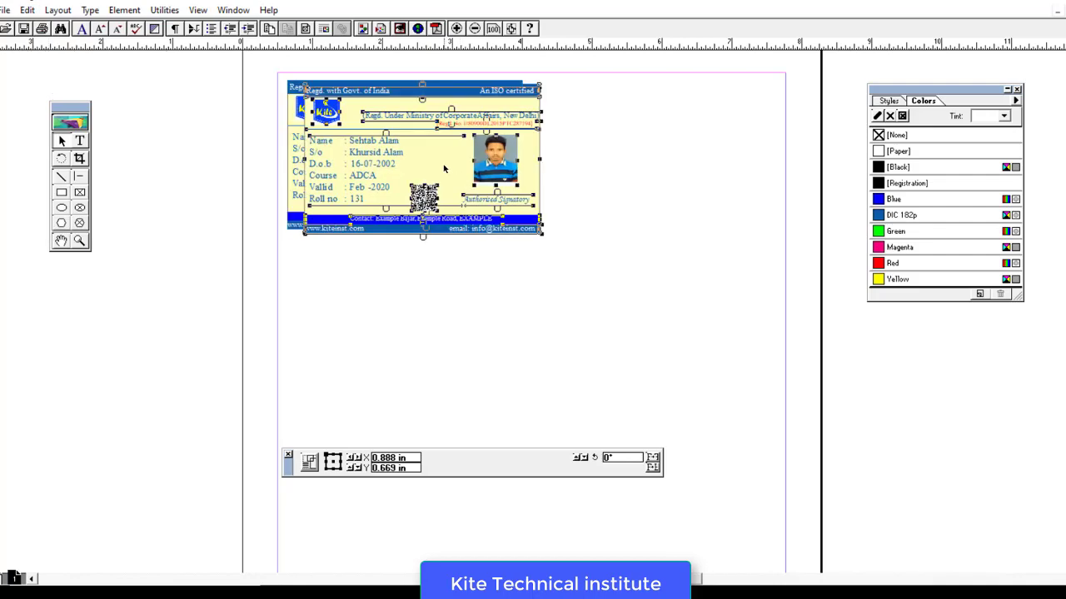
pyautogui.moveTo(443, 169); pyautogui.dragTo(670, 164)
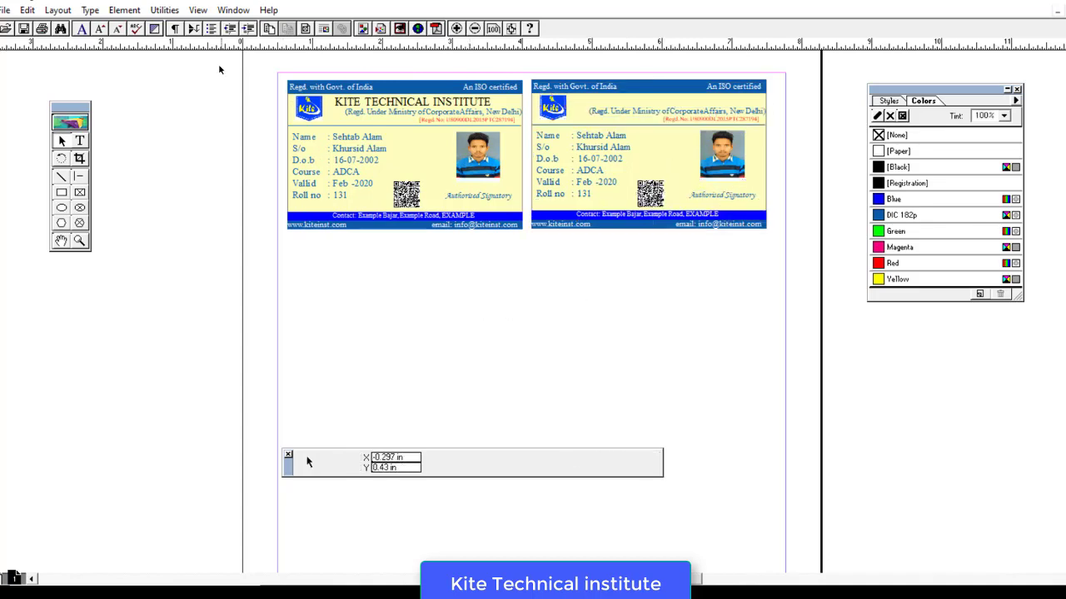
pyautogui.moveTo(221, 67); pyautogui.dragTo(837, 252)
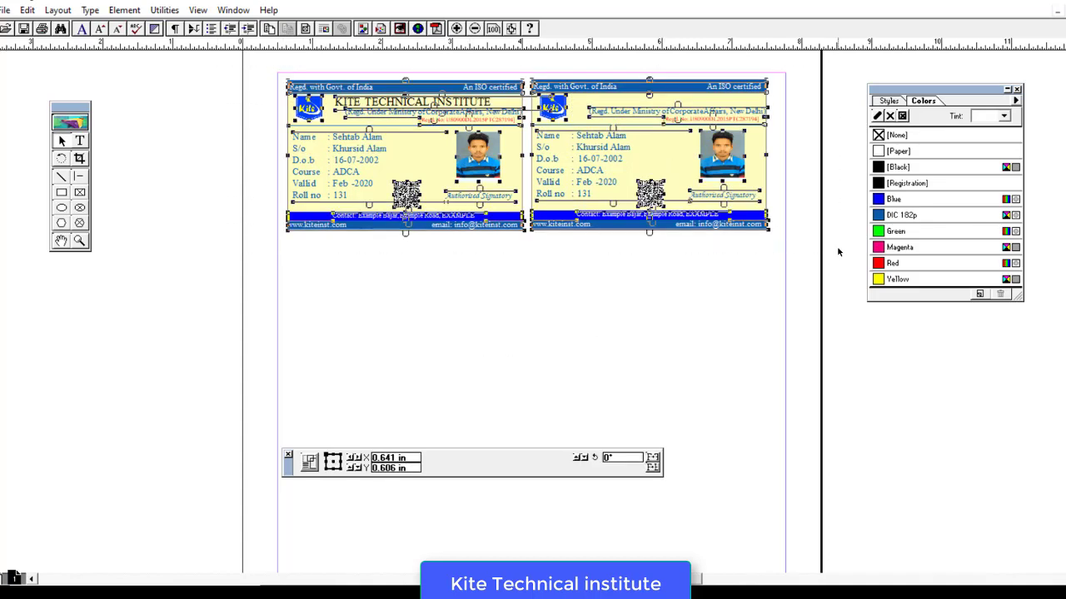
# - Duplicate the two cards and move the copy down as a second row
pyautogui.click(27, 10)
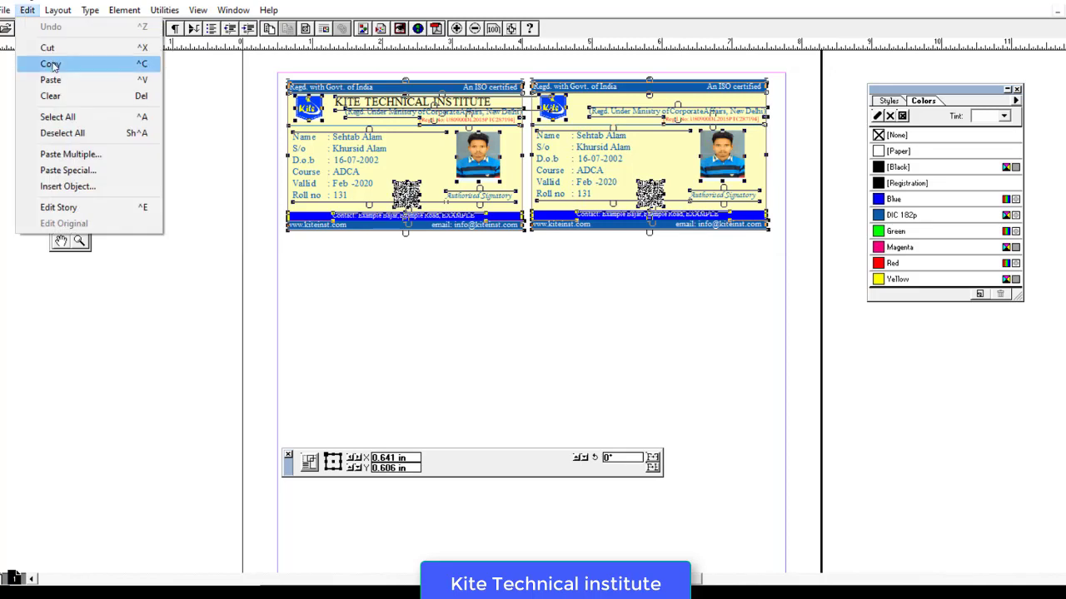
pyautogui.click(50, 63)
pyautogui.click(28, 12)
pyautogui.click(125, 80)
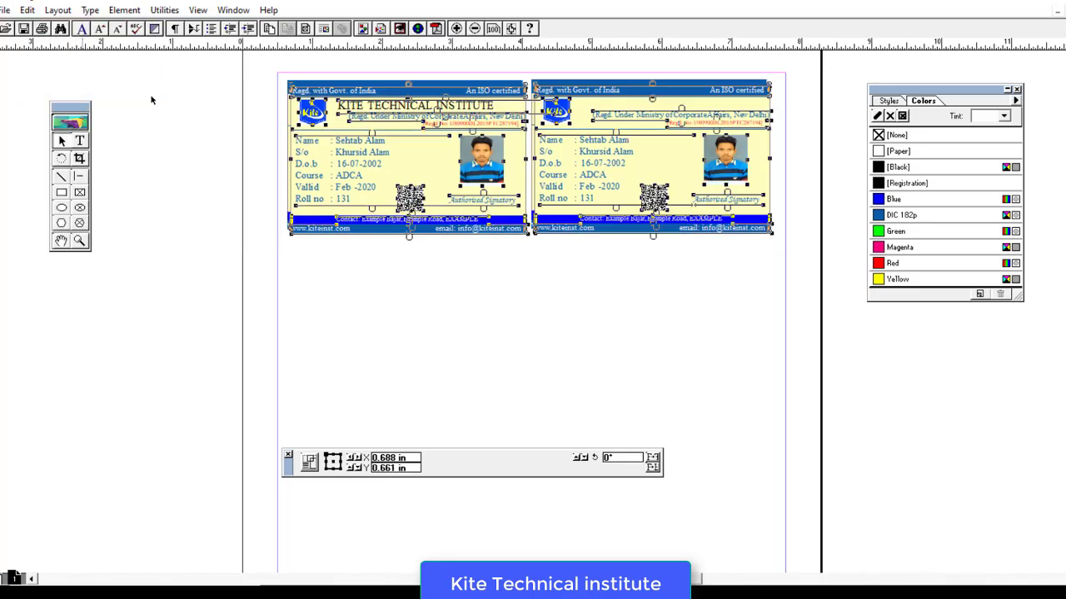
pyautogui.moveTo(405, 161); pyautogui.dragTo(403, 314)
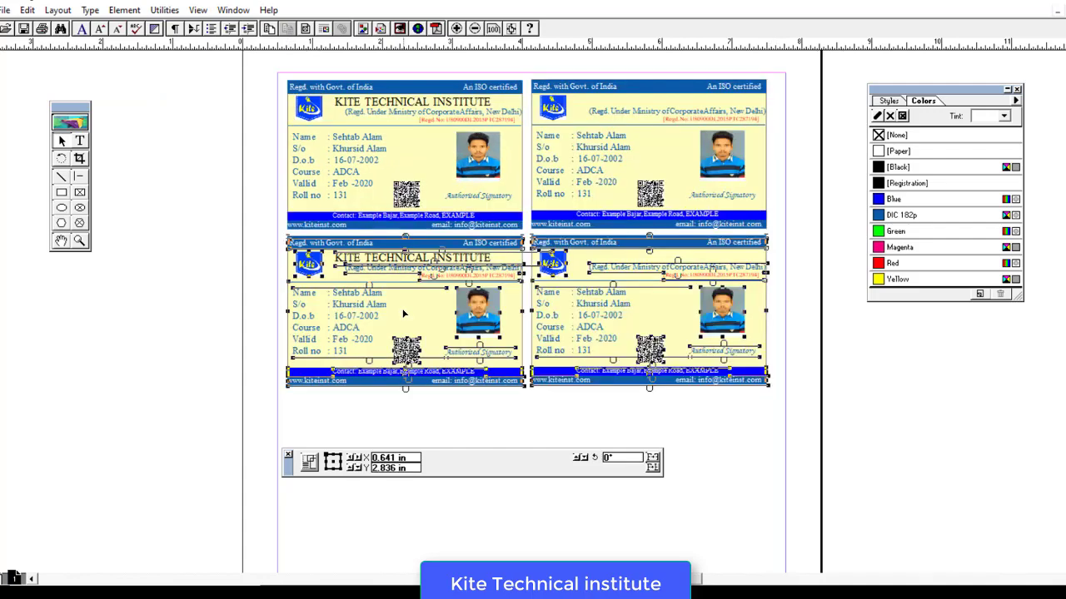
pyautogui.click(854, 487)
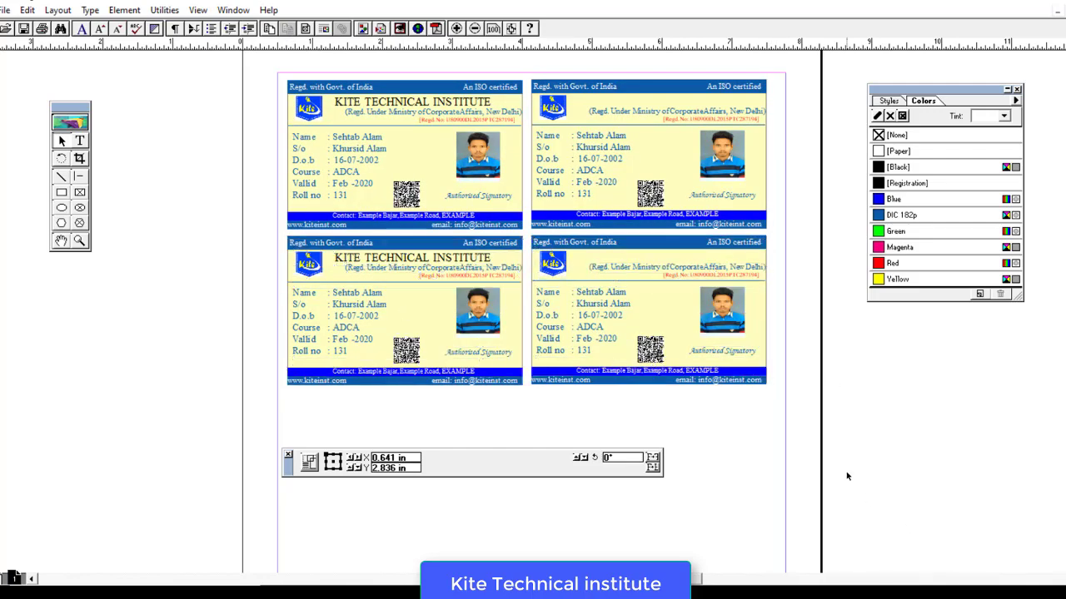
# - Select all four cards, copy them, and paste a duplicate
pyautogui.moveTo(218, 63); pyautogui.dragTo(819, 420)
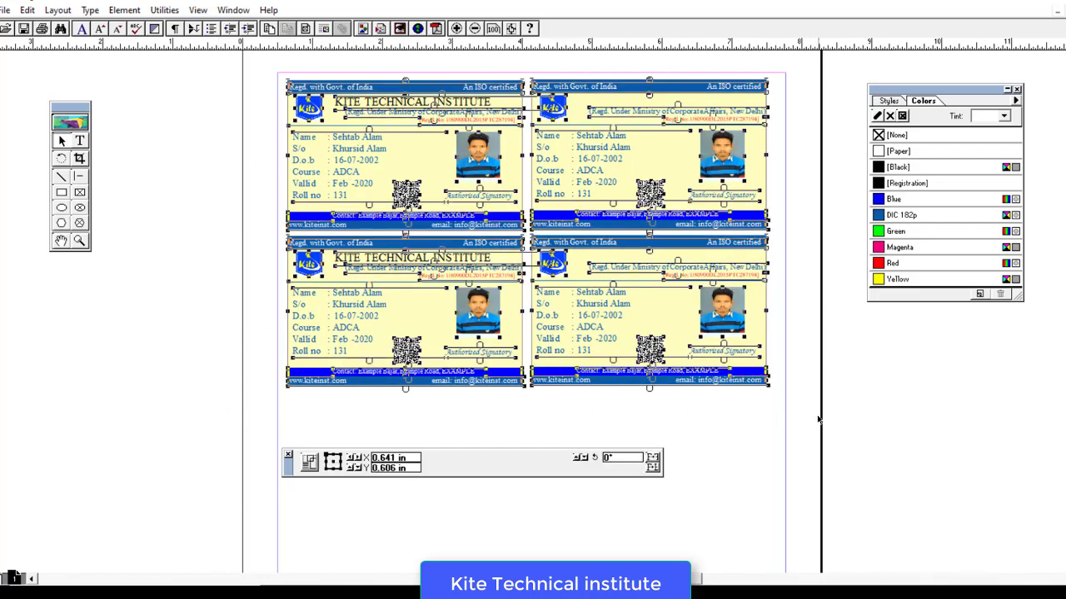
pyautogui.click(28, 10)
pyautogui.click(50, 64)
pyautogui.click(27, 9)
pyautogui.click(51, 80)
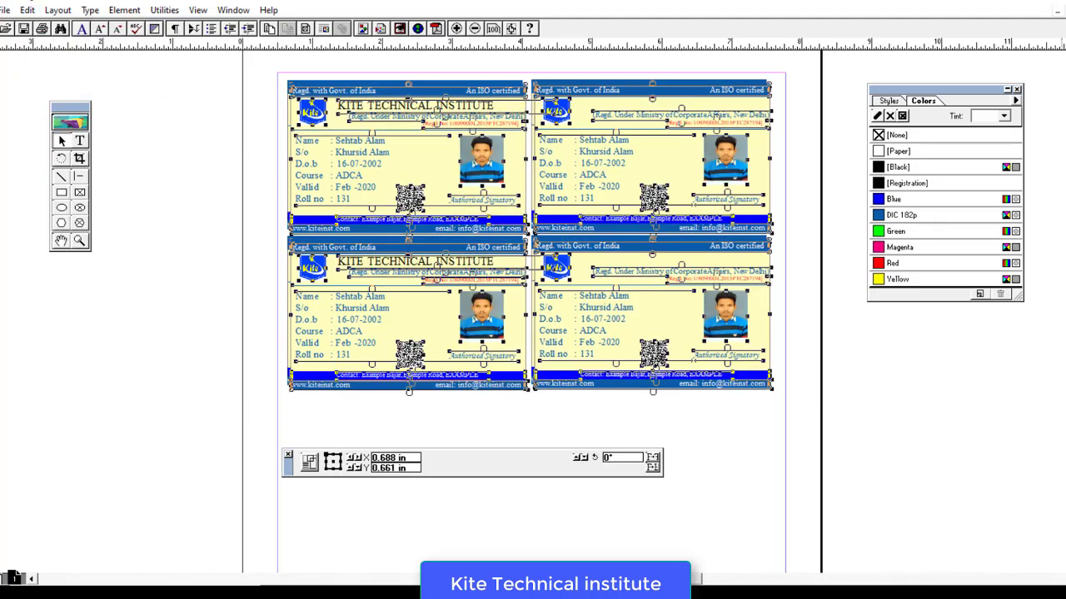
pyautogui.scroll(-5, 662, 284)
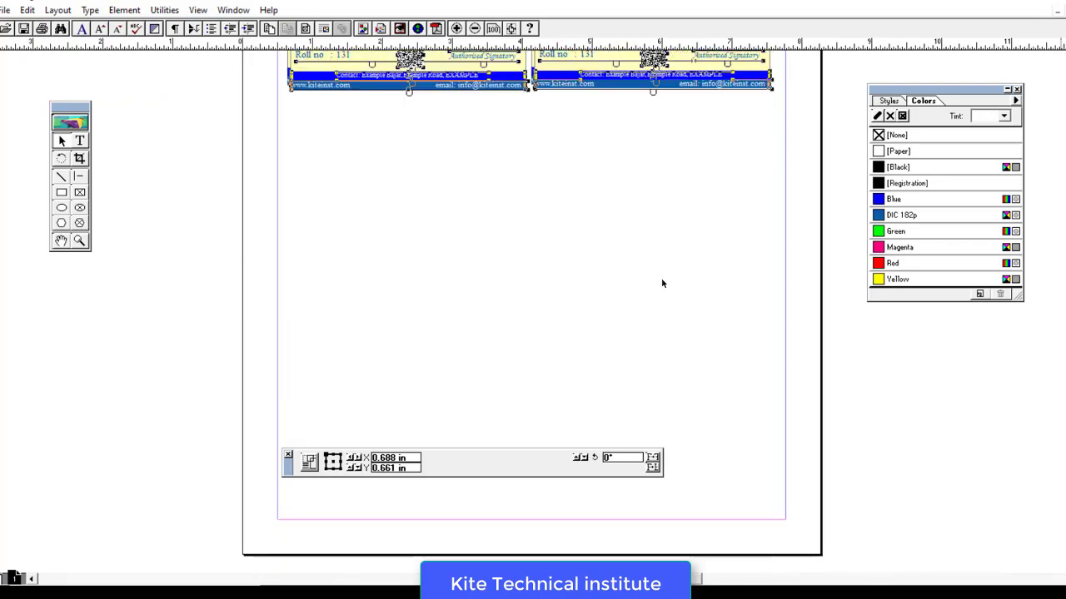
# - Drag the pasted four cards below the originals and nudge all cards up slightly
pyautogui.moveTo(431, 60); pyautogui.dragTo(428, 362)
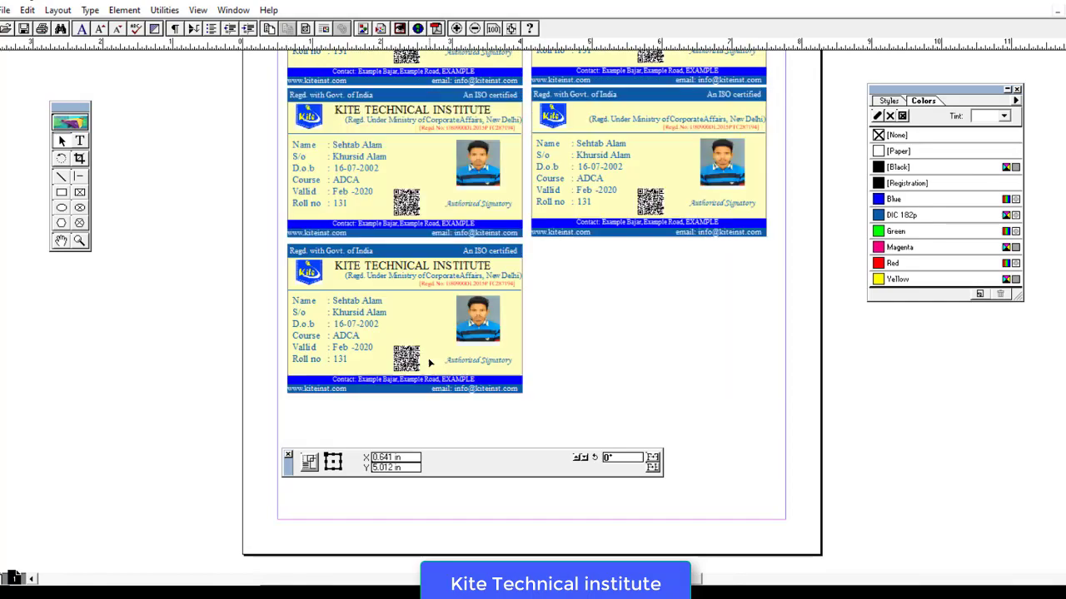
pyautogui.scroll(5, 528, 317)
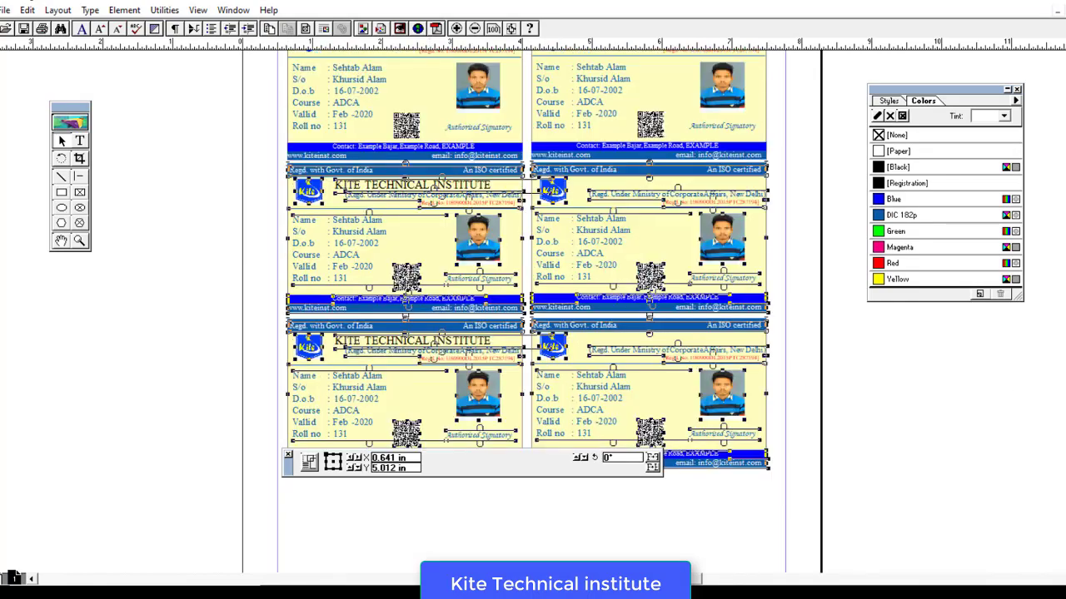
pyautogui.hotkey('ctrl', 'a')
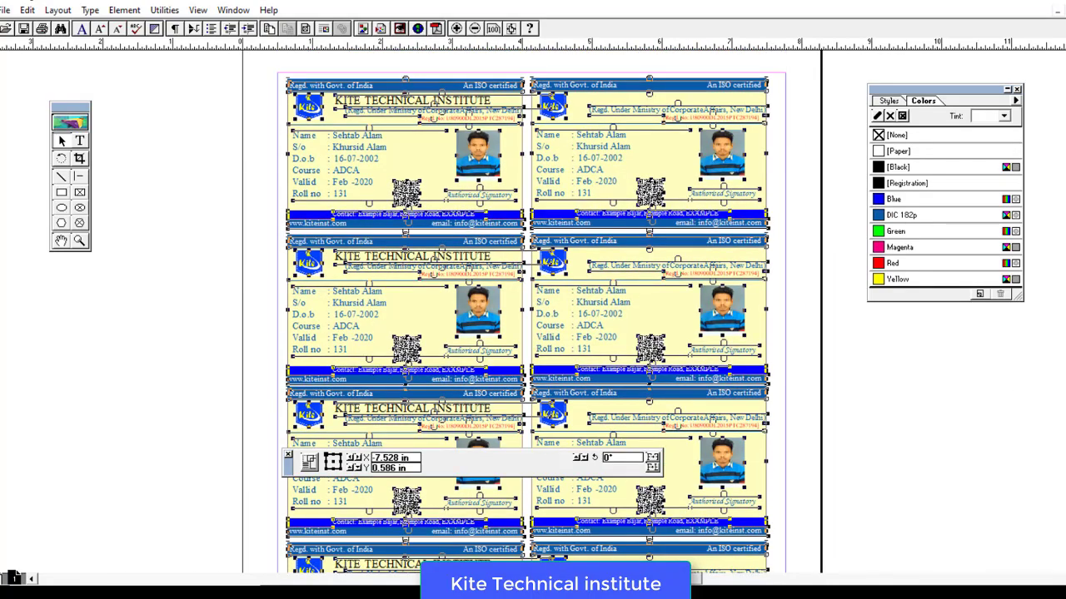
pyautogui.press('Up')
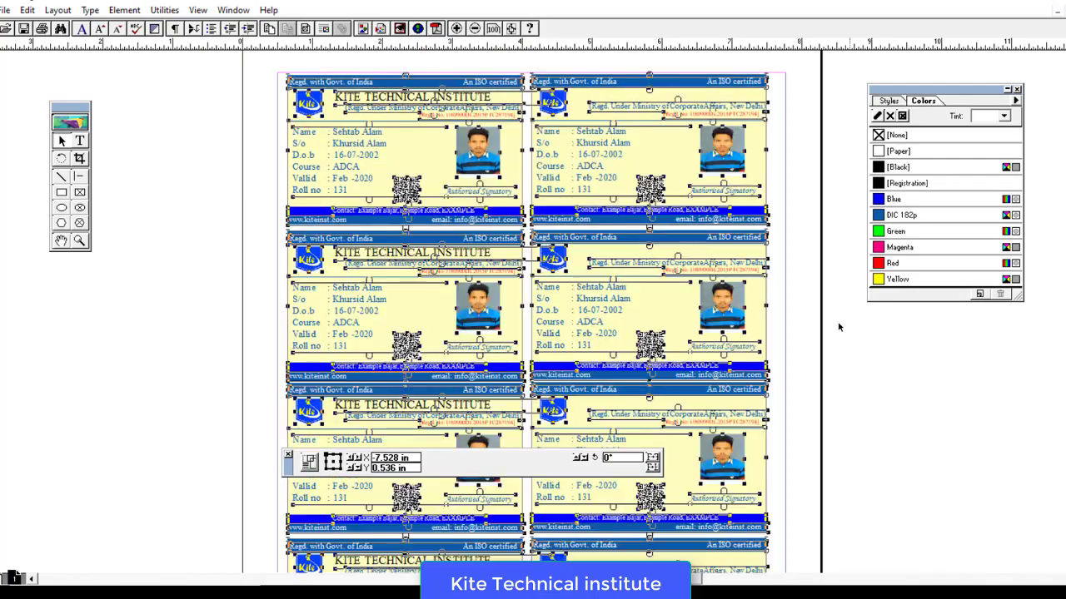
pyautogui.click(839, 327)
# - Nudge the lower card rows upward to close the gaps between rows
pyautogui.moveTo(180, 232)
pyautogui.mouseDown()
pyautogui.moveTo(828, 583)
pyautogui.moveTo(858, 160)
pyautogui.mouseUp()
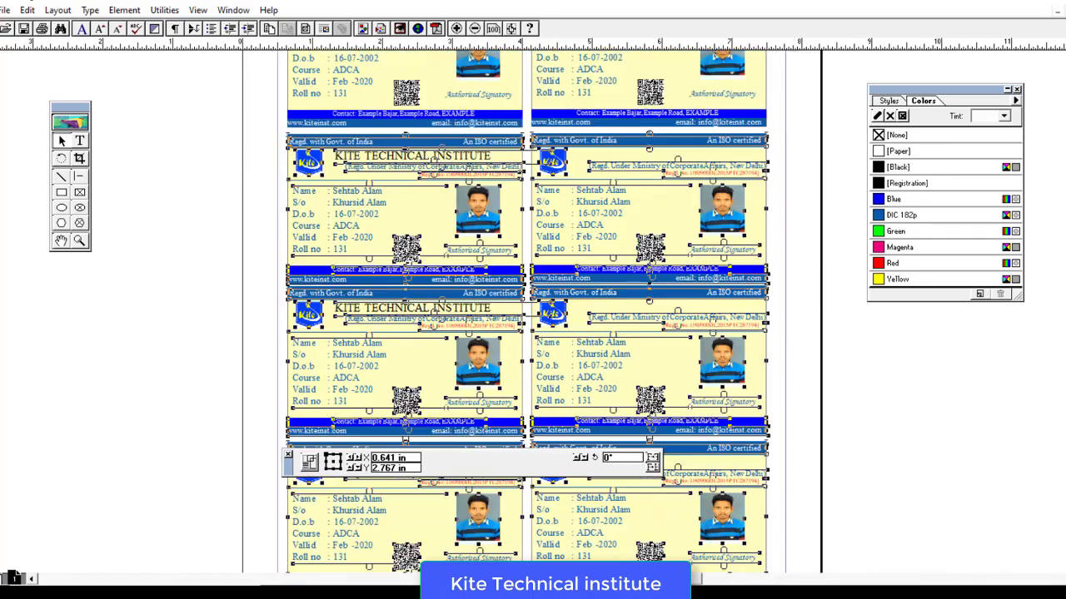
pyautogui.press('Up')
pyautogui.press('Up')
pyautogui.press('Up')
pyautogui.press('Up')
pyautogui.press('Up')
pyautogui.press('Up')
pyautogui.press('Up')
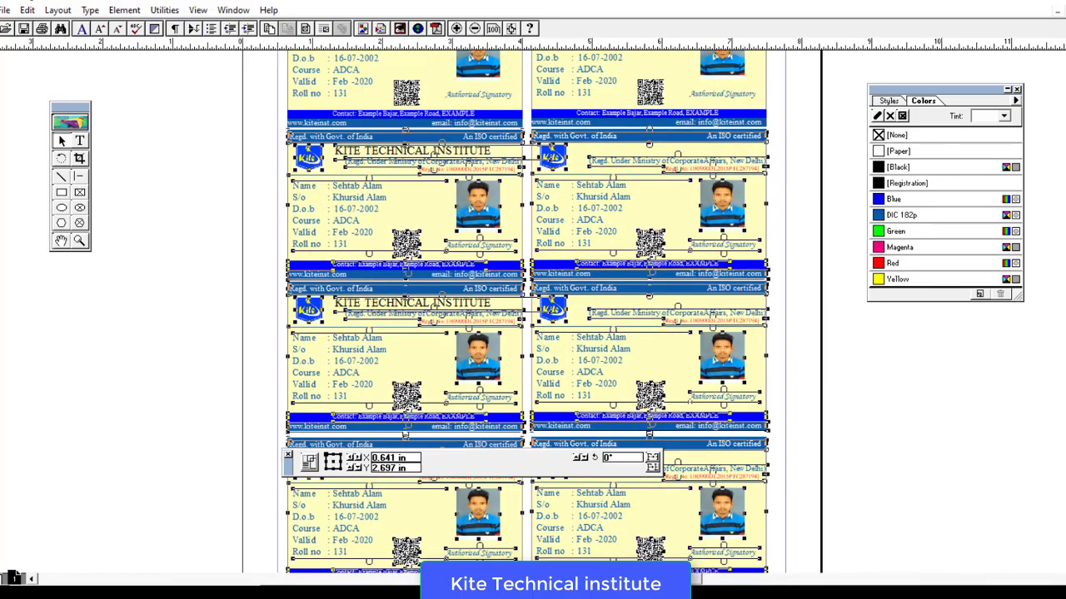
pyautogui.scroll(-3, 931, 429)
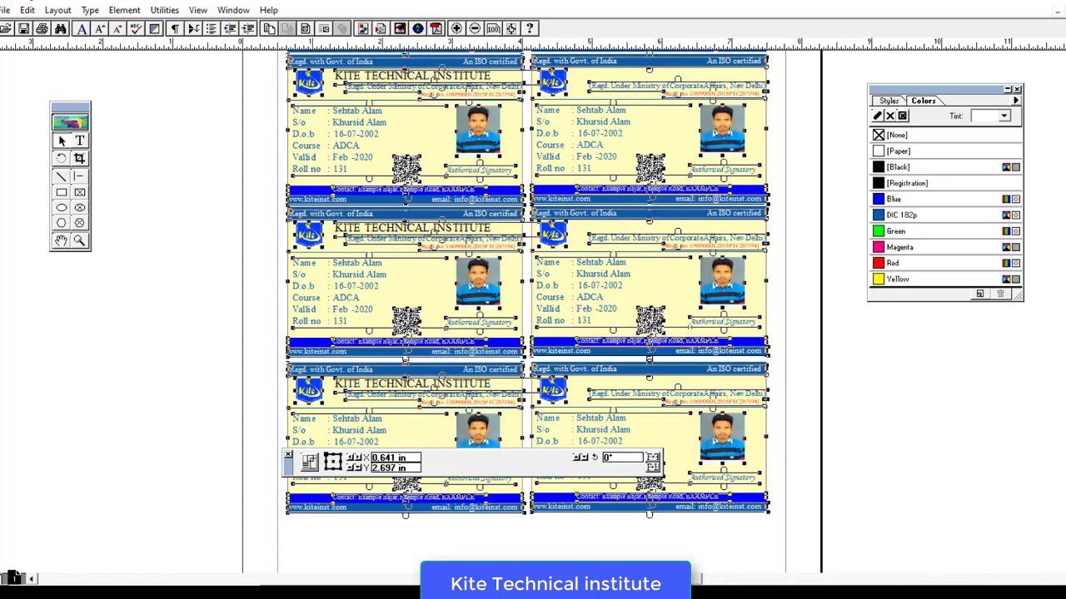
pyautogui.click(930, 429)
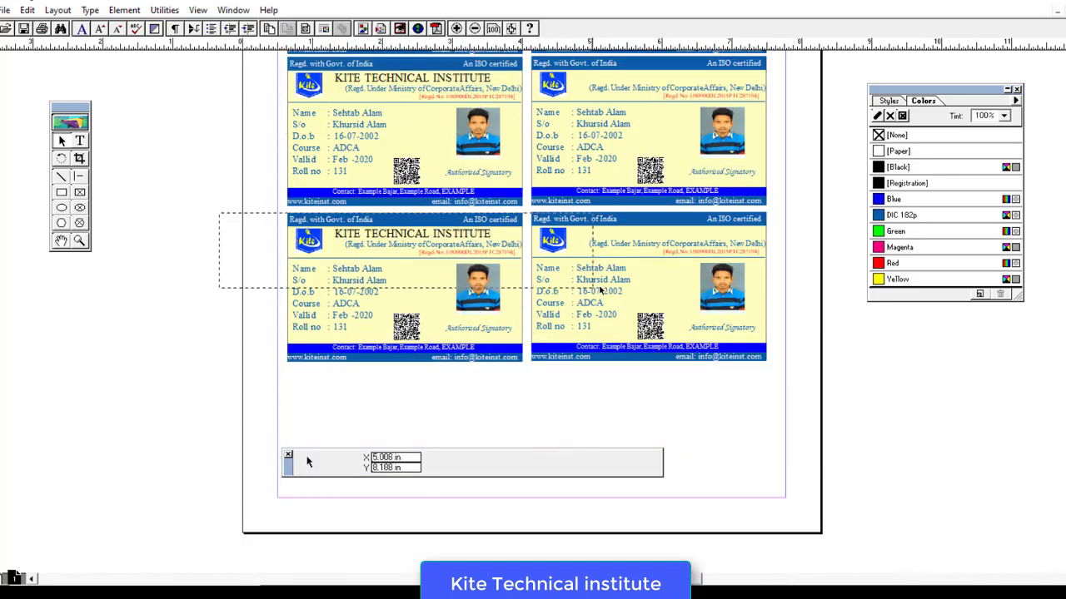
# - Select the lower row of cards and delete the extra lower-right Kite ID card
pyautogui.moveTo(600, 287); pyautogui.dragTo(820, 381)
pyautogui.moveTo(227, 210); pyautogui.dragTo(856, 386)
pyautogui.press('Delete')
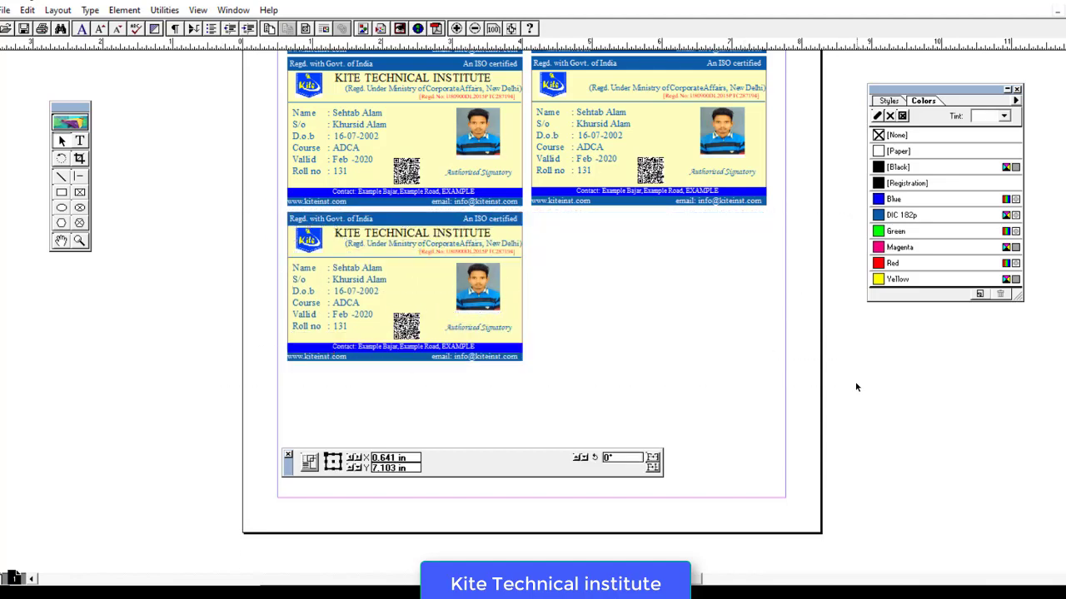
# - Paste a pair of Kite ID cards and place it as the bottom row at the margin
pyautogui.hotkey('ctrl', 'v')
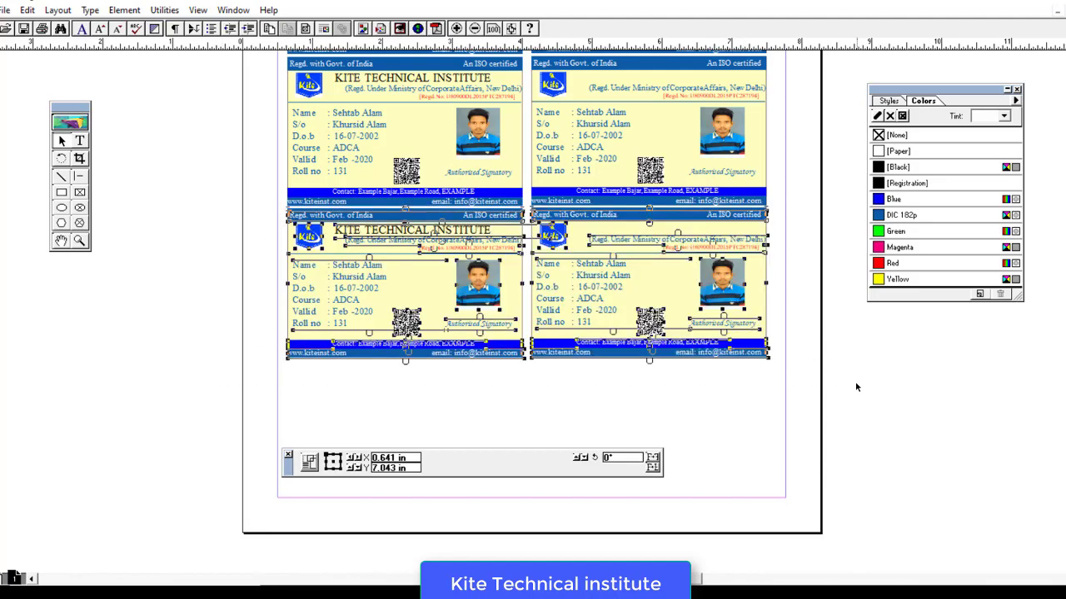
pyautogui.moveTo(615, 288); pyautogui.dragTo(641, 447)
pyautogui.click(845, 493)
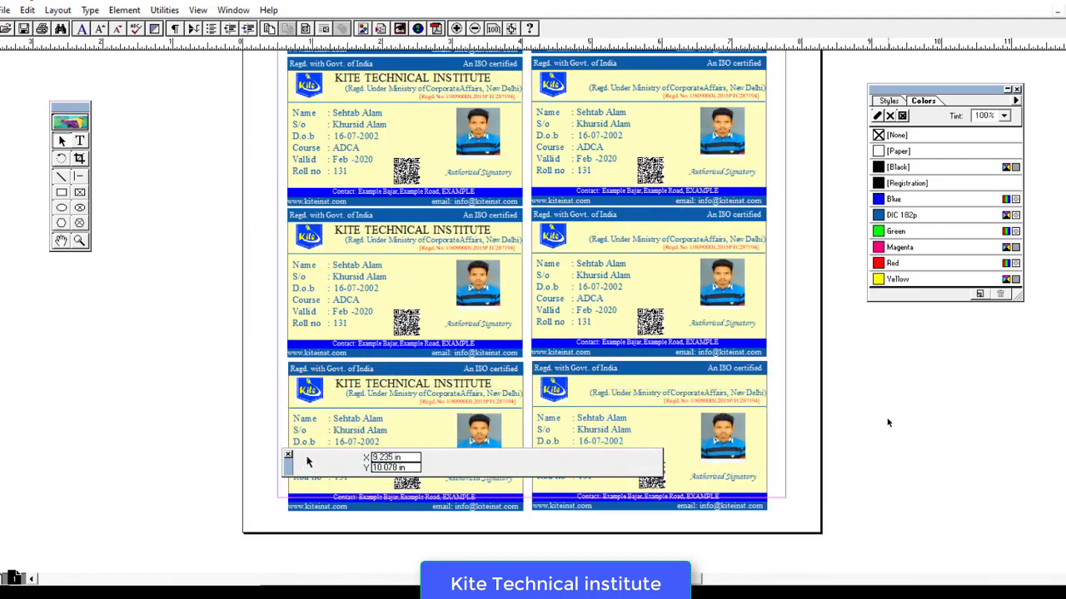
pyautogui.click(5, 10)
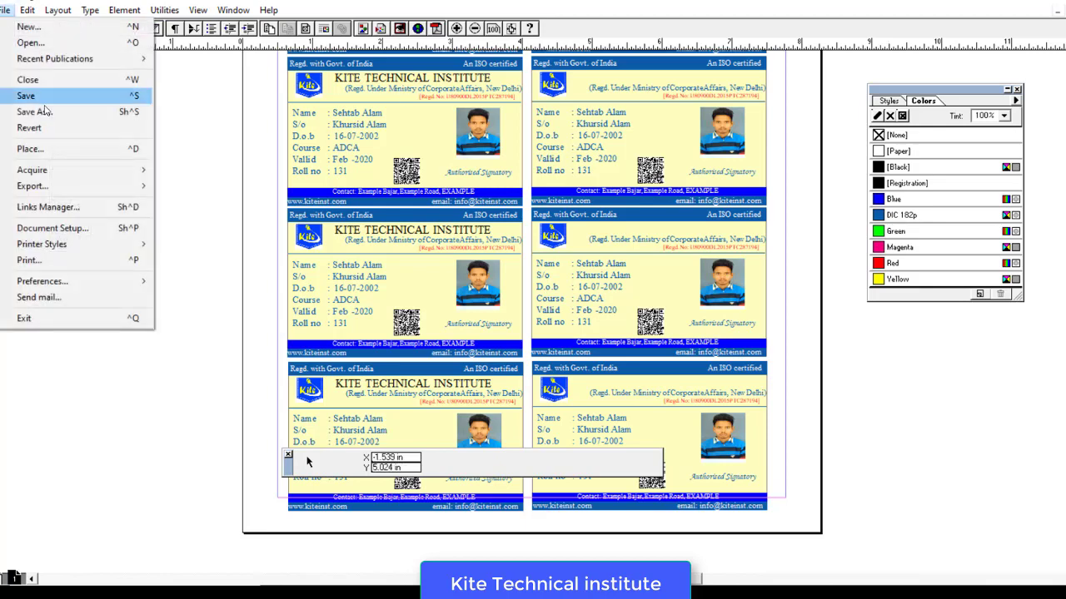
# - Set the EPSON L130 printer to Premium Photo Paper Glossy at High quality, then close the Print dialog
pyautogui.click(47, 261)
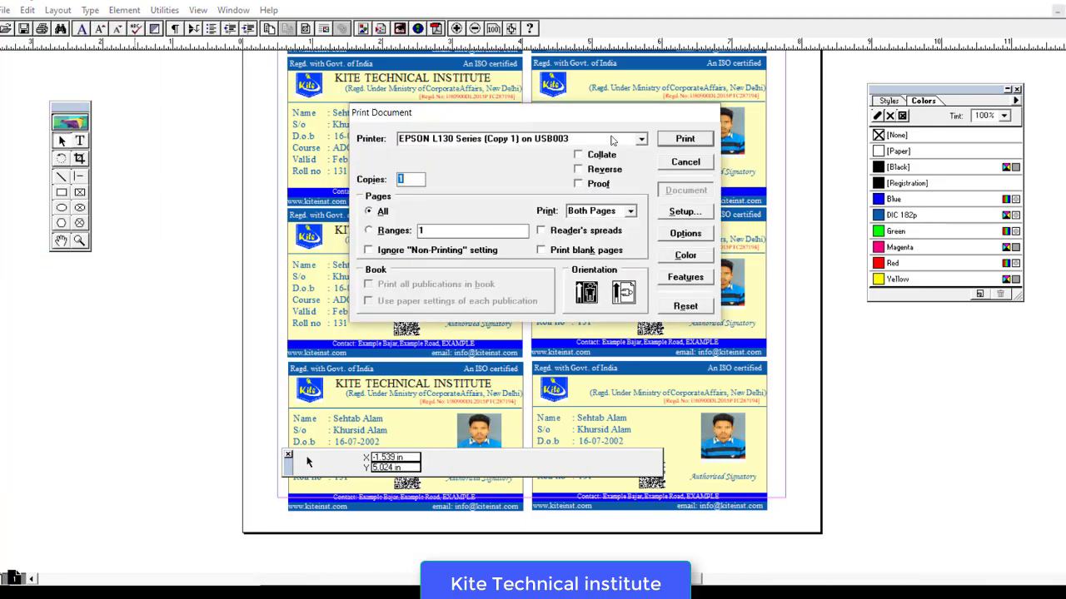
pyautogui.click(683, 213)
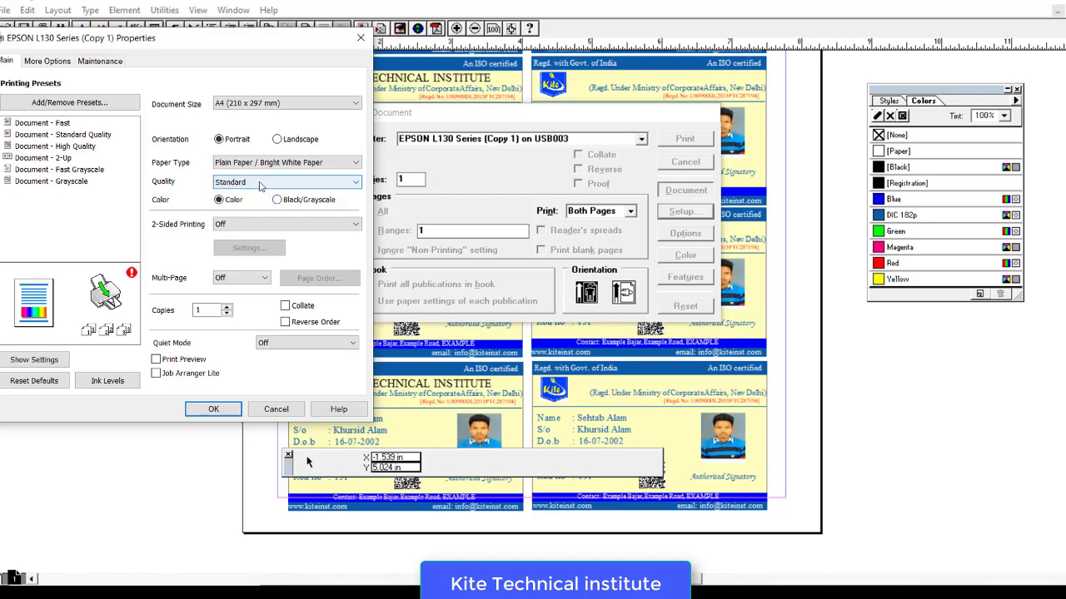
pyautogui.click(258, 163)
pyautogui.click(266, 184)
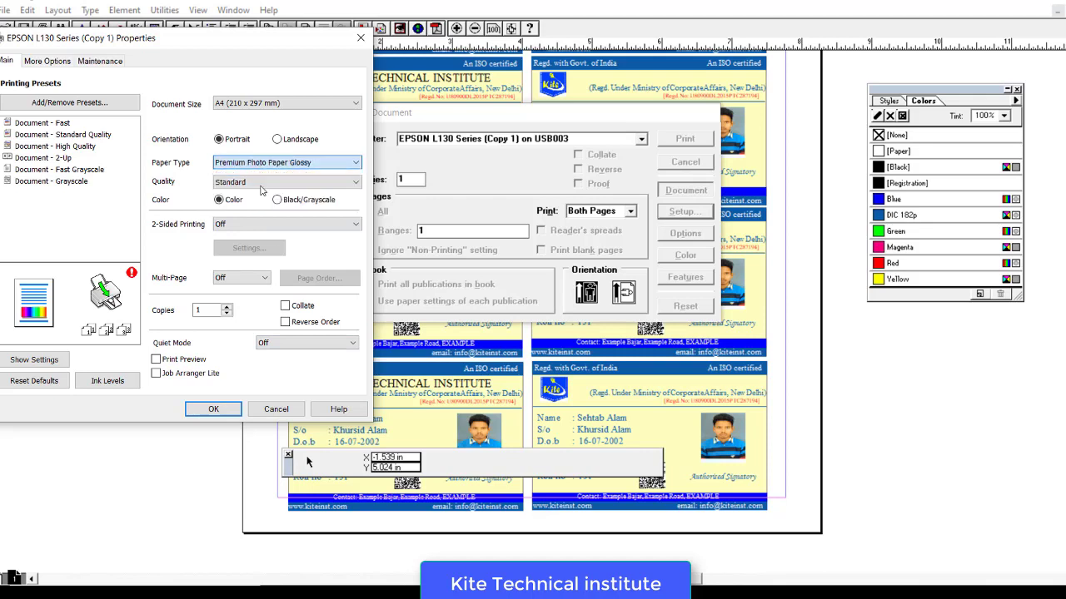
pyautogui.click(262, 183)
pyautogui.click(235, 218)
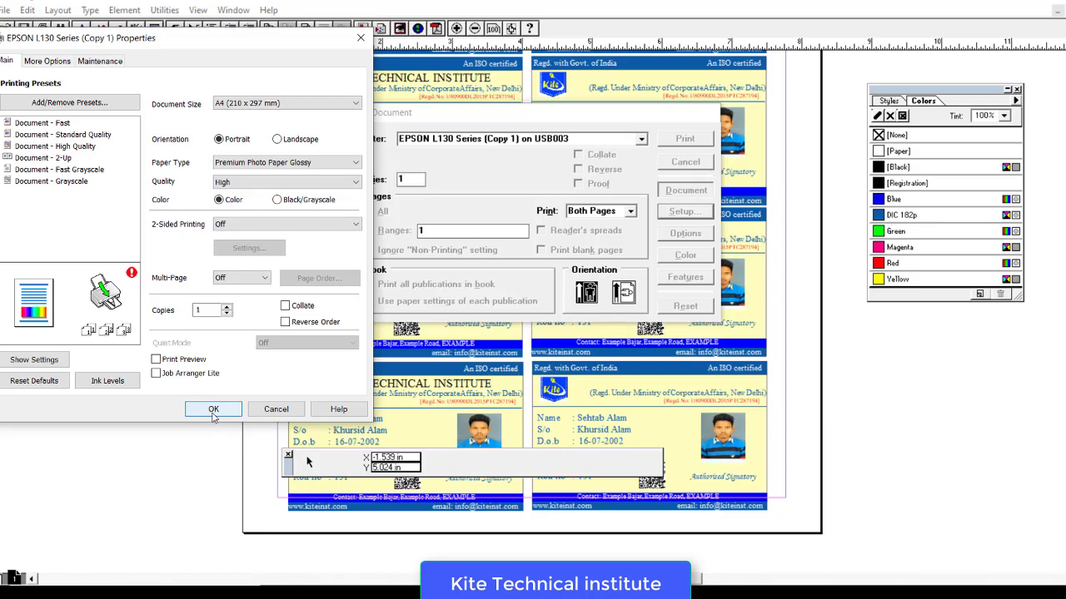
pyautogui.click(213, 410)
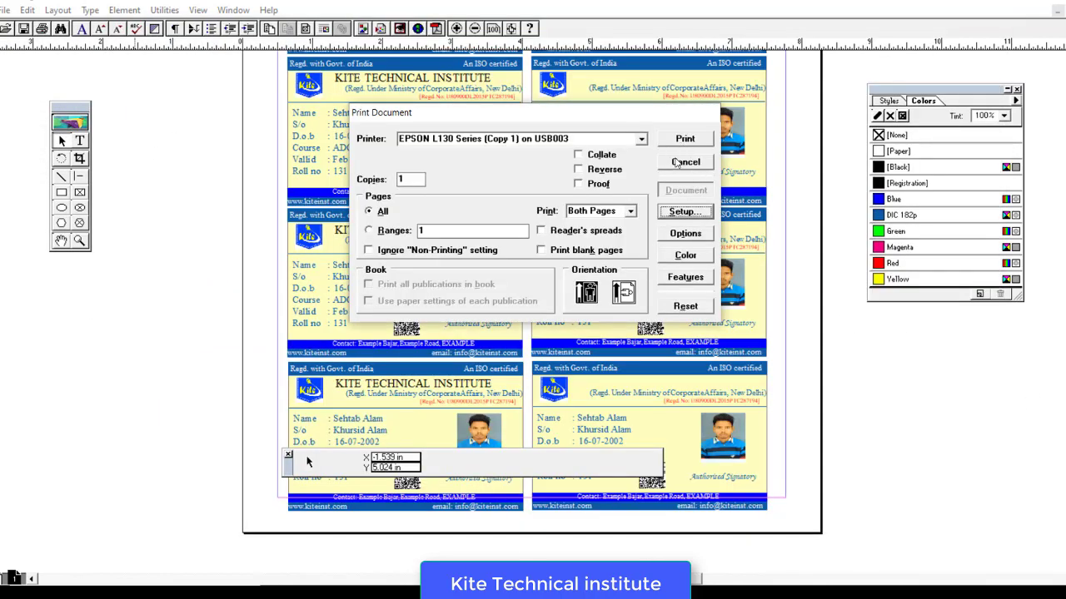
pyautogui.click(703, 160)
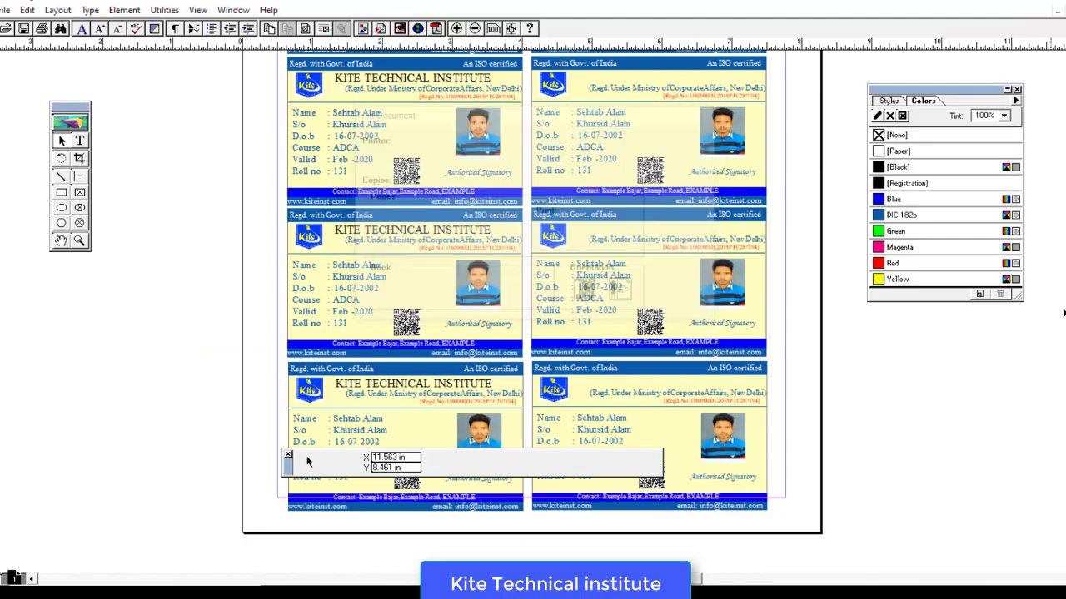